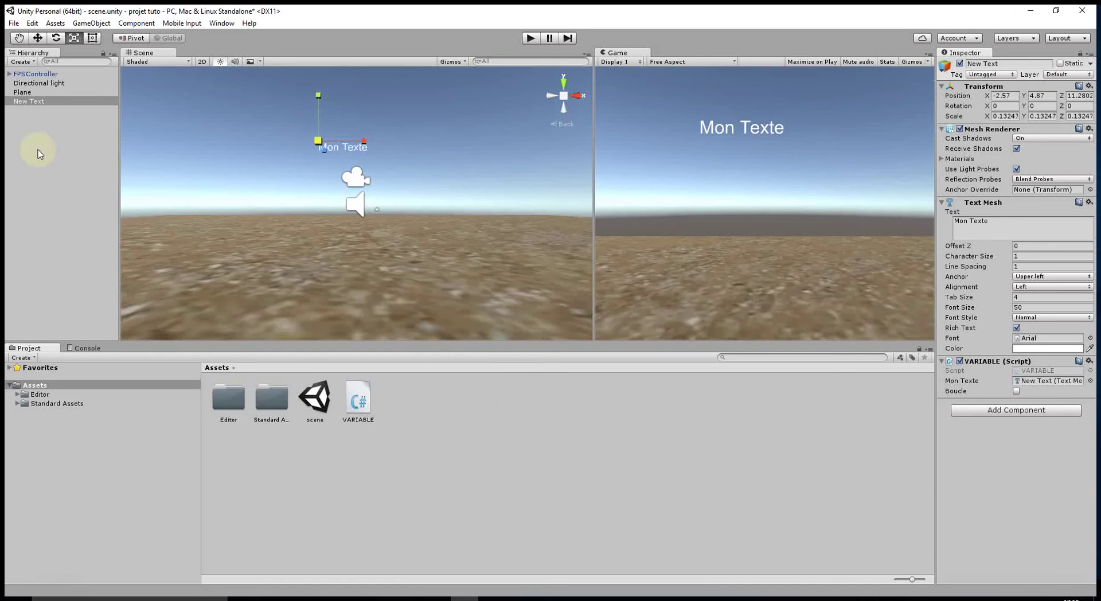
Delete the New Text object from the scene and the VARIABLE script from Assets
left_click(29, 102)
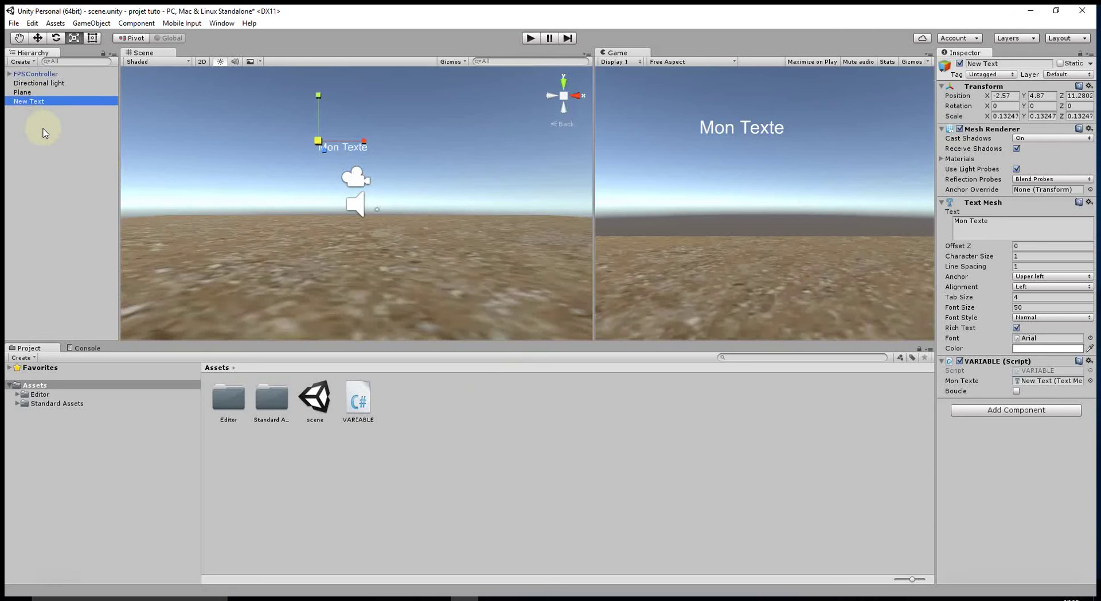
key("Delete")
left_click(358, 402)
key("Delete")
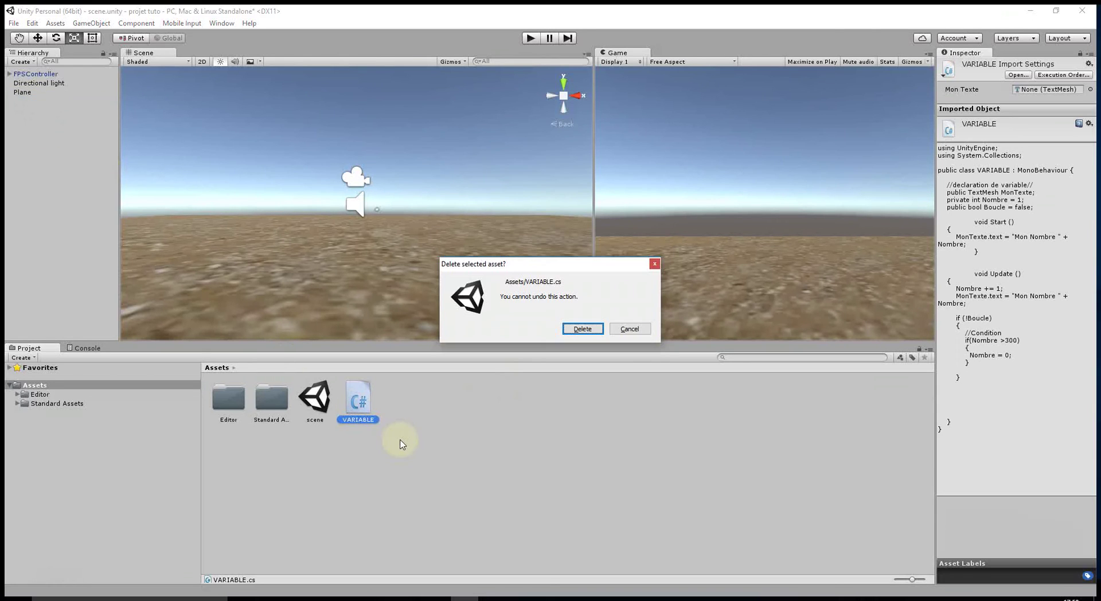
left_click(580, 328)
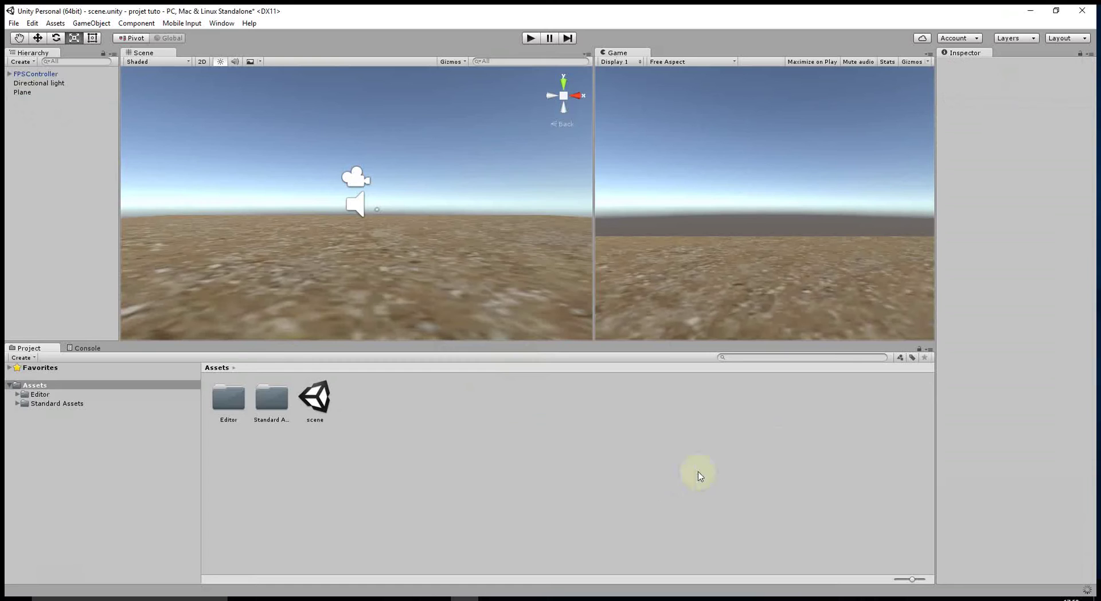
Frame the FPSController in top view and move it back along Z to -6.99
left_click(46, 144)
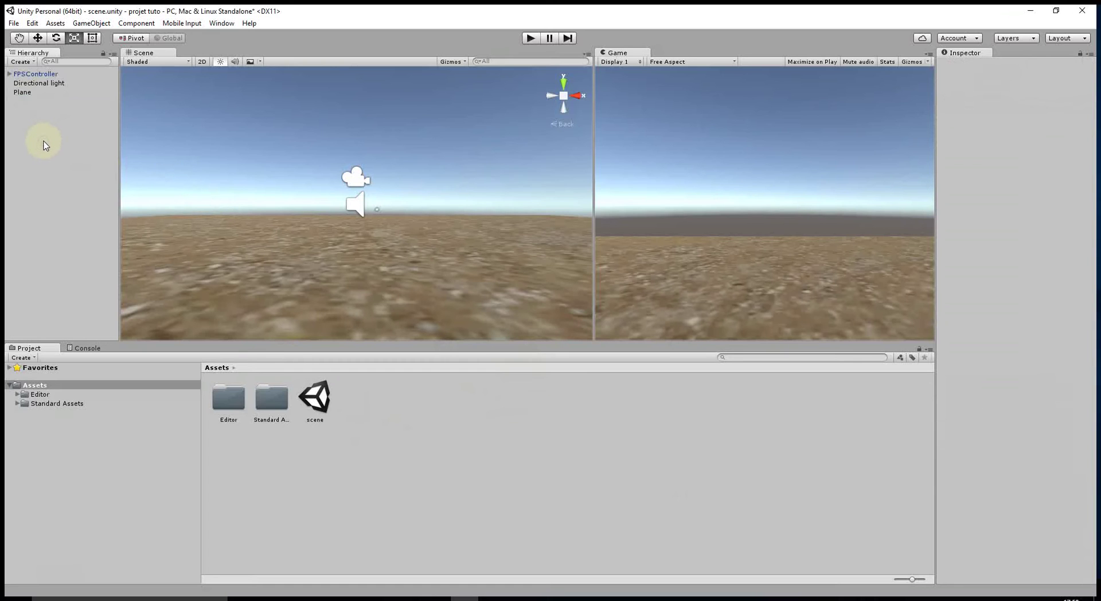
double_click(38, 74)
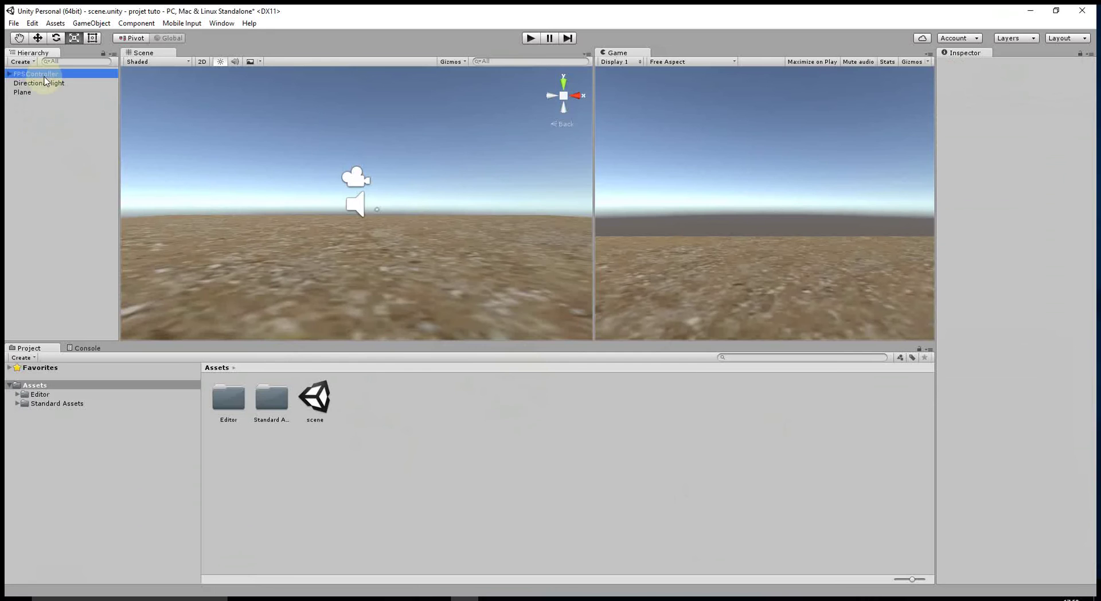
left_click(578, 94)
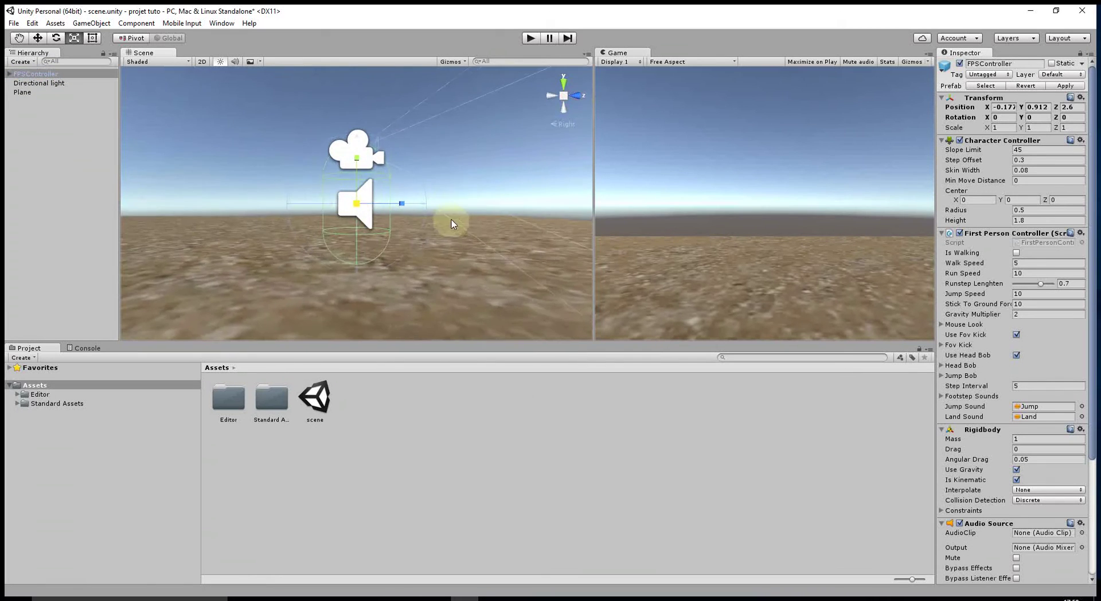
scroll(455, 241, "down", 5)
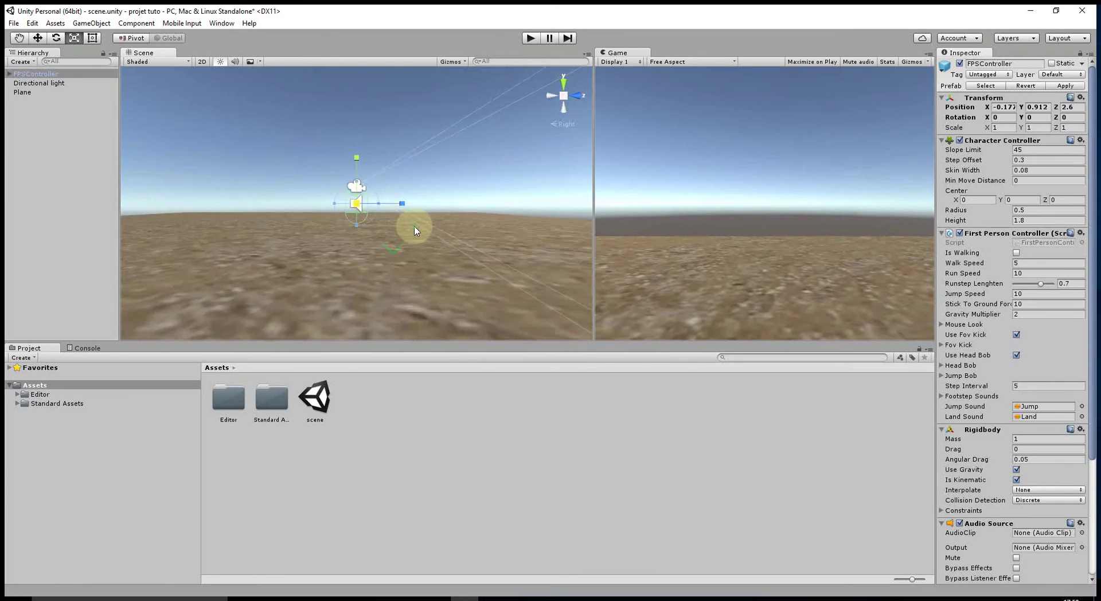
middle_click_drag(457, 234, 415, 234)
left_click(563, 82)
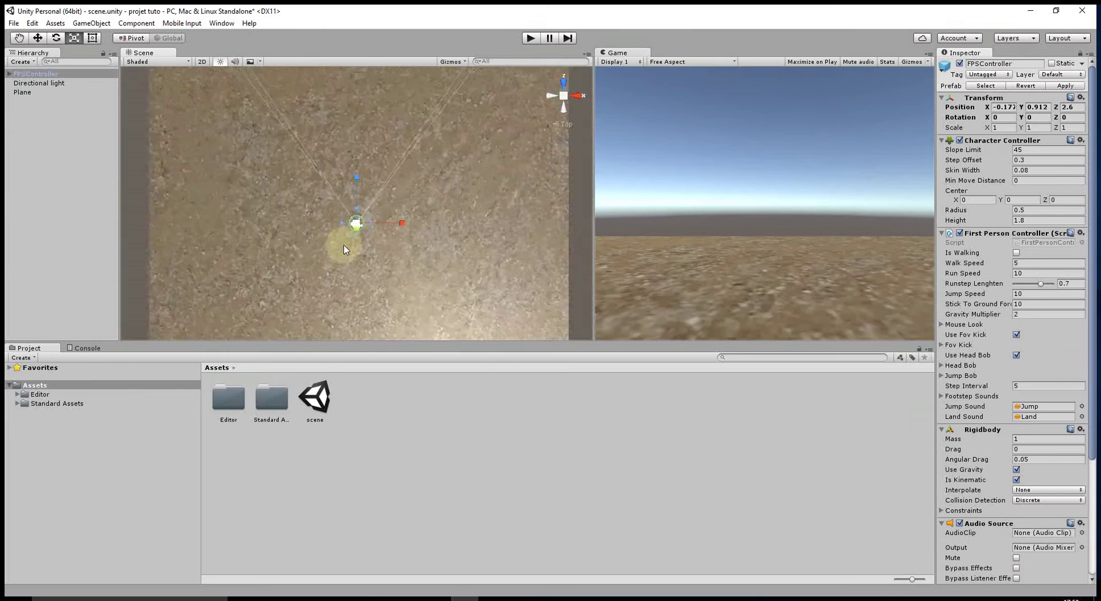
left_click(37, 38)
left_click_drag(356, 172, 347, 274)
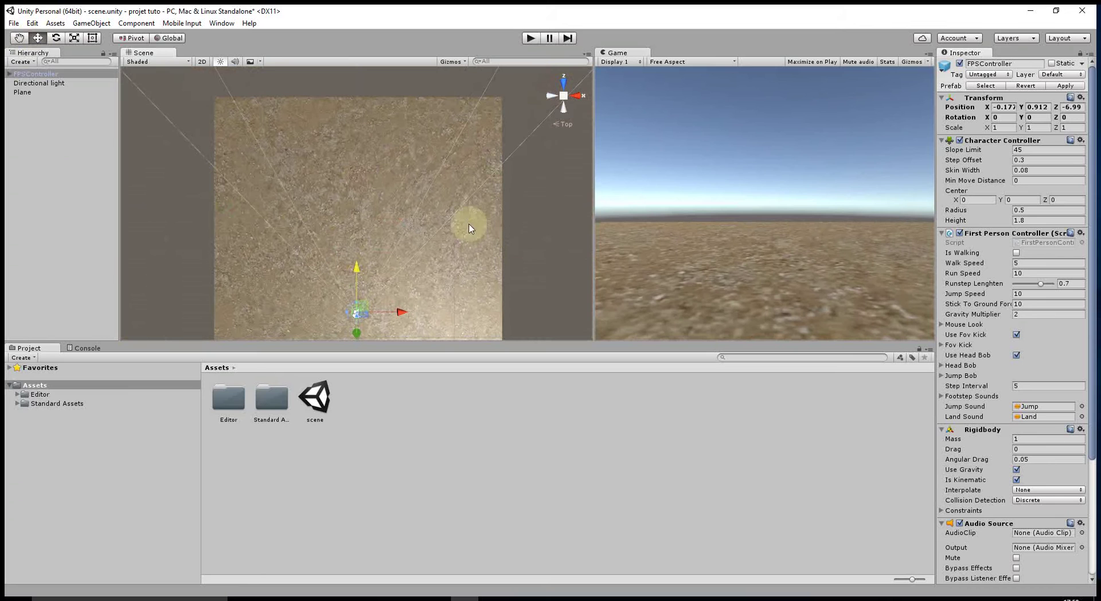
Add a new Cube to the scene via GameObject > 3D Object > Cube
left_click(91, 23)
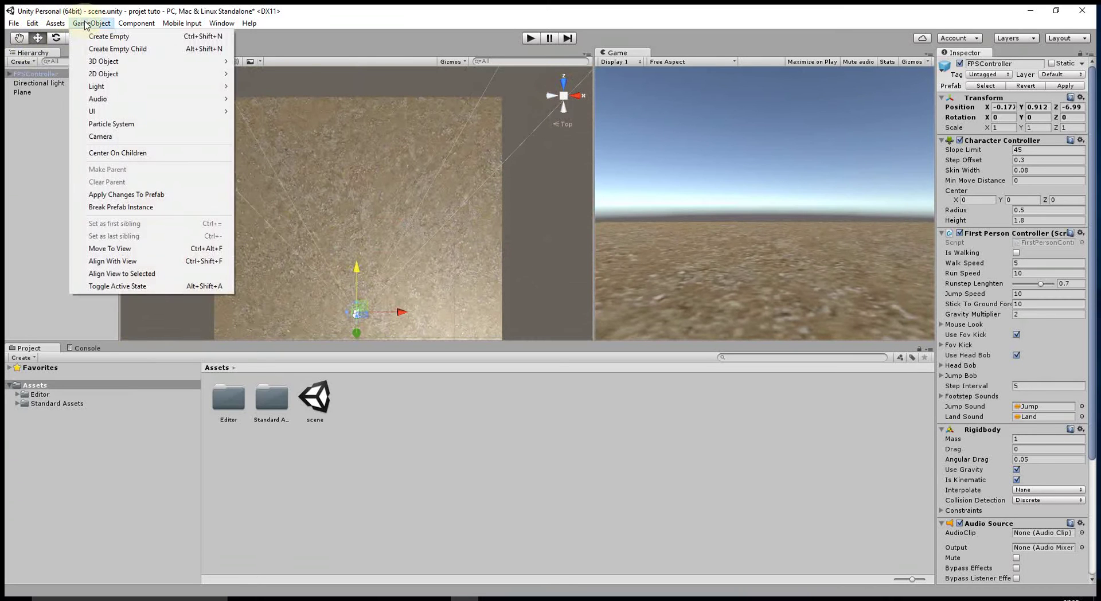
mouse_move(95, 63)
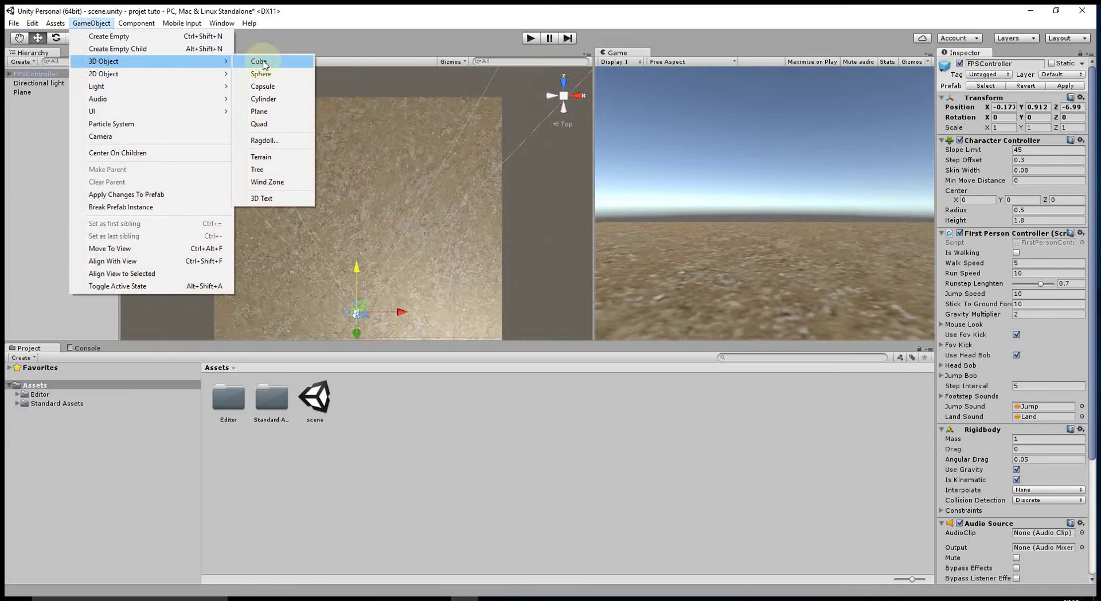
left_click(252, 62)
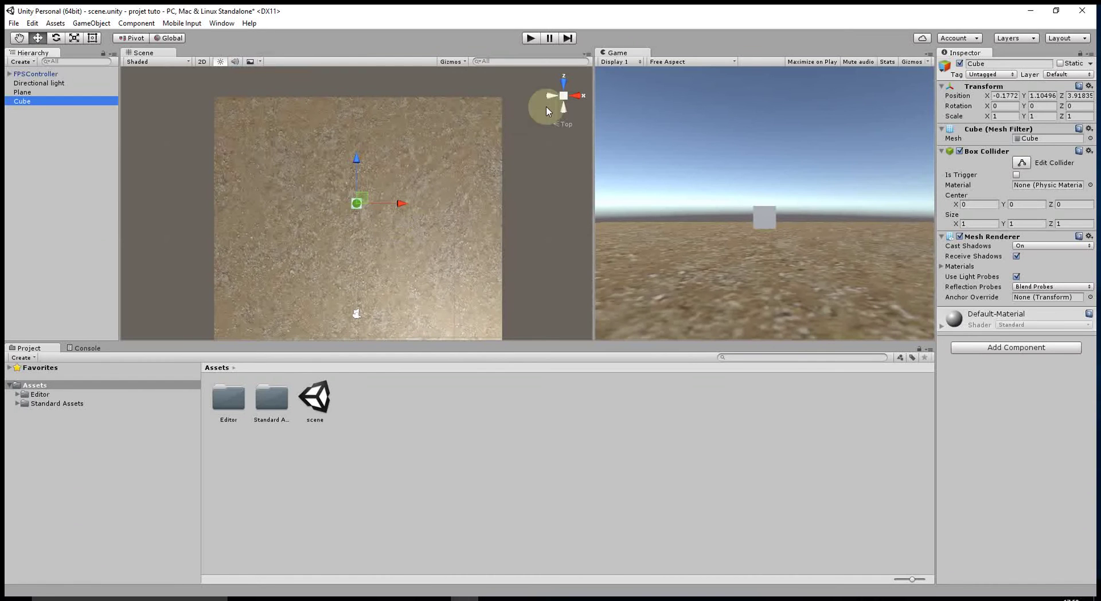
Lower the Cube to Y 0.65 from the back view, then return to top view
left_click(563, 109)
left_click(563, 114)
left_click_drag(356, 161, 356, 162)
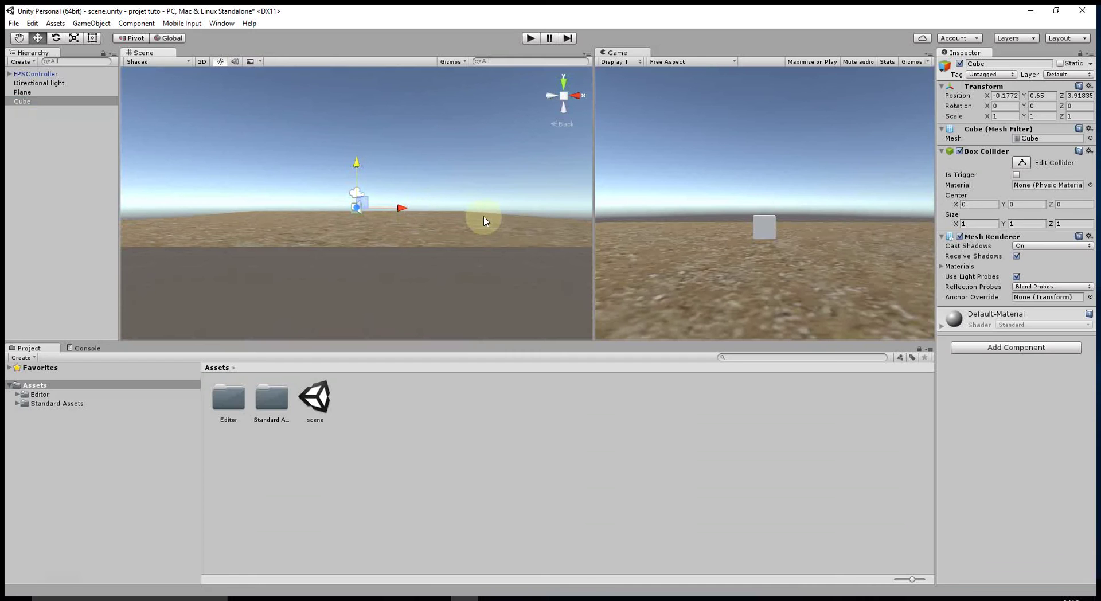
left_click(563, 84)
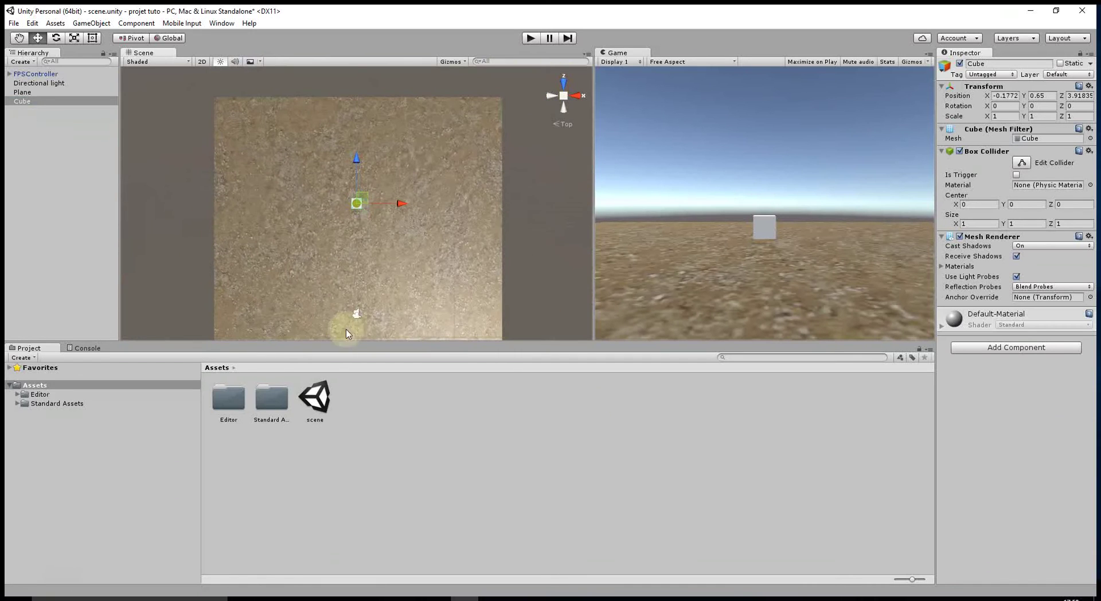
middle_click_drag(438, 257, 438, 238)
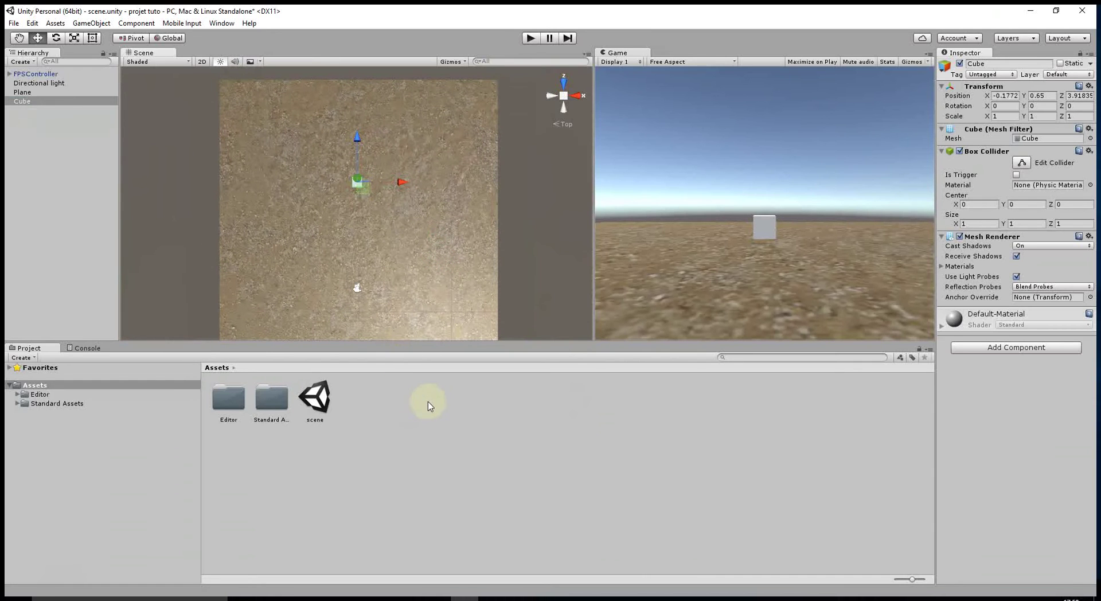
Create a C# script named ScriptCollision in Assets and attach it to the Cube
right_click(401, 419)
mouse_move(438, 216)
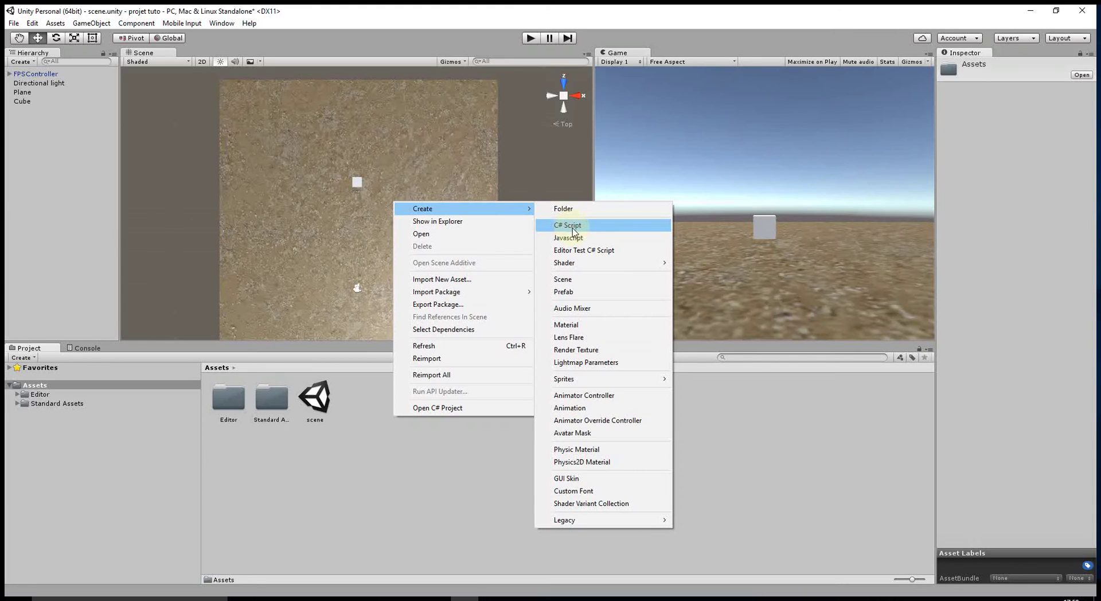
left_click(575, 230)
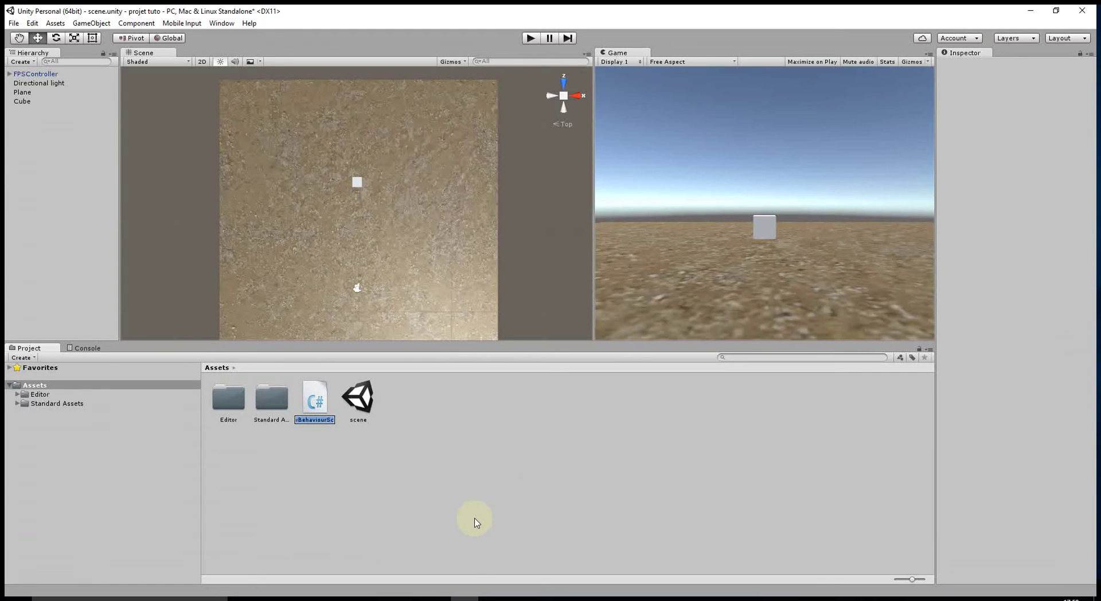
type("ScriptCollision")
key("Return")
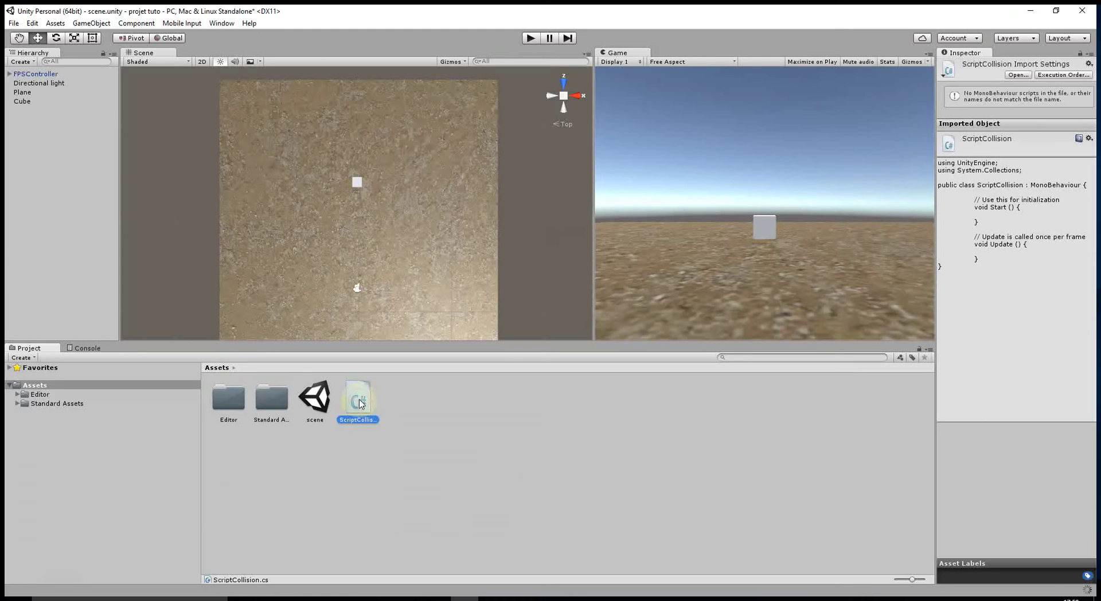
left_click_drag(359, 398, 27, 105)
Open ScriptCollision in Visual Studio, reload all project files, and select the default Start and Update methods
double_click(360, 401)
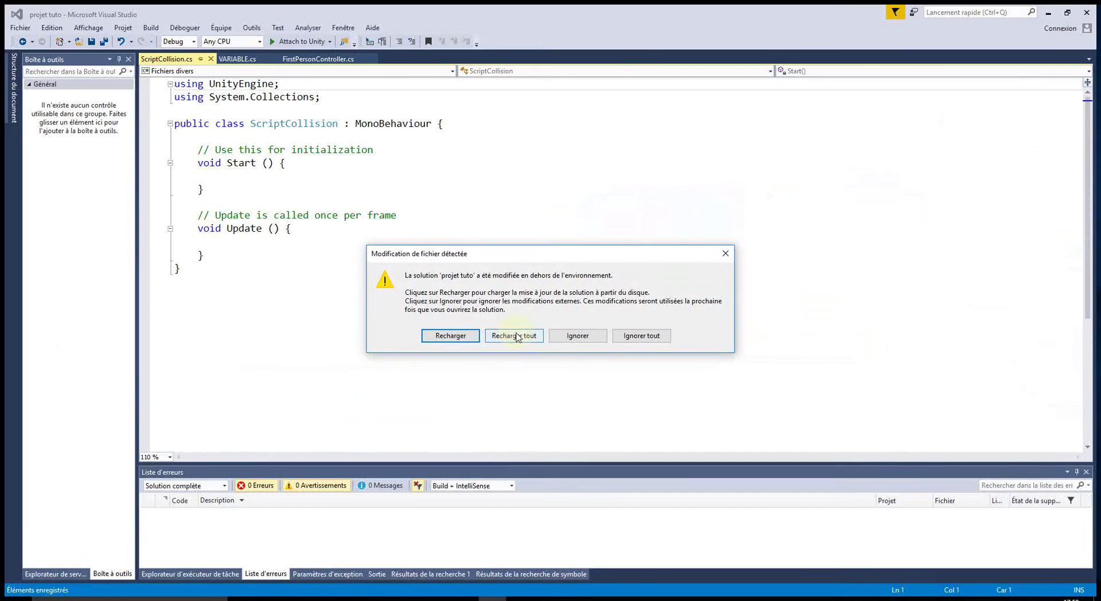
left_click(516, 337)
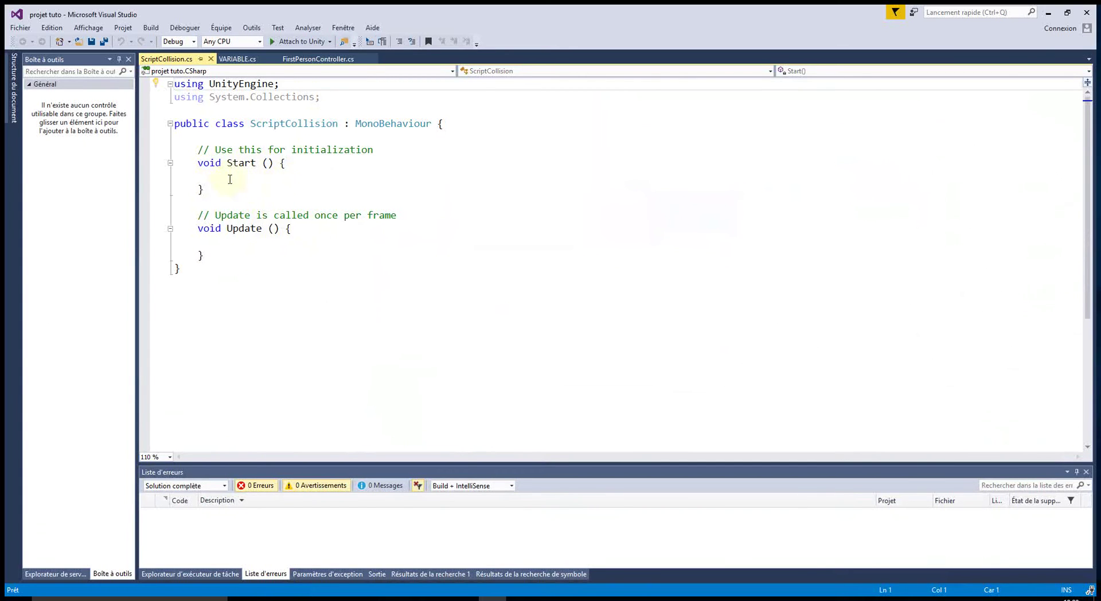
left_click_drag(198, 163, 246, 192)
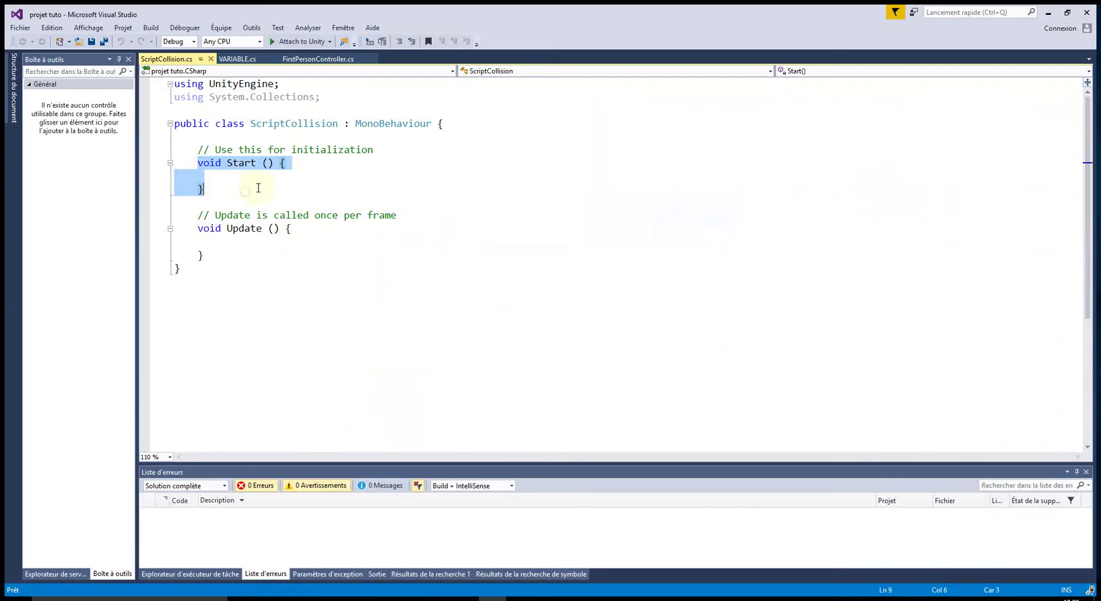
left_click(281, 182)
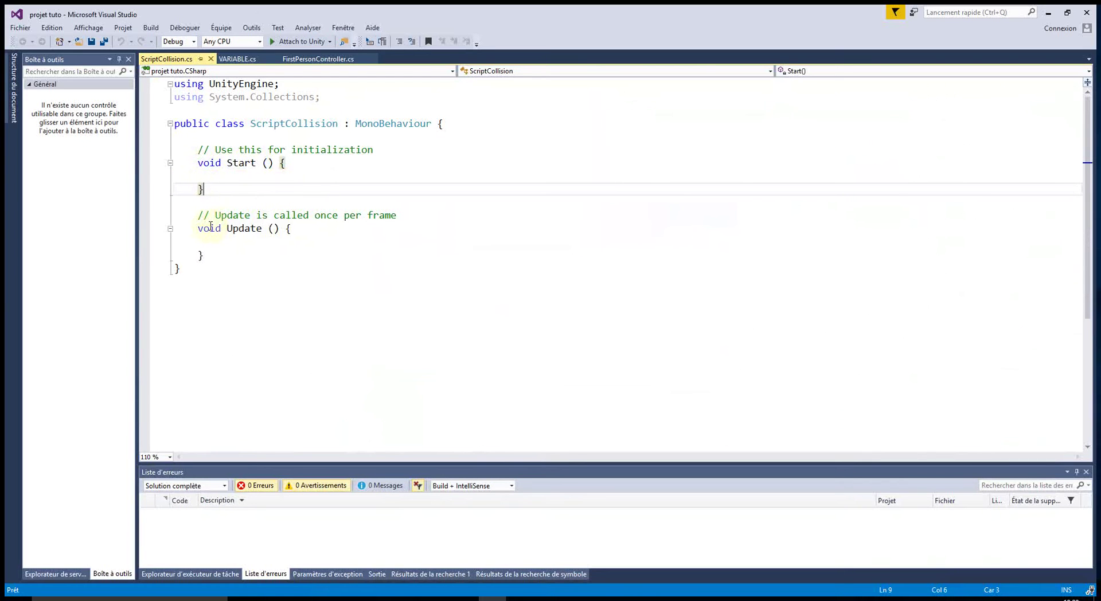
left_click_drag(197, 228, 204, 255)
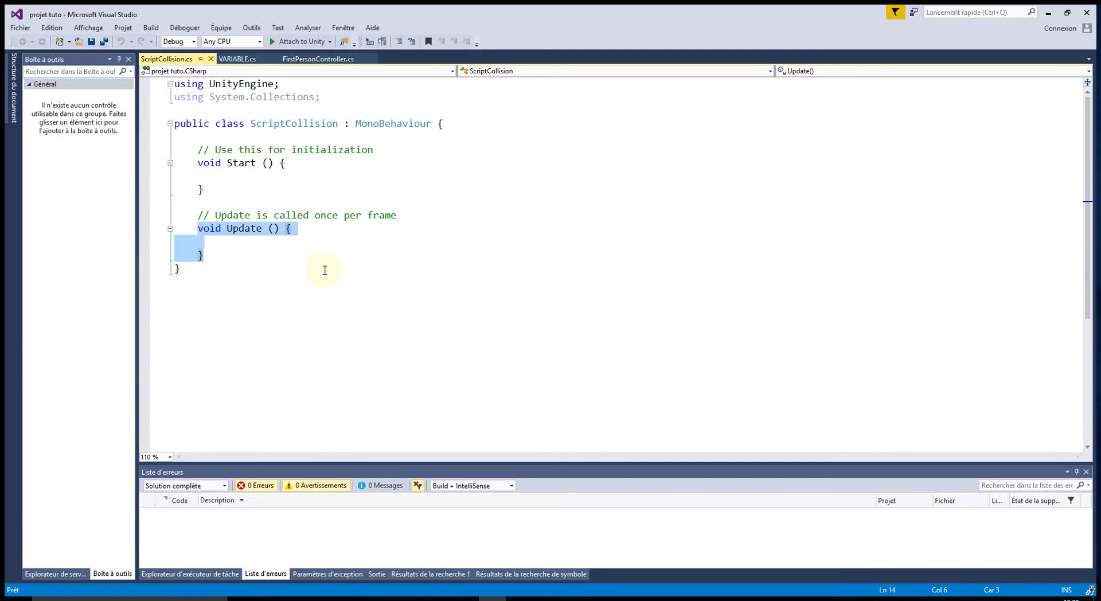
left_click_drag(196, 149, 208, 252)
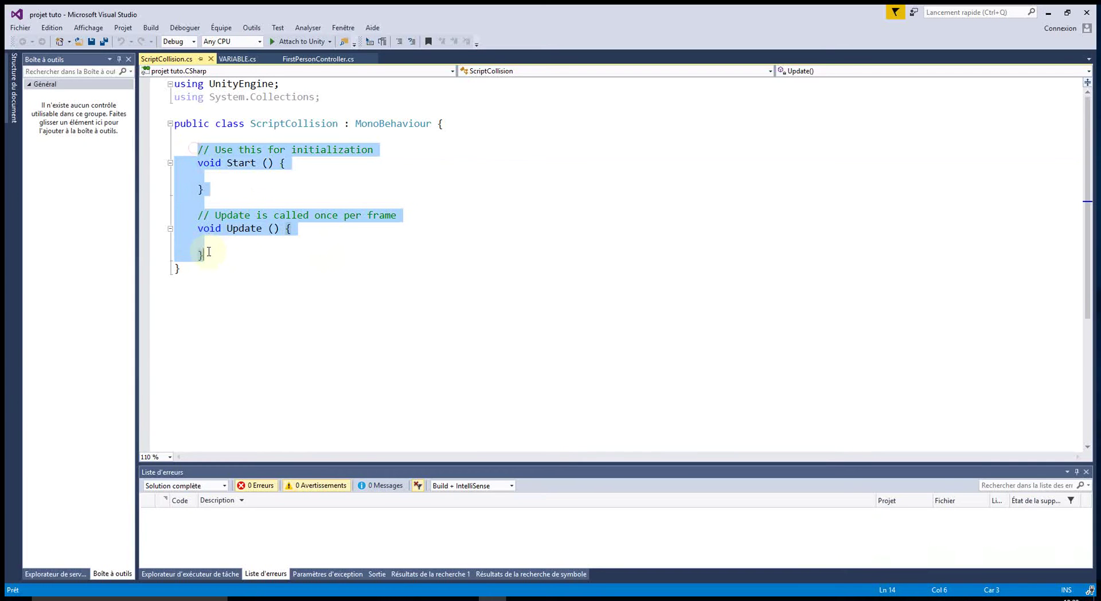
Replace the Start and Update methods with an empty OnCollisionEnter() method
key("Delete")
key("Return")
key("Return")
key("Up")
type("v")
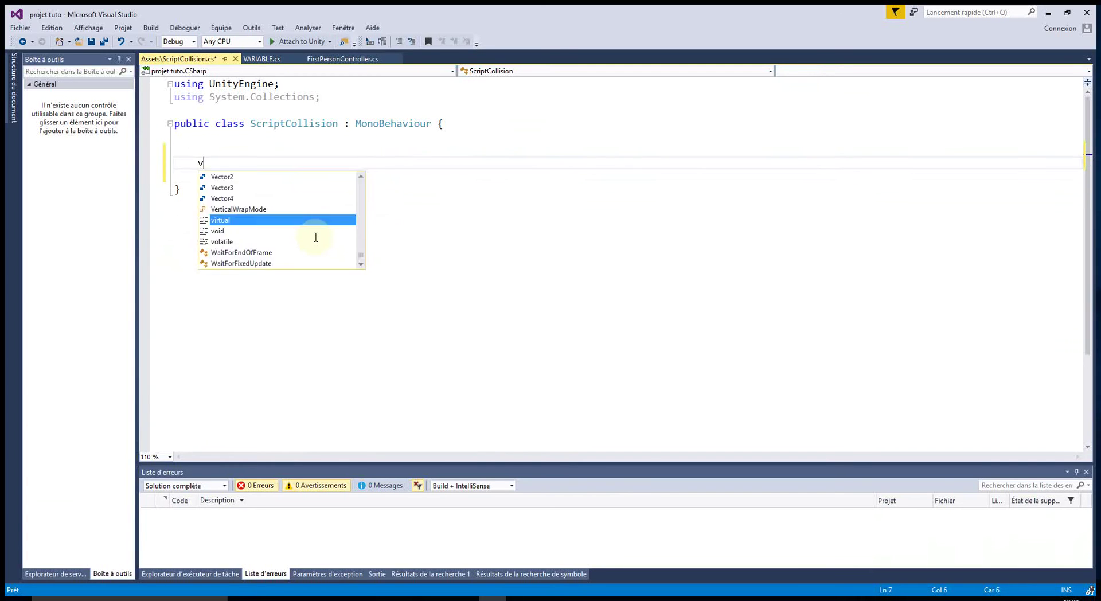
type("oid OnCollisionEnter")
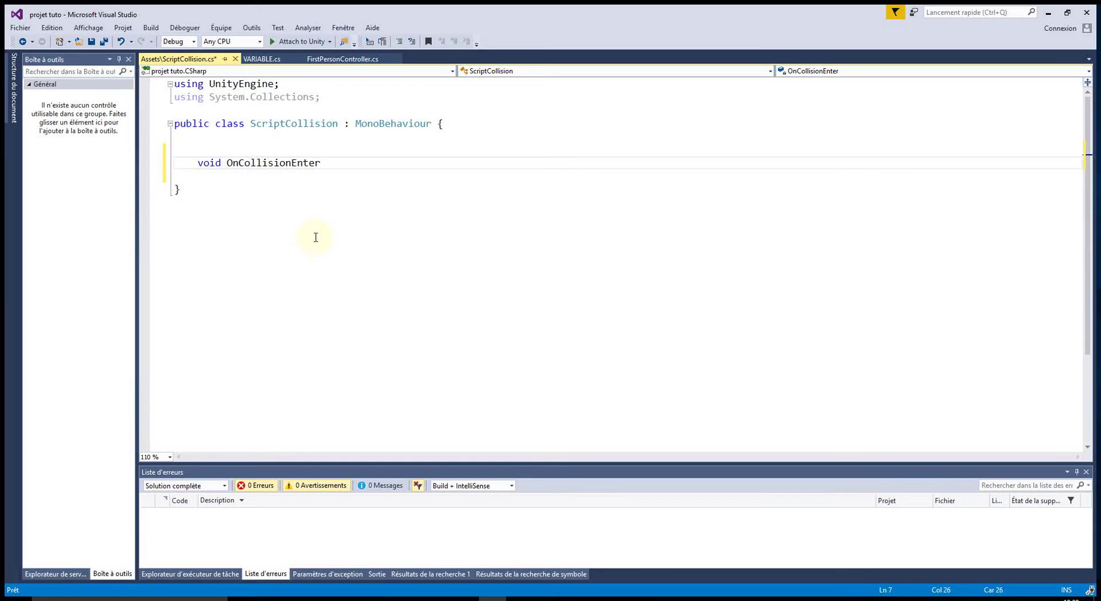
type("()")
key("Return")
type("{")
key("Return")
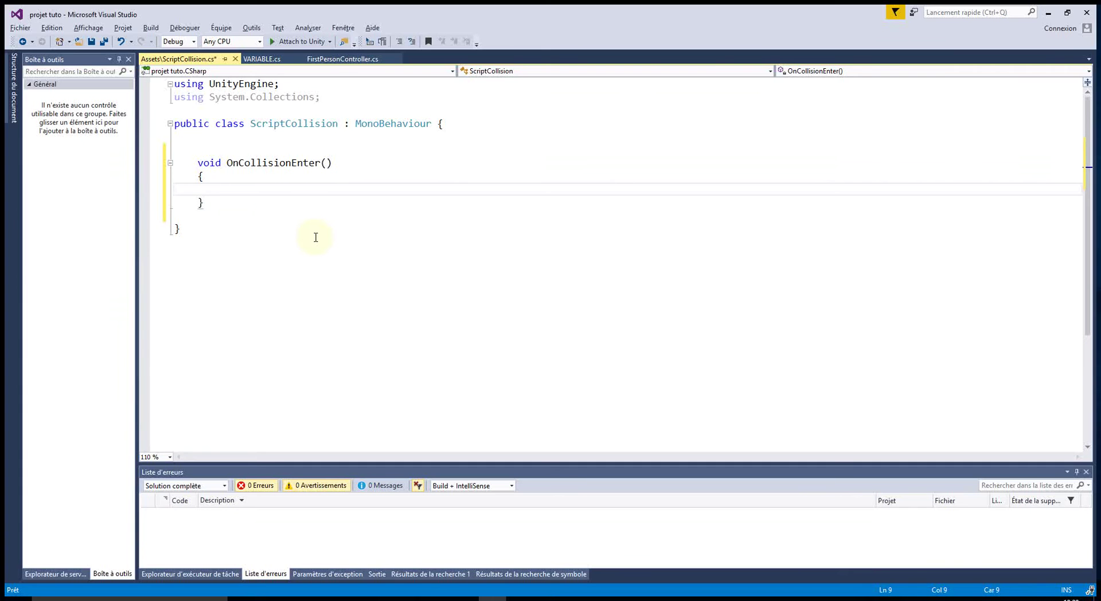
Make OnCollisionEnter log "Il y a une collision", save the script, and return to Unity
type("D")
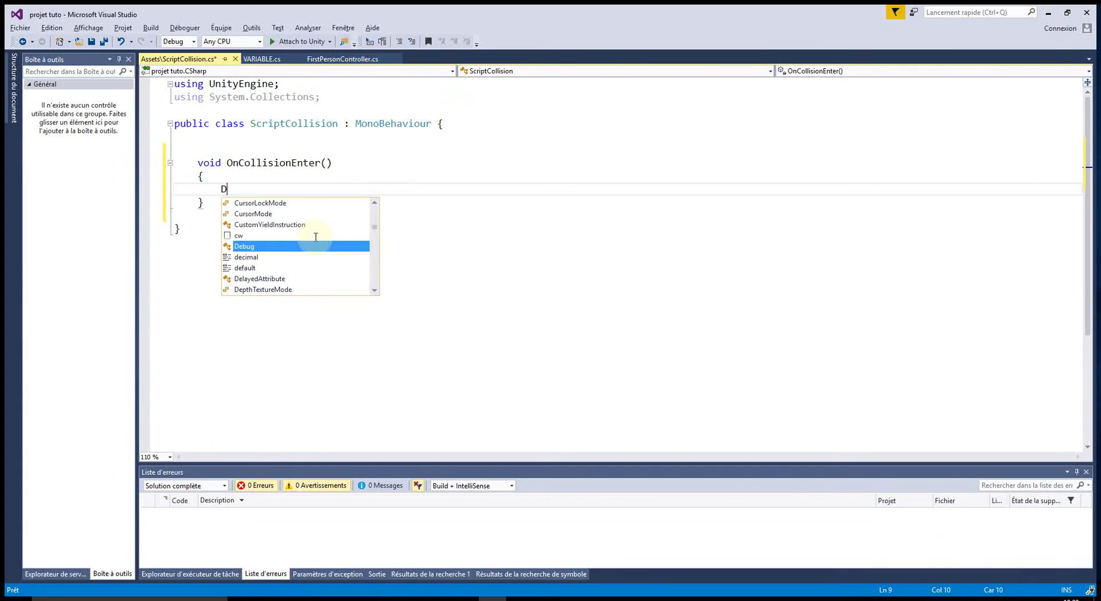
type("e")
type("bug.Log(\"Il y a un")
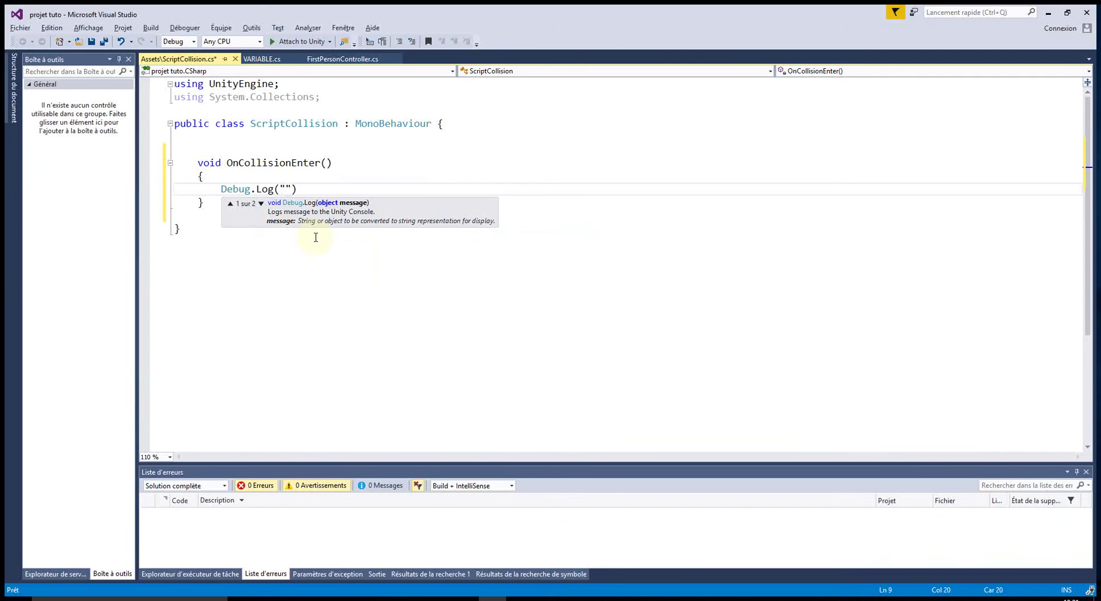
type("e collision\")")
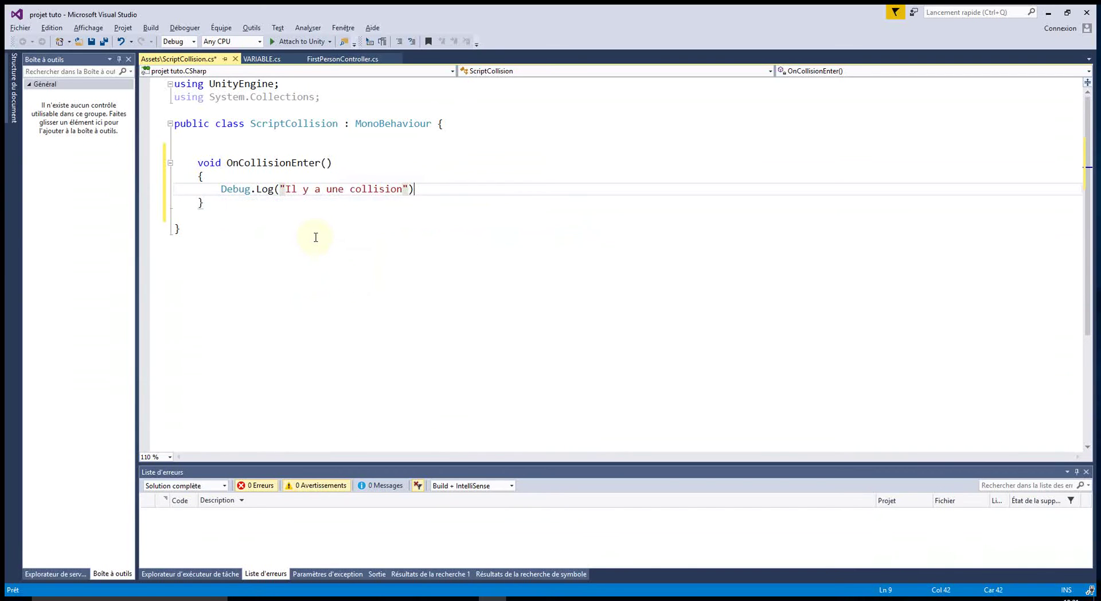
type(";")
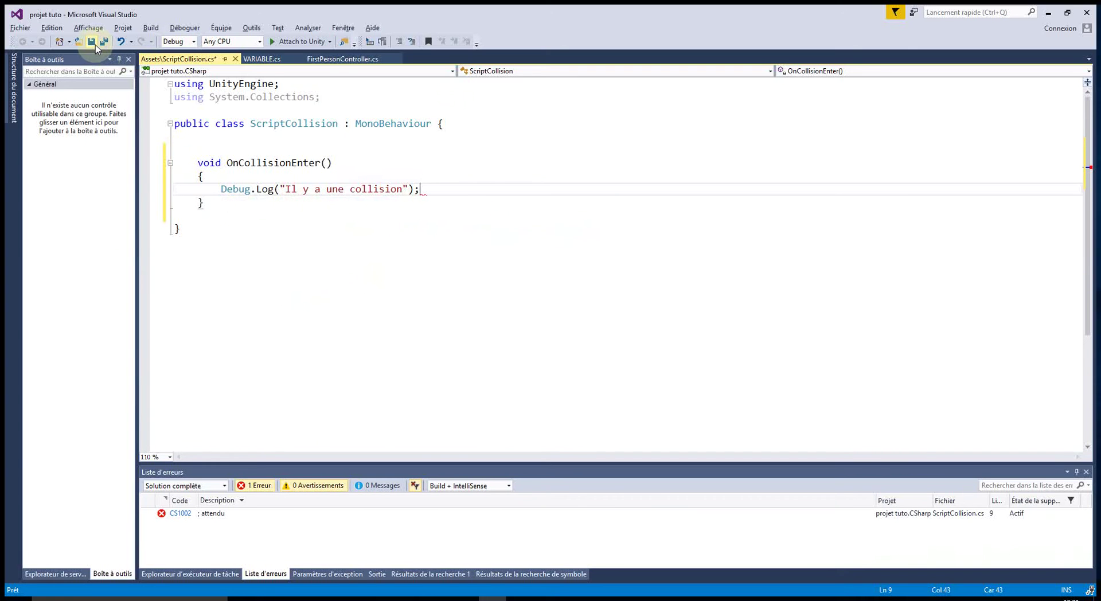
left_click(95, 43)
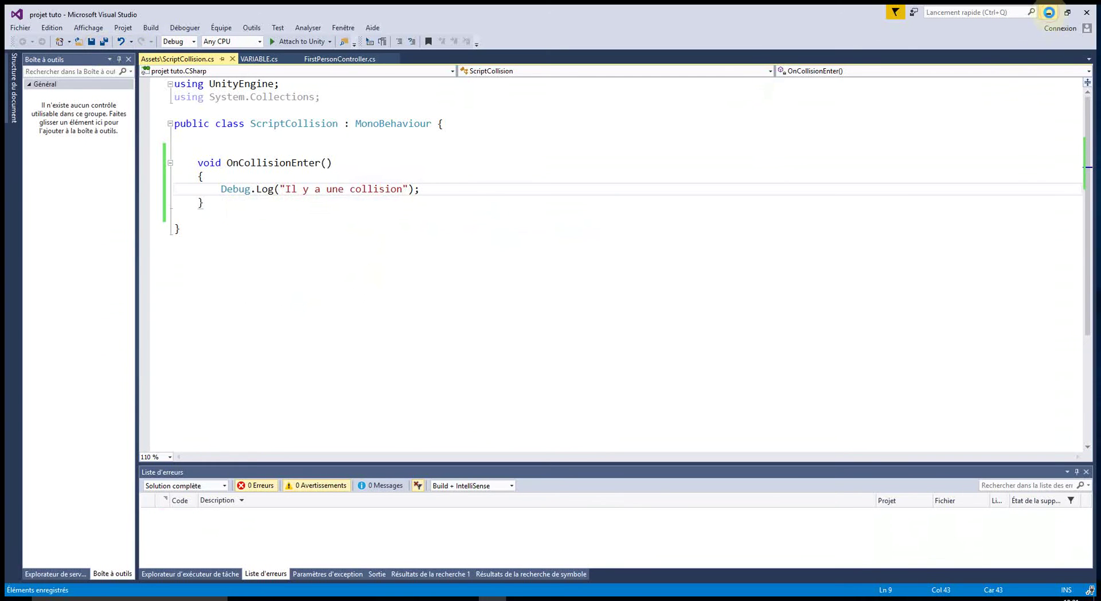
left_click(1048, 12)
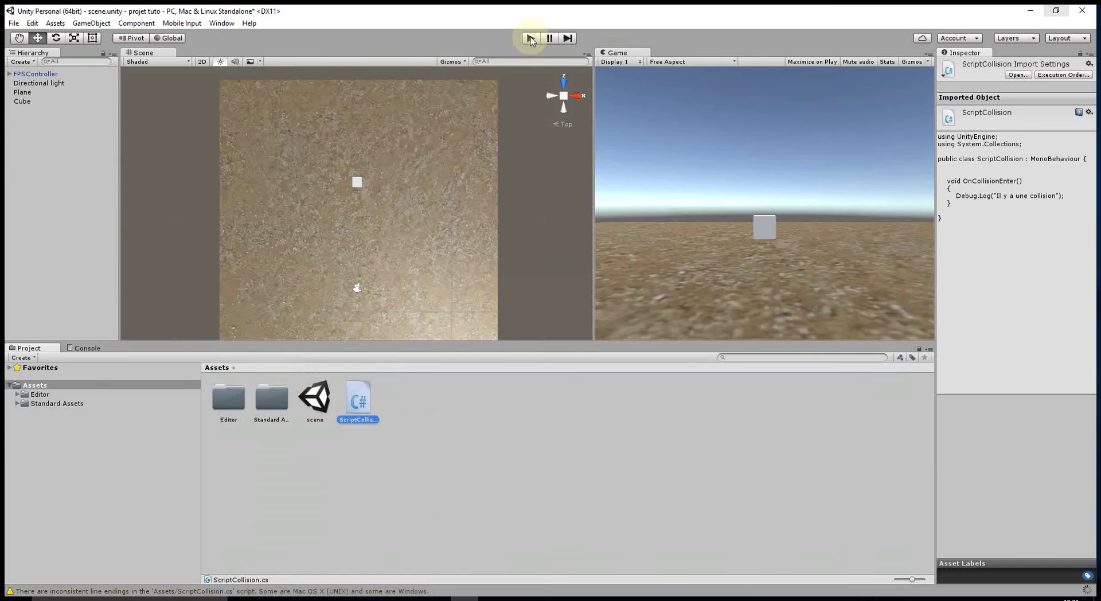
Play-test by walking the player into the cube, stop, then inspect the Cube's components
left_click(530, 38)
key("w")
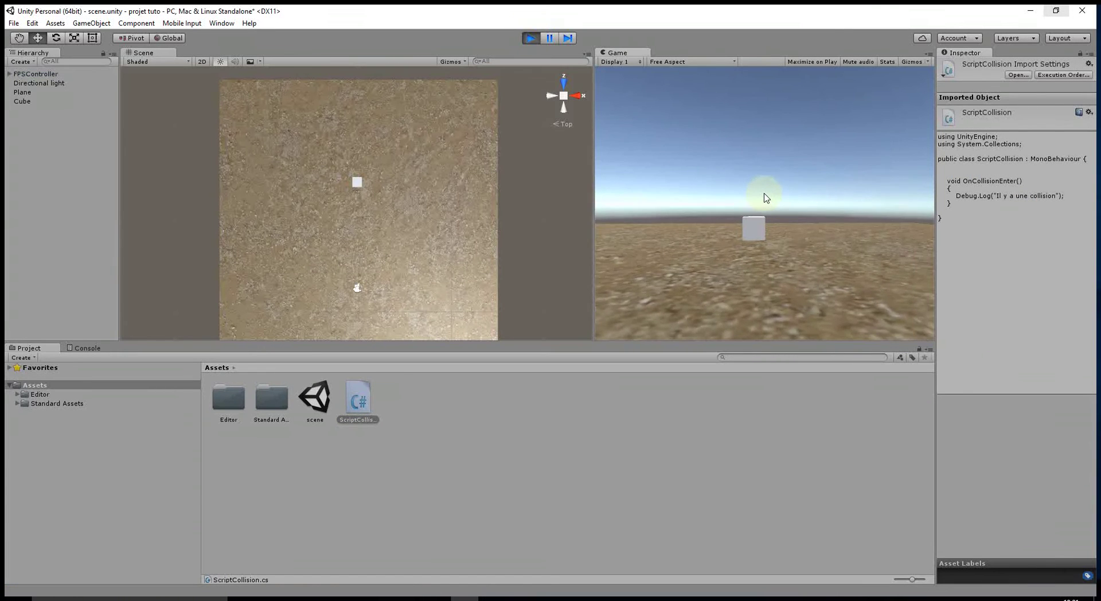
key("w")
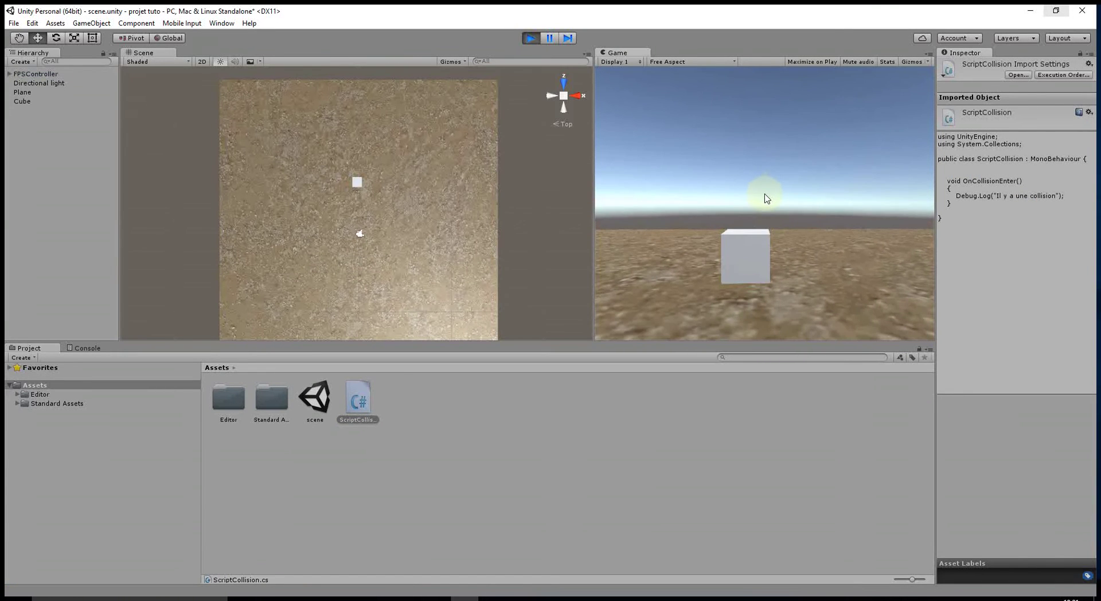
key("w")
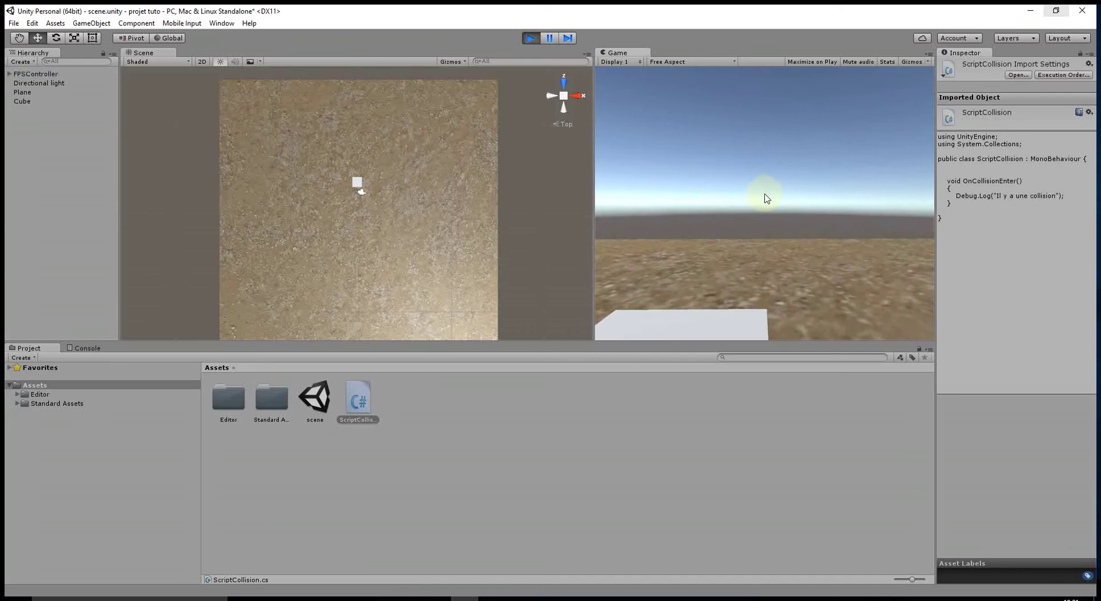
key("a")
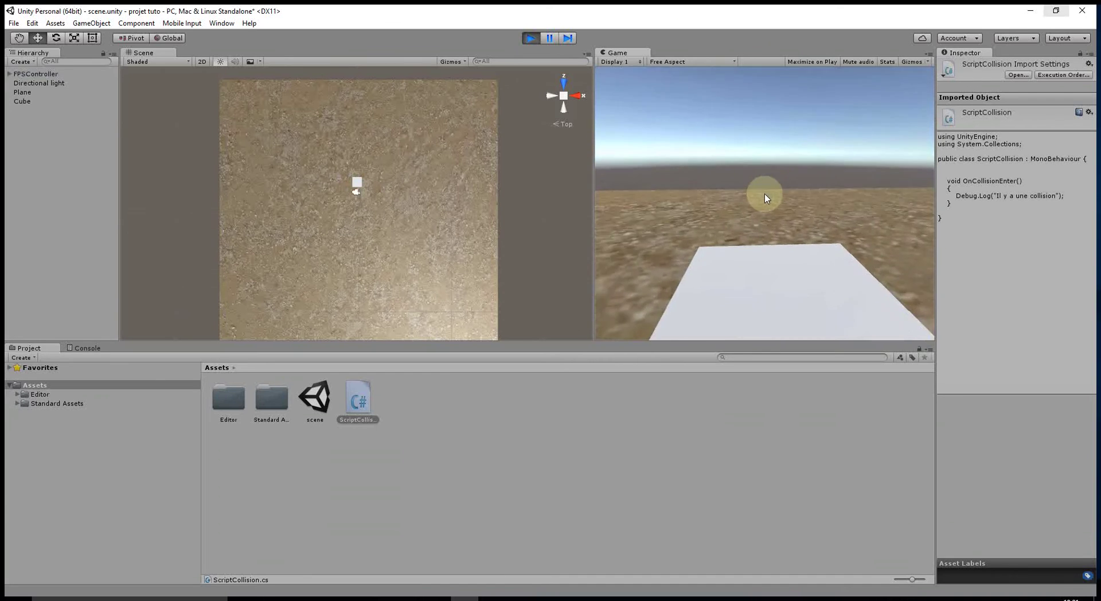
left_click(529, 38)
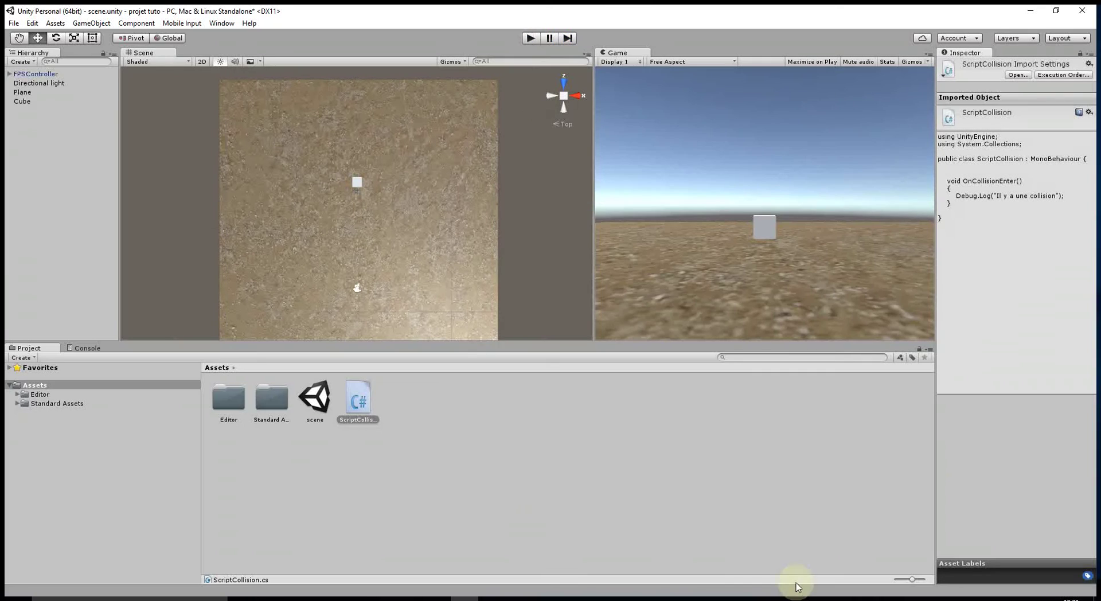
left_click(22, 101)
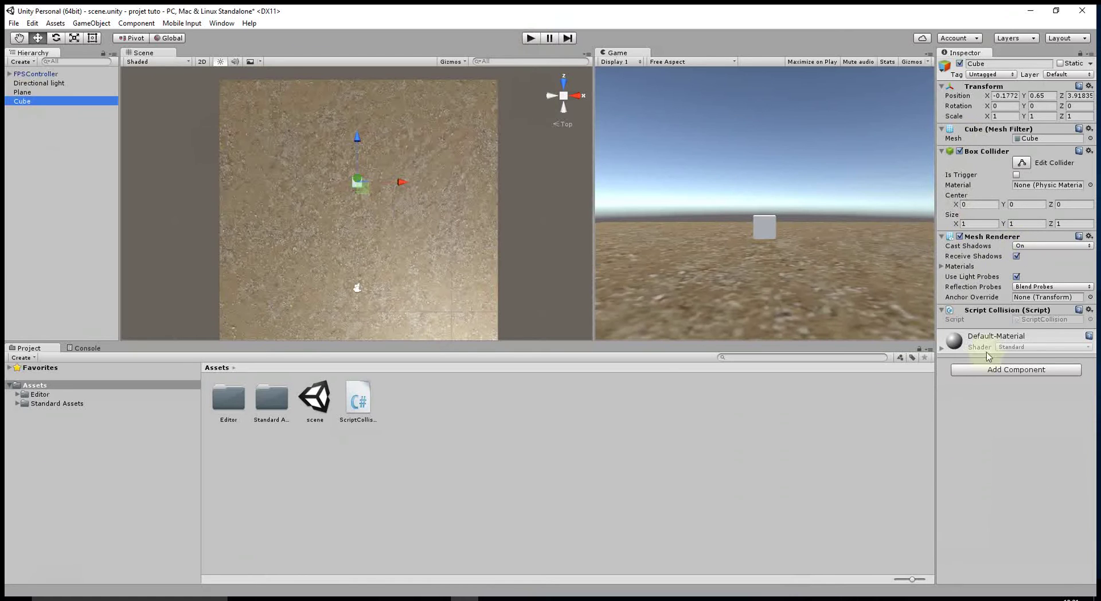
Add a Rigidbody component to the Cube
left_click(988, 370)
type("r")
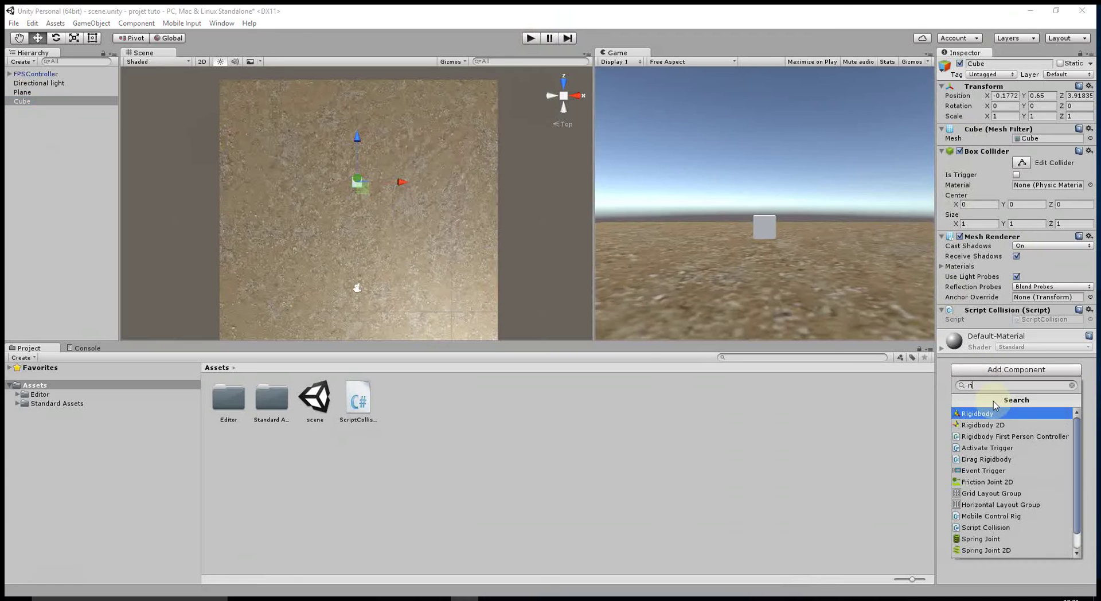
type("i")
left_click(989, 420)
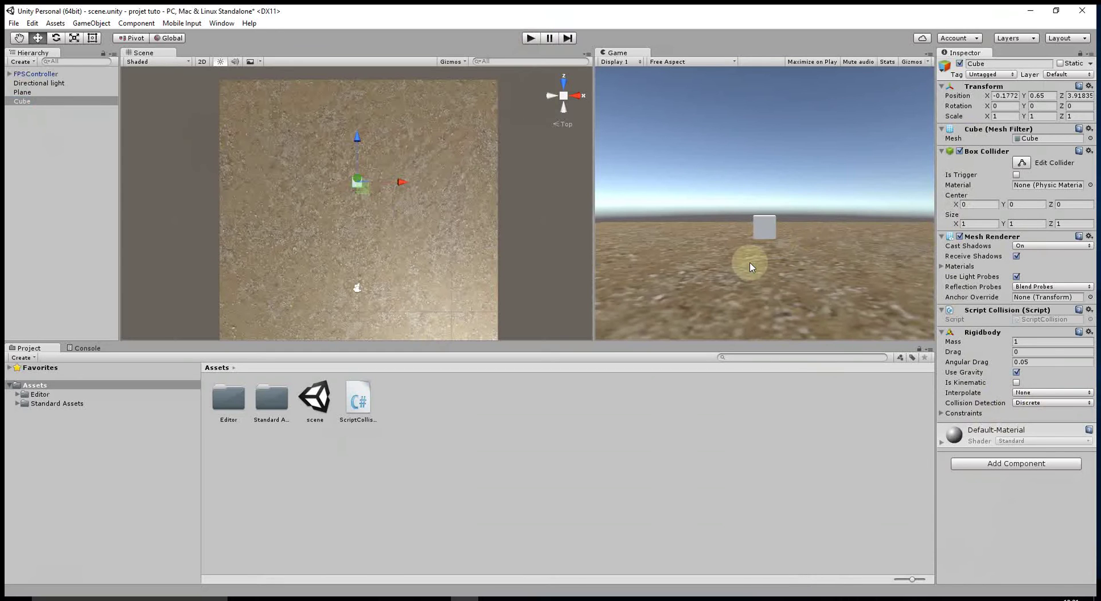
Inspect the FPSController and expand it to show the FirstPersonCharacter camera settings
left_click(33, 74)
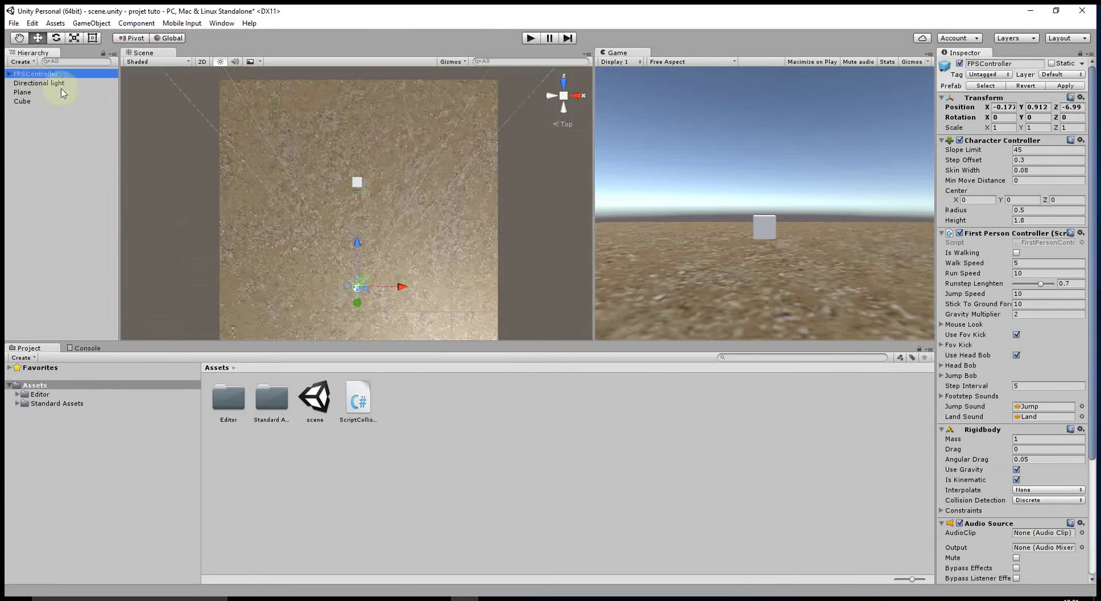
scroll(972, 252, "down", 4)
scroll(972, 252, "down", 1)
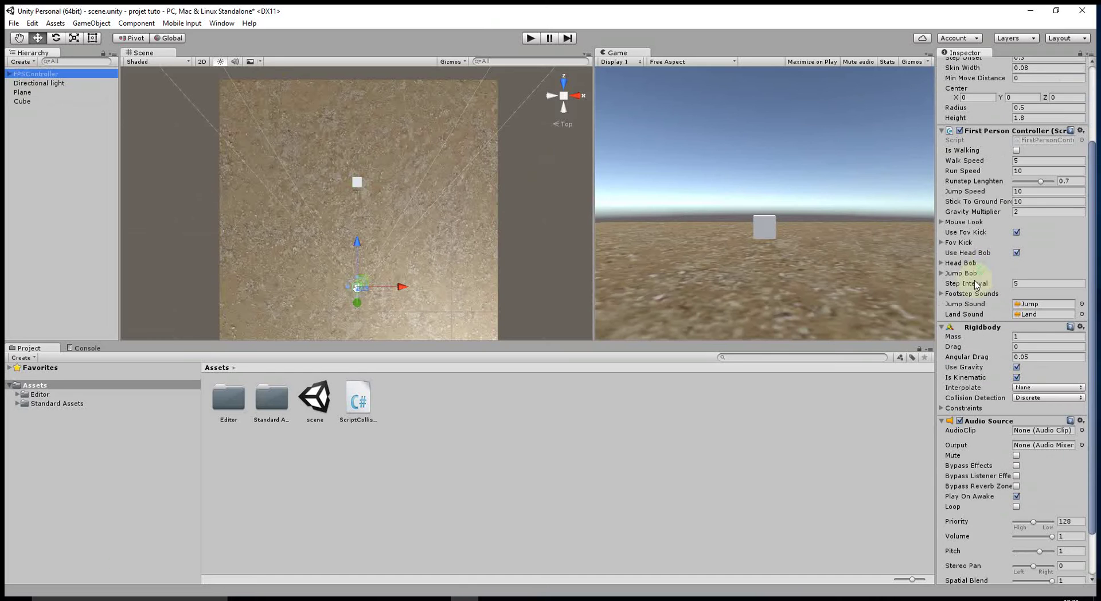
scroll(973, 344, "up", 5)
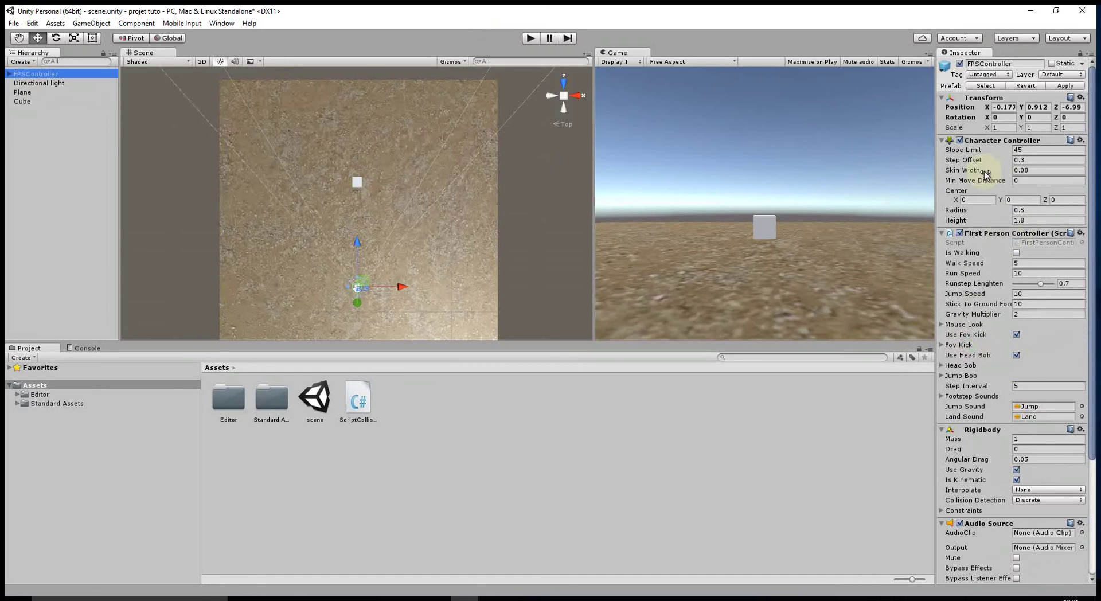
left_click(9, 74)
left_click(52, 82)
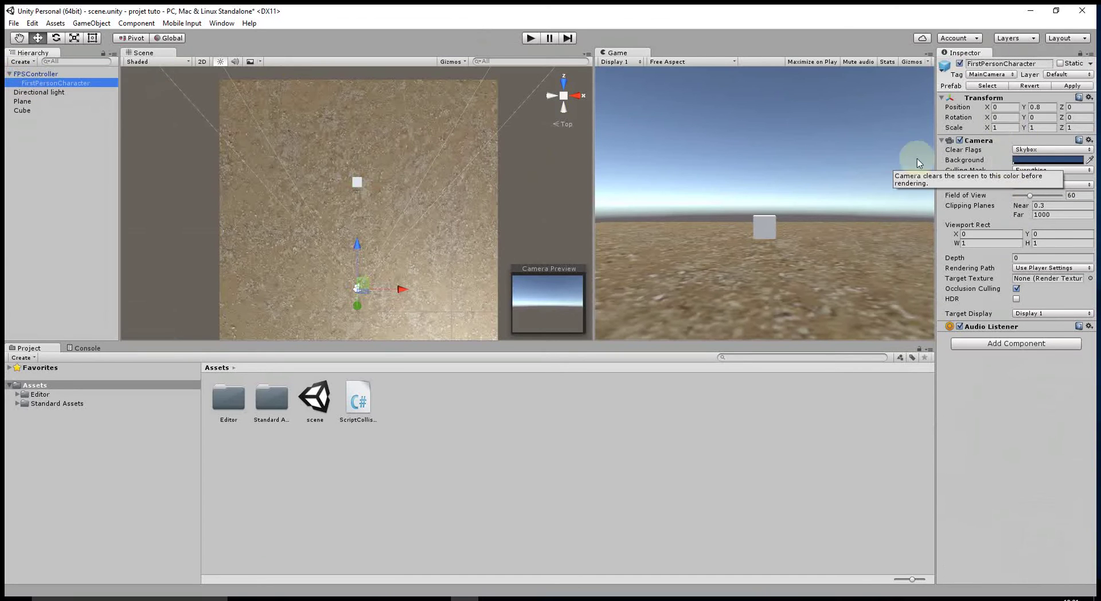
Play-test again, walking the player toward the cube, then stop
left_click(29, 73)
left_click(530, 38)
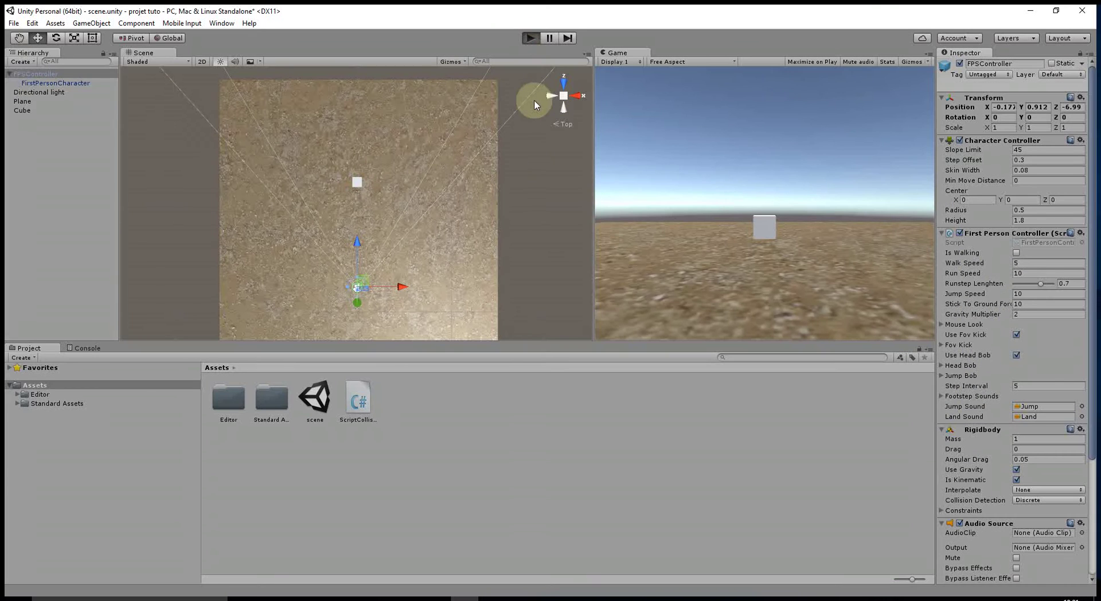
key("w")
key("w")
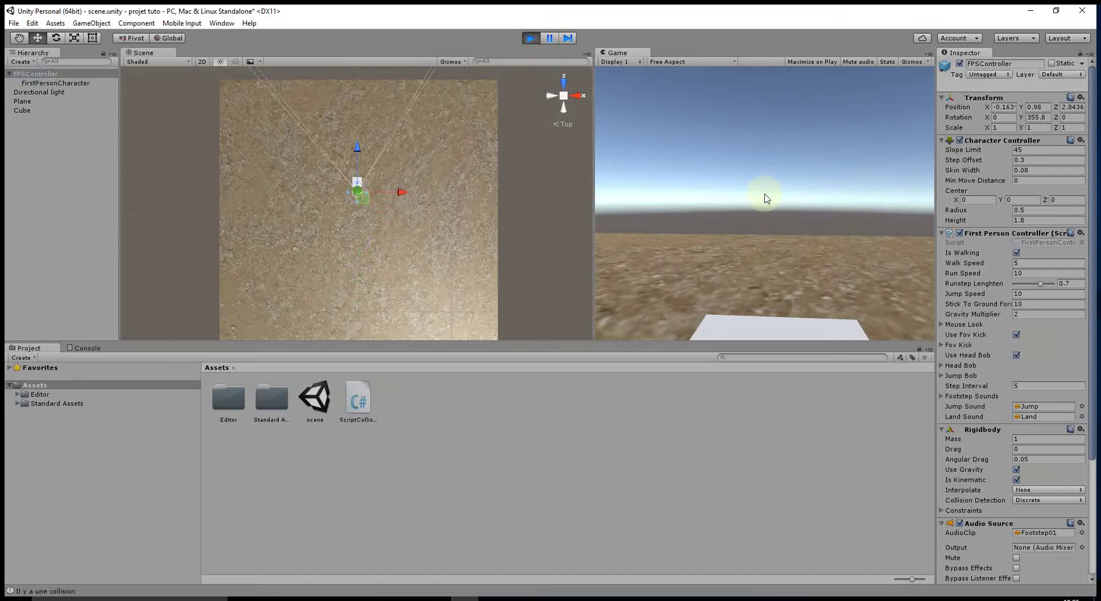
left_click(528, 39)
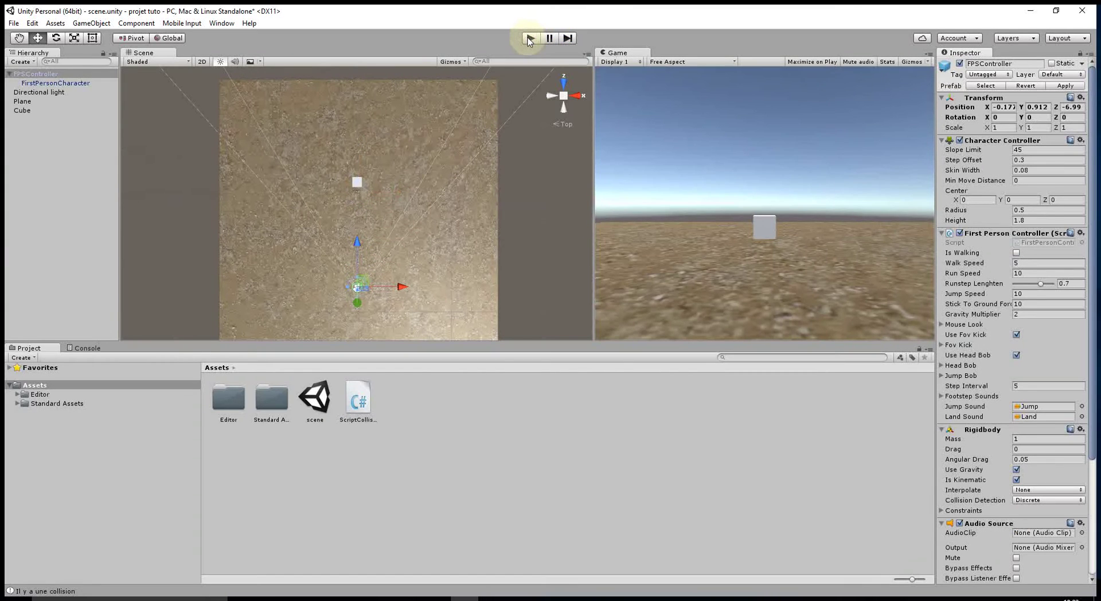
Raise the Cube to Position Y 8.15 from the back view
left_click(359, 181)
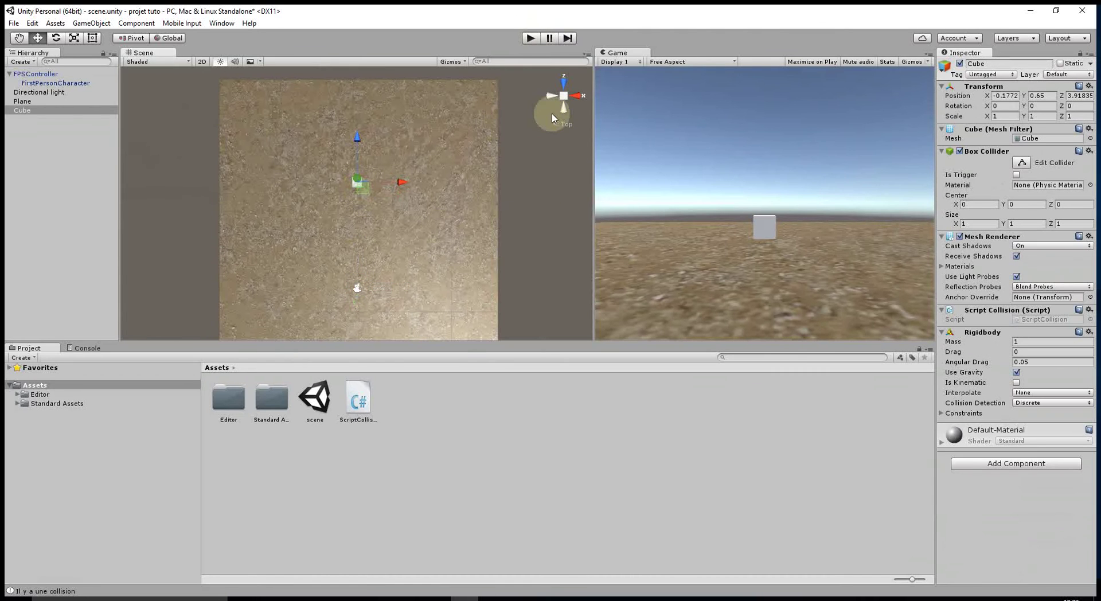
left_click(553, 117)
left_click_drag(357, 159, 359, 96)
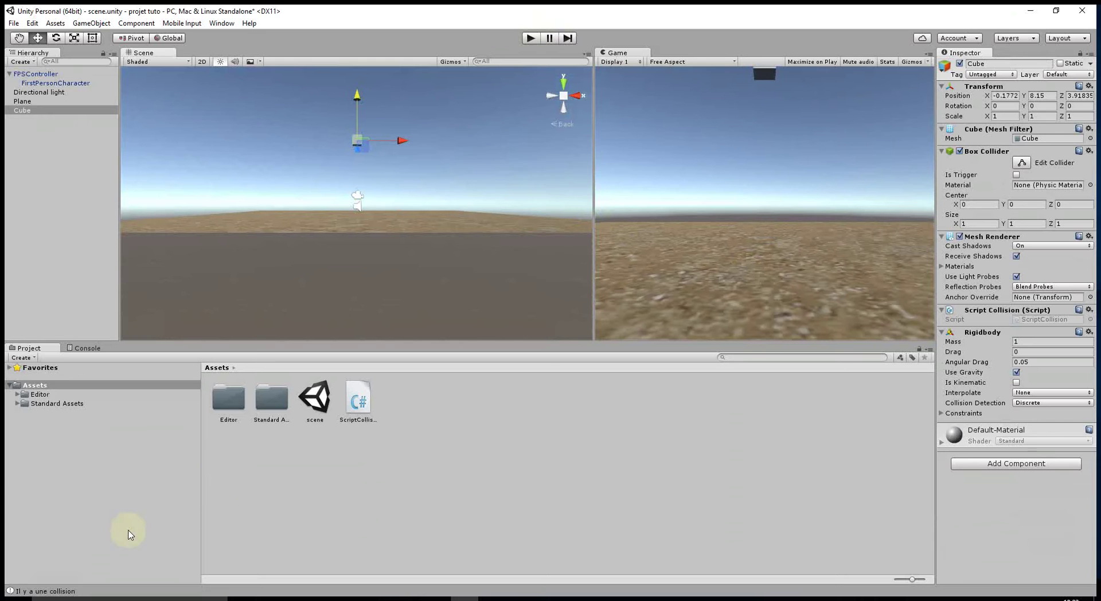
Show the Console and play-test the cube falling, logging "Il y a une collision"
left_click(87, 348)
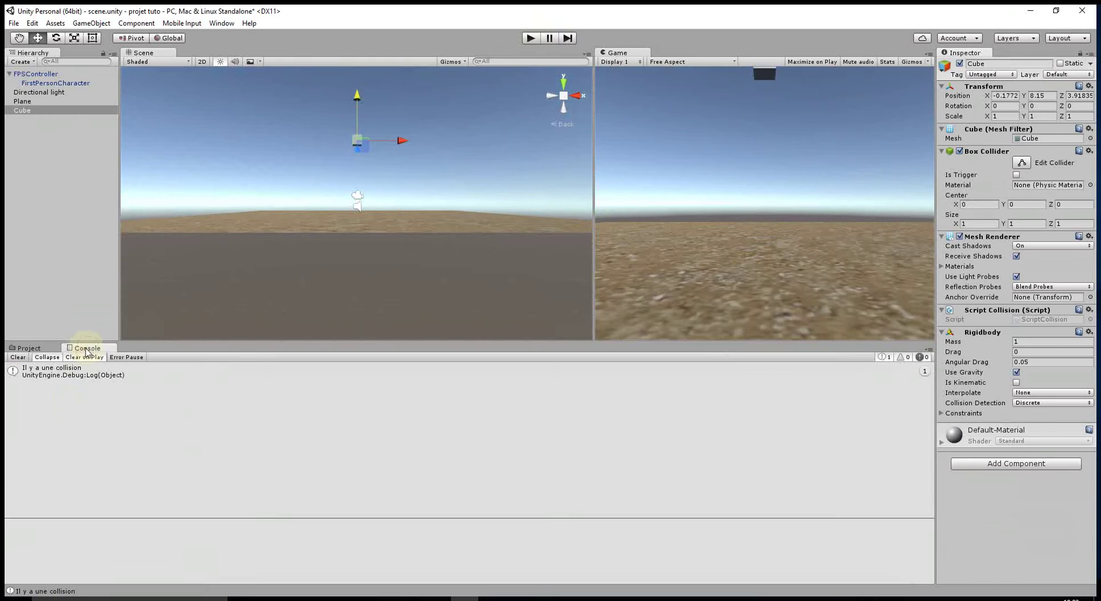
left_click(530, 39)
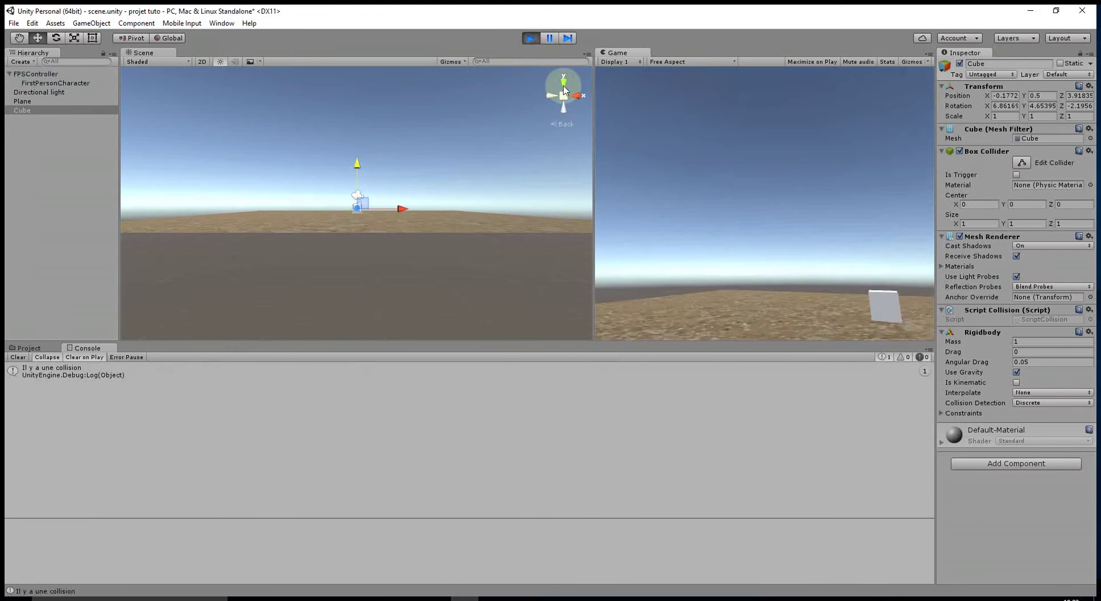
left_click(527, 42)
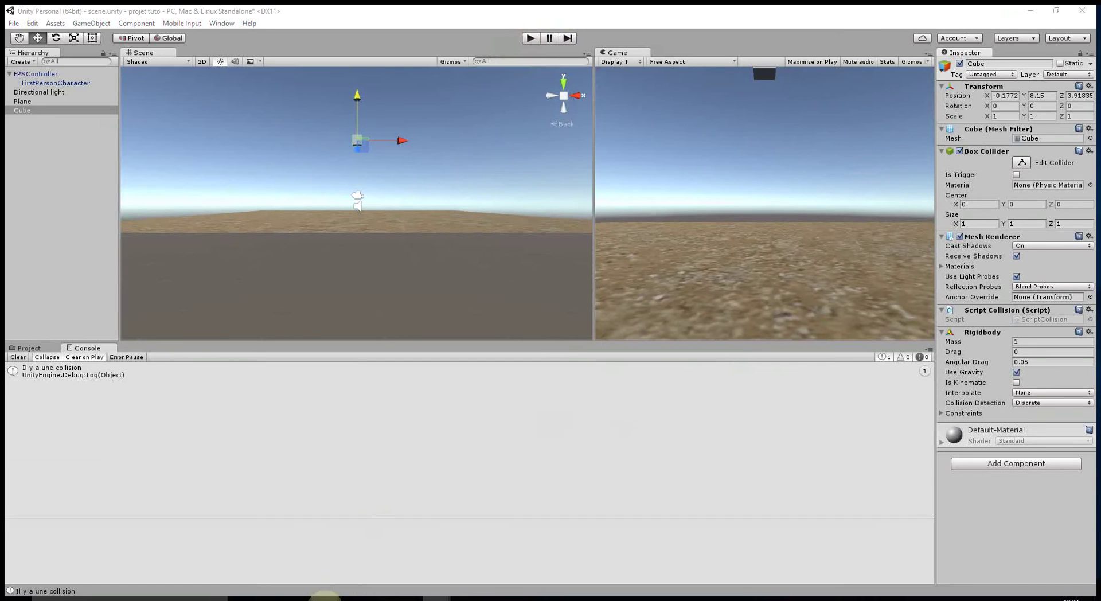
mouse_move(329, 596)
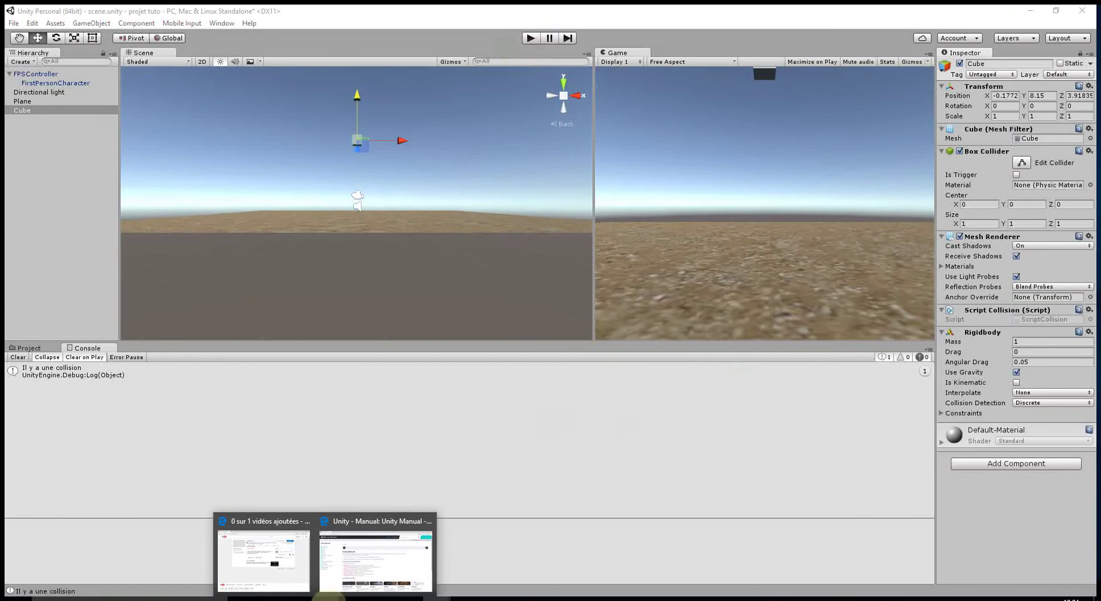
Bring up the Unity Manual briefly, then return to ScriptCollision.cs and select OnCollisionEnter
left_click(375, 562)
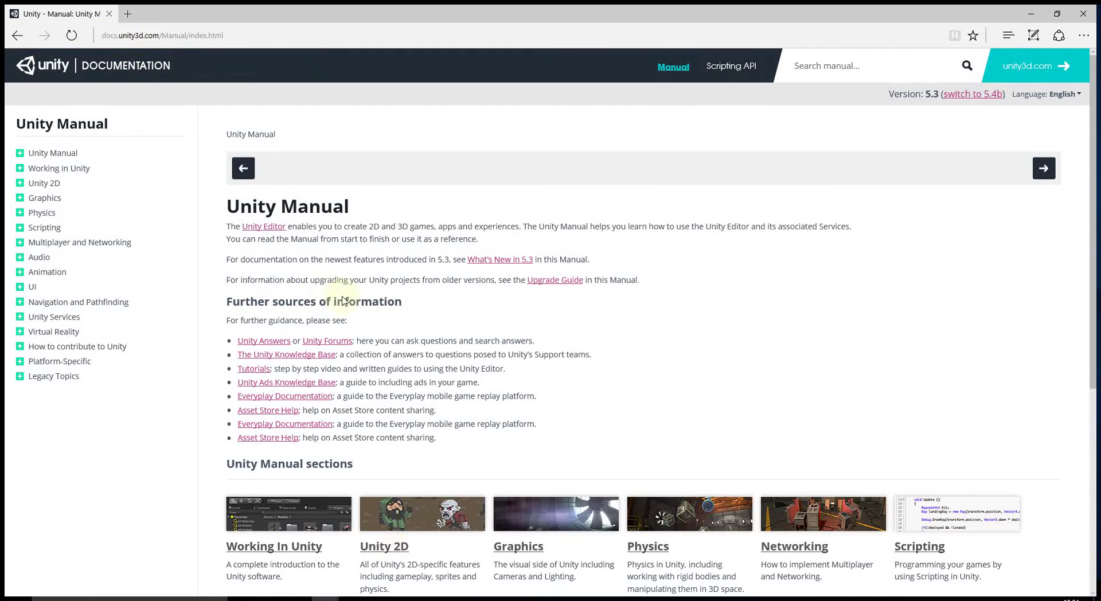
left_click(497, 598)
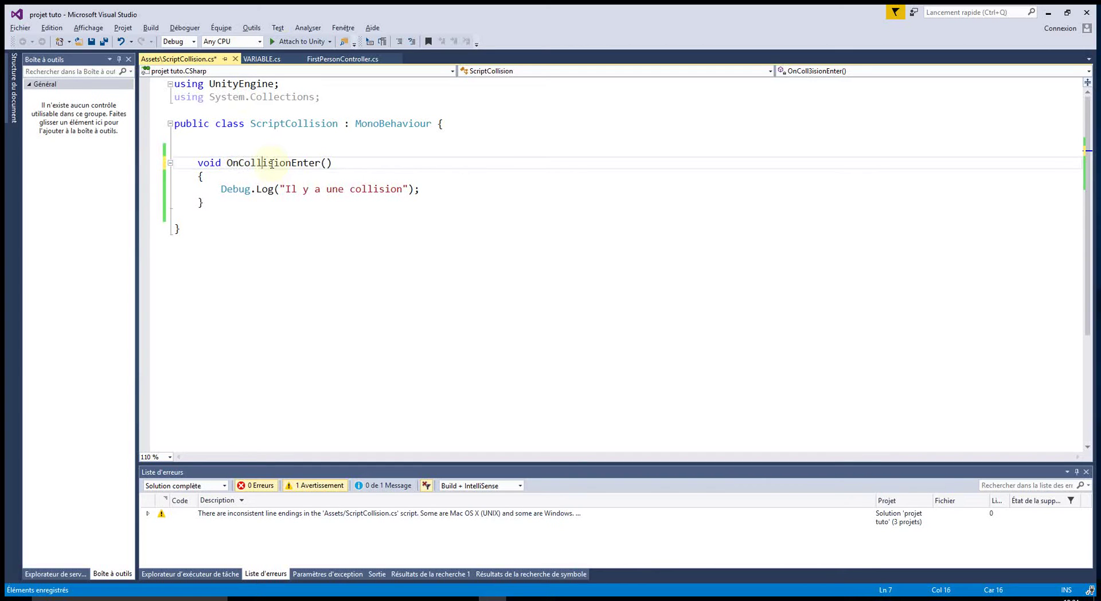
left_click(389, 274)
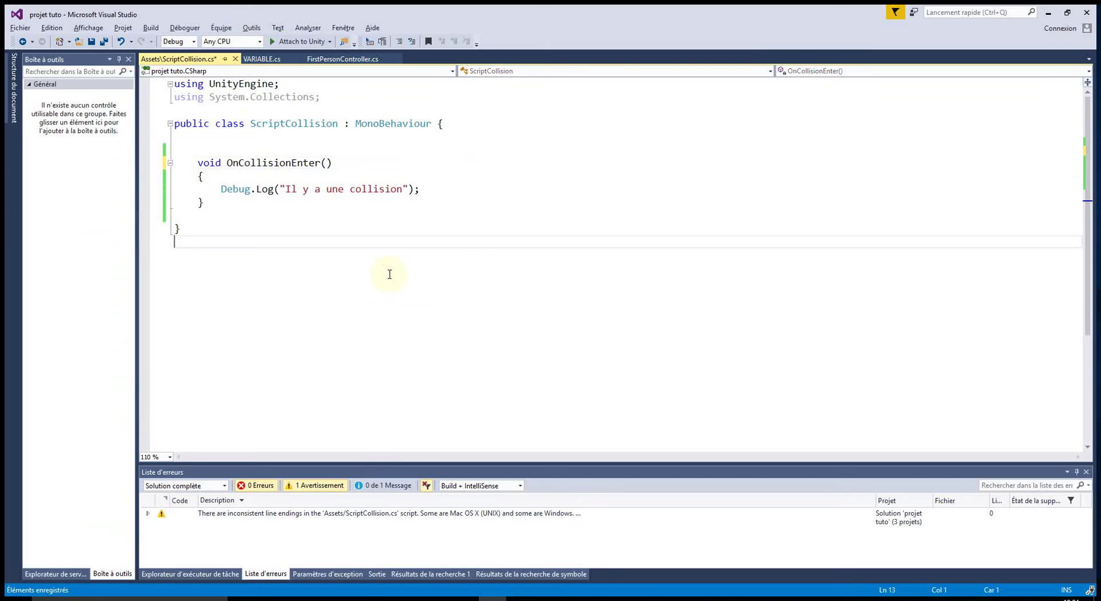
double_click(278, 162)
key("ctrl+c")
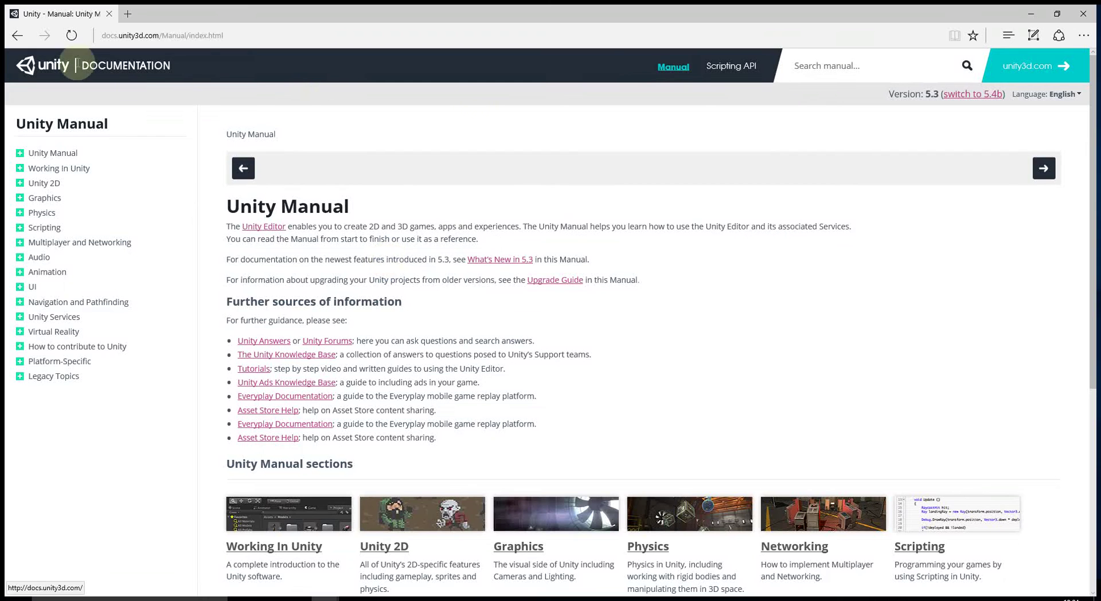
Search the Unity Manual for the pasted OnCollisionEnter name, then go back to the Manual home page
left_click(819, 67)
key("ctrl+v")
key("Return")
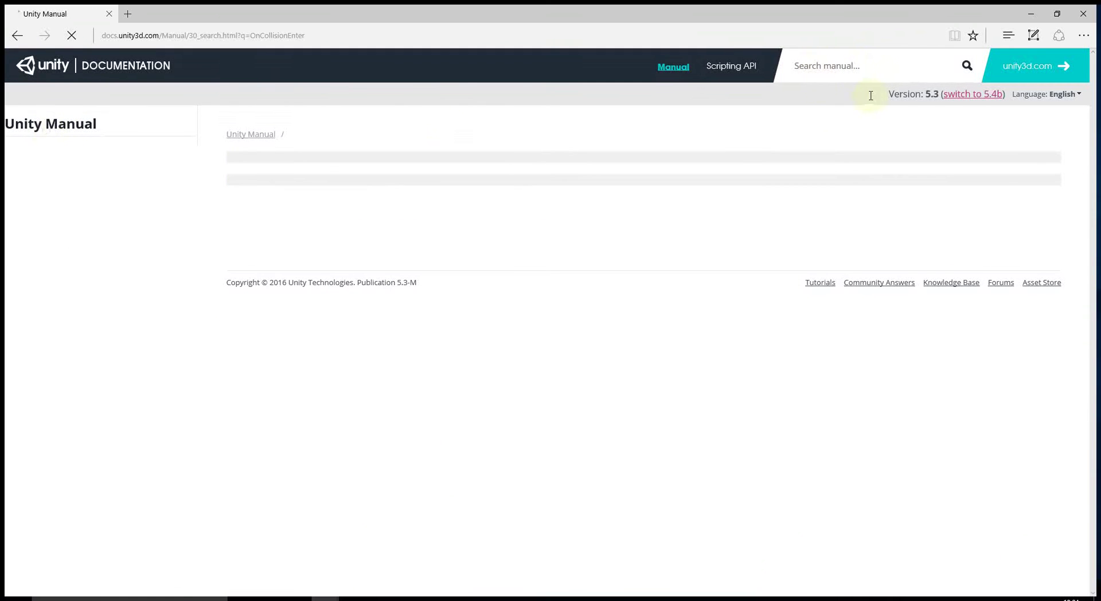
left_click(677, 65)
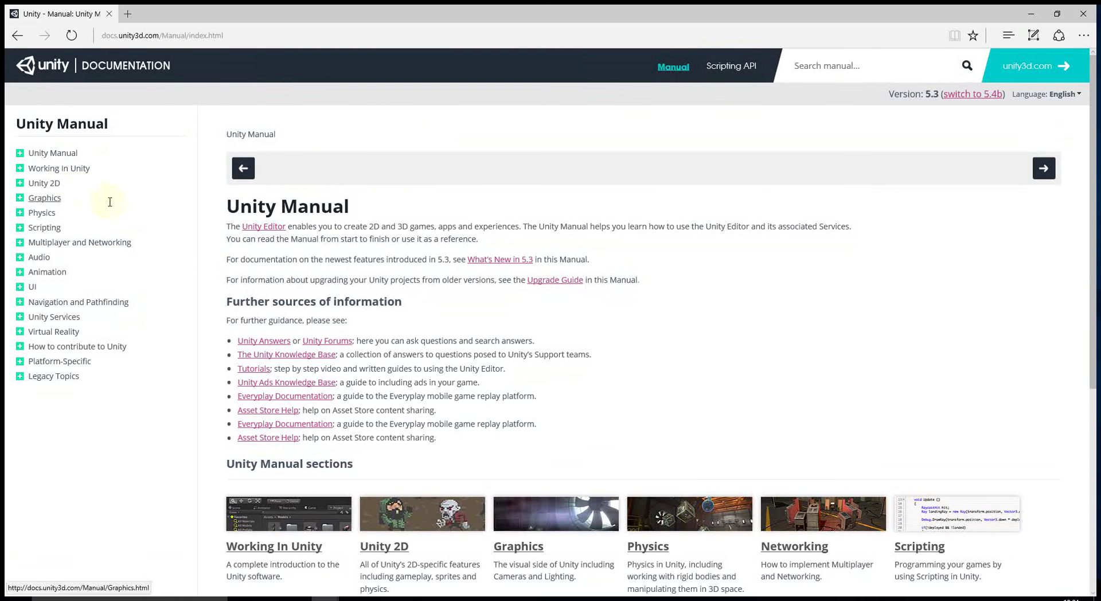
Search the manual for collision and OnCollisionEnter, and open the Colliders page from the results
left_click(811, 66)
type("collision")
key("Return")
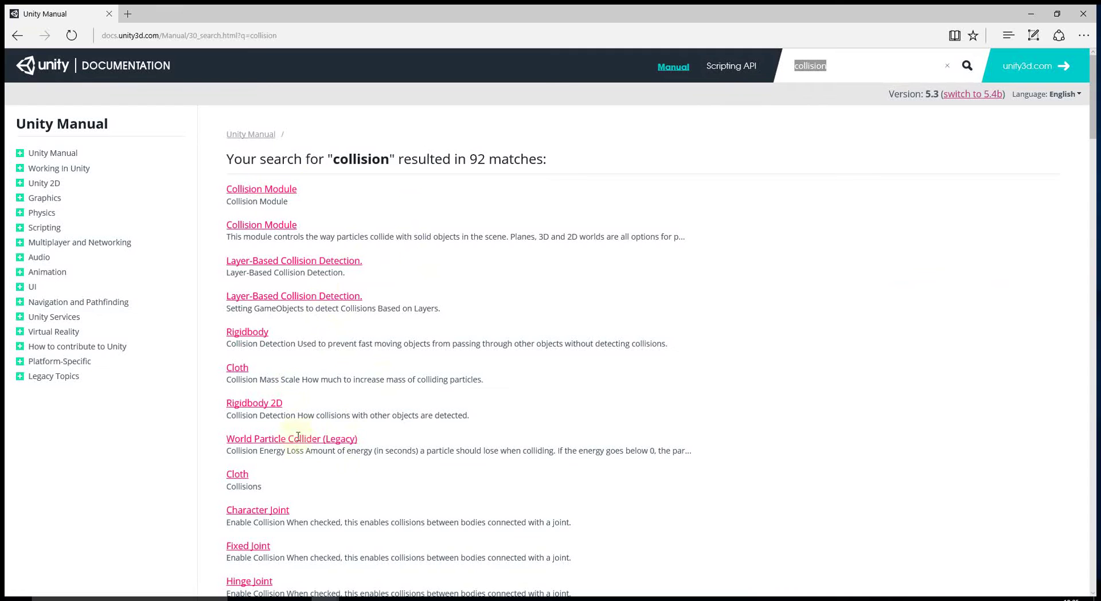
type("OnCollisionEnter")
key("Escape")
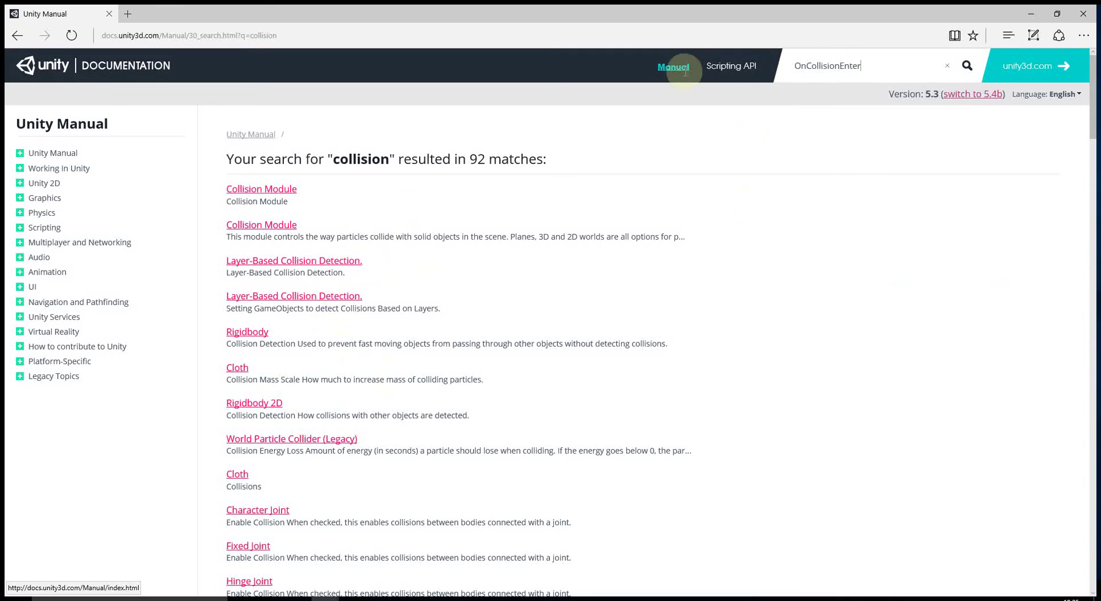
left_click(966, 66)
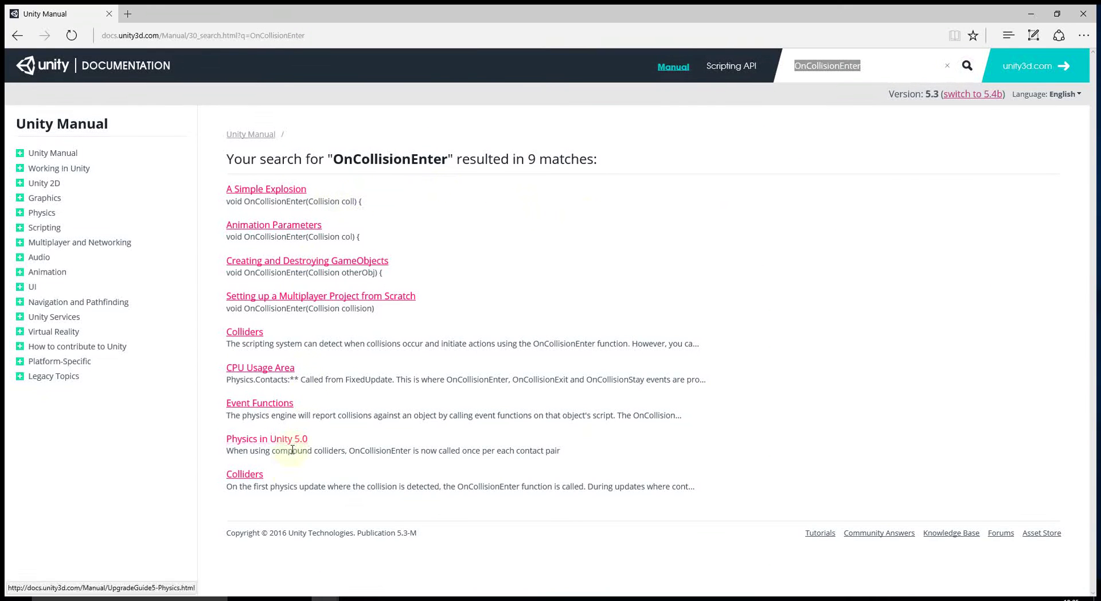
left_click(250, 474)
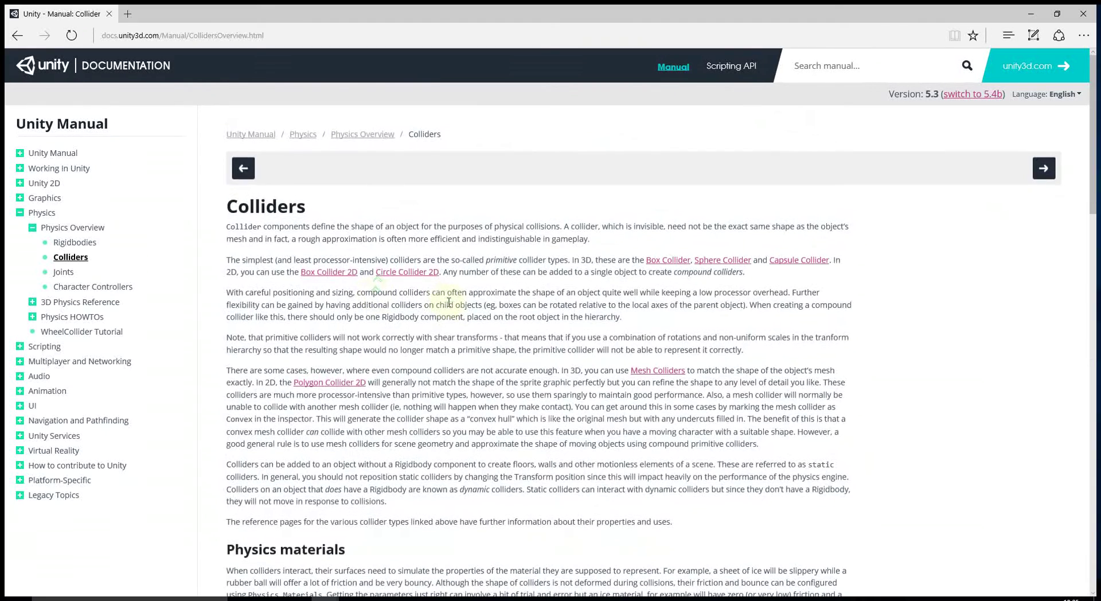
Run a new manual search for 'void oncollision'
left_click(860, 64)
type("void oncollision")
key("Return")
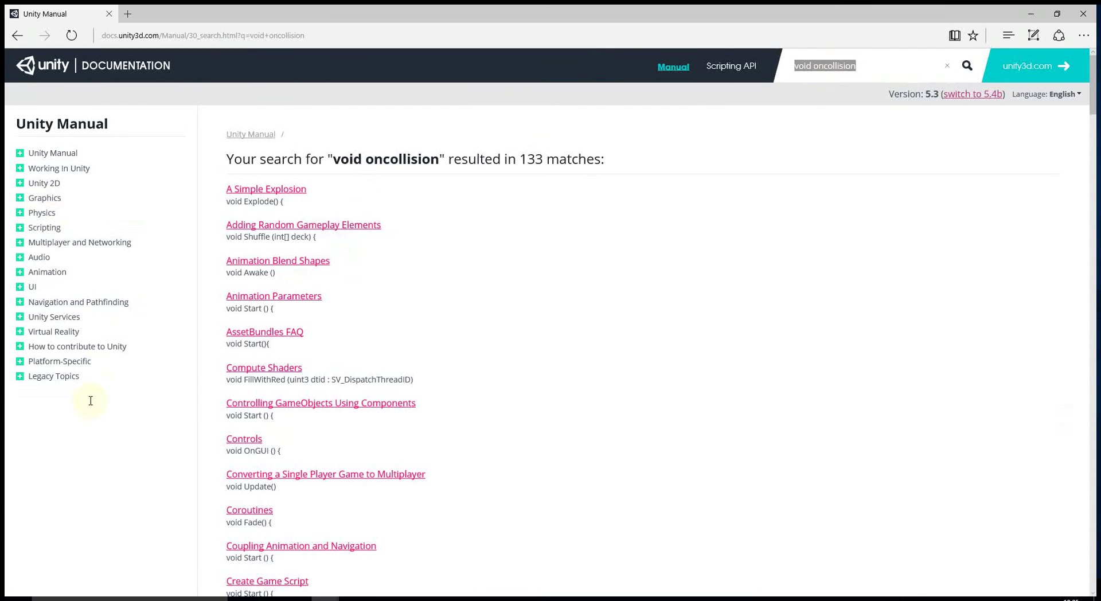
Search google.fr for OnCollisionEnter and open the MonoBehaviour.OnCollisionEnter(Collision) scripting reference
left_click(135, 35)
type("google.fr/")
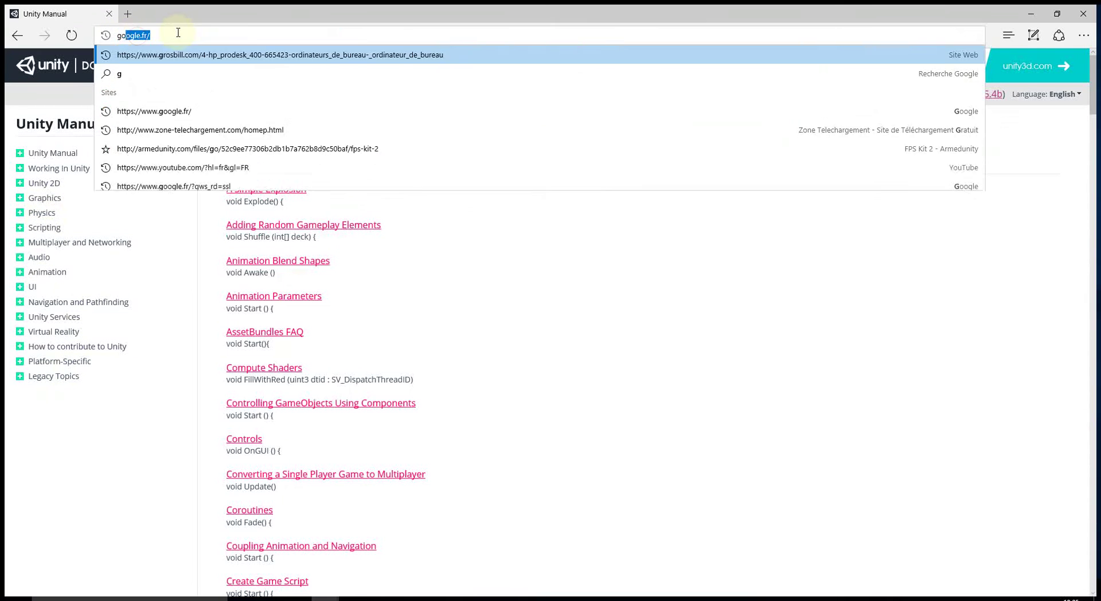
key("Return")
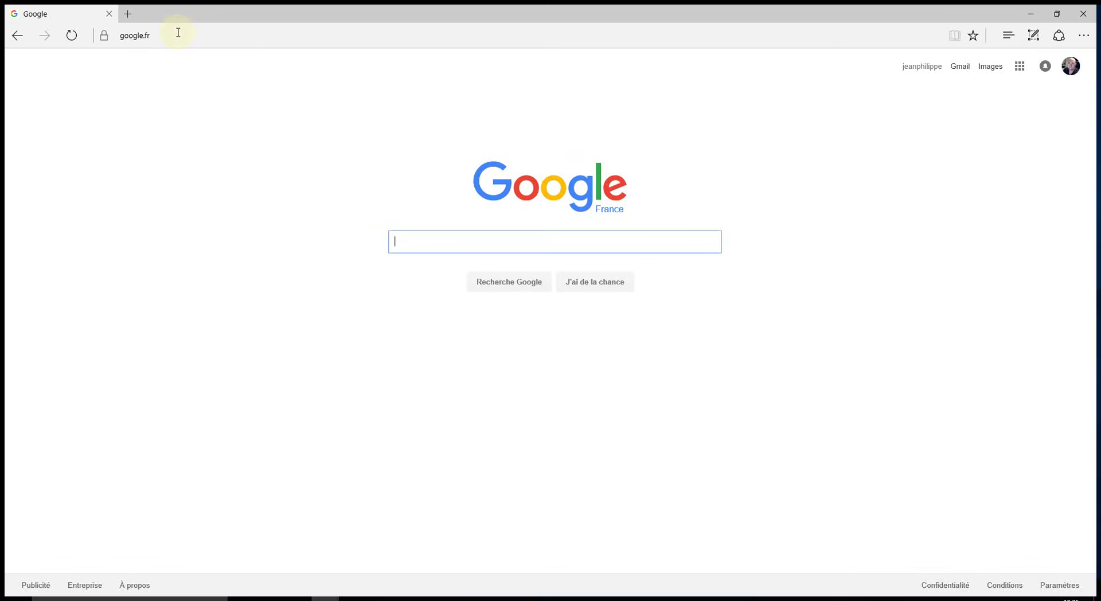
type("OnCollisionEnter")
key("Return")
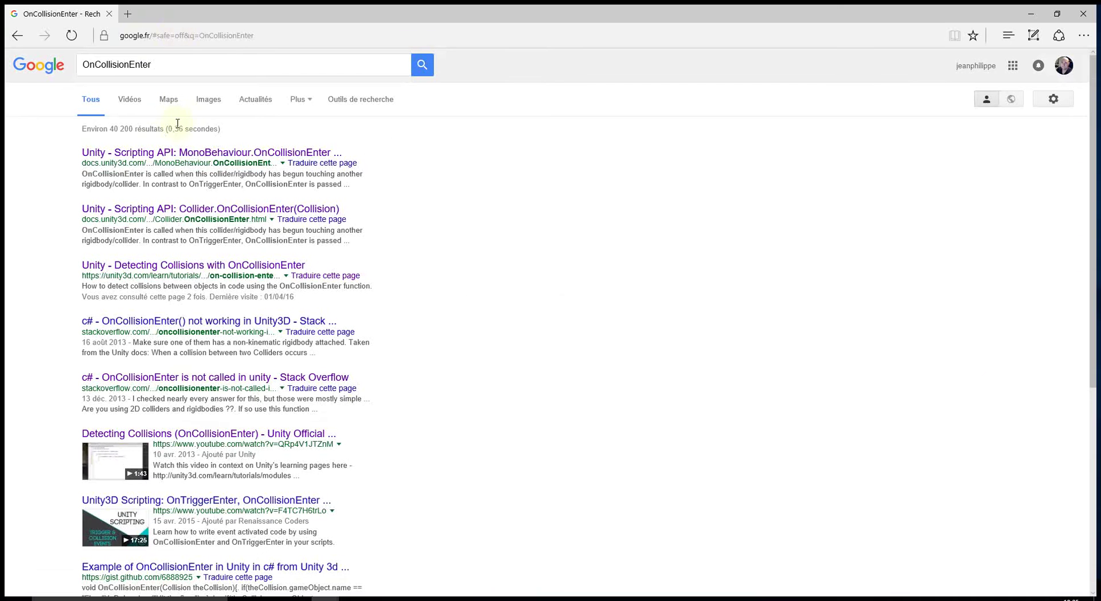
left_click(132, 152)
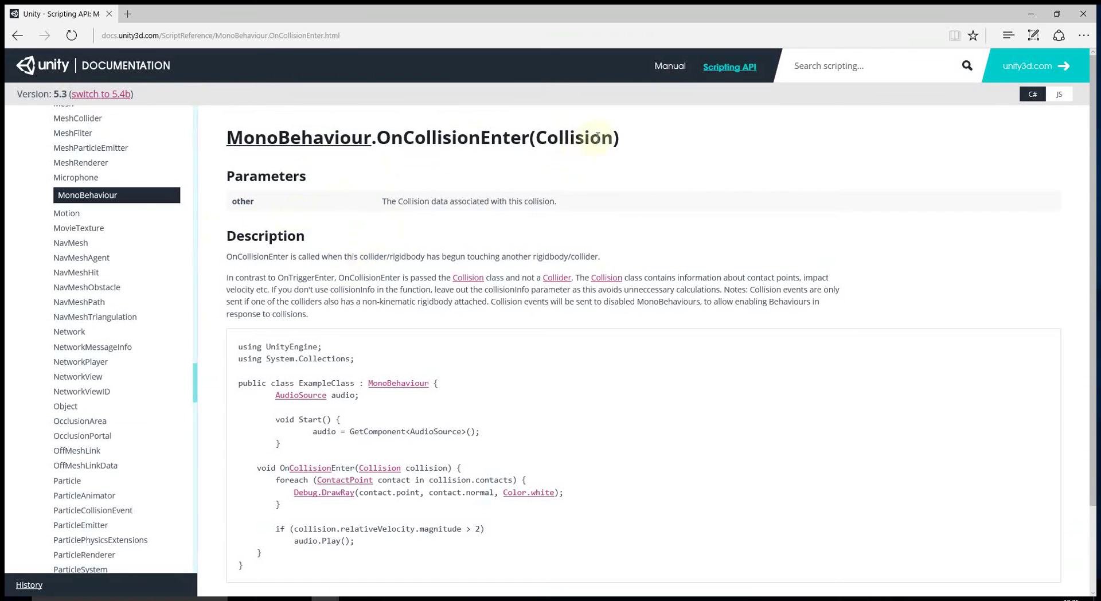
Compare MonoBehaviour in the reference example with ScriptCollision.cs's class declaration, then minimize the browser
scroll(445, 338, "down", 2)
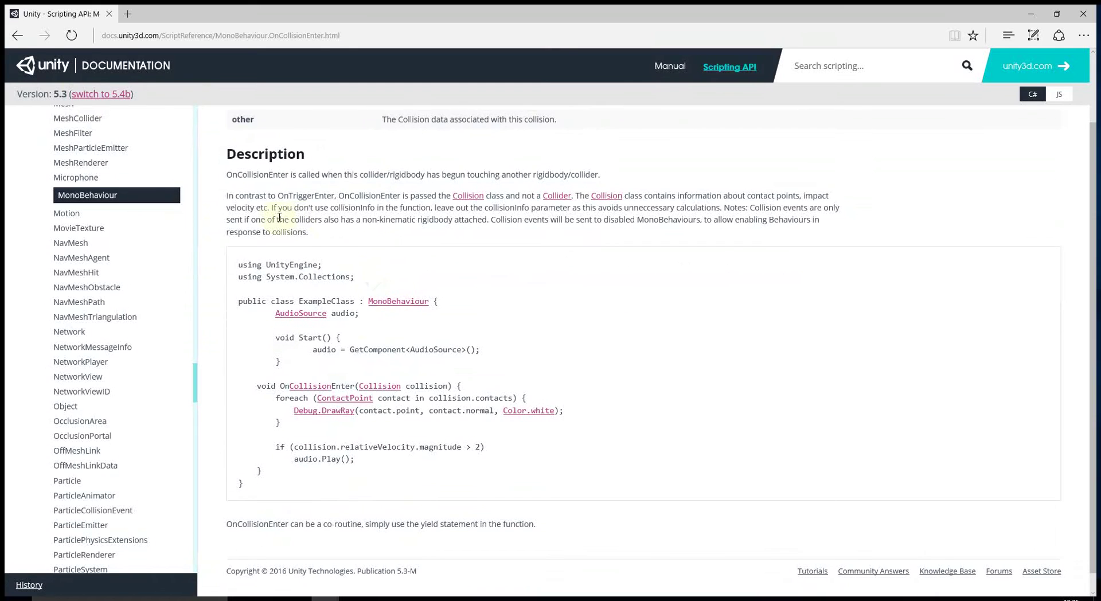
scroll(278, 217, "up", 2)
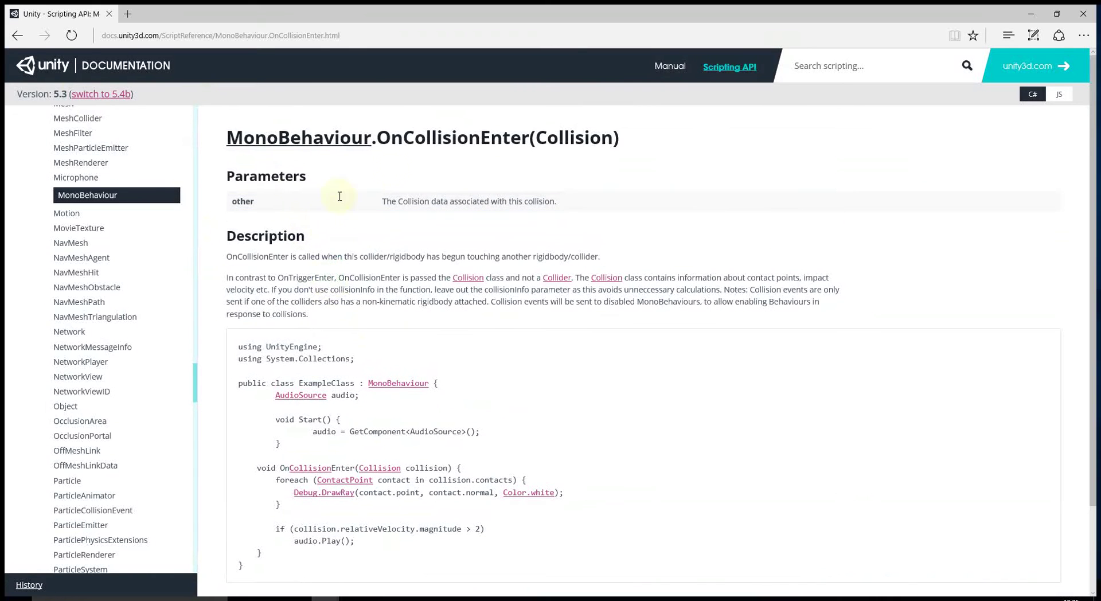
double_click(272, 141)
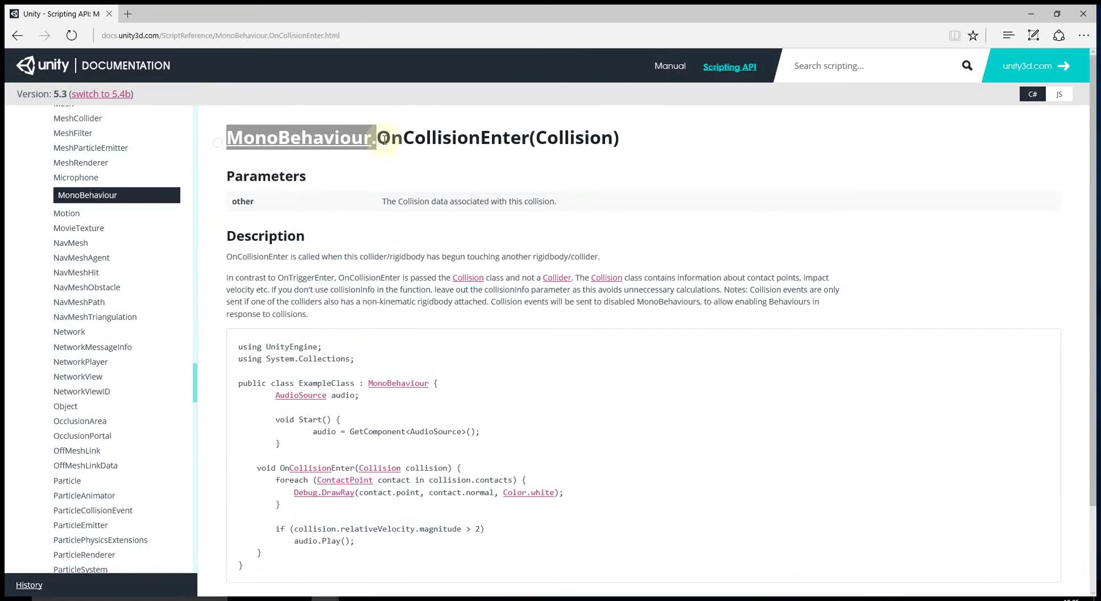
key("alt+Tab")
double_click(393, 123)
key("alt+Tab")
scroll(446, 351, "down", 2)
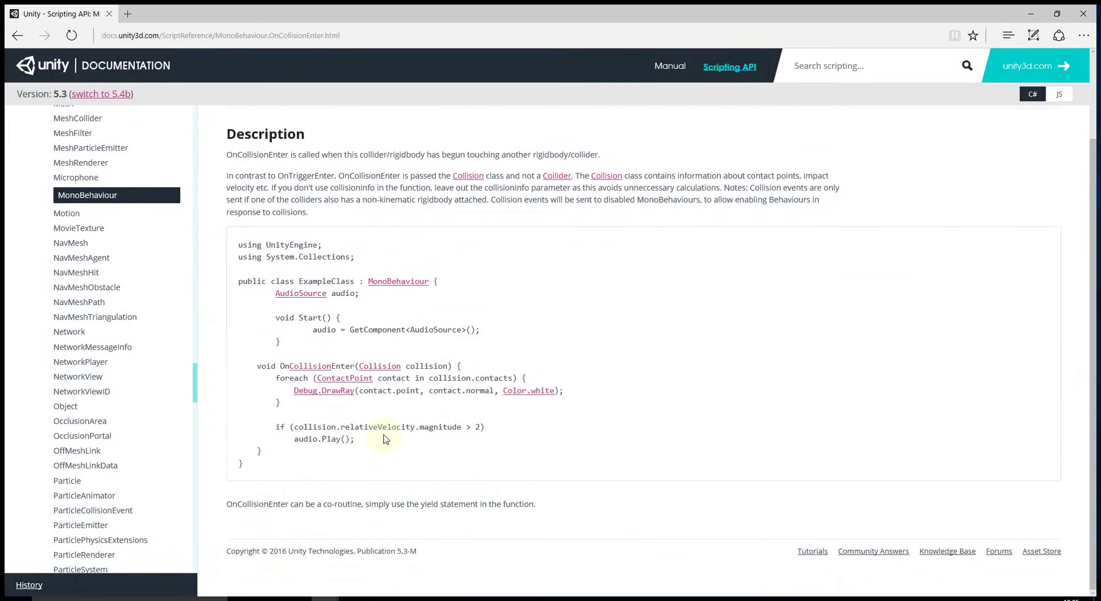
left_click(1030, 13)
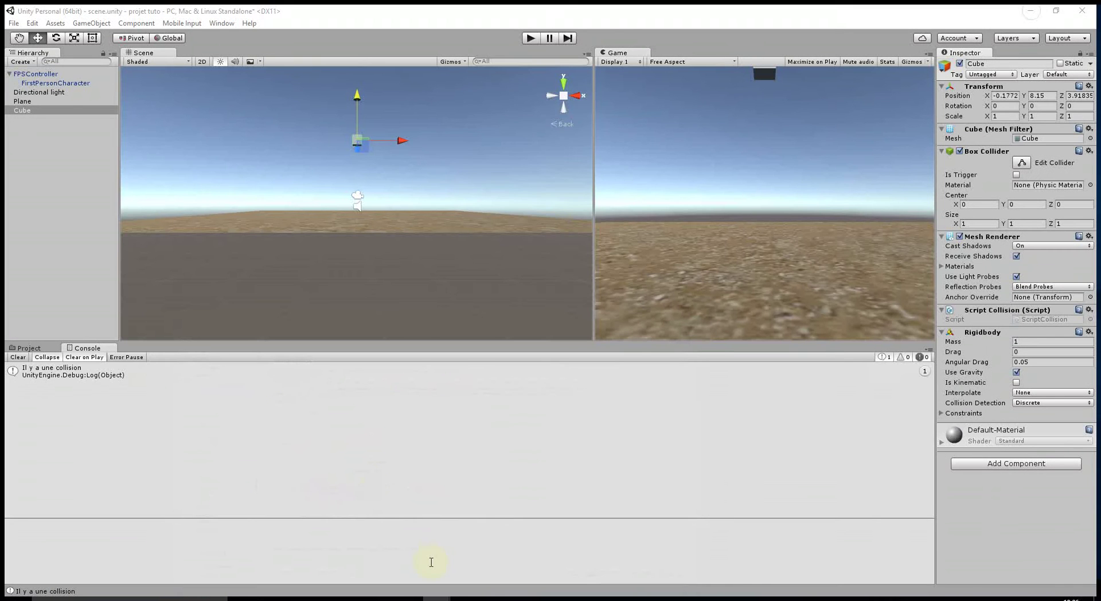
Give OnCollisionEnter in ScriptCollision.cs a Collision parameter named Col
mouse_move(493, 599)
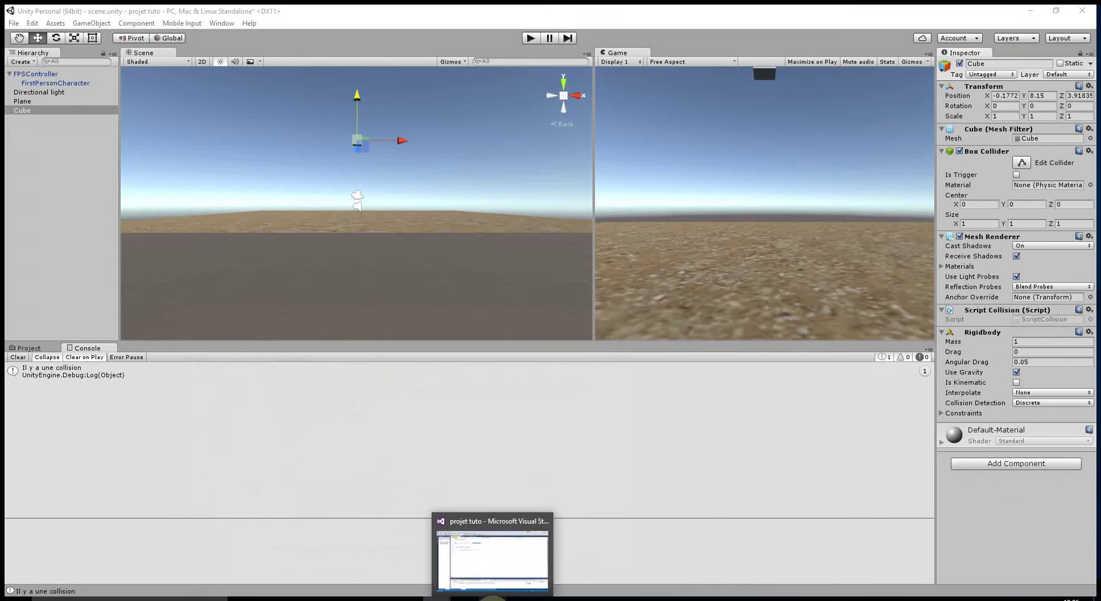
left_click(493, 598)
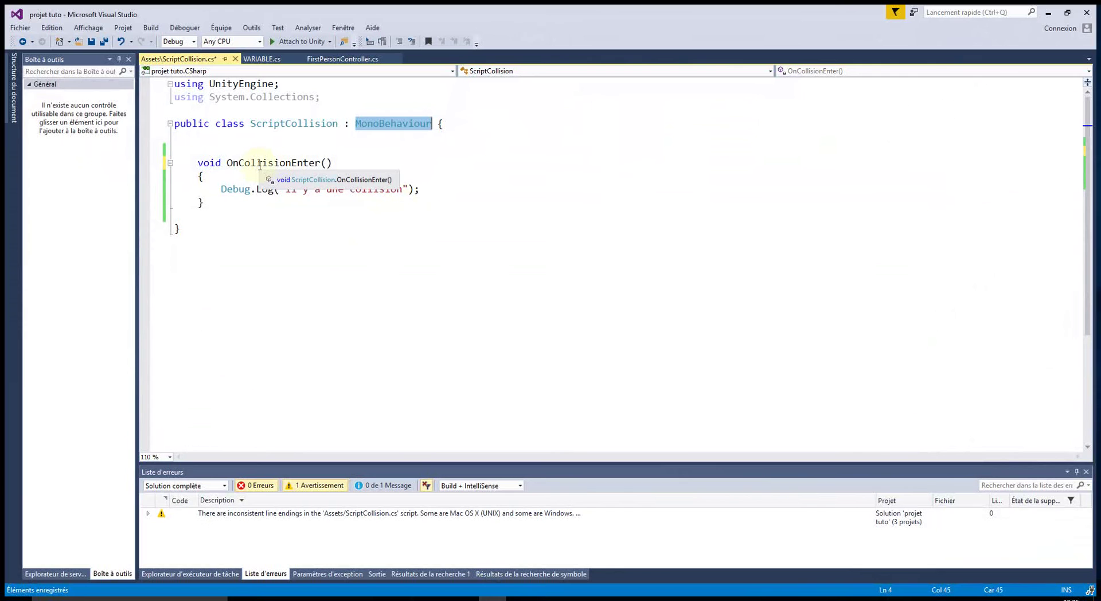
left_click(325, 163)
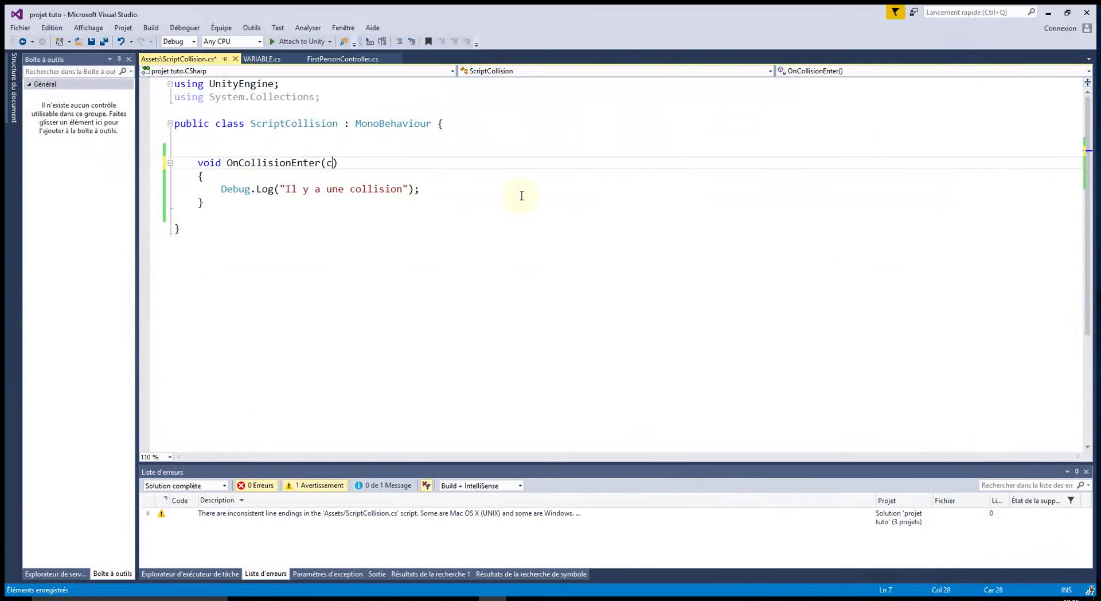
type("ollision")
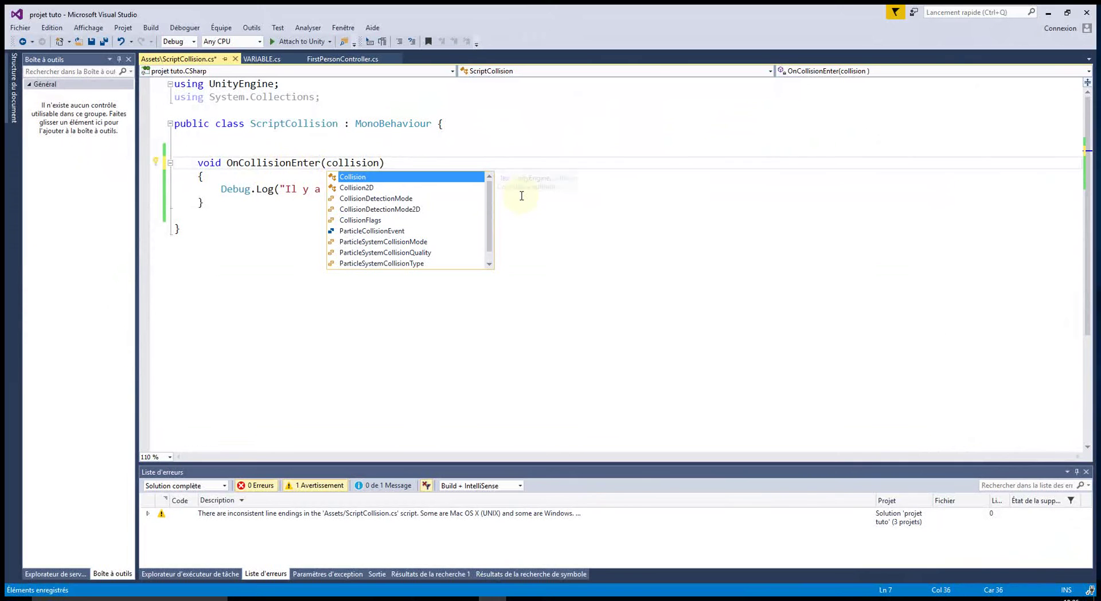
key("Tab")
type("Col")
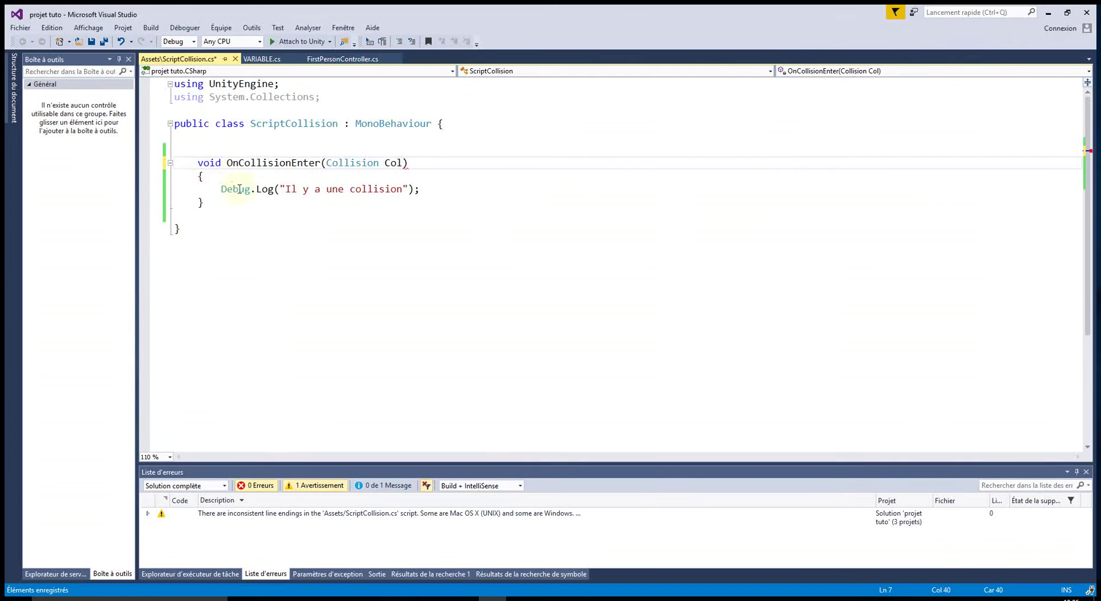
left_click(374, 249)
left_click(401, 162)
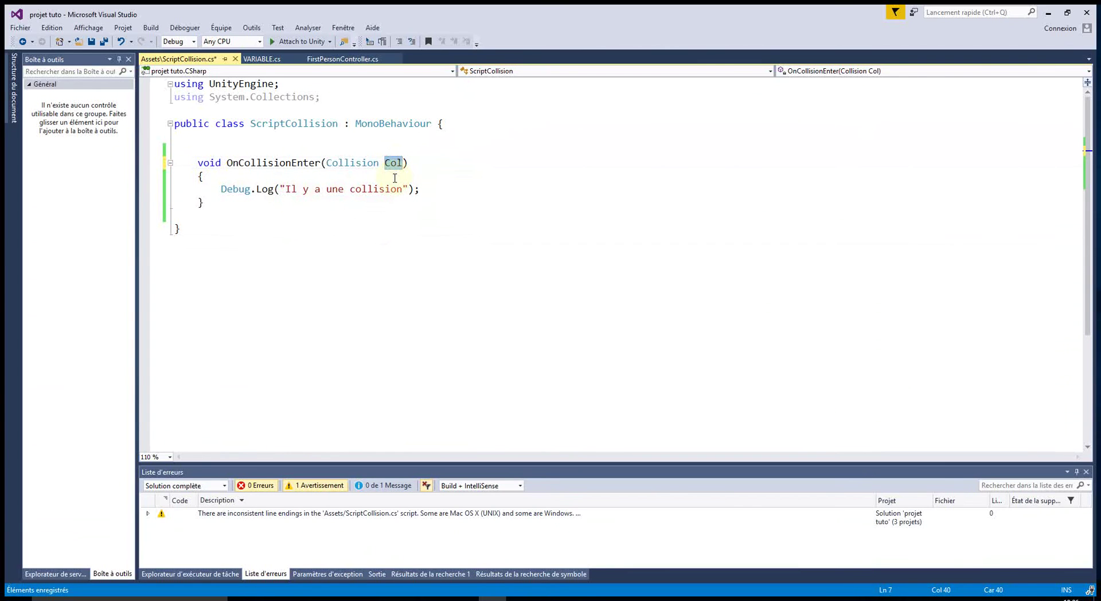
left_click(344, 219)
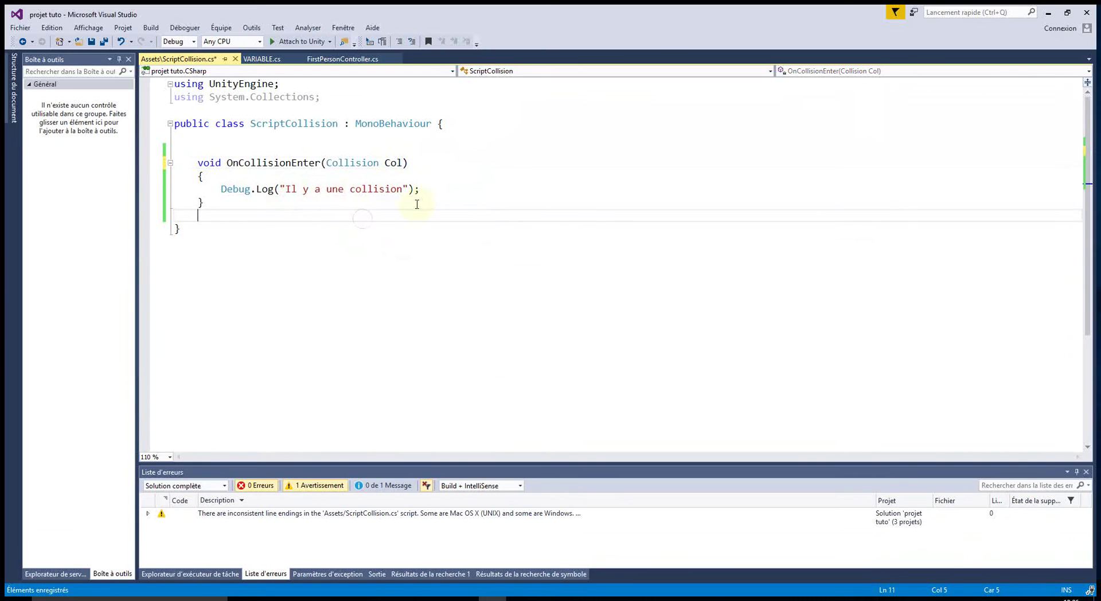
Append ' avec ' + Col.gameObject.name to the Debug.Log collision message
left_click(408, 189)
type("avec")
left_click(447, 189)
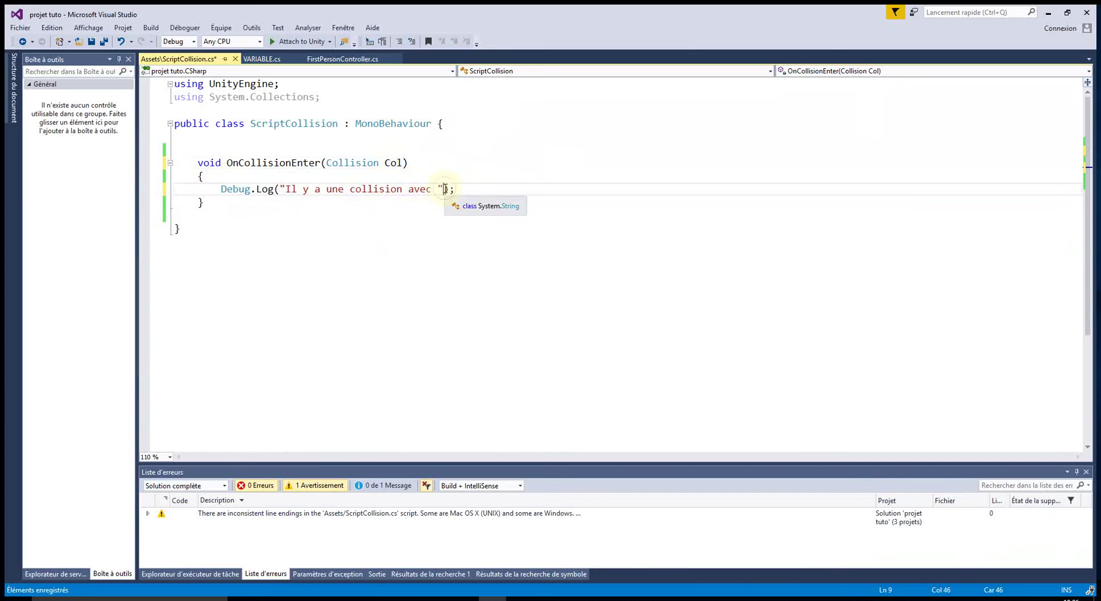
type("+ Col.")
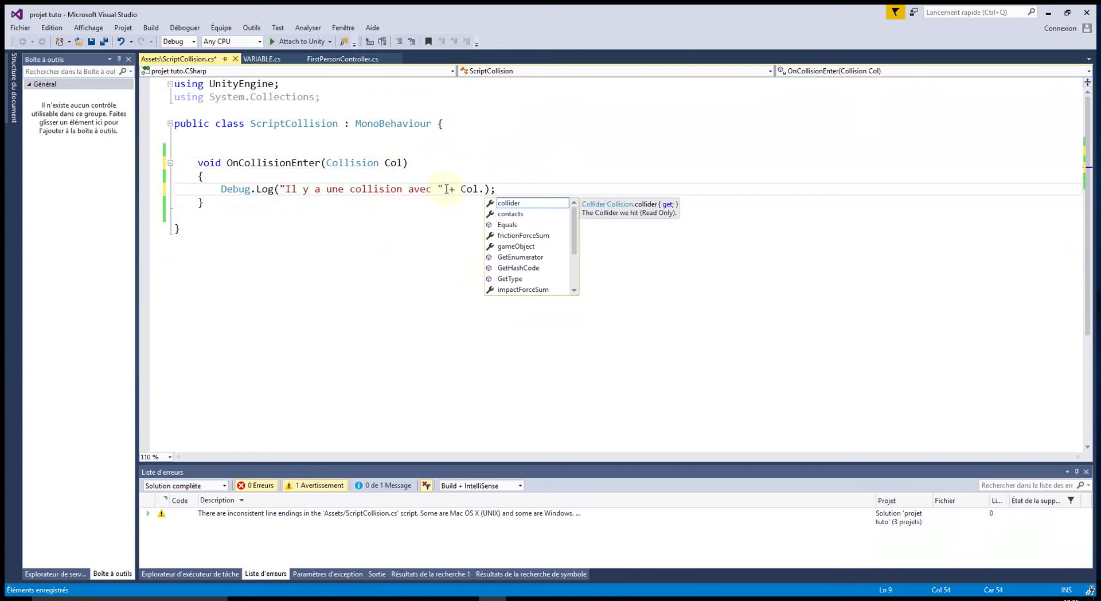
type("ga")
key("Tab")
type(".na")
key("Tab")
left_click(446, 291)
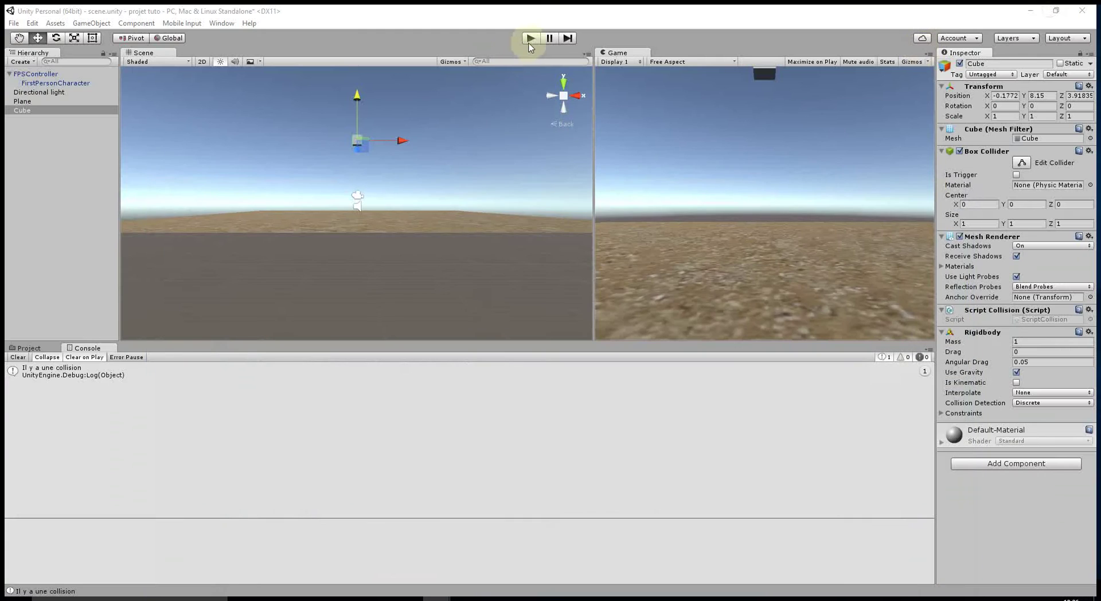
left_click(534, 39)
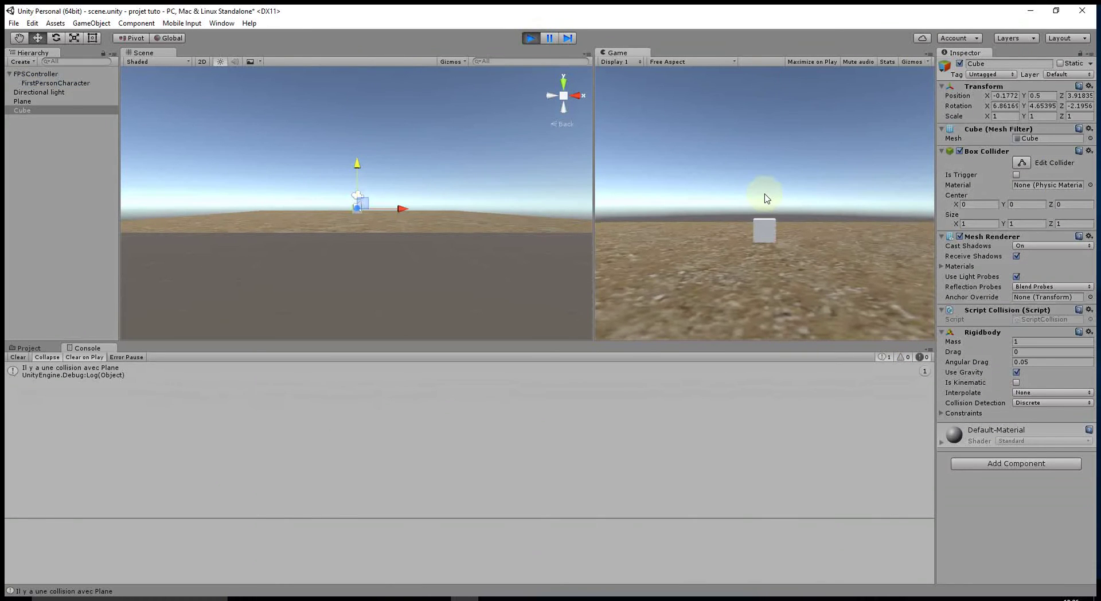
Walk the player into the cube with W and S, then stop the game
key("w")
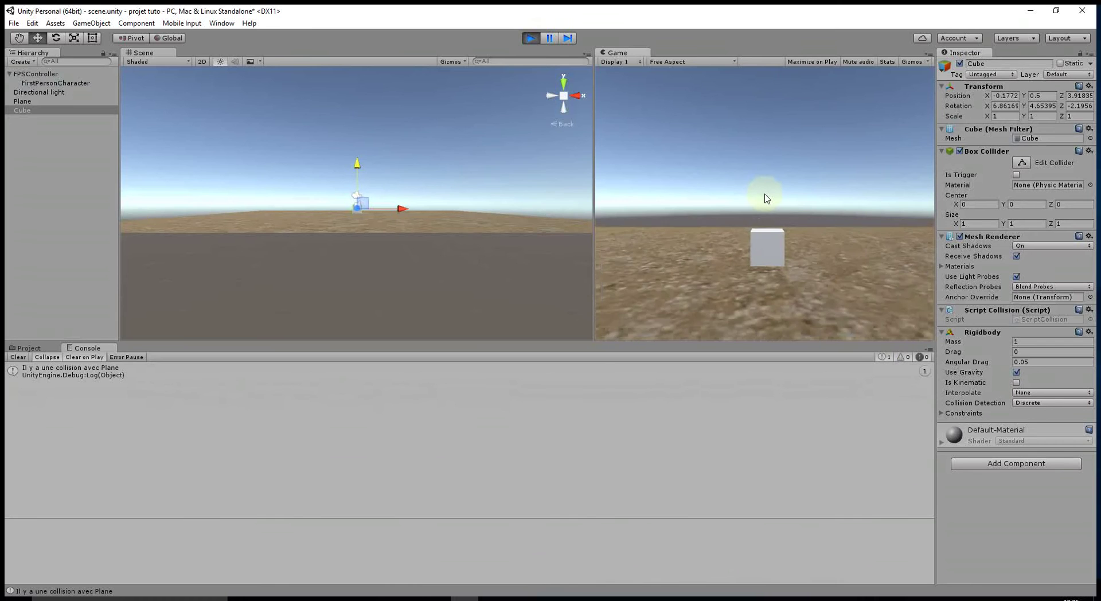
key("w")
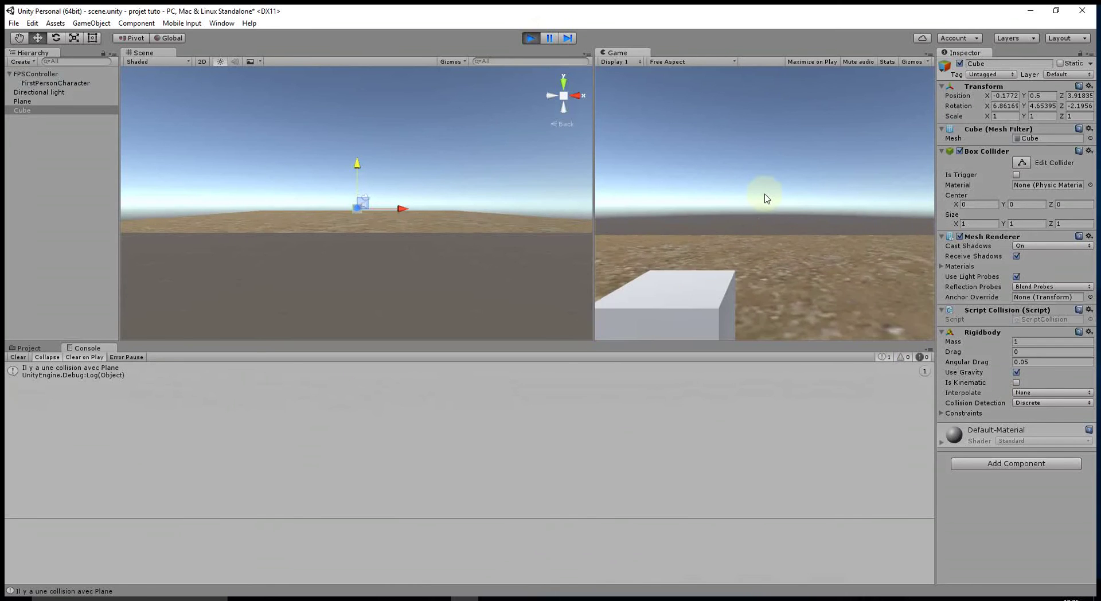
key("s")
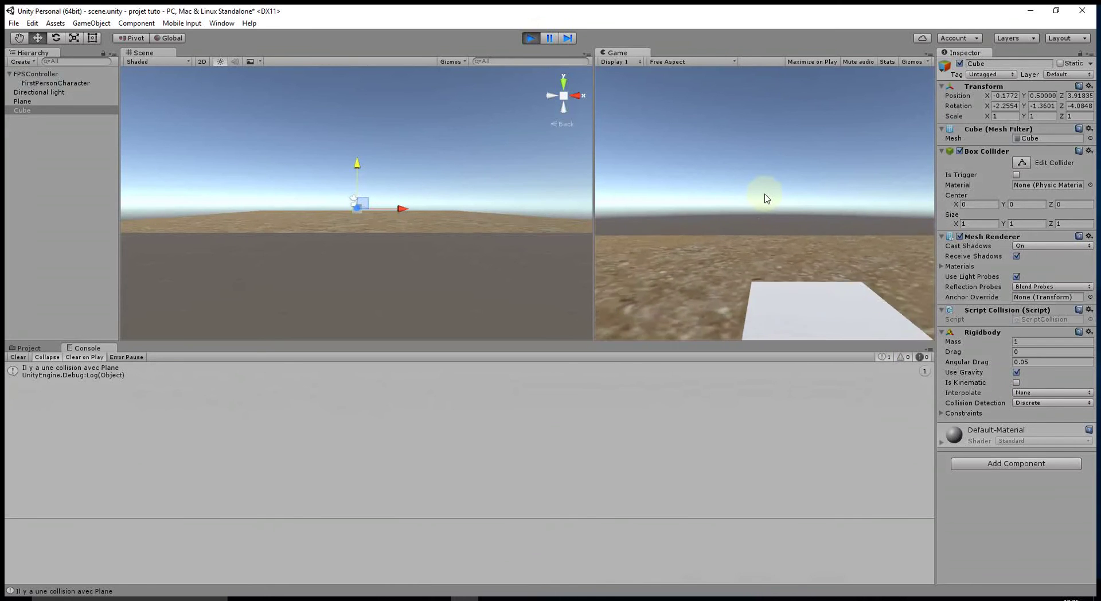
key("w")
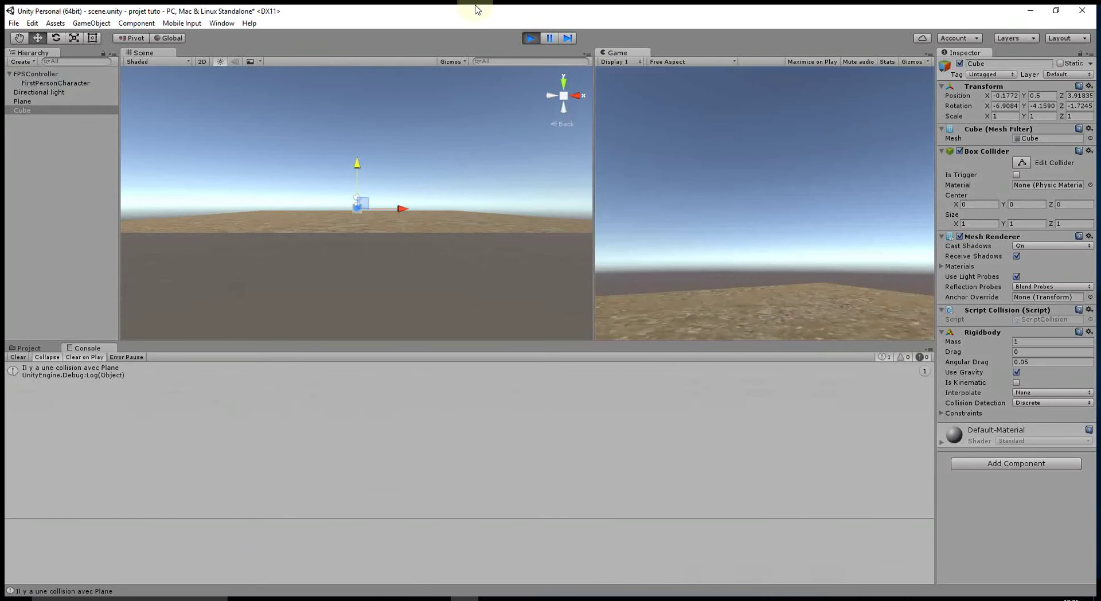
left_click(530, 38)
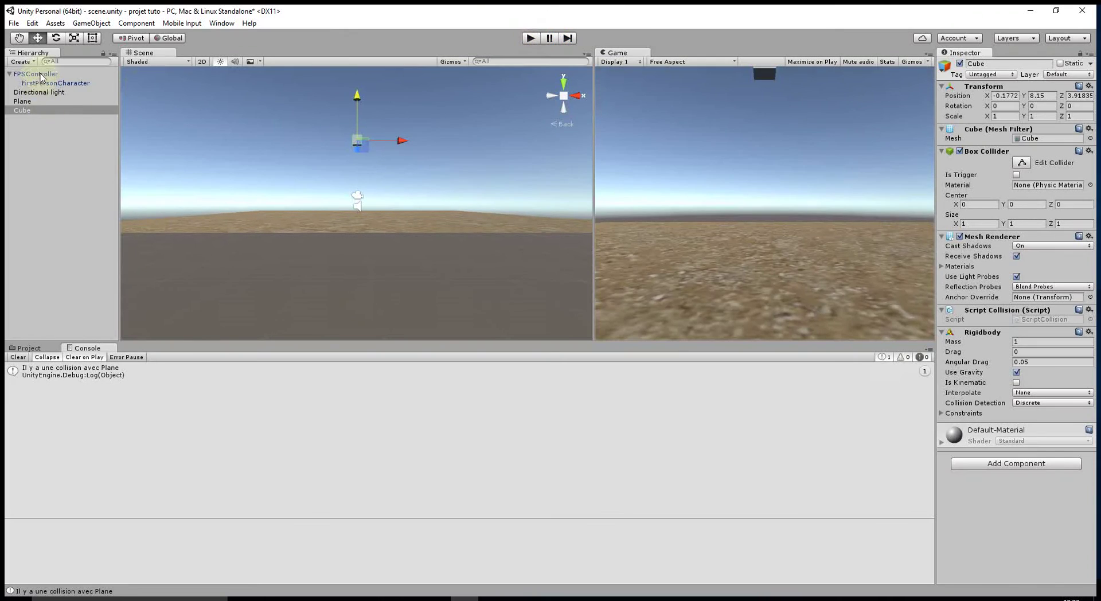
Add a script component to the FPSController through the Add Component search
left_click(33, 74)
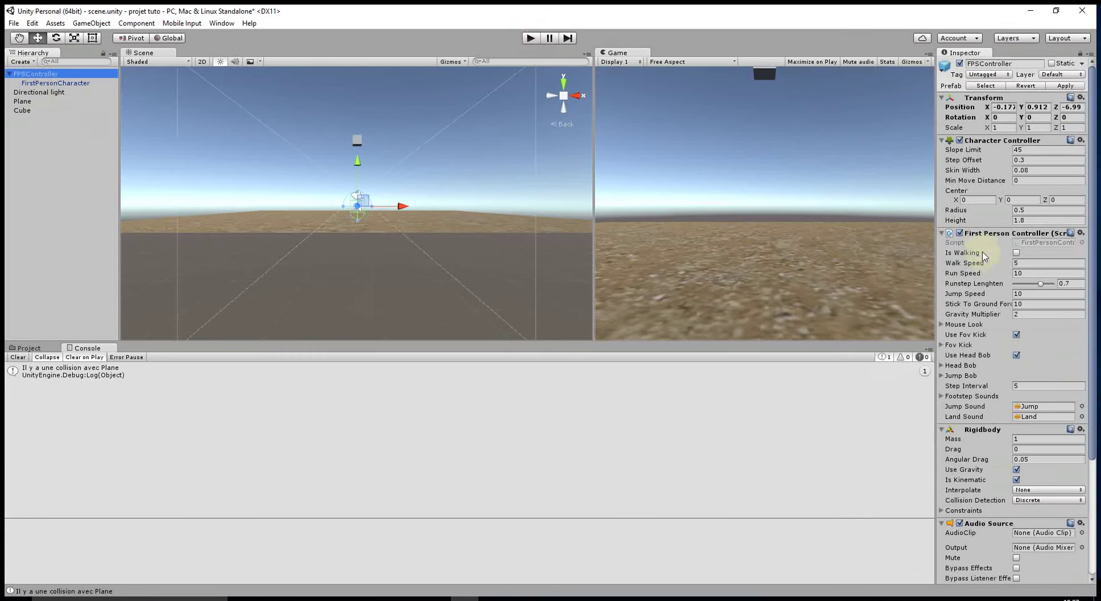
scroll(981, 258, "down", 5)
left_click(988, 572)
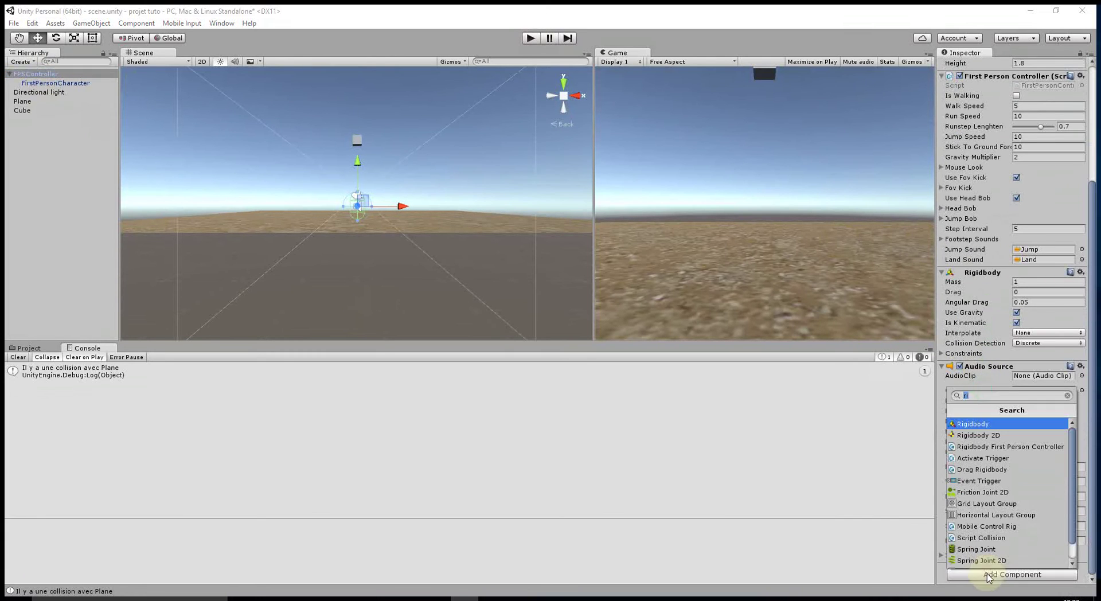
type("script")
left_click(1000, 427)
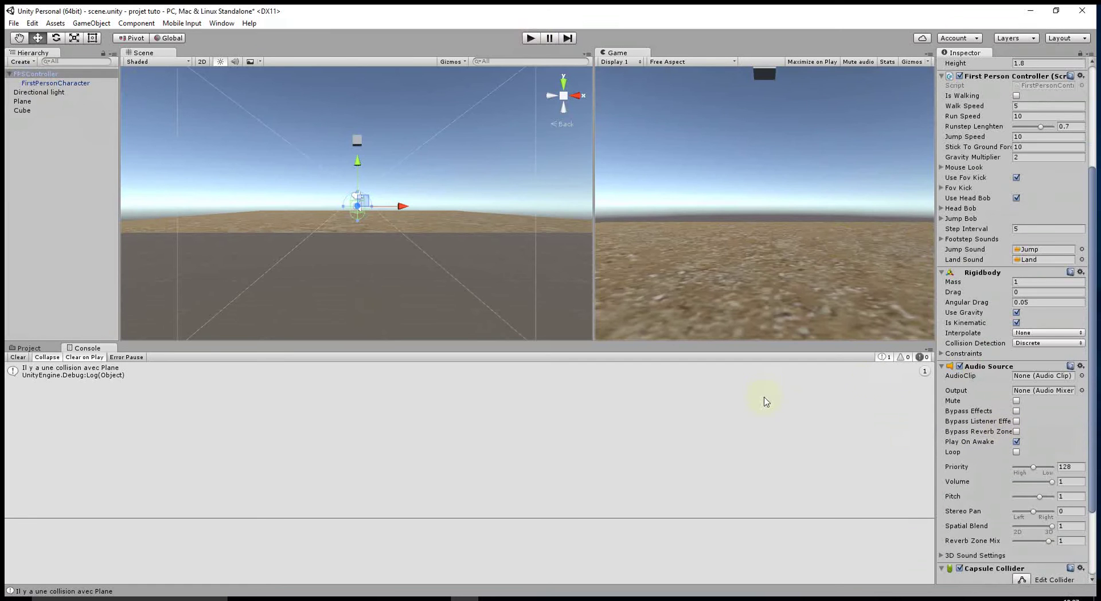
Set the FPSController's Capsule Collider to Center Y 0.04, radius 0.56 and height 1.86
double_click(47, 74)
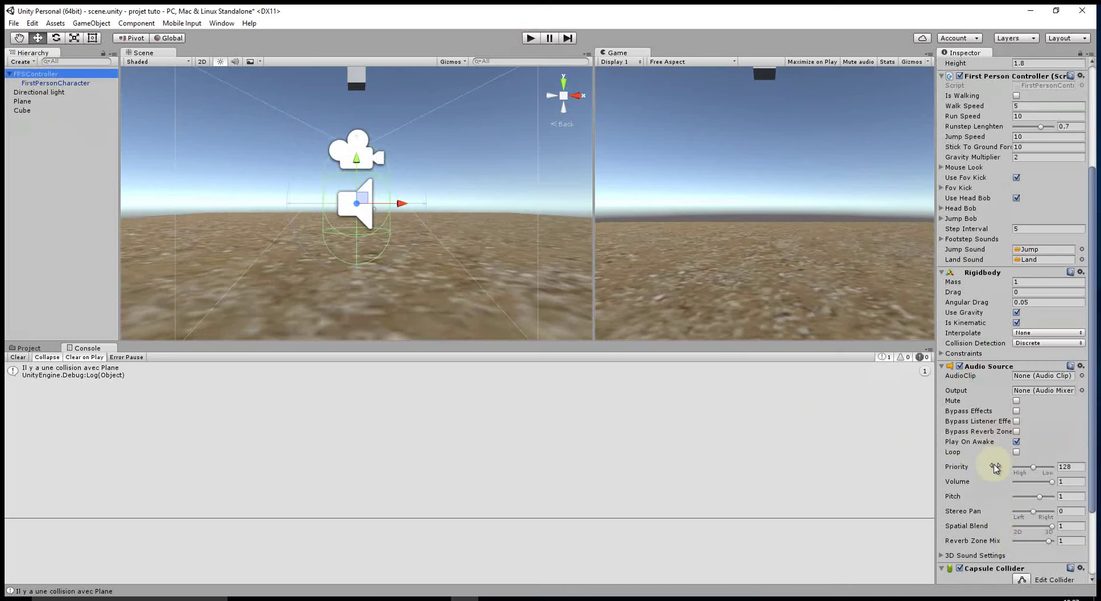
scroll(994, 467, "down", 3)
scroll(996, 470, "down", 1)
left_click(1001, 526)
mouse_move(1000, 529)
left_mouse_down()
mouse_move(1014, 538)
mouse_move(1053, 528)
mouse_move(941, 523)
left_mouse_up()
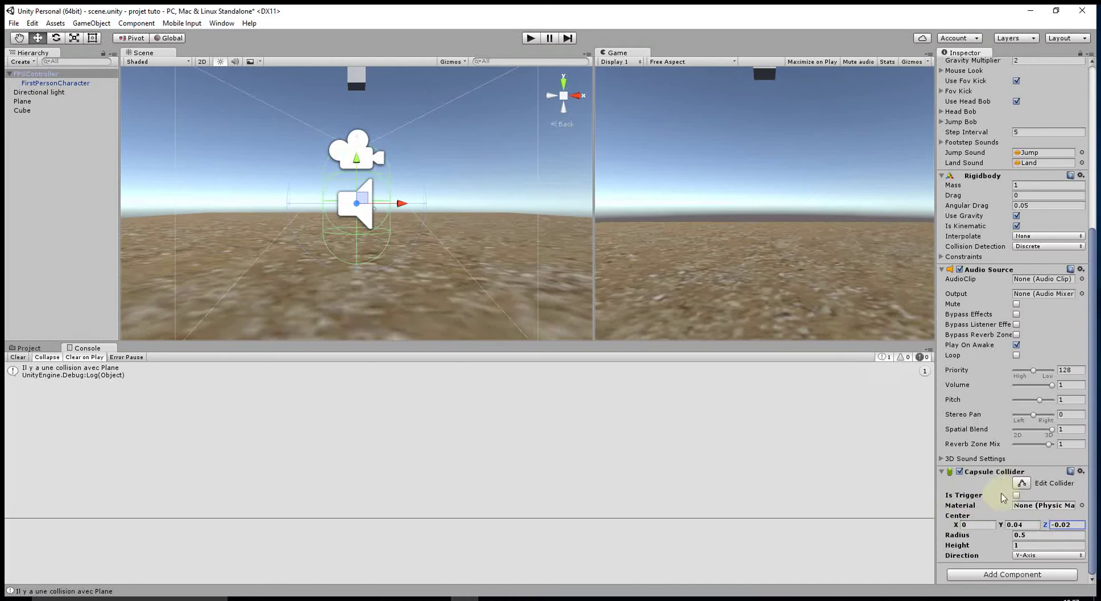
left_click_drag(1010, 539, 1015, 539)
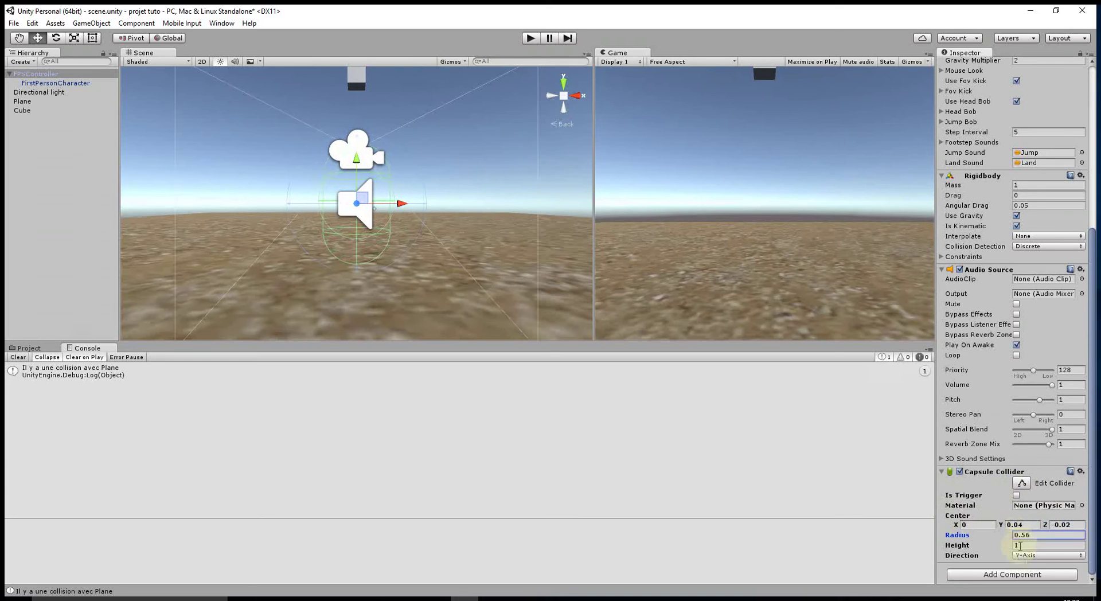
left_click(1010, 546)
left_click_drag(1010, 549, 1026, 548)
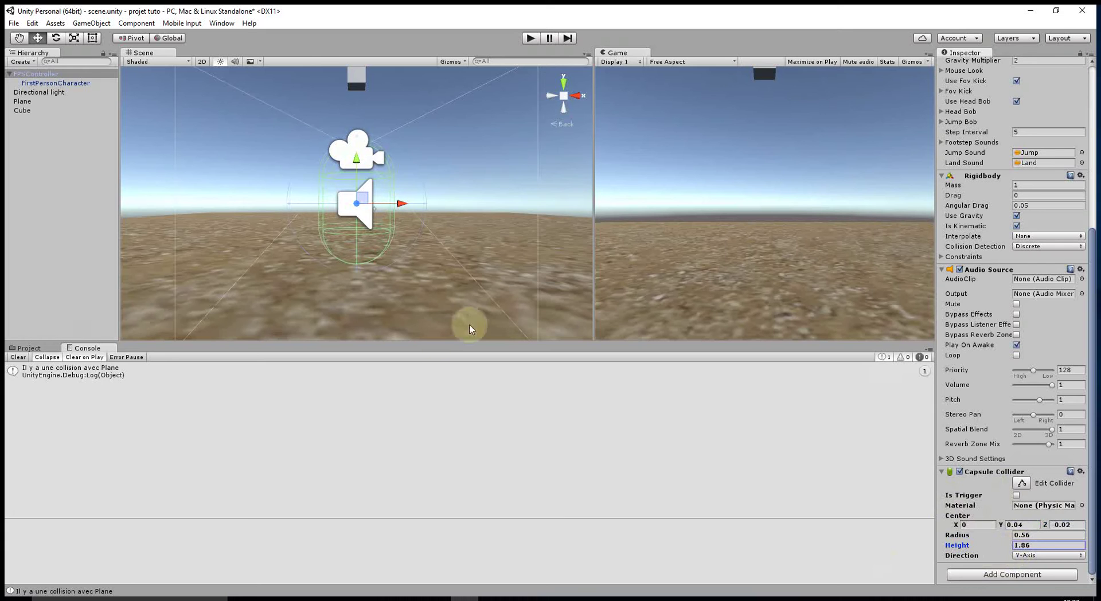
Play the scene, walk the player into the cube and push it aside, then stop
left_click(530, 38)
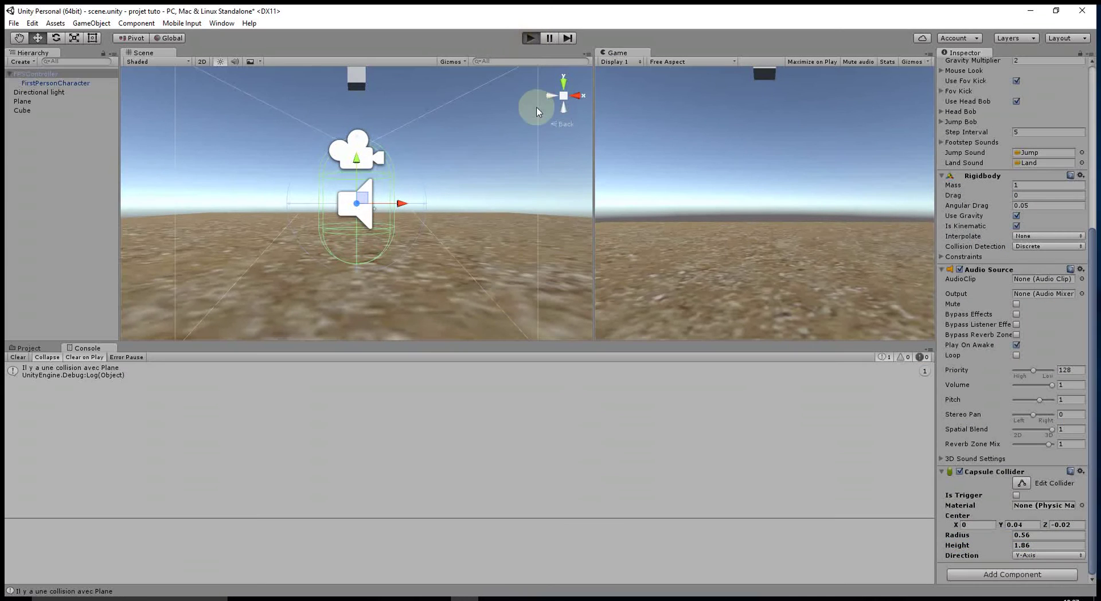
left_click(765, 195)
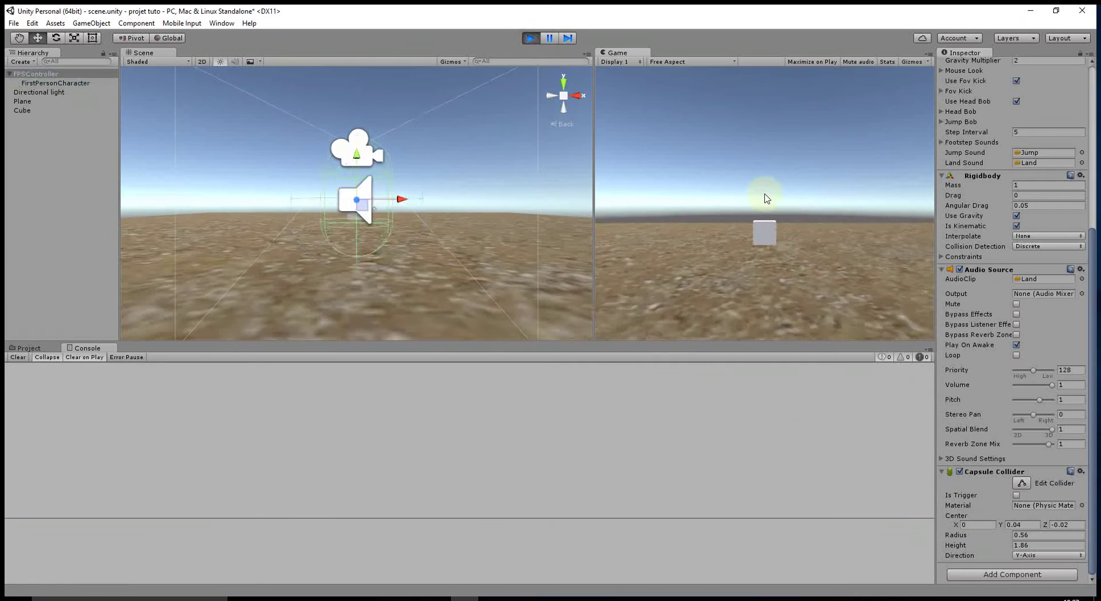
key("w")
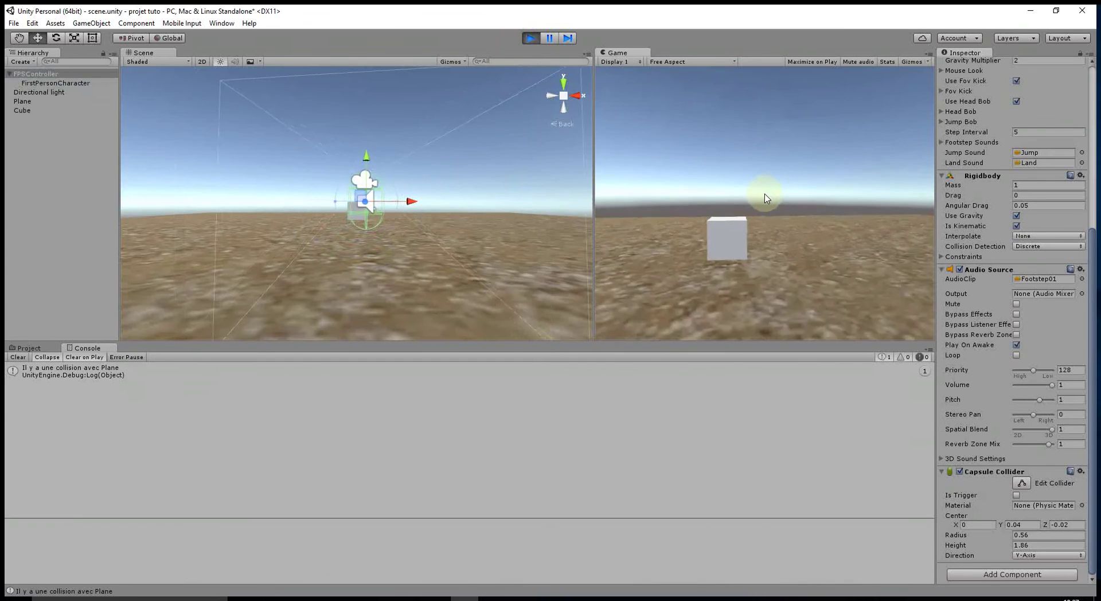
key("w")
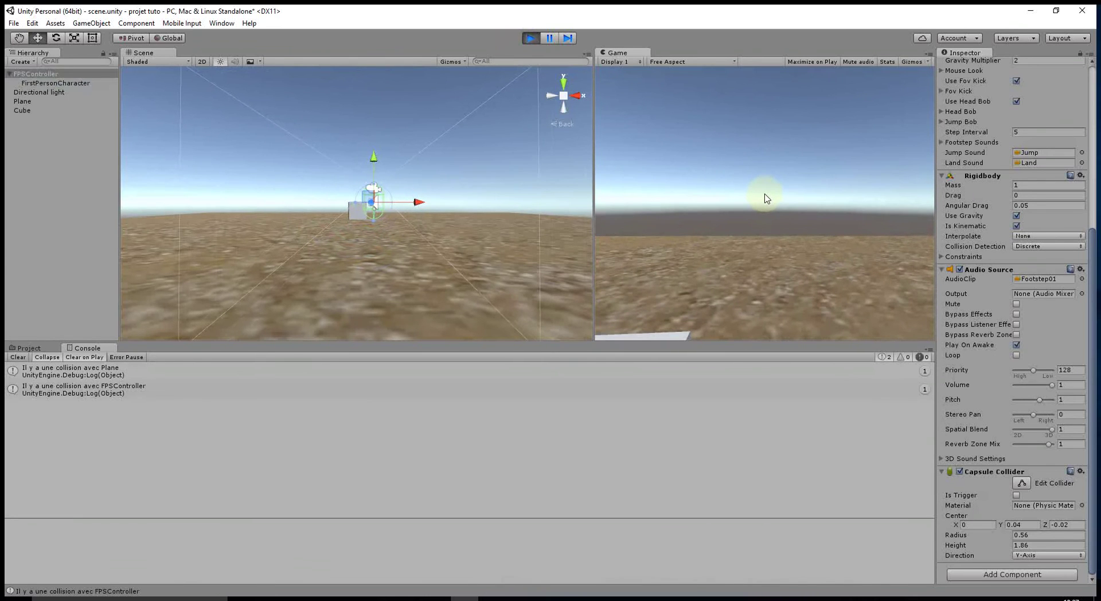
key("s")
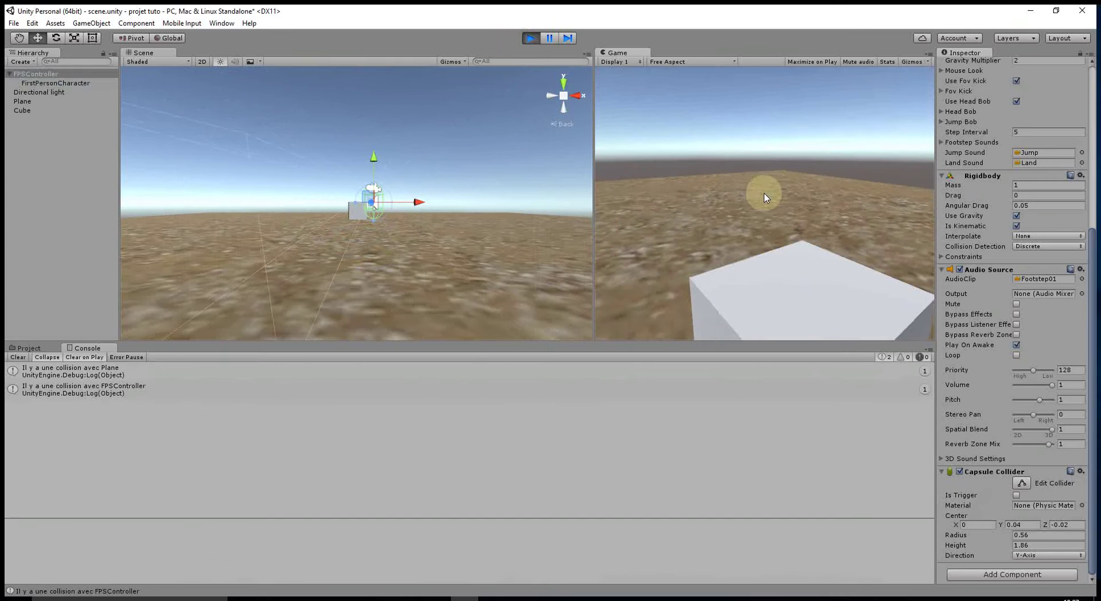
key("a")
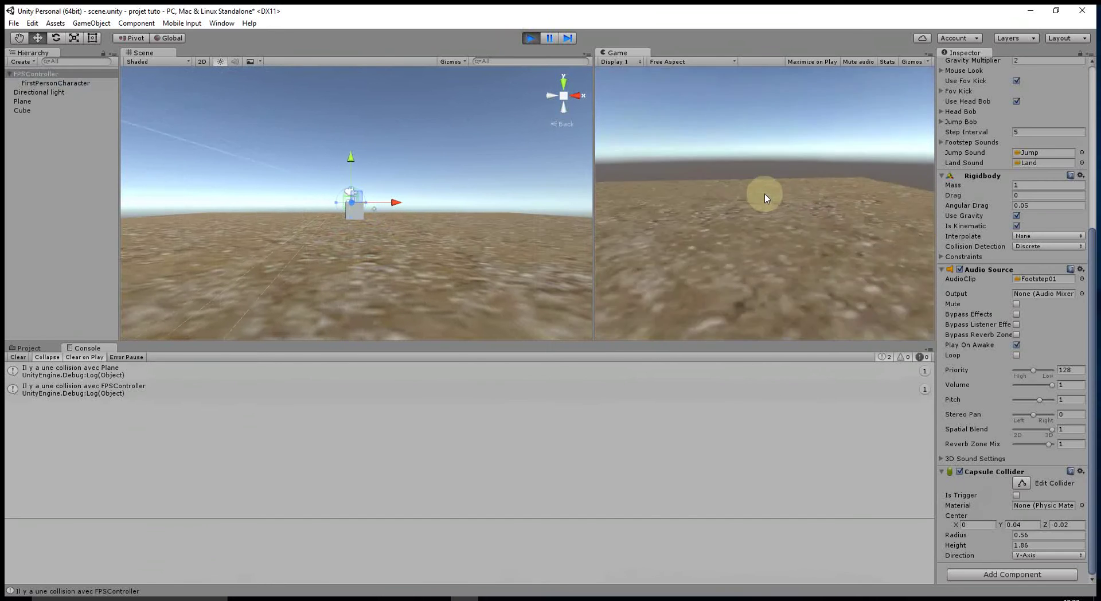
key("w")
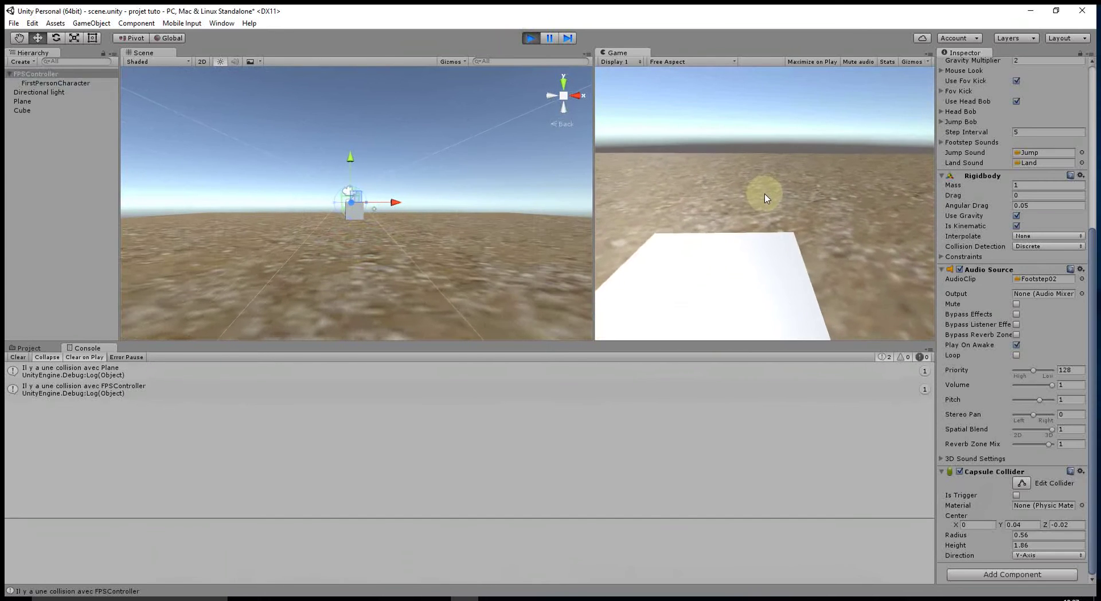
key("s")
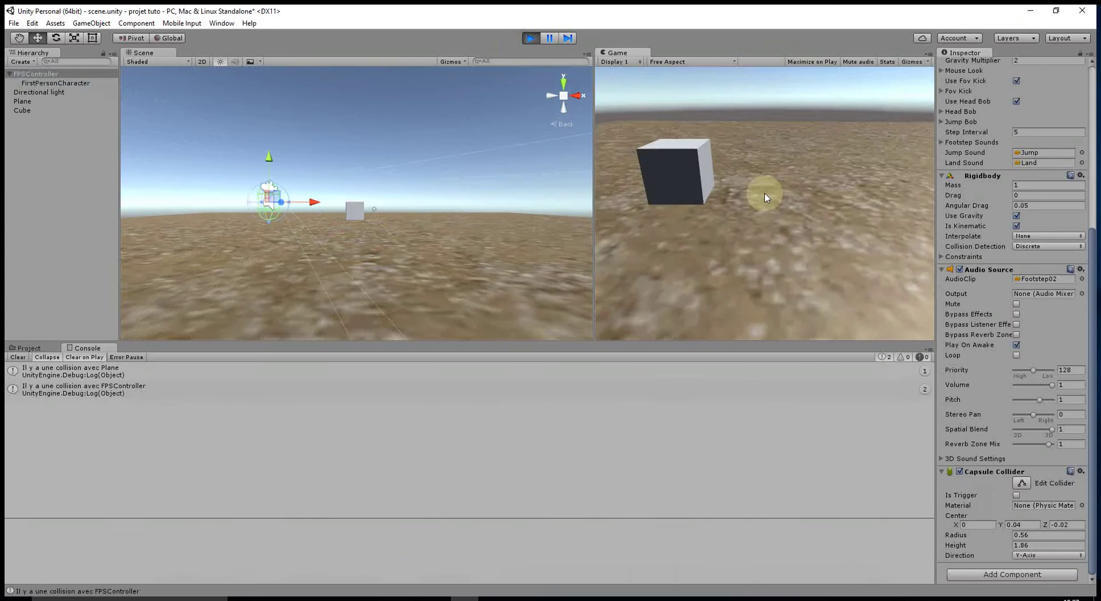
key("w")
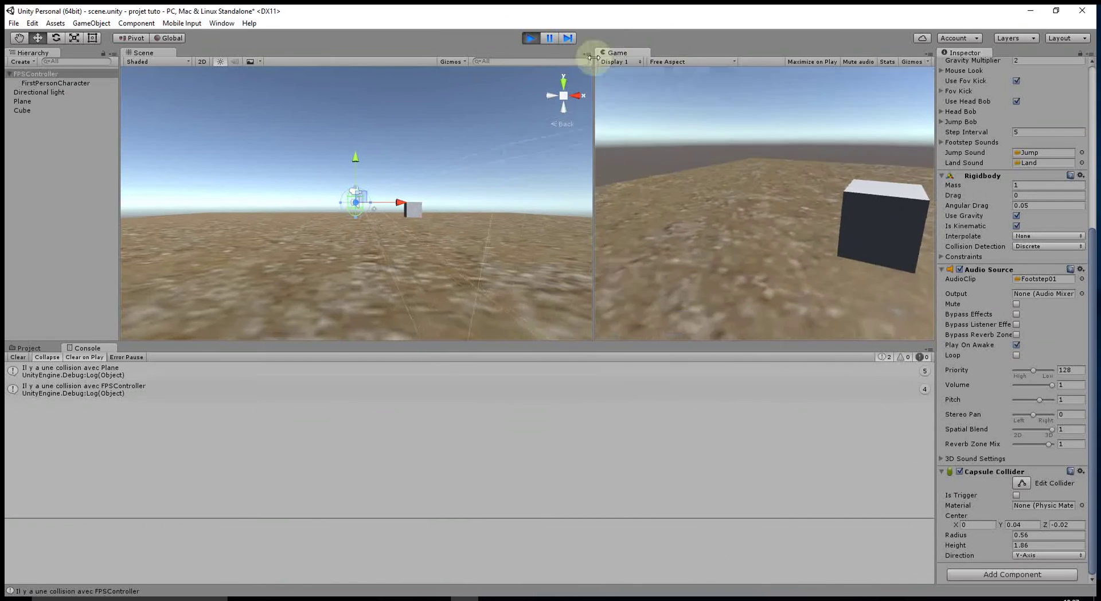
left_click(531, 38)
Delete the Debug.Log line inside OnCollisionEnter in ScriptCollision.cs
left_click(485, 595)
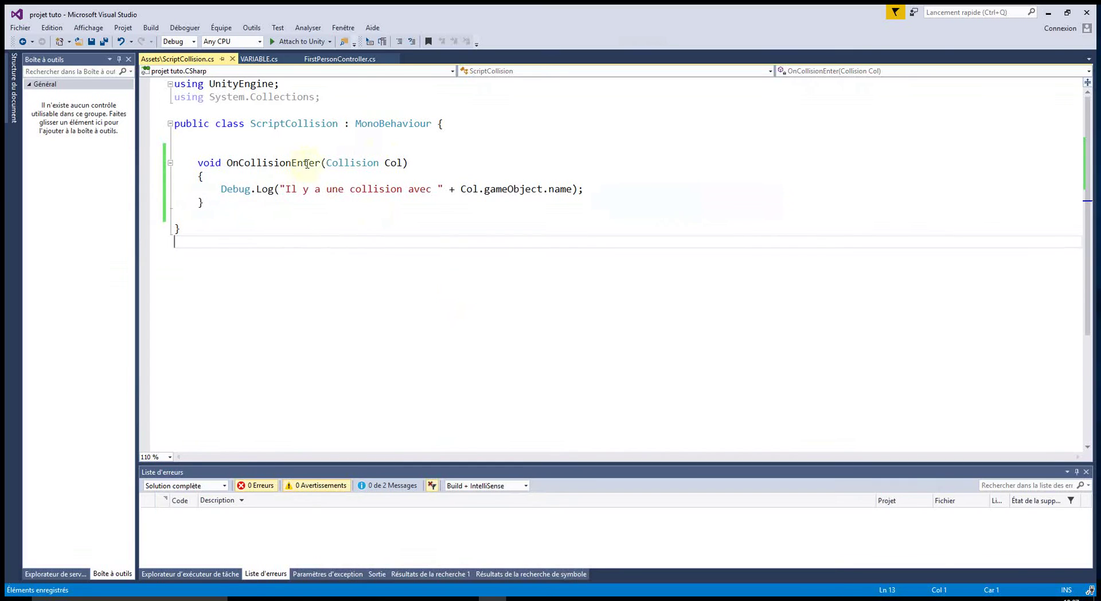
left_click(244, 163)
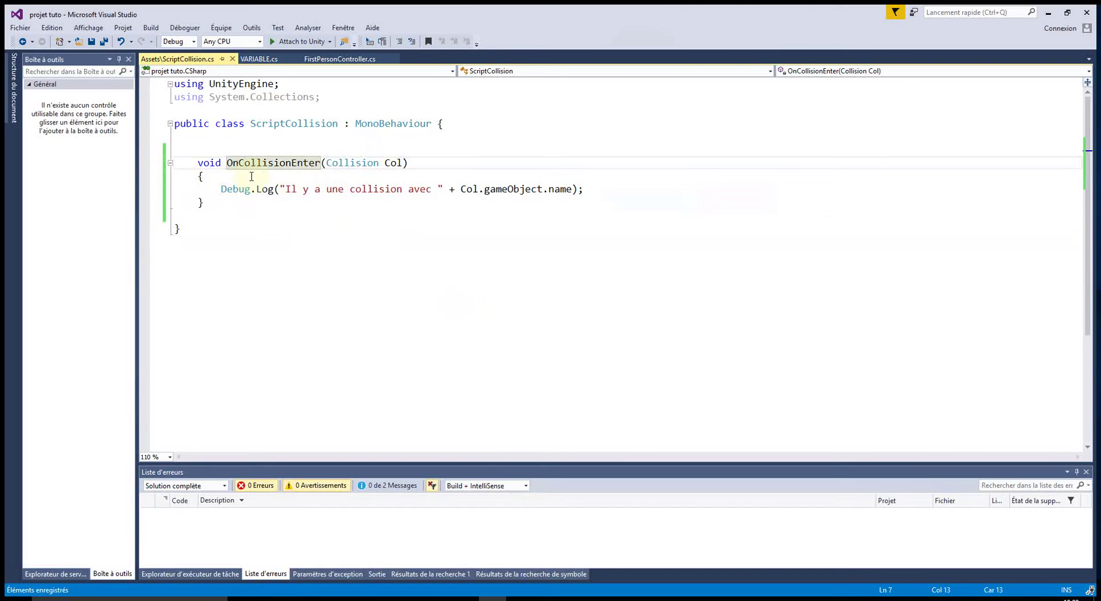
double_click(313, 164)
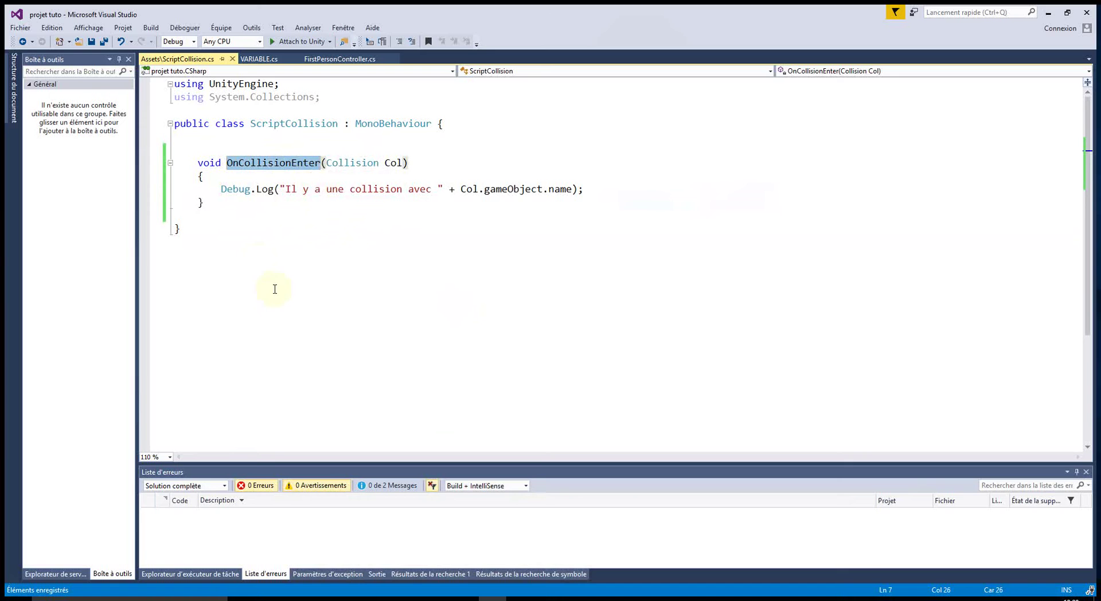
left_click(419, 204)
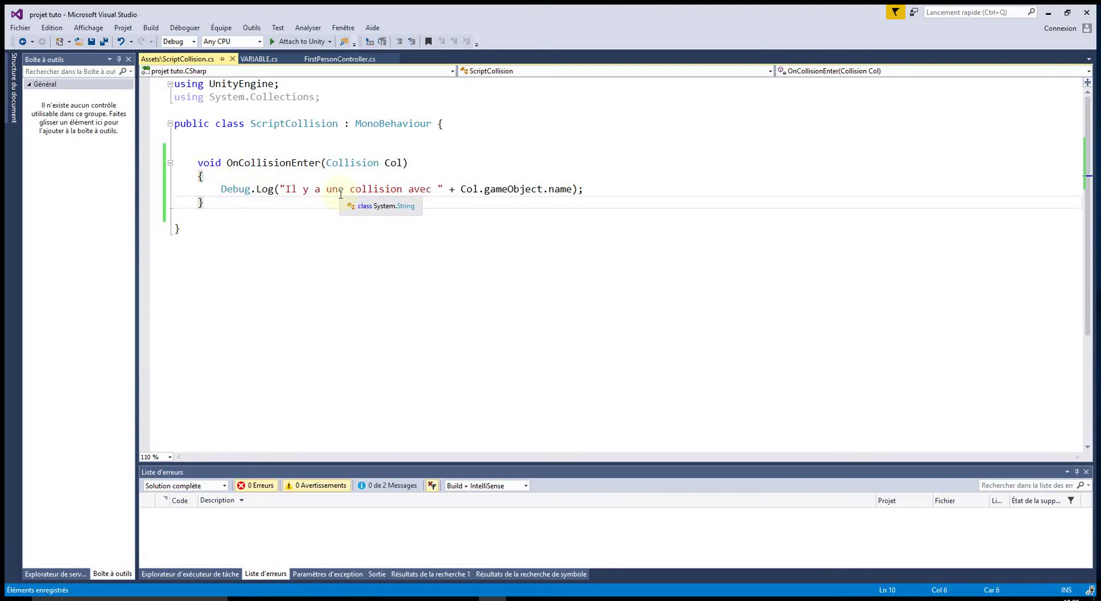
double_click(227, 190)
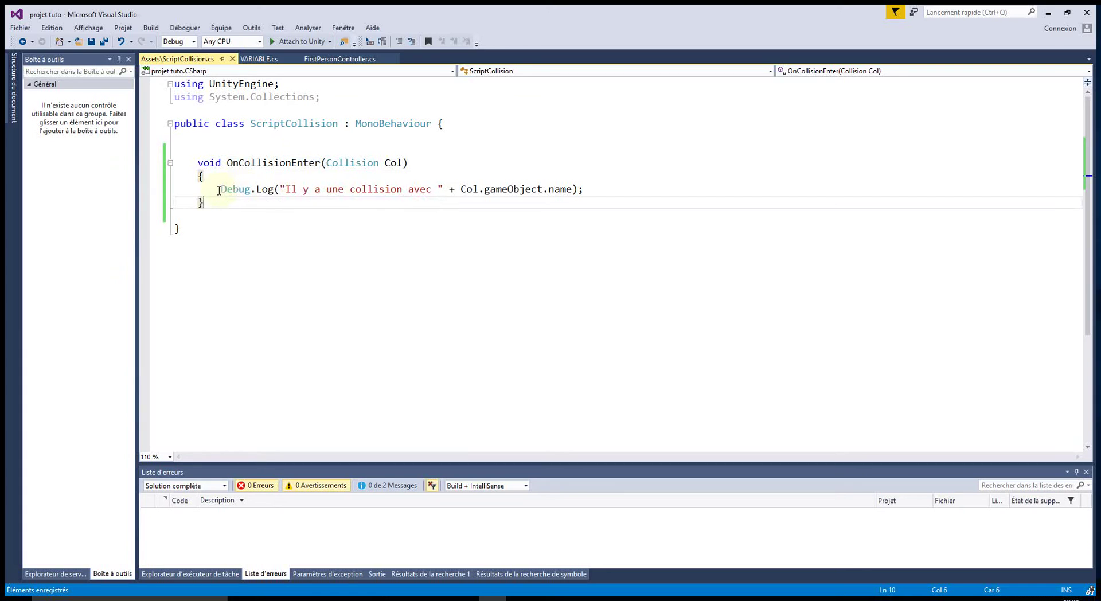
left_click_drag(257, 190, 611, 188)
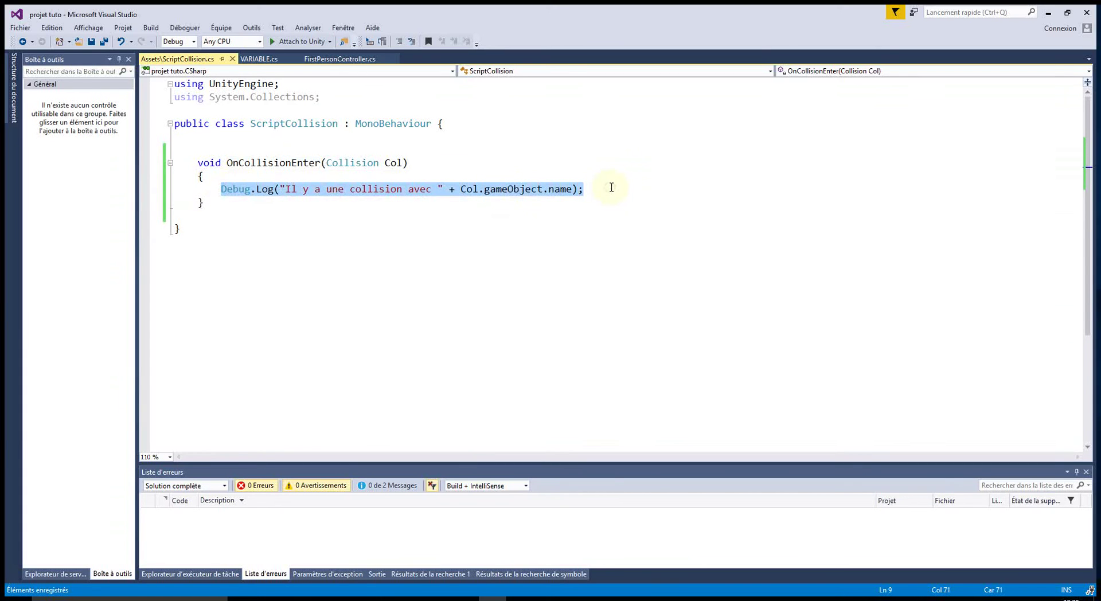
key("Delete")
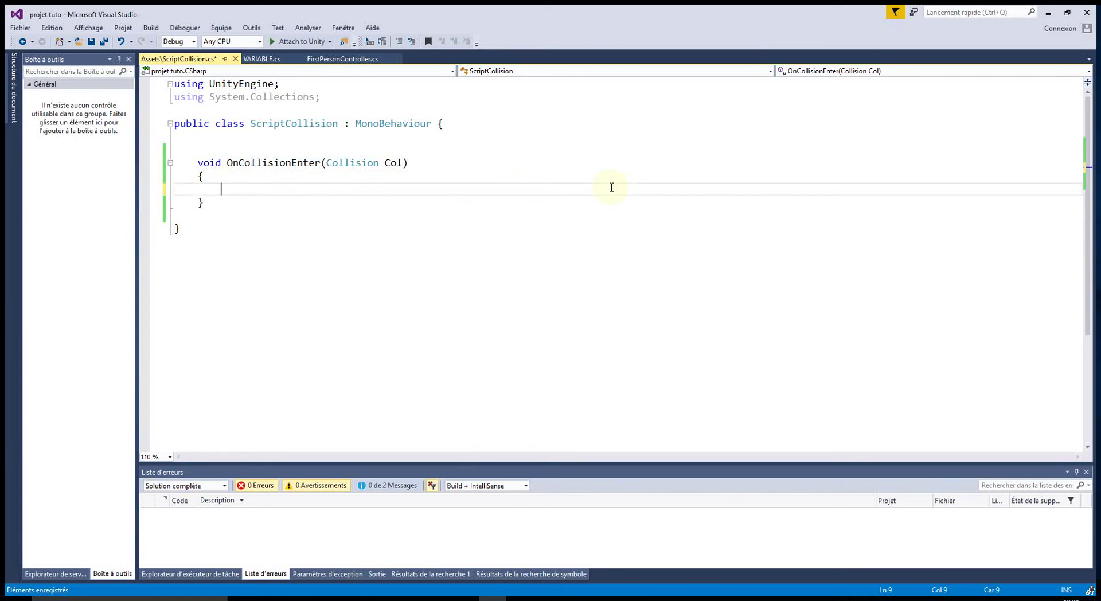
Check the Cube's Script Collision and Rigidbody components in the Inspector, then return to Visual Studio
key("alt+Tab")
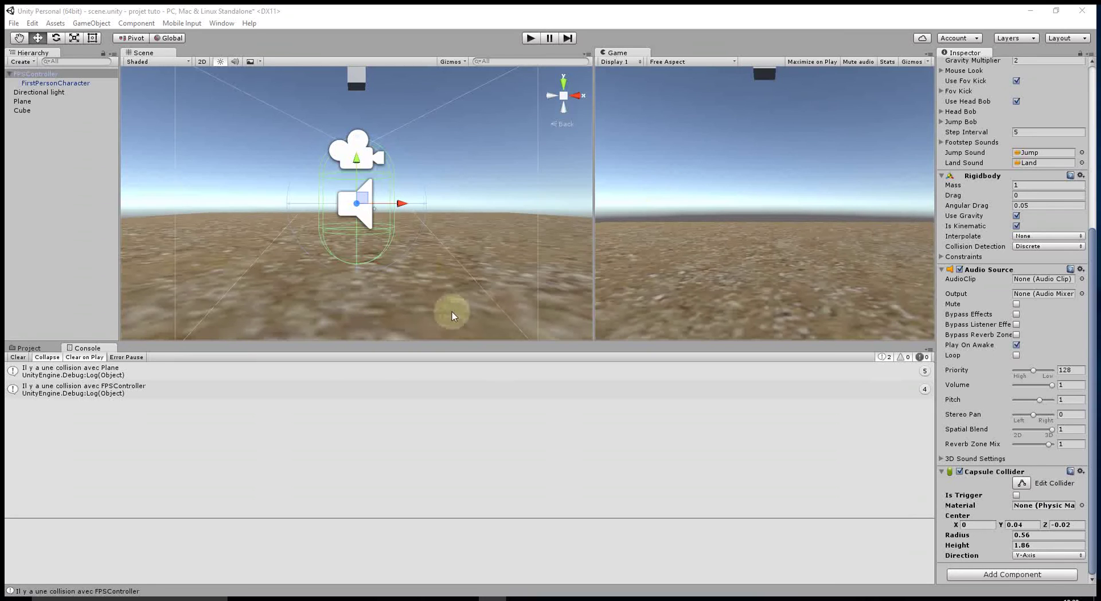
left_click(356, 80)
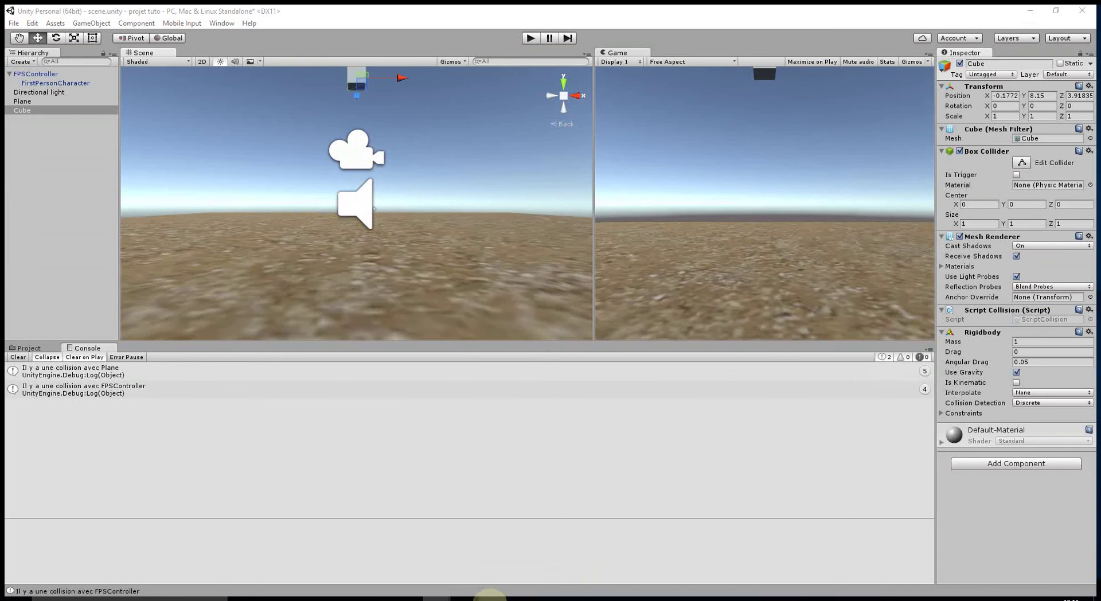
left_click(490, 596)
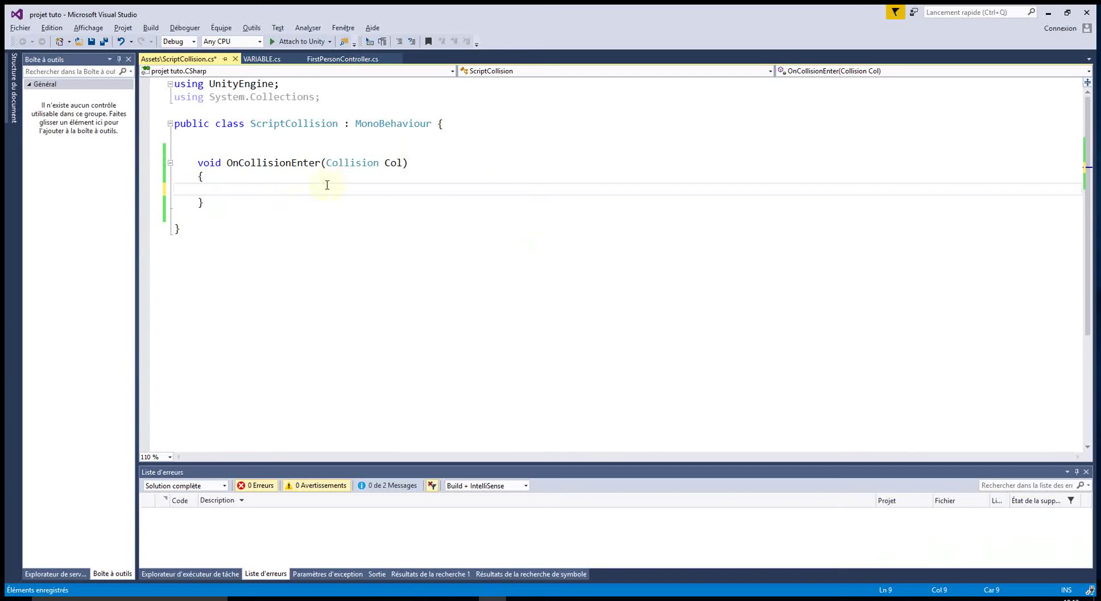
Begin an if condition in OnCollisionEnter testing Col.gameObject.name == ""
type("if(col")
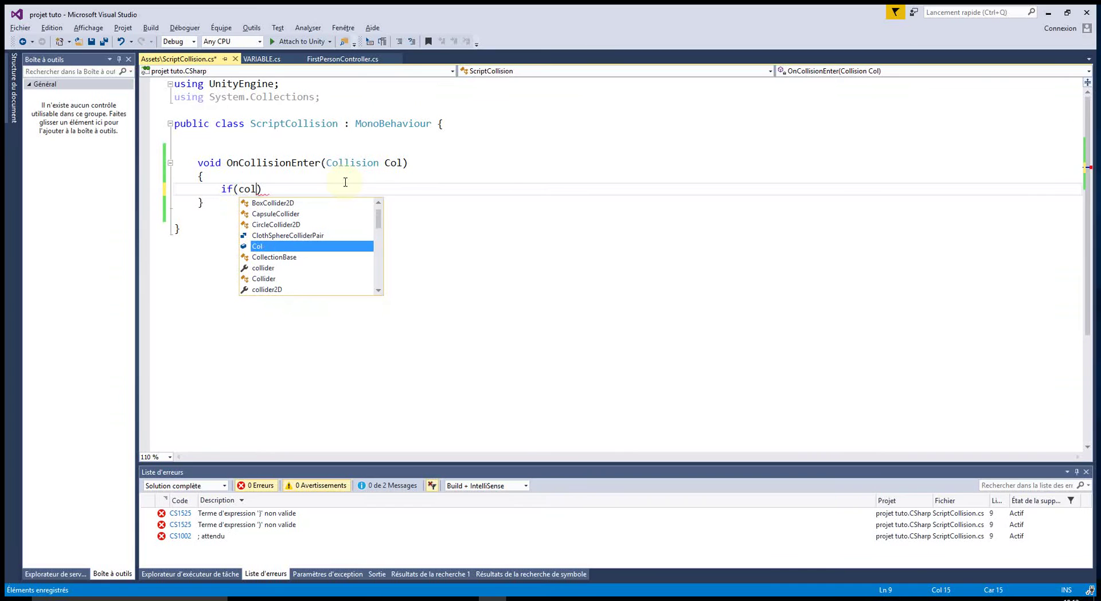
type(".ga")
key("Tab")
type(".na")
key("Tab")
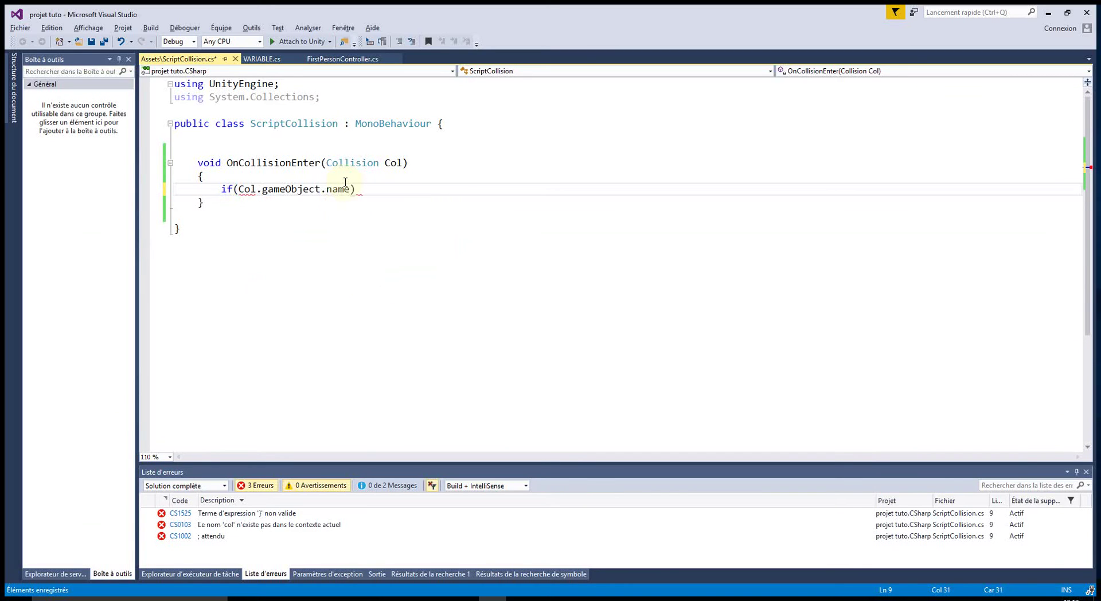
type("==\"")
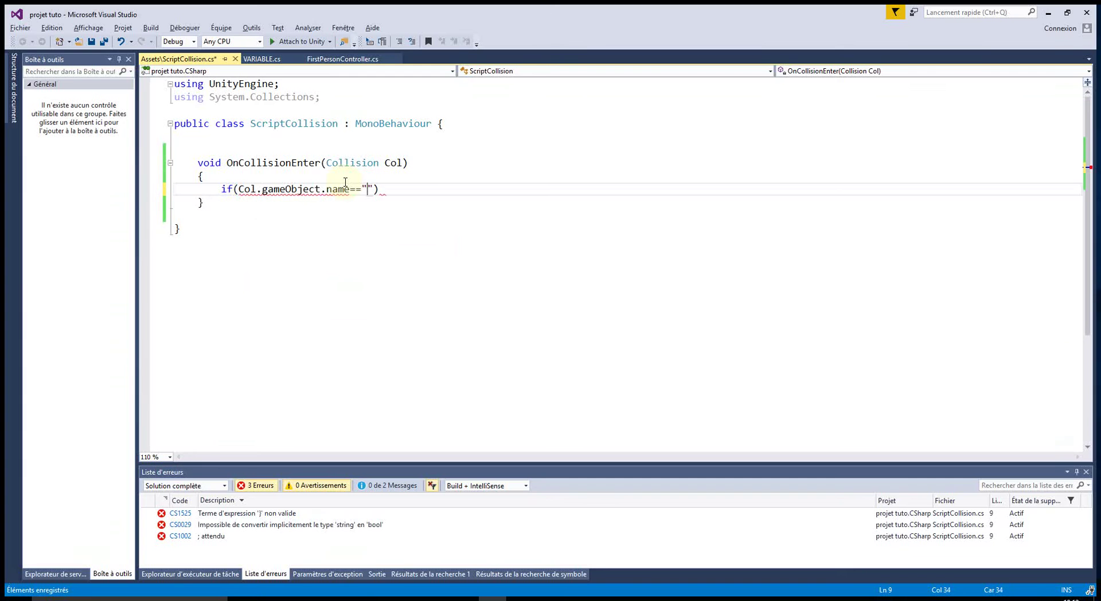
Confirm the player is named FPSController in Unity and compare the if condition against "FPSController"
left_click(1048, 12)
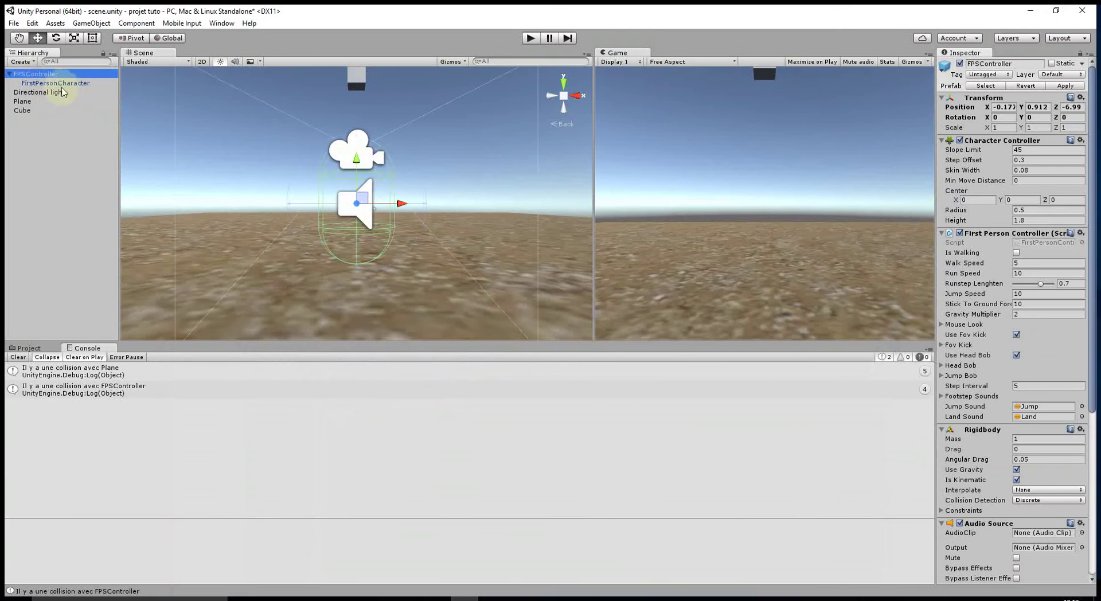
left_click(986, 64)
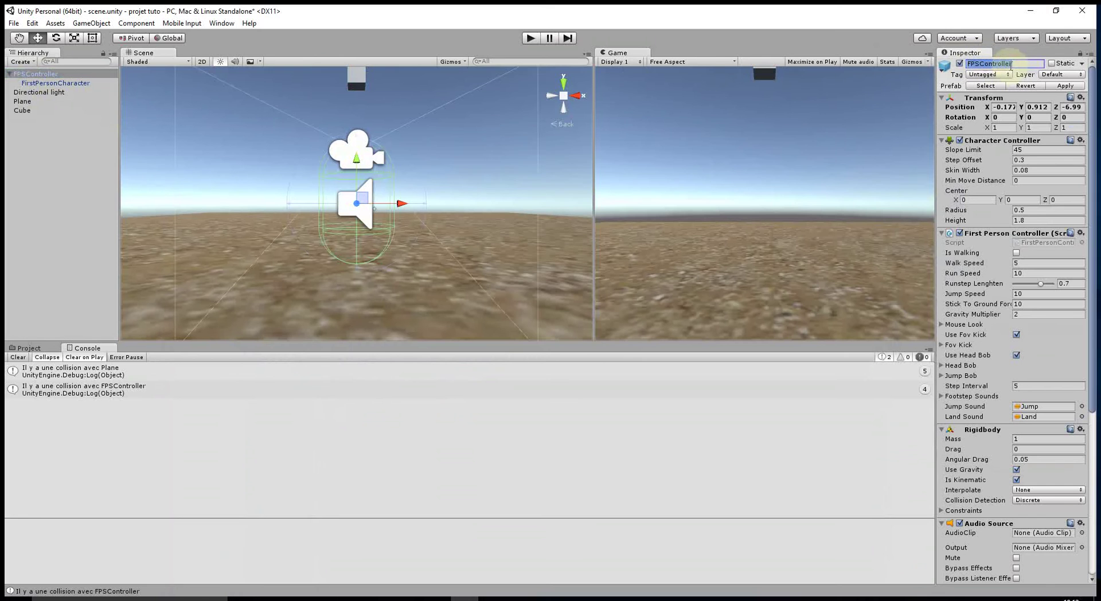
key("alt+Tab")
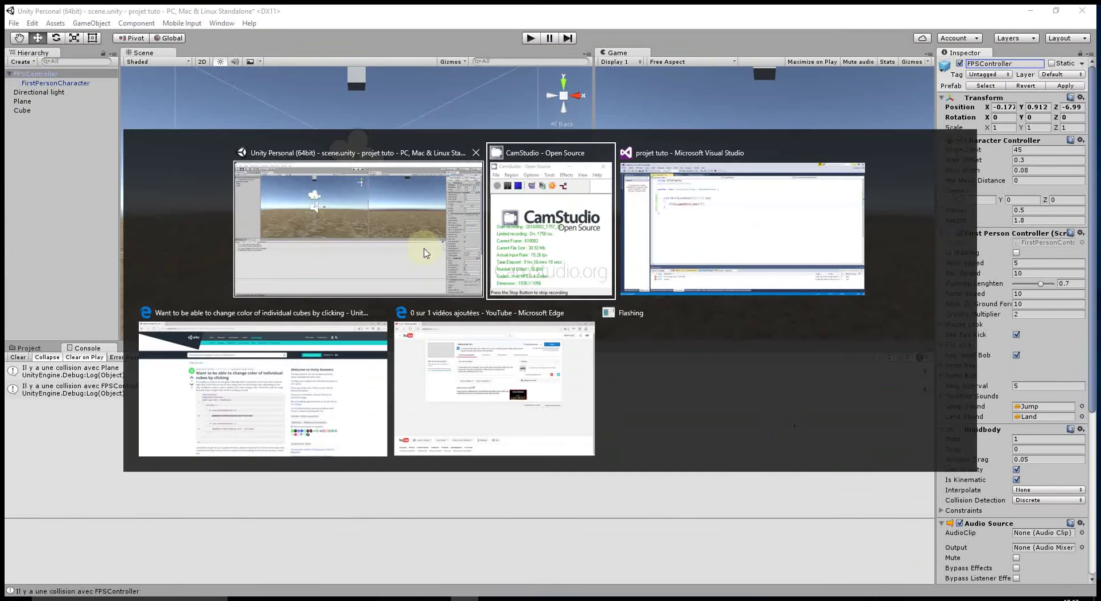
left_click(725, 255)
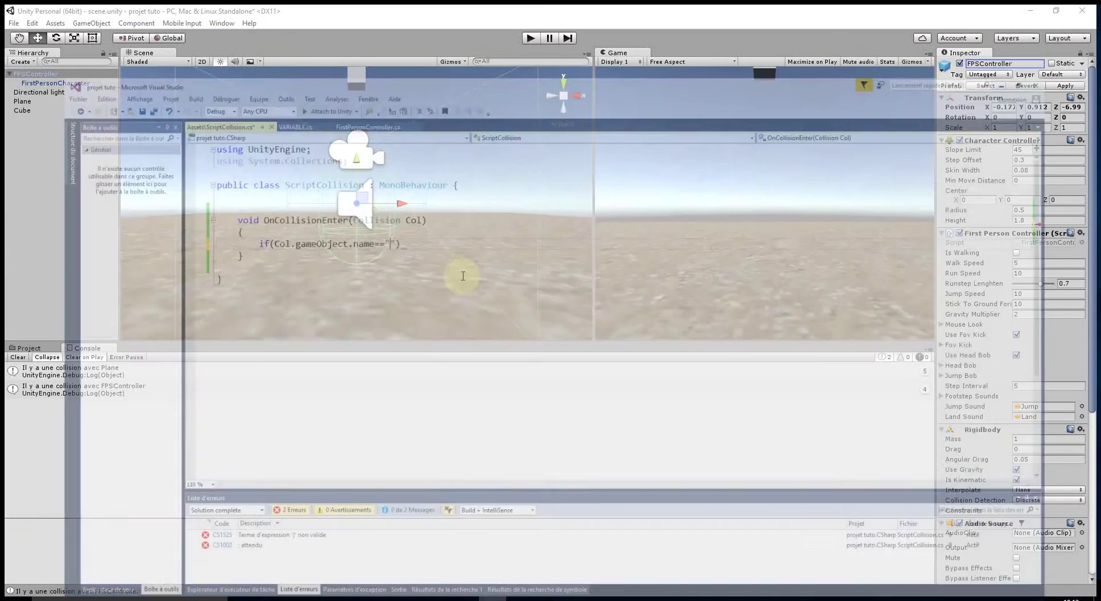
type("\"")
type("FPSController")
Close the FPSController if condition and add an empty brace block beneath it
type(")")
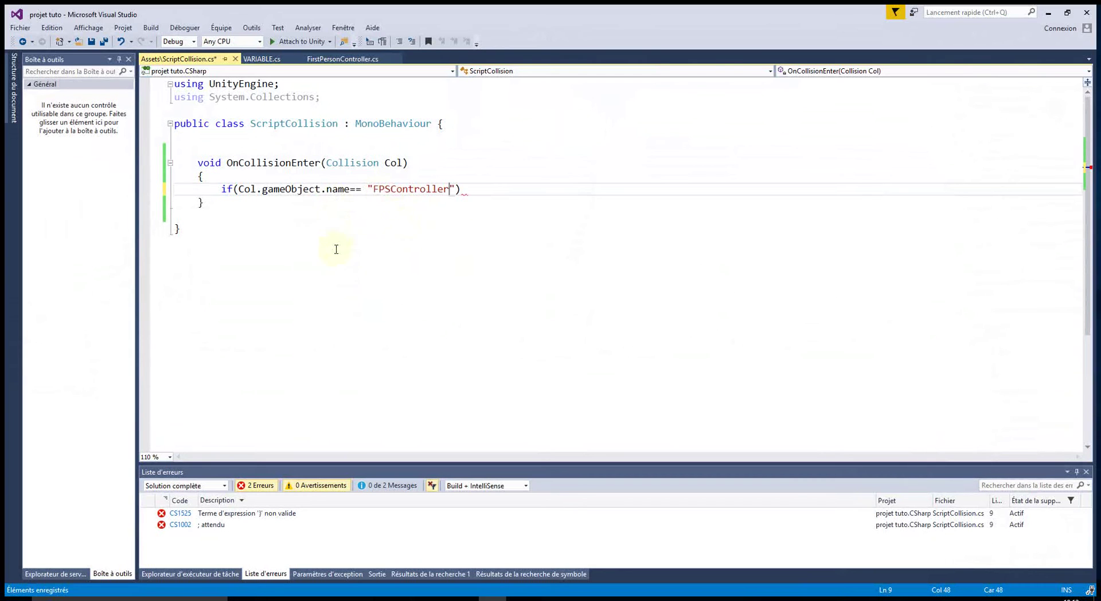
left_click(460, 191)
key("Return")
type("{")
key("Return")
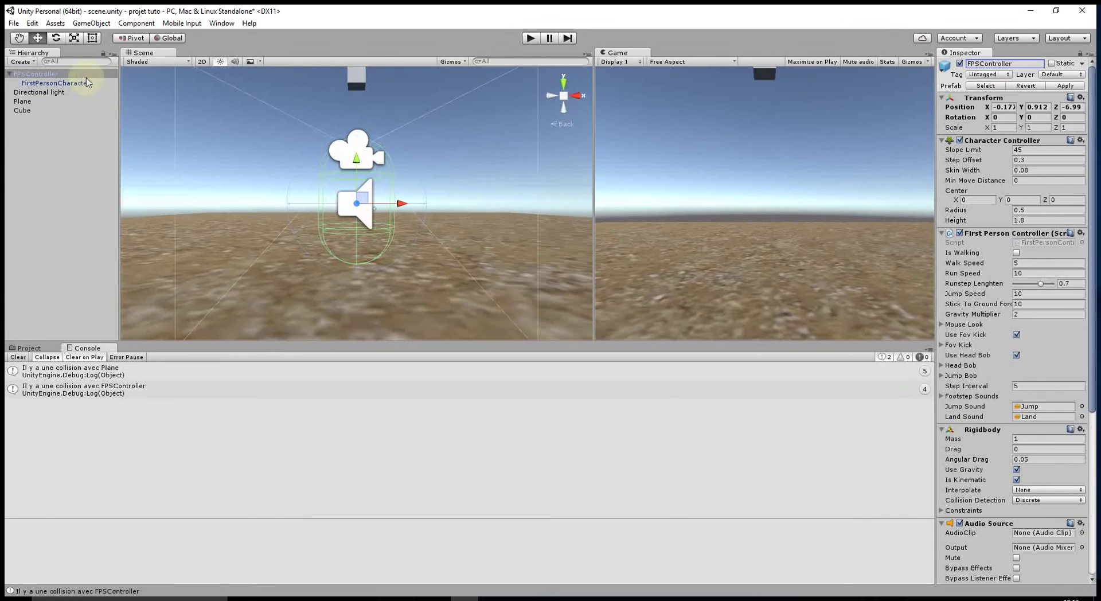
left_click(22, 111)
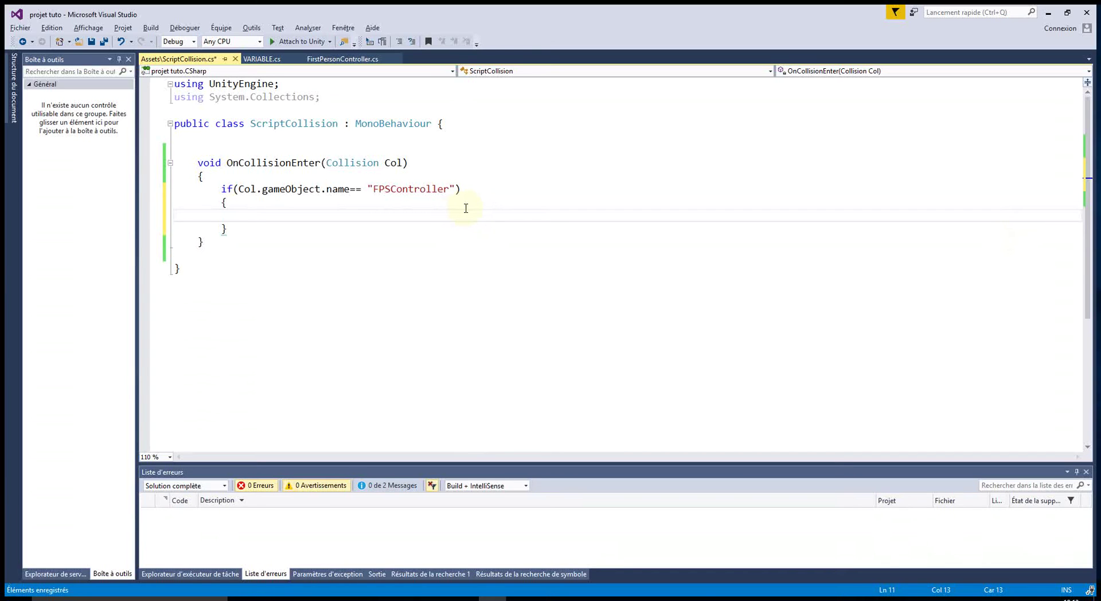
Write GetComponent<MeshRenderer>().enabled = false; inside the if block using IntelliSense completions
type("get")
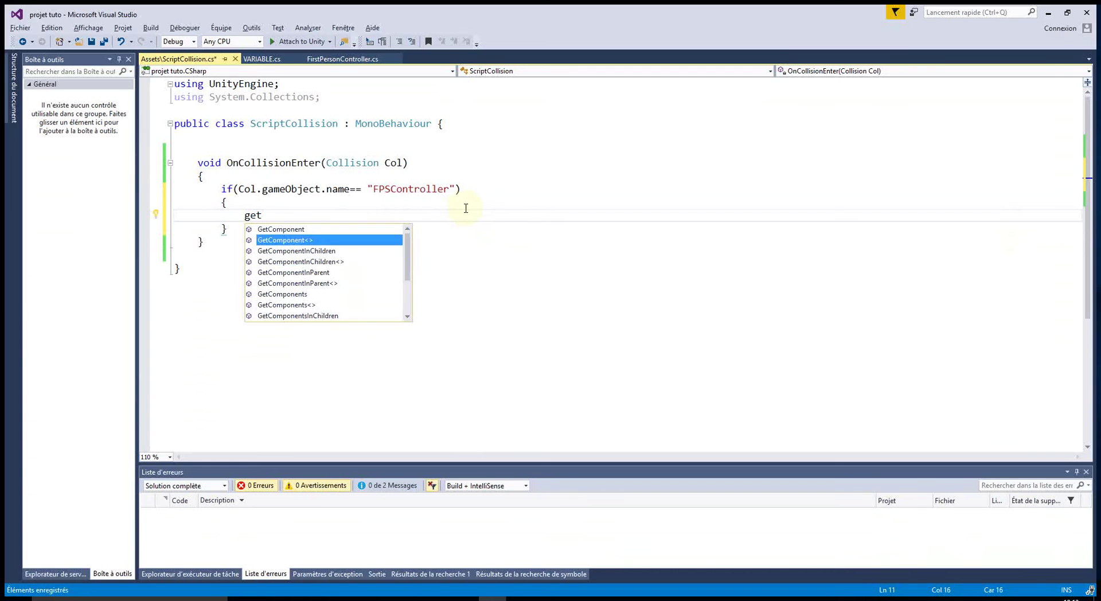
key("Tab")
type("<M")
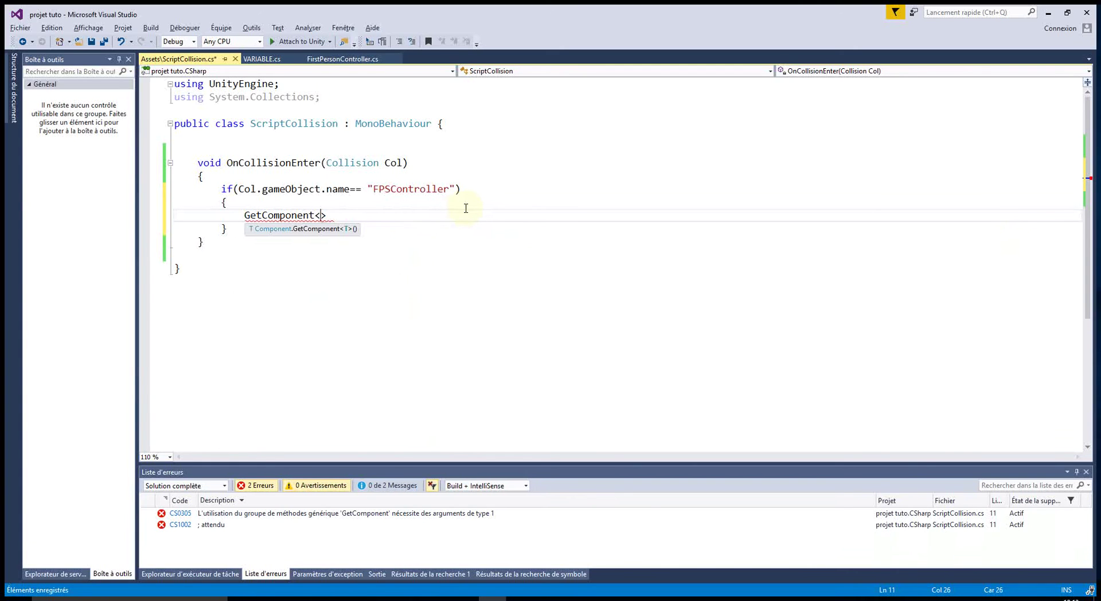
type("e")
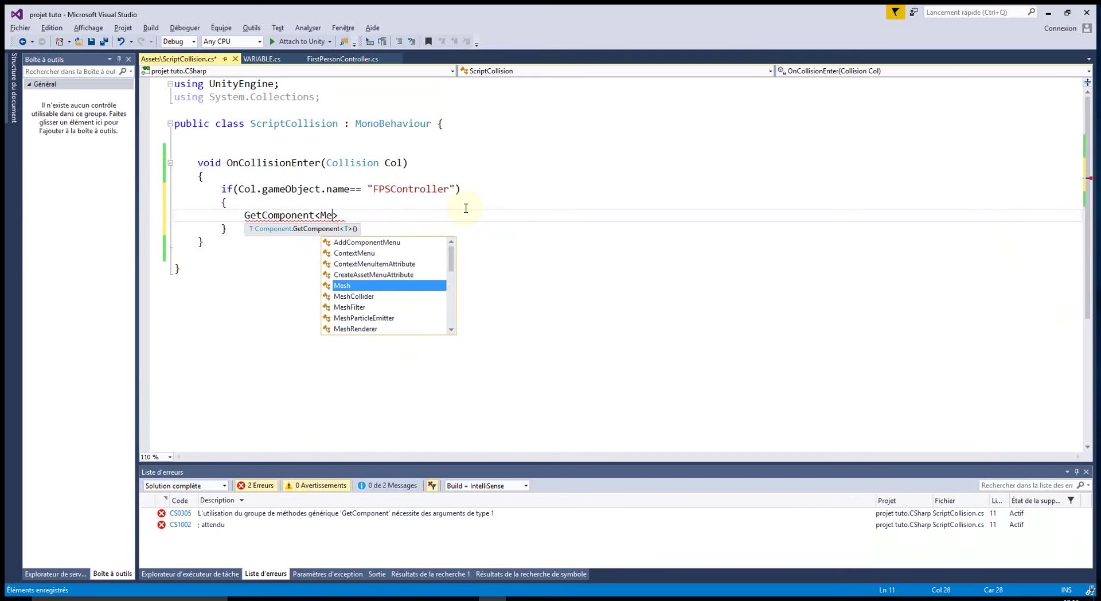
type("shr")
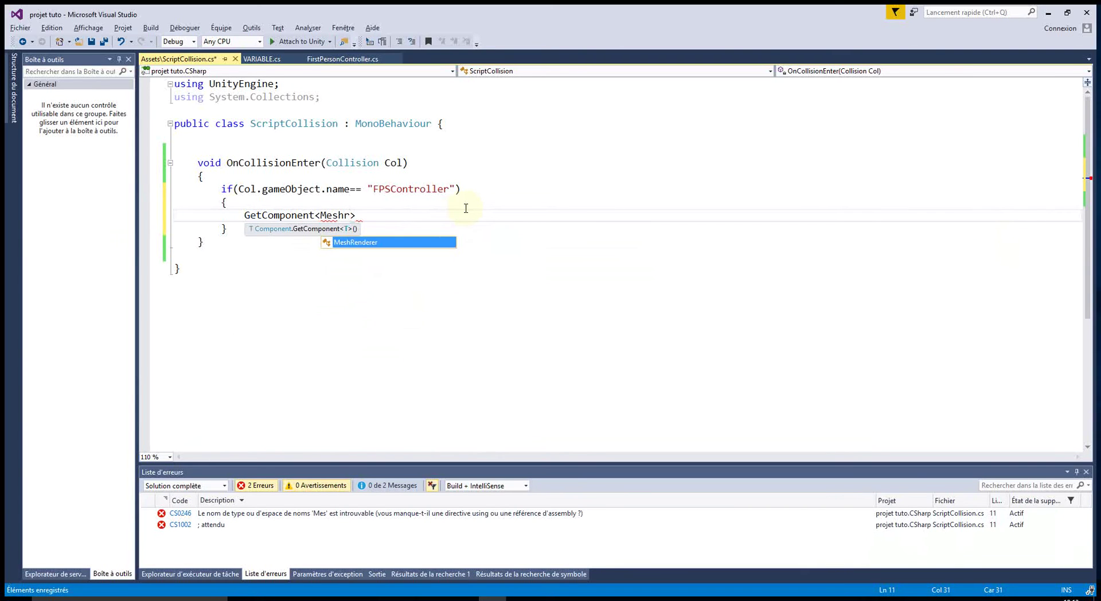
key("Tab")
key("Right")
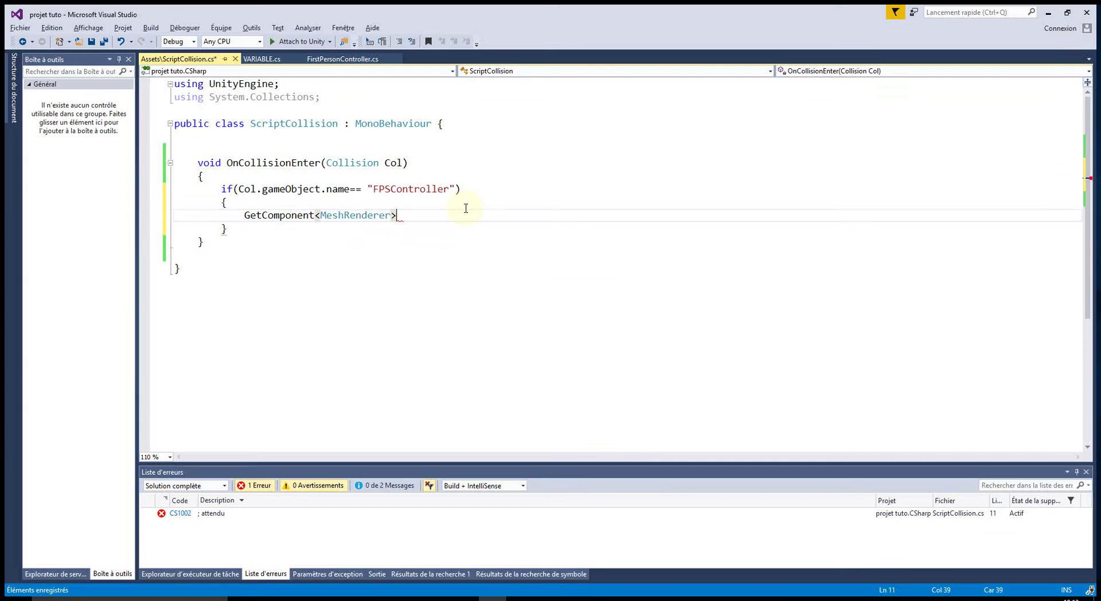
key("Left")
key("Right")
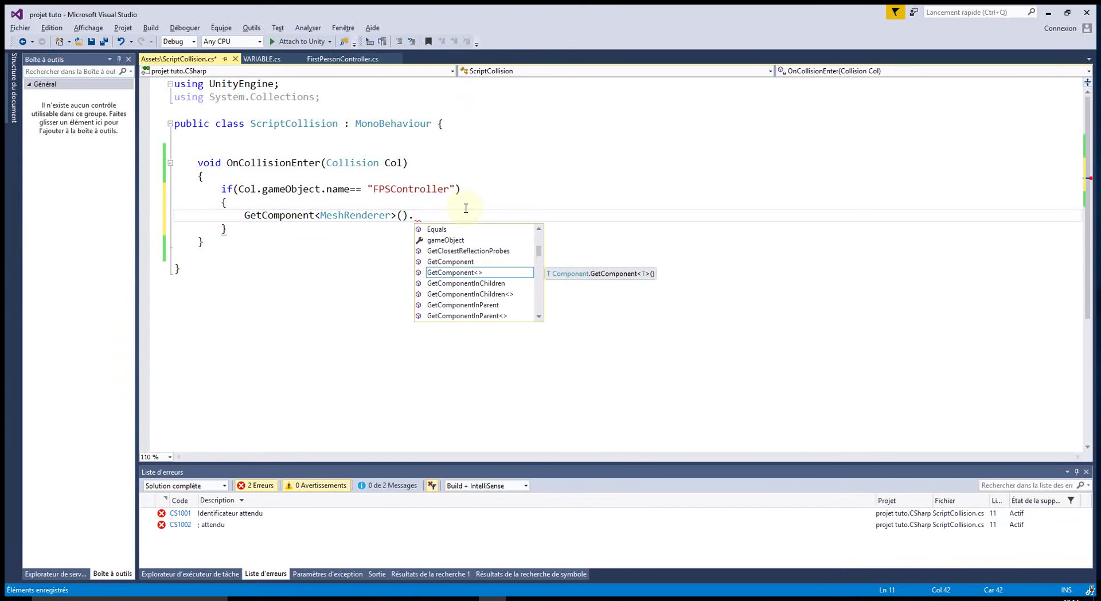
type("e")
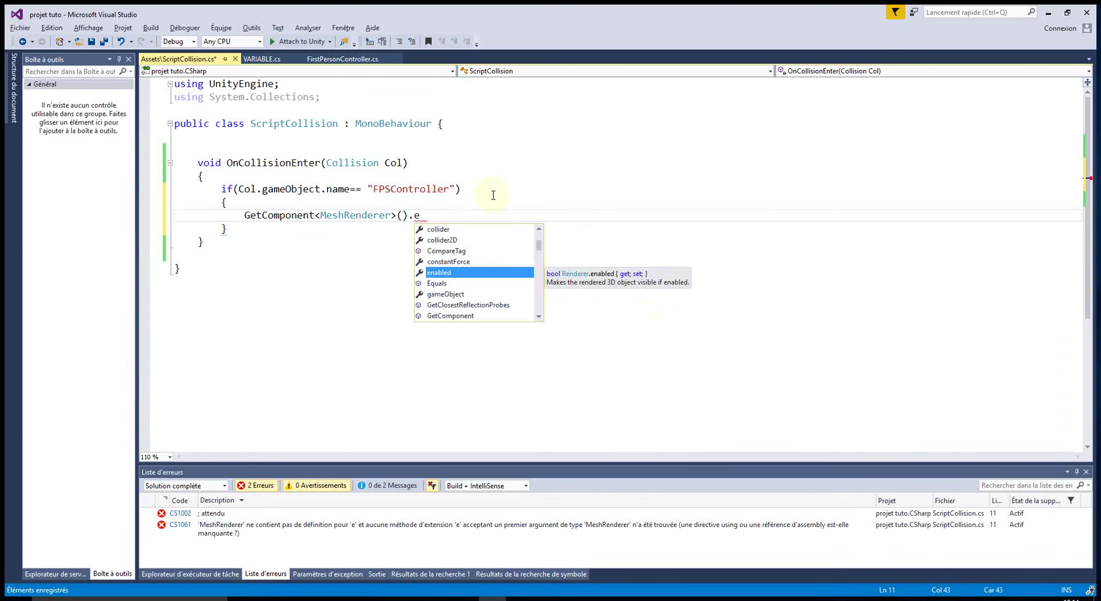
key("Tab")
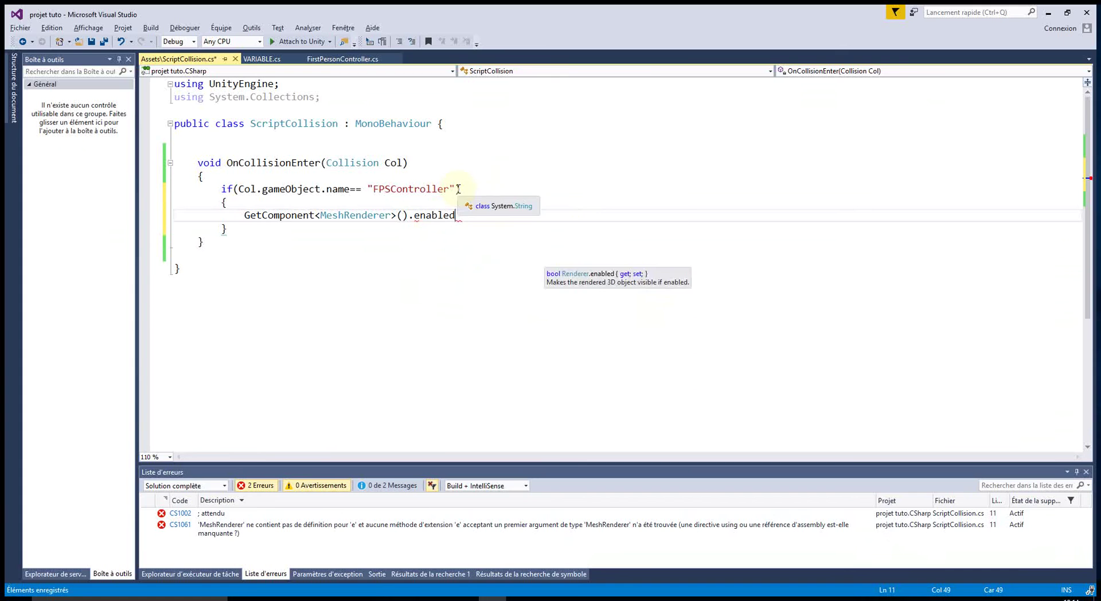
type(" = false;")
Save ScriptCollision.cs
left_click(537, 265)
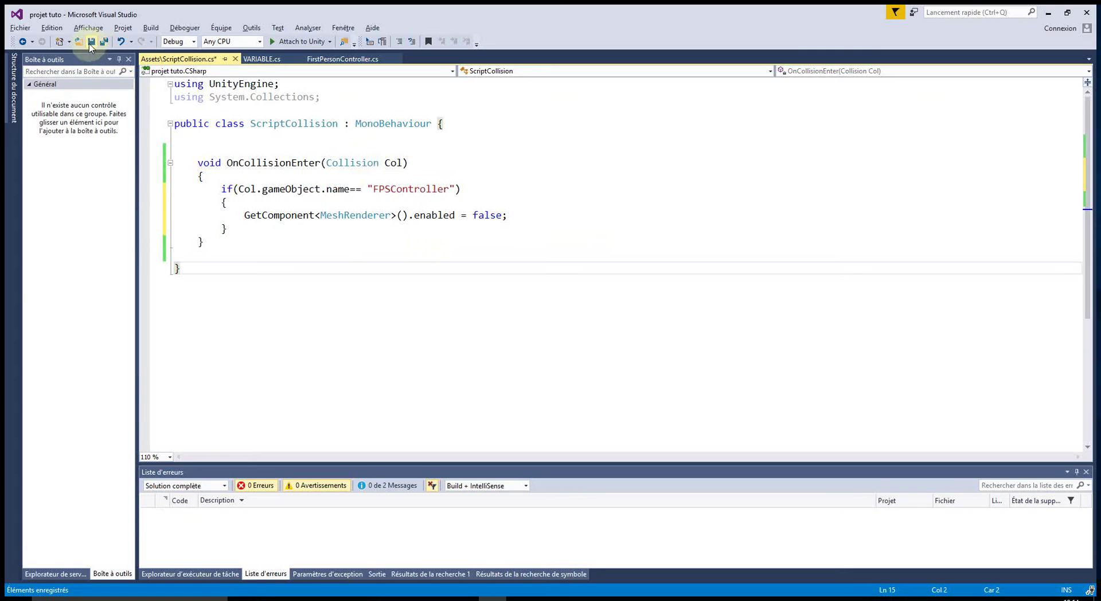
mouse_move(347, 218)
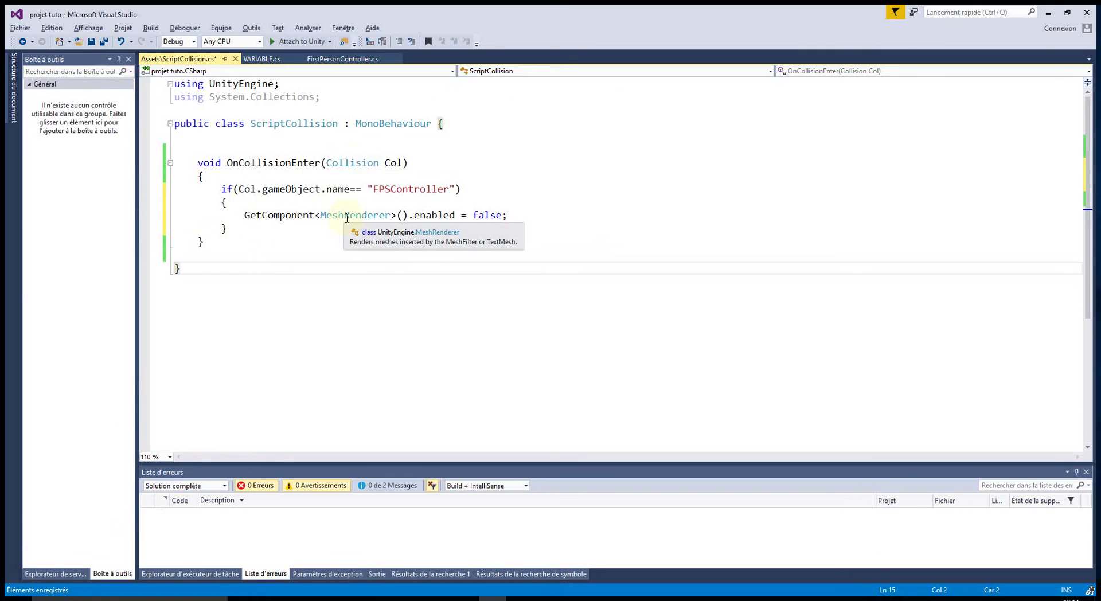
mouse_move(423, 218)
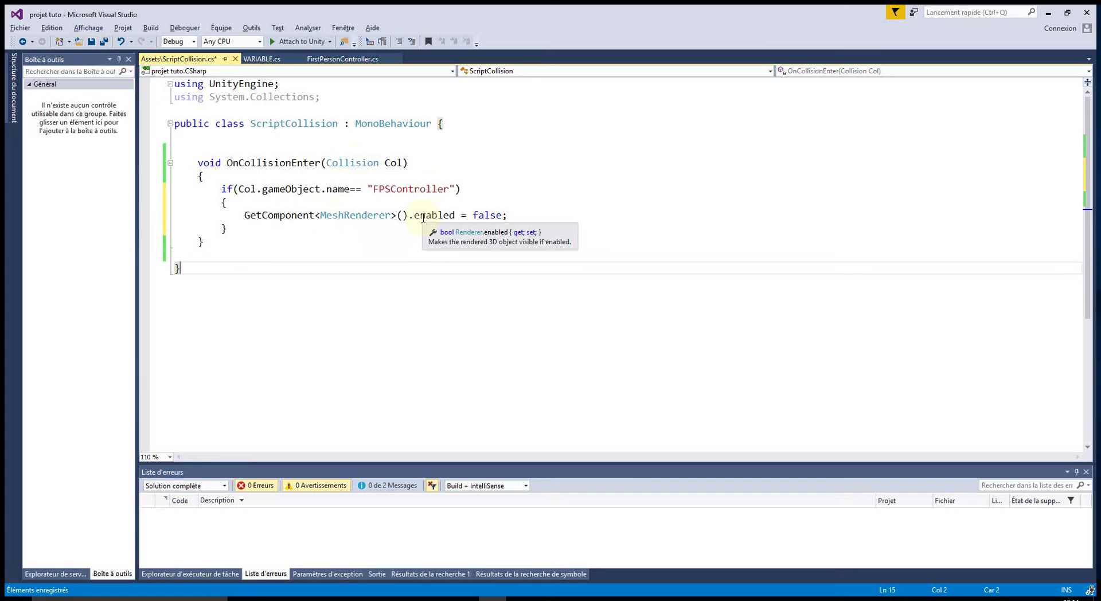
left_click(90, 43)
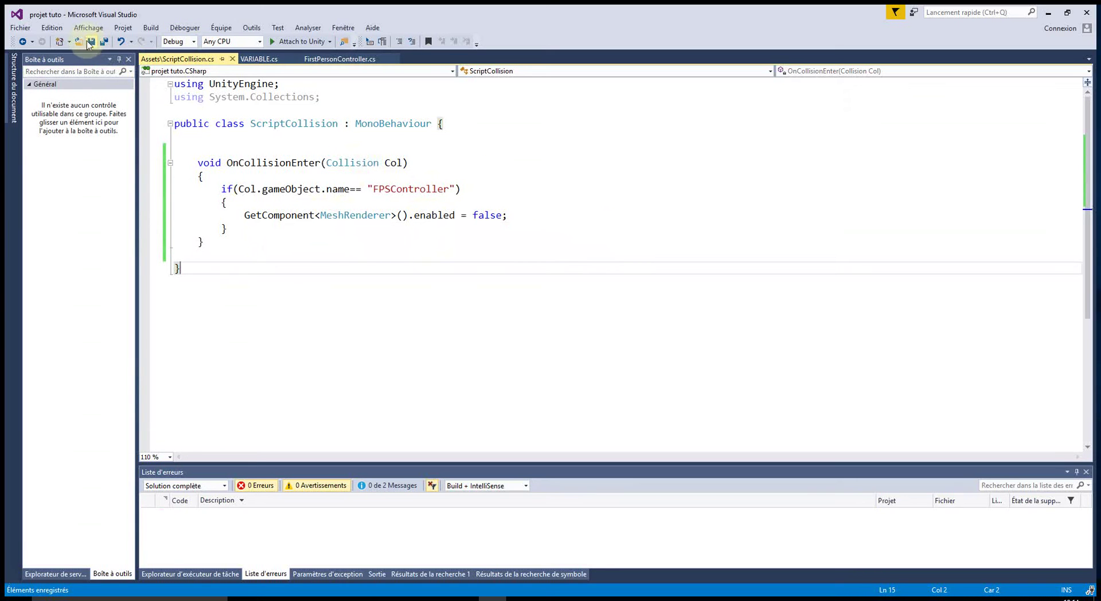
Play-test the scene, walking the player into the cube until it disappears, then stop play mode
left_click(1048, 12)
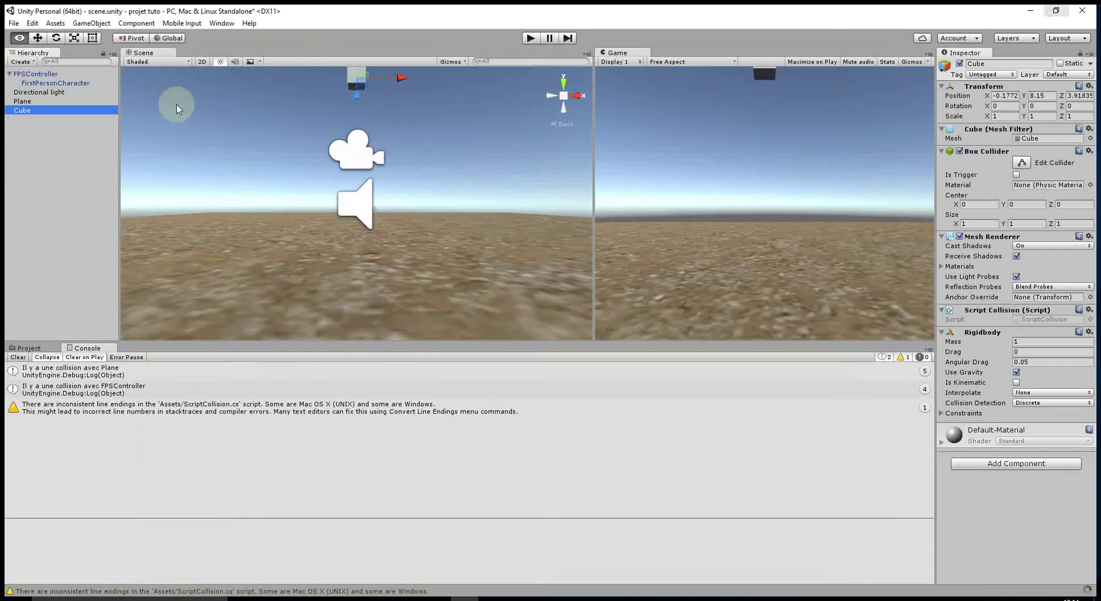
left_click(531, 38)
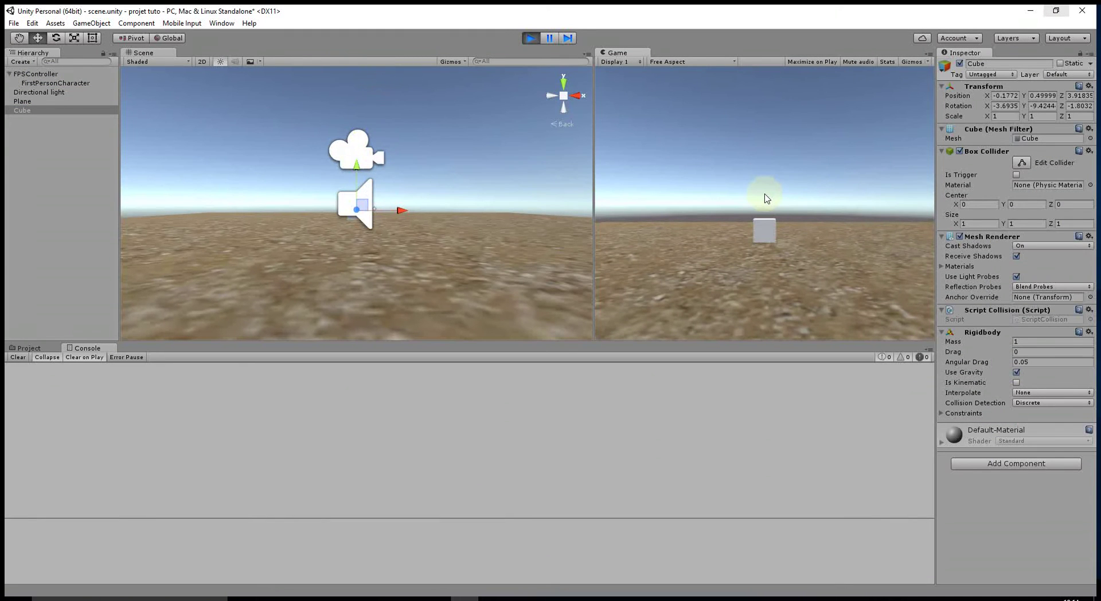
key("w")
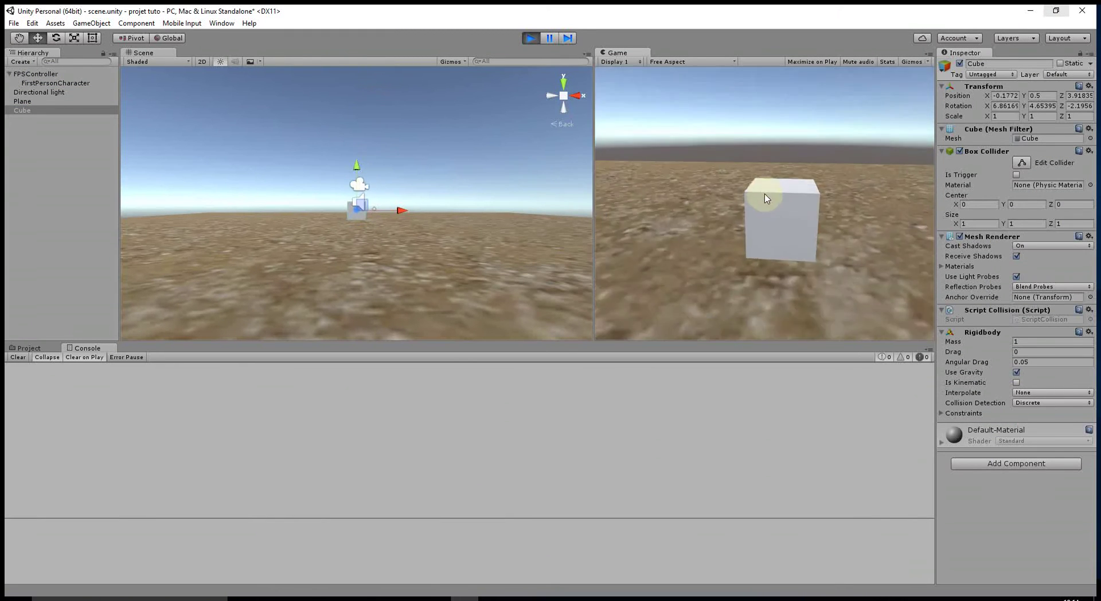
key("w")
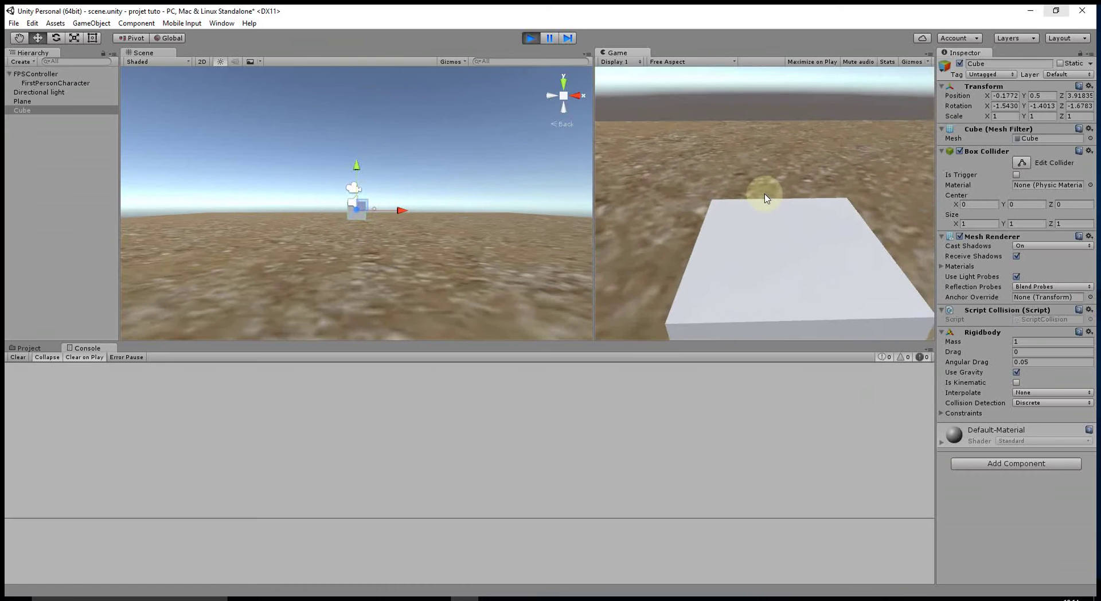
key("w")
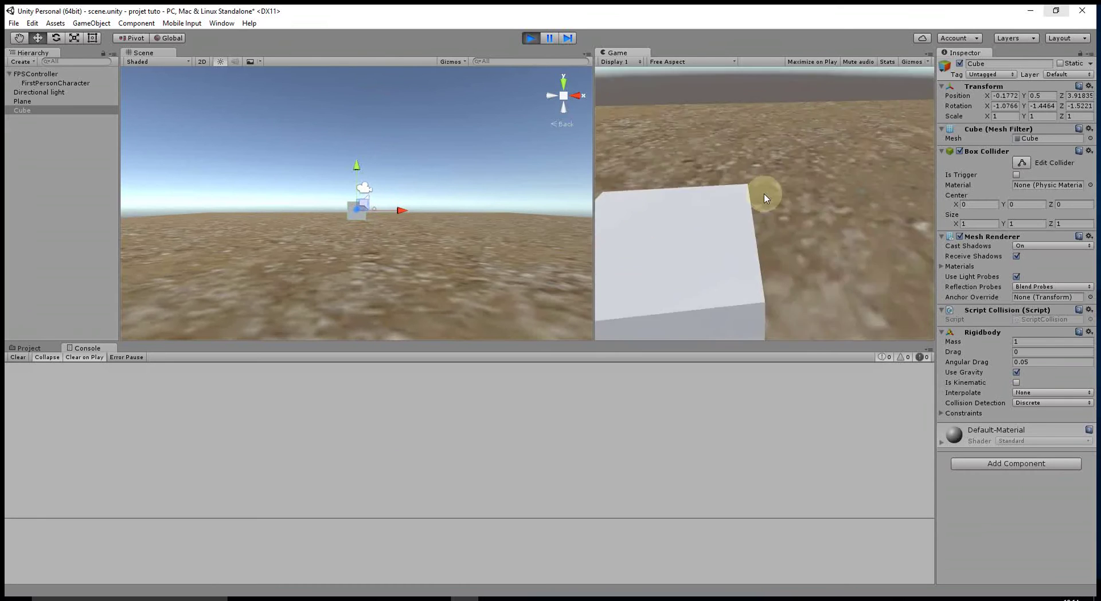
key("w")
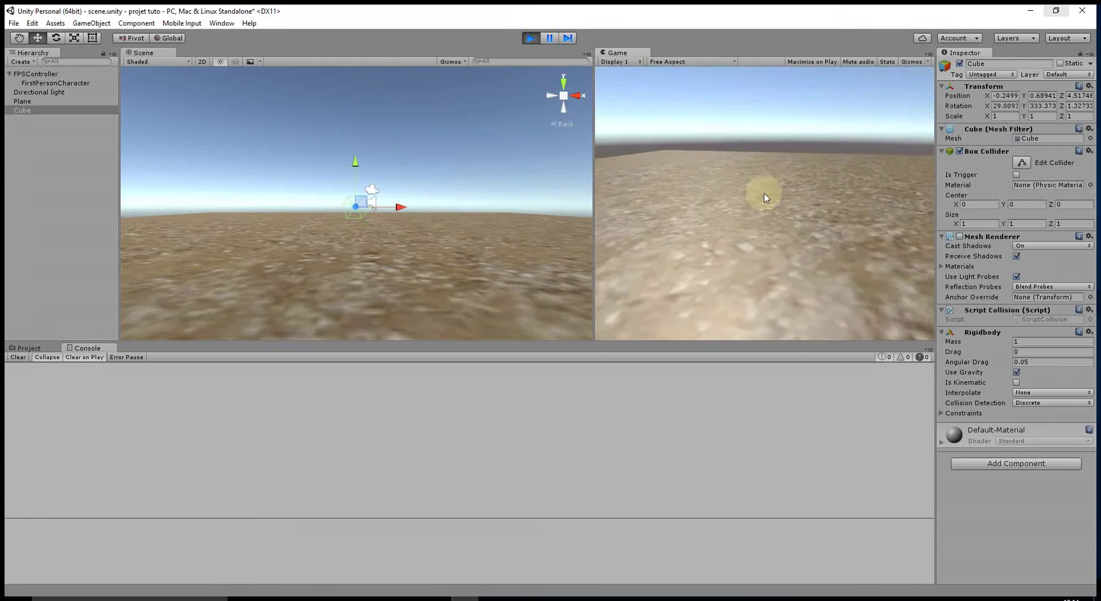
key("w")
key("w")
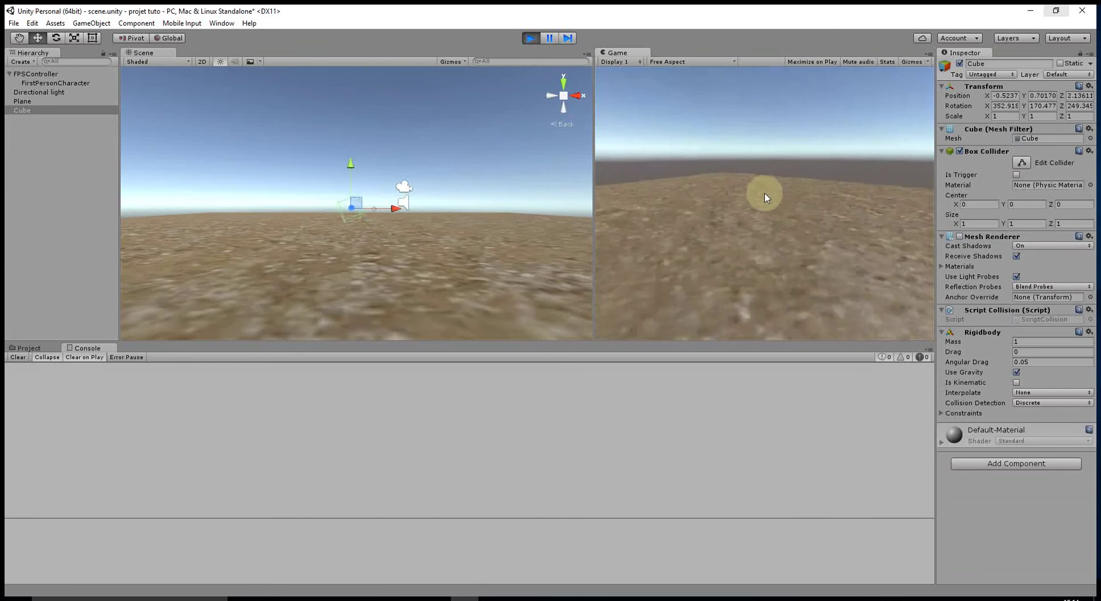
key("w")
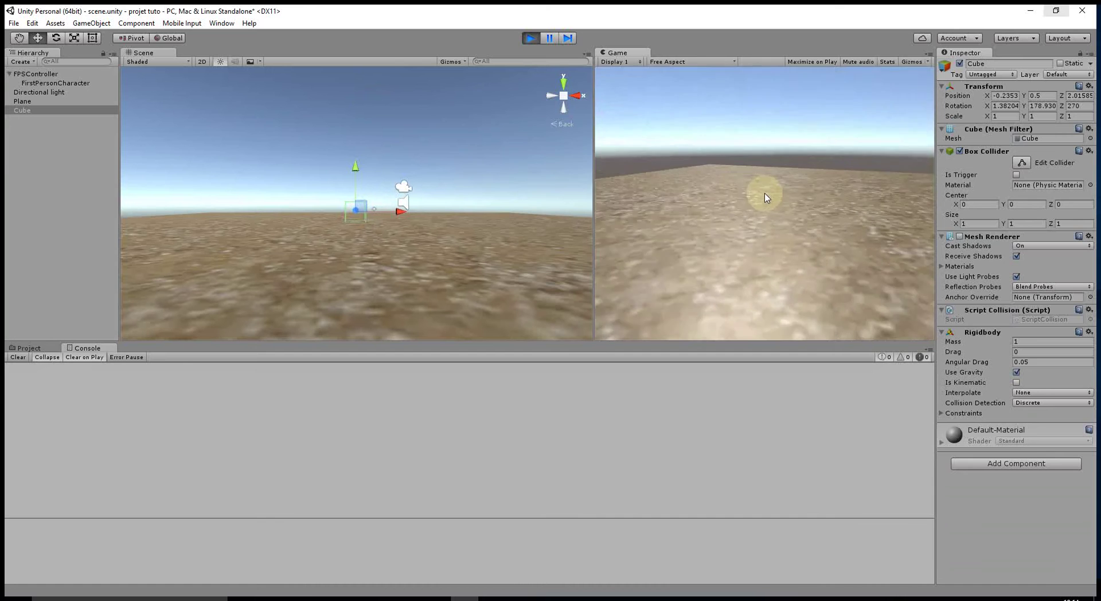
key("w")
key("w")
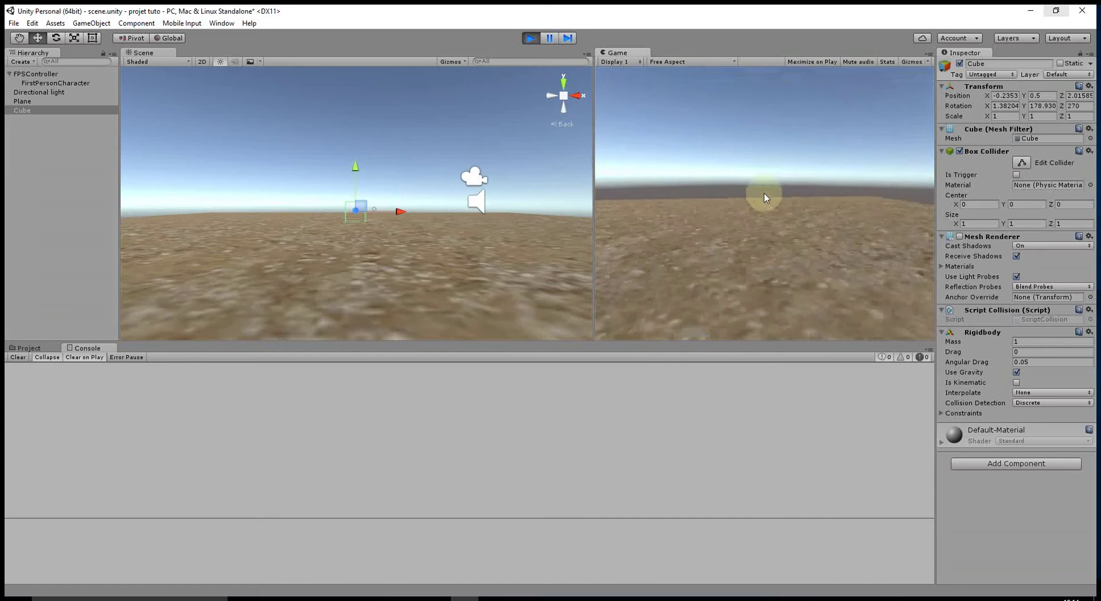
key("w")
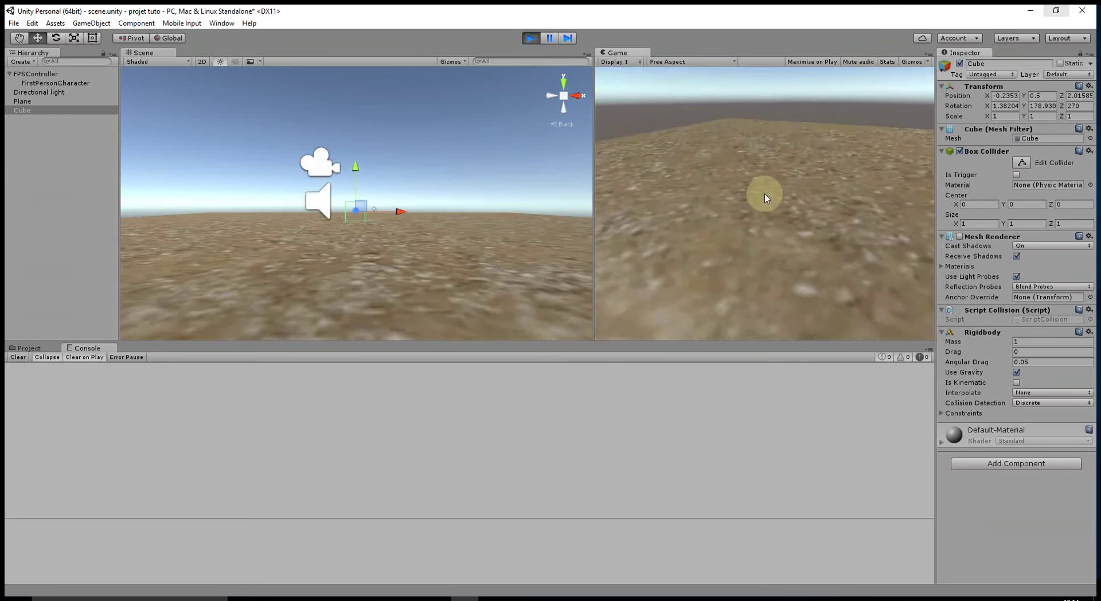
key("w")
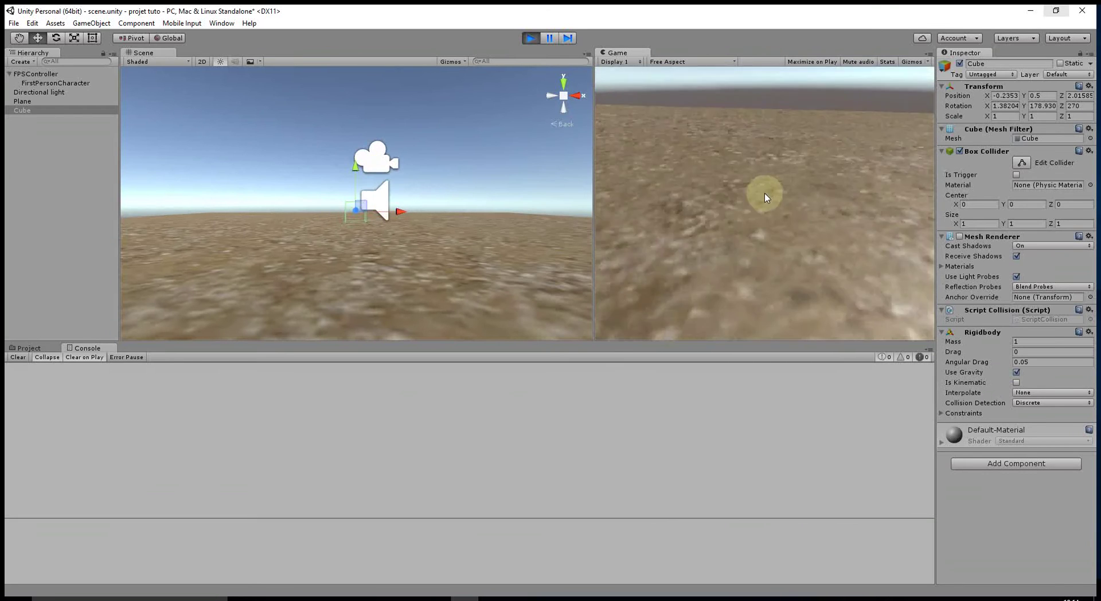
key("w")
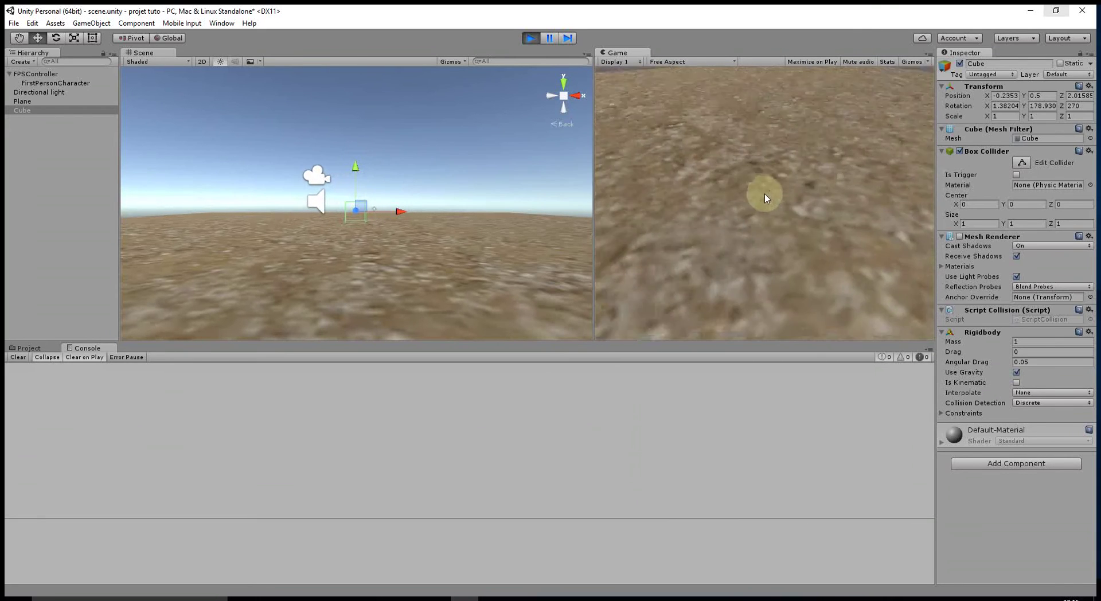
key("w")
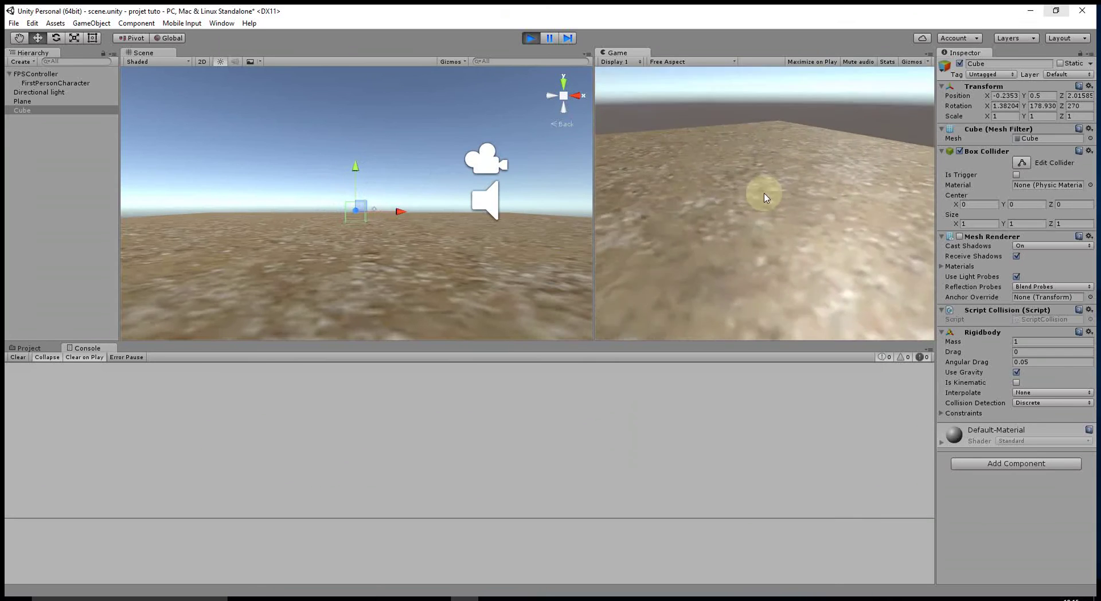
left_click(530, 37)
Duplicate the OnCollisionEnter method below itself and rename the copy to OnCollisionExit
key("alt+Tab")
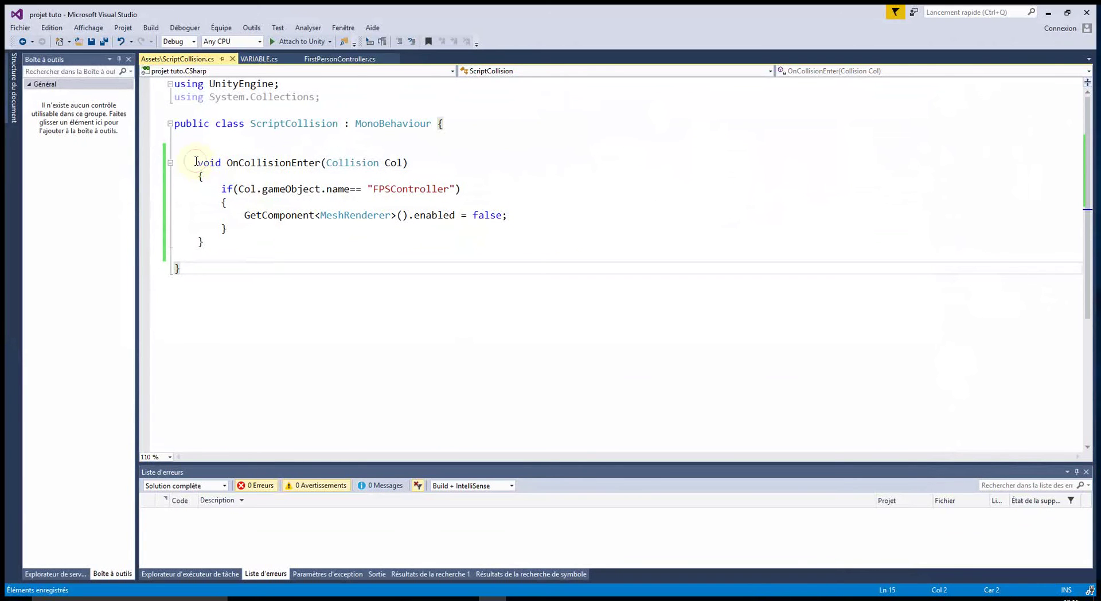
left_click_drag(196, 161, 212, 247)
left_click(222, 256)
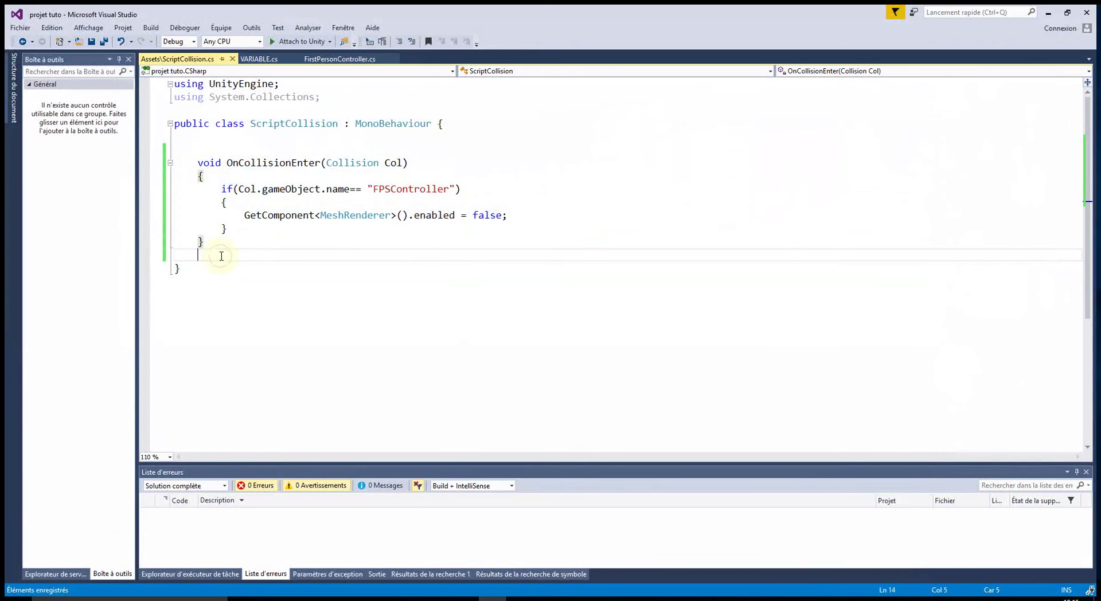
key("Return")
key("Return")
type("void OnCollisionEnter(Collision Col)     {         if (Col.gameObject.name == \"FPSController\")         {             GetComponent<MeshRenderer>().enabled = false;         }     }")
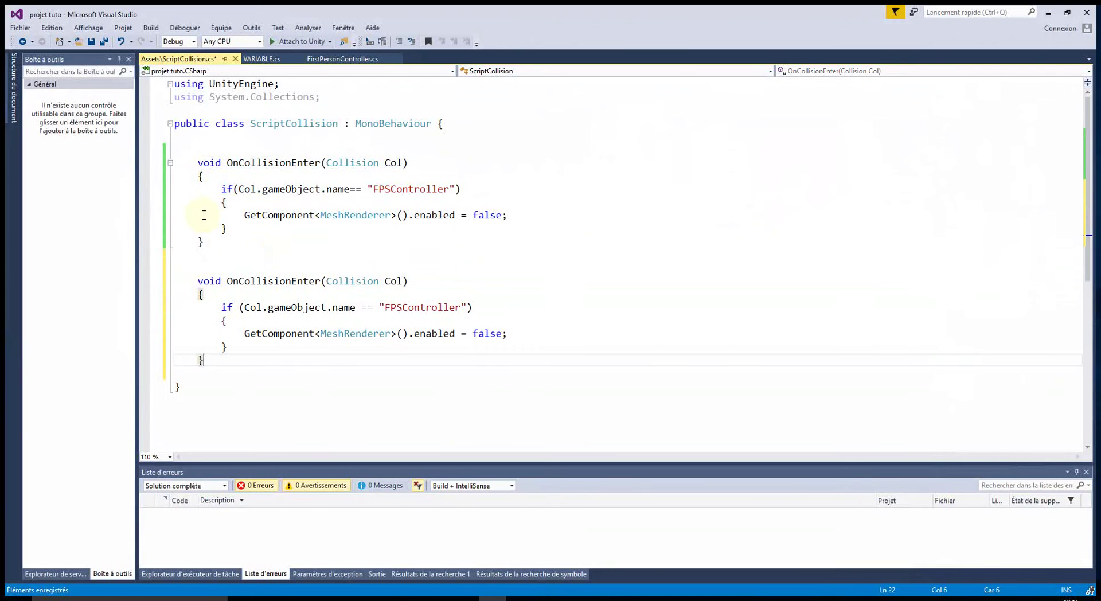
left_click_drag(291, 281, 320, 280)
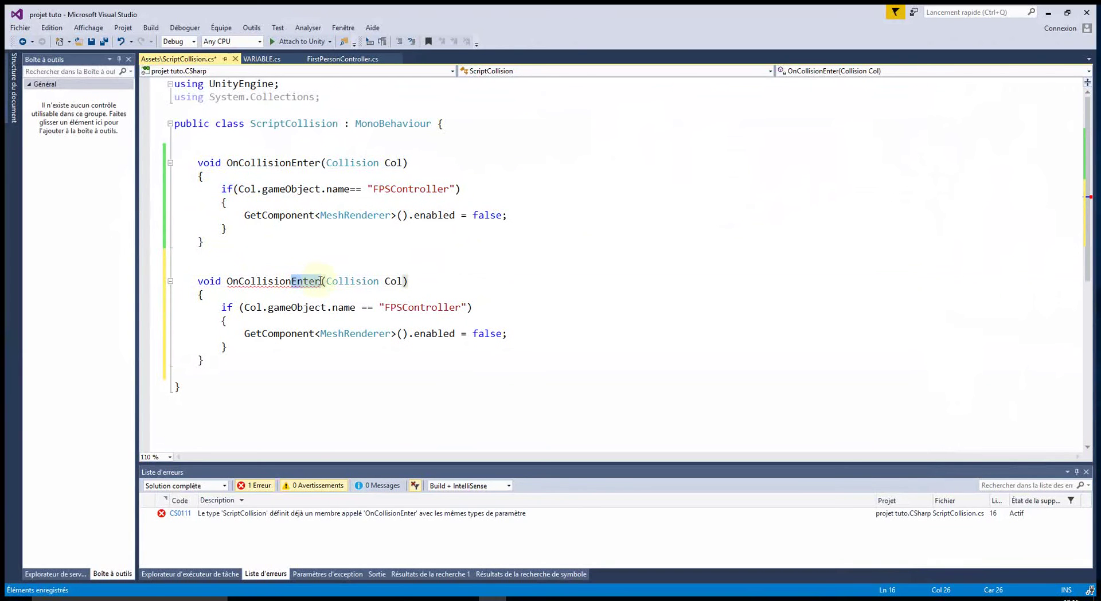
type("Ext")
key("BackSpace")
type("it")
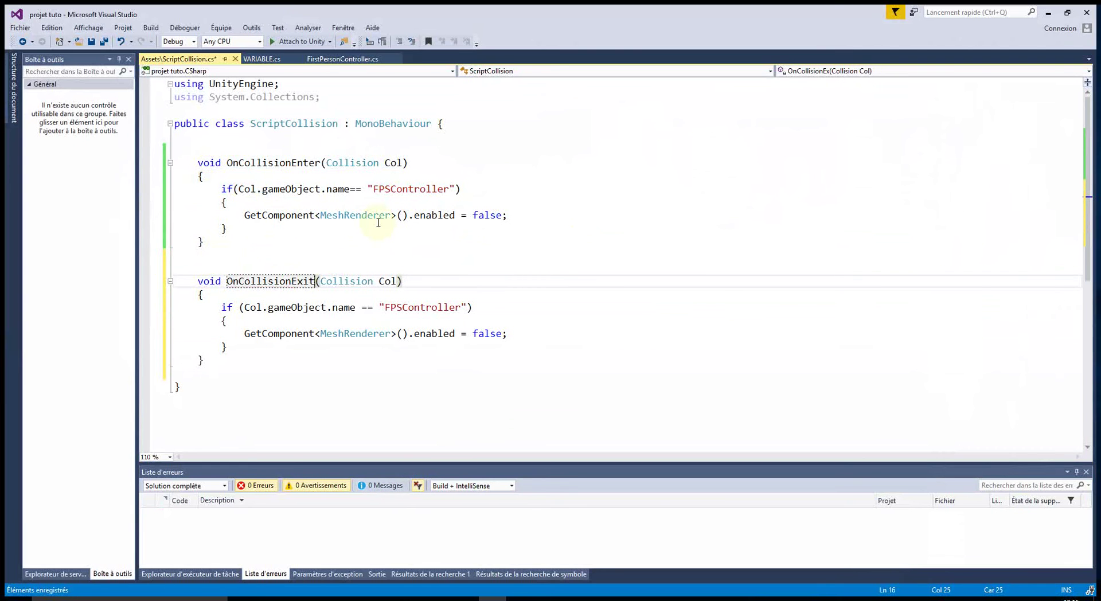
Change enabled = false to true in OnCollisionExit and save the script
left_click(424, 352)
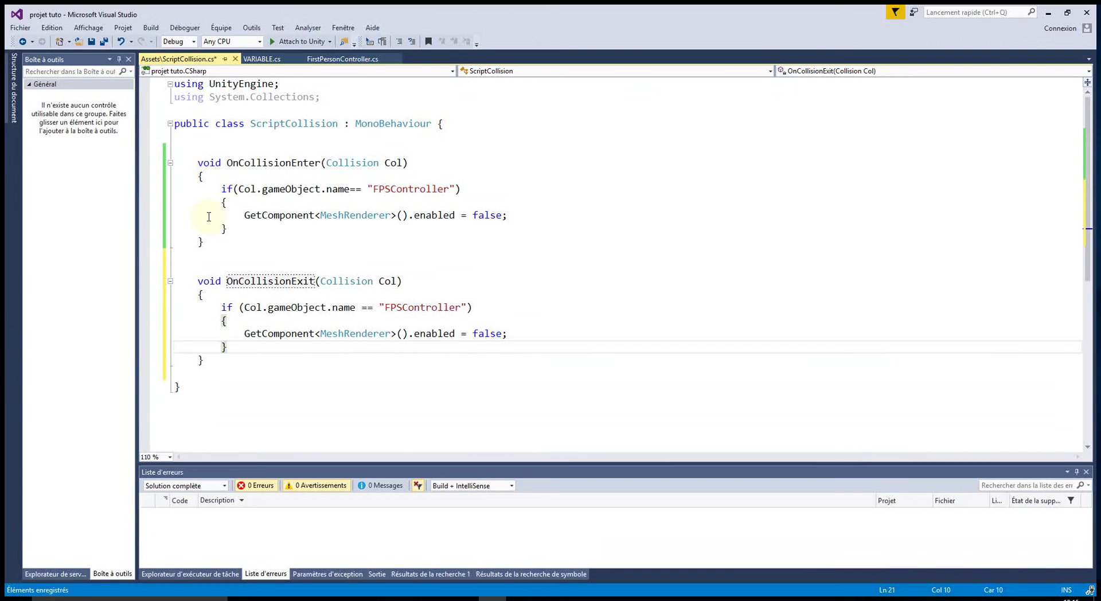
mouse_move(229, 281)
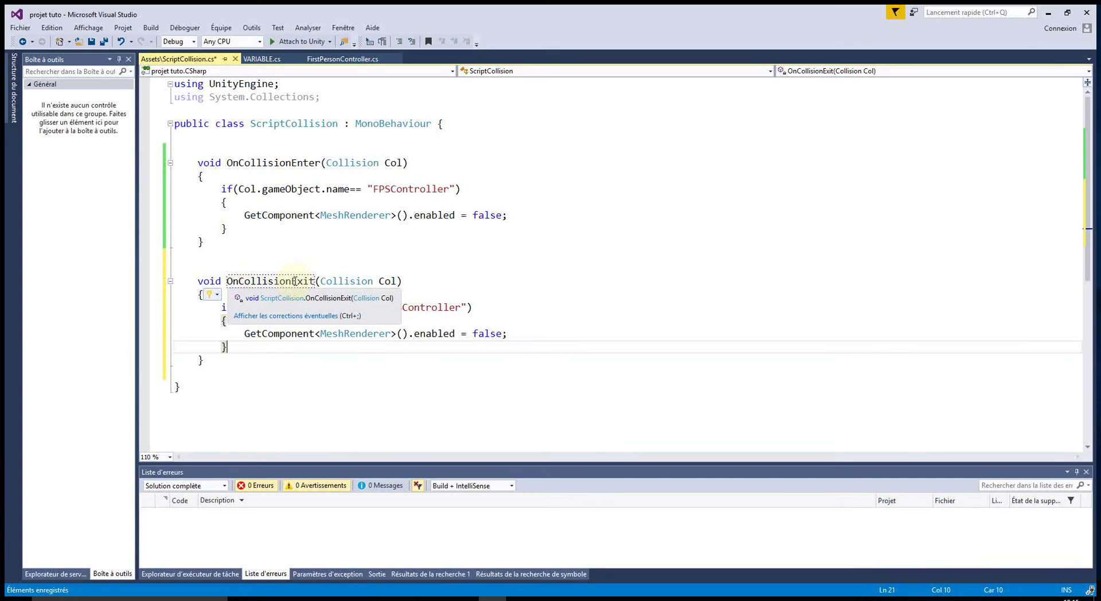
mouse_move(314, 276)
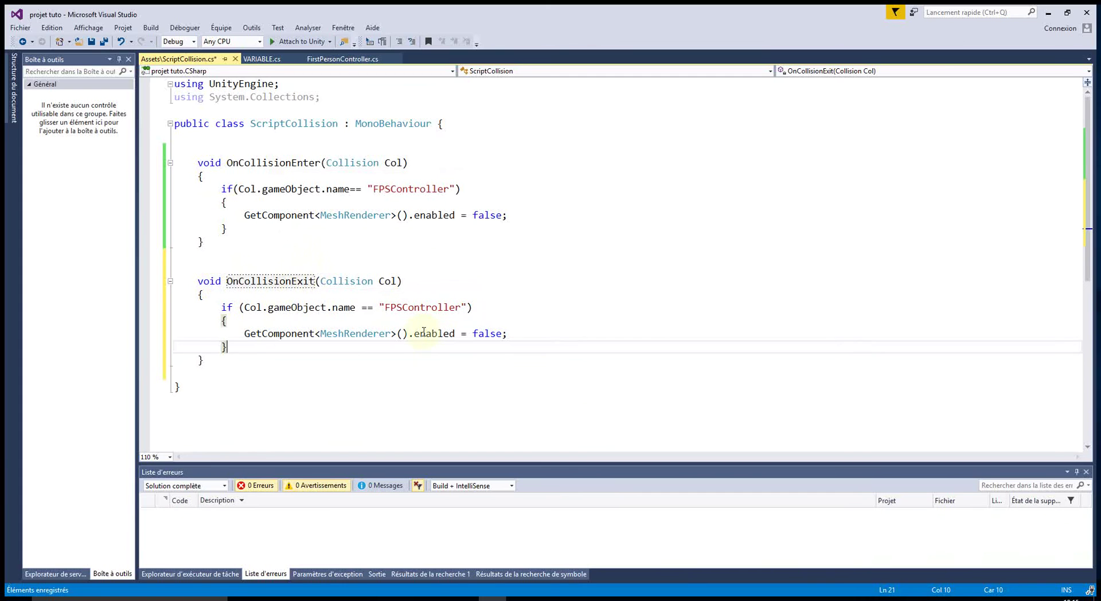
double_click(286, 282)
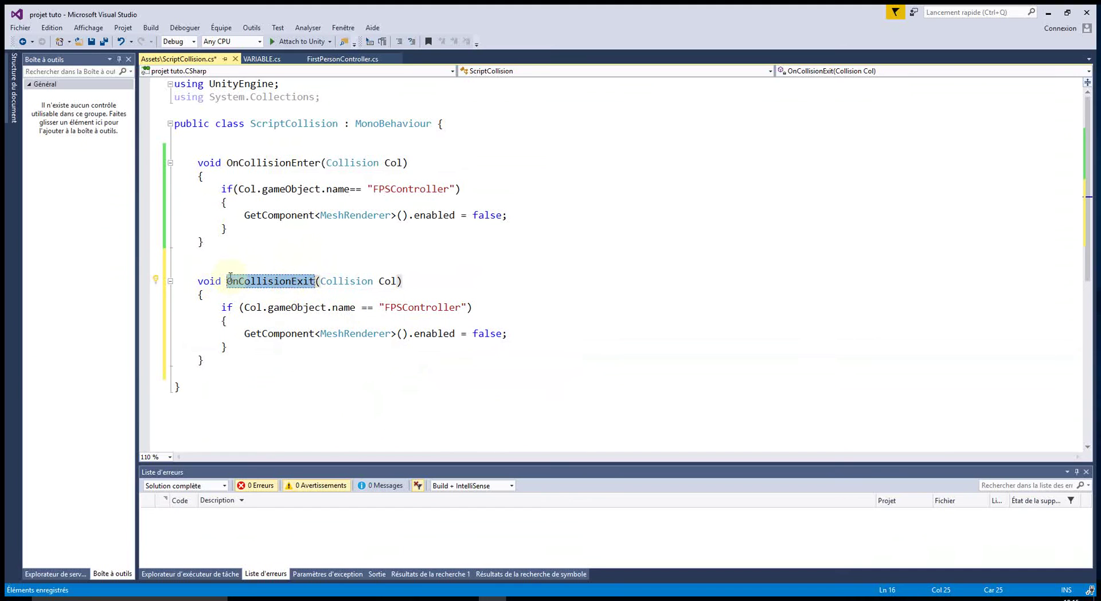
mouse_move(253, 285)
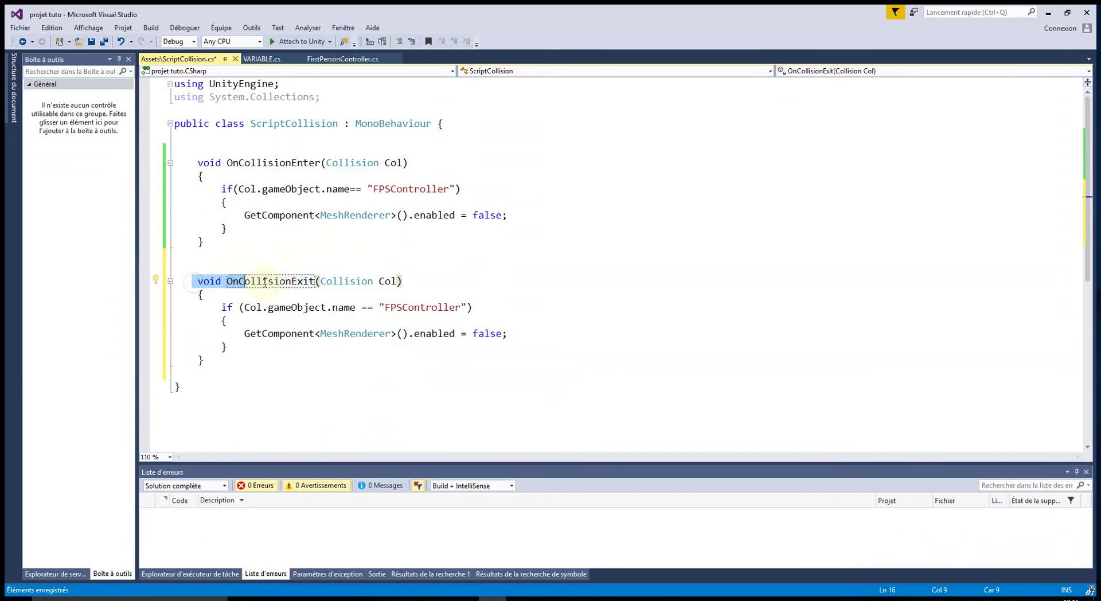
left_click_drag(192, 281, 404, 280)
mouse_move(235, 285)
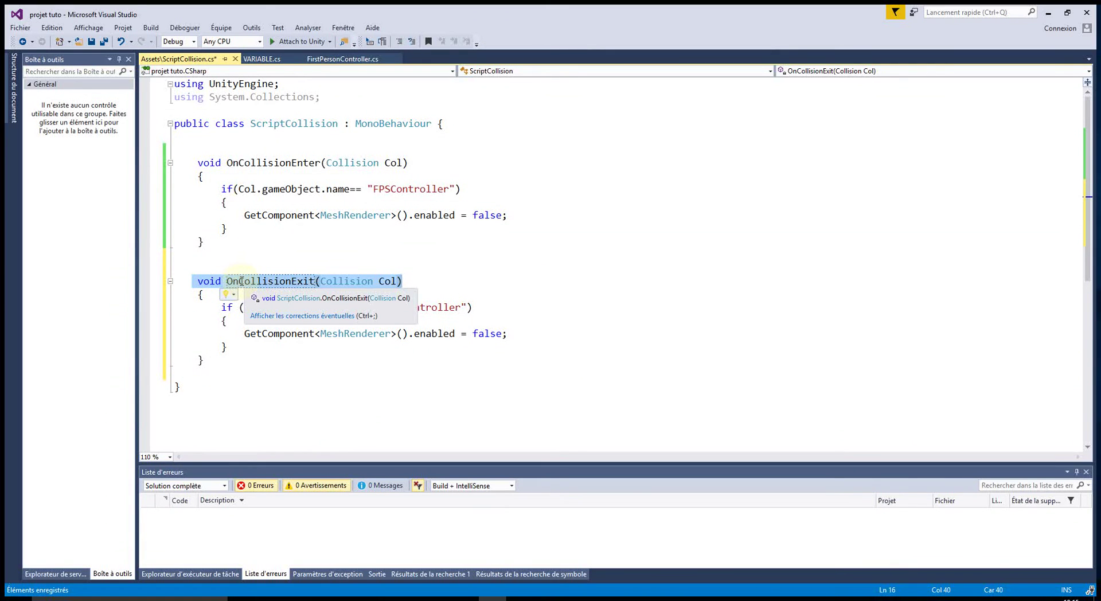
left_click(412, 422)
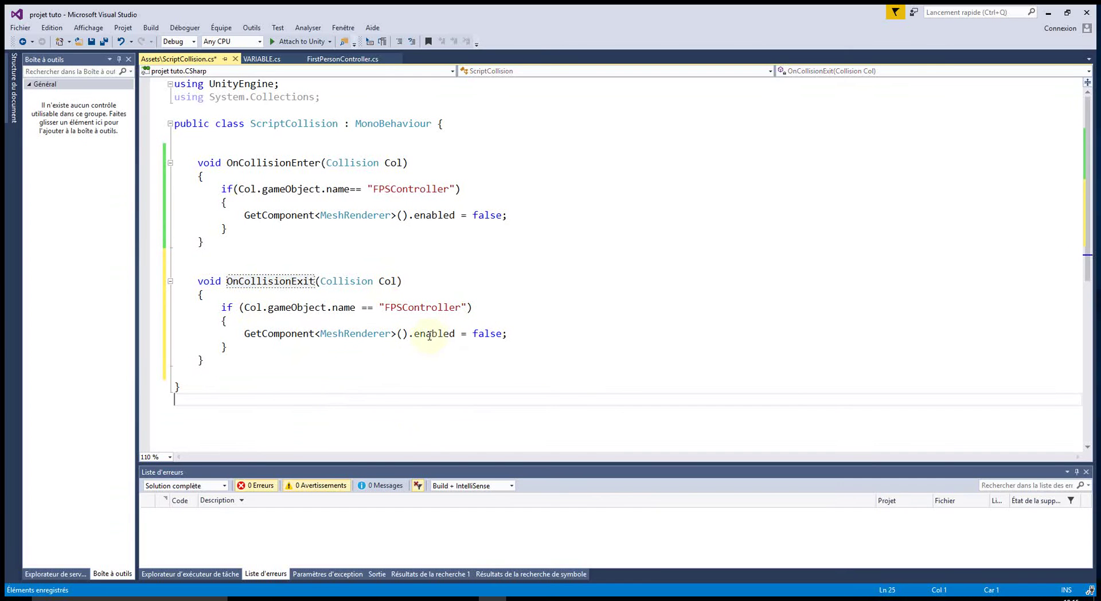
double_click(487, 333)
type("true")
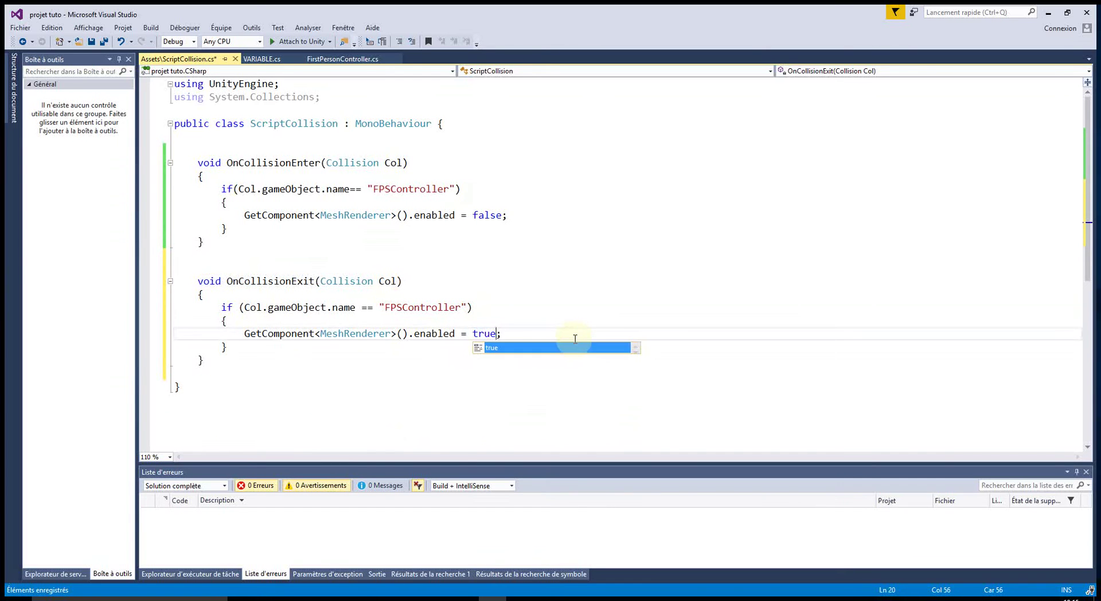
left_click(91, 41)
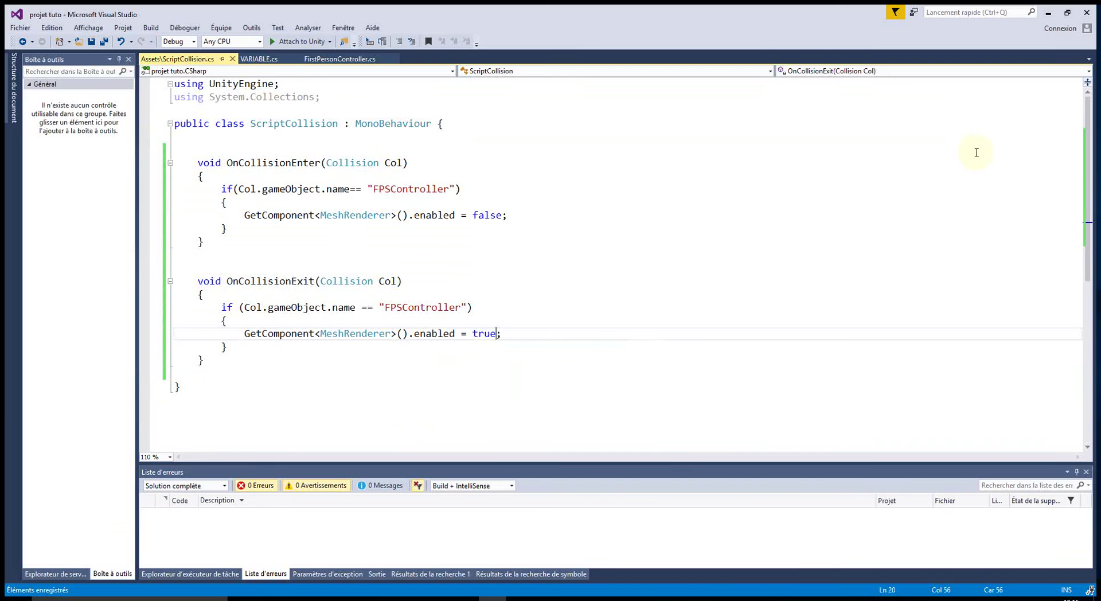
Play-test by walking into the cube so it vanishes, backing away so it reappears, then select FPSController
left_click(1049, 12)
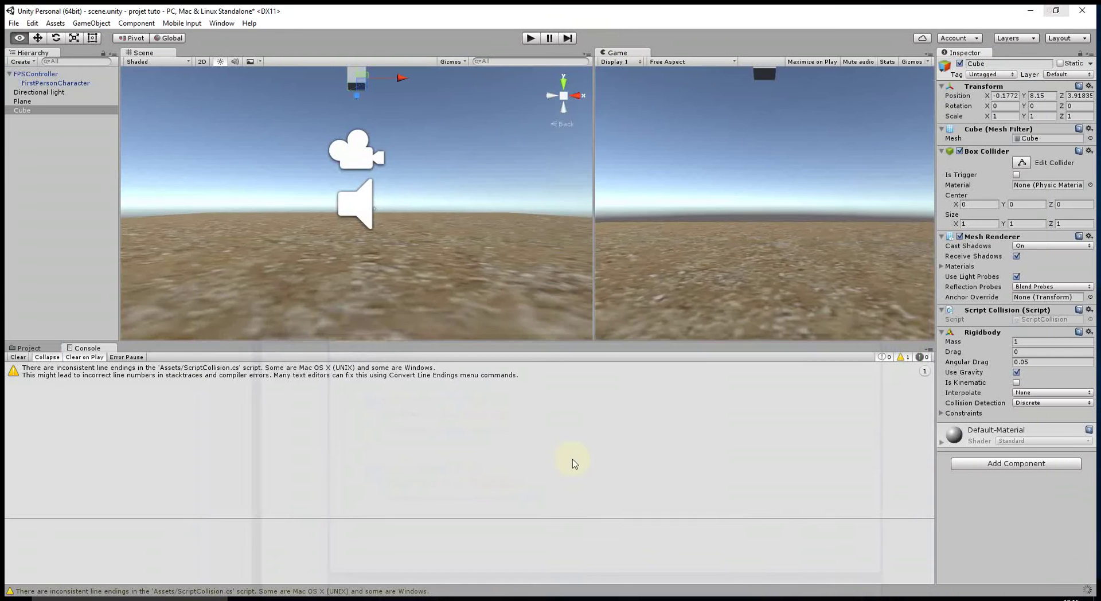
left_click(531, 39)
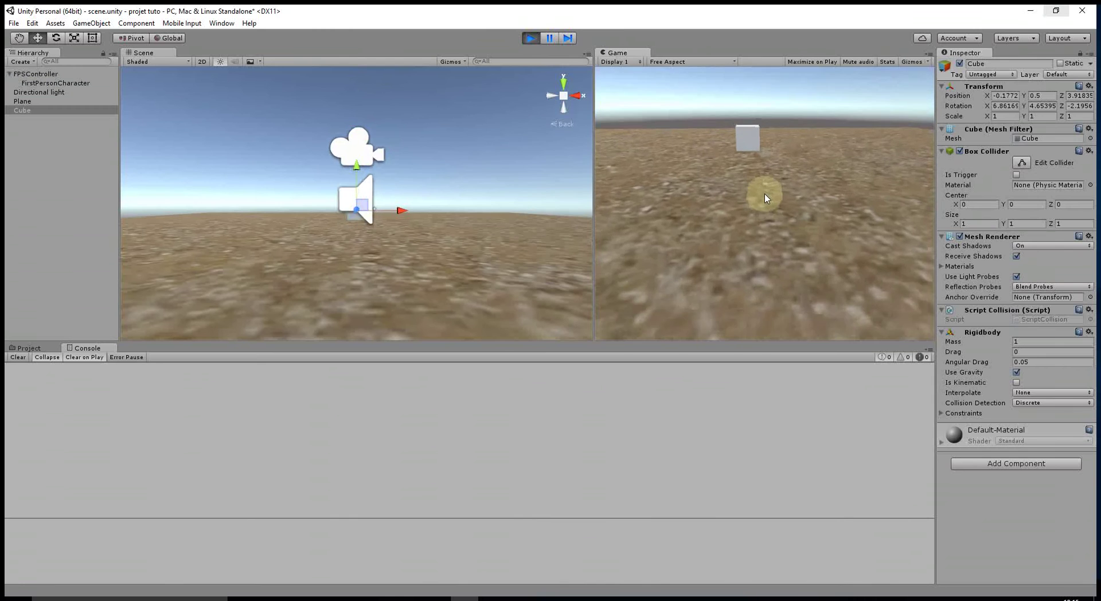
key("w")
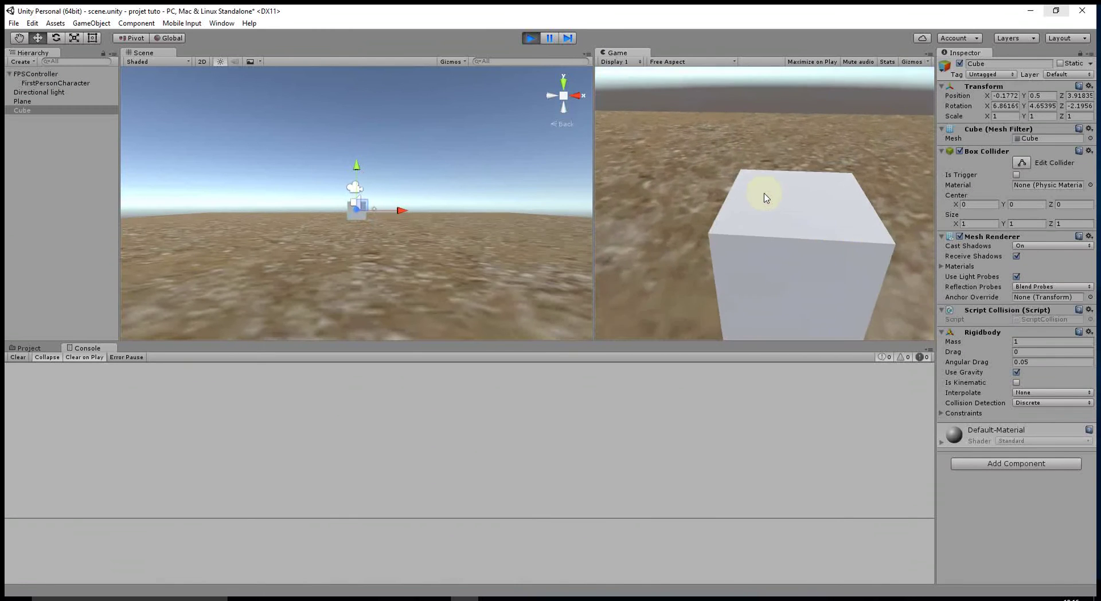
key("d")
key("a")
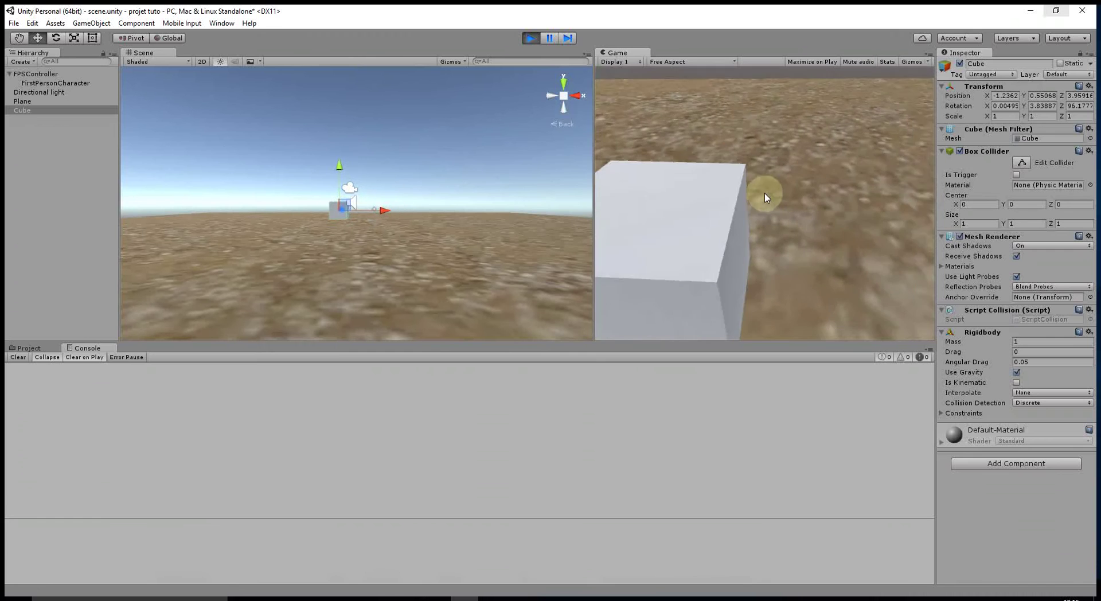
key("s")
key("w")
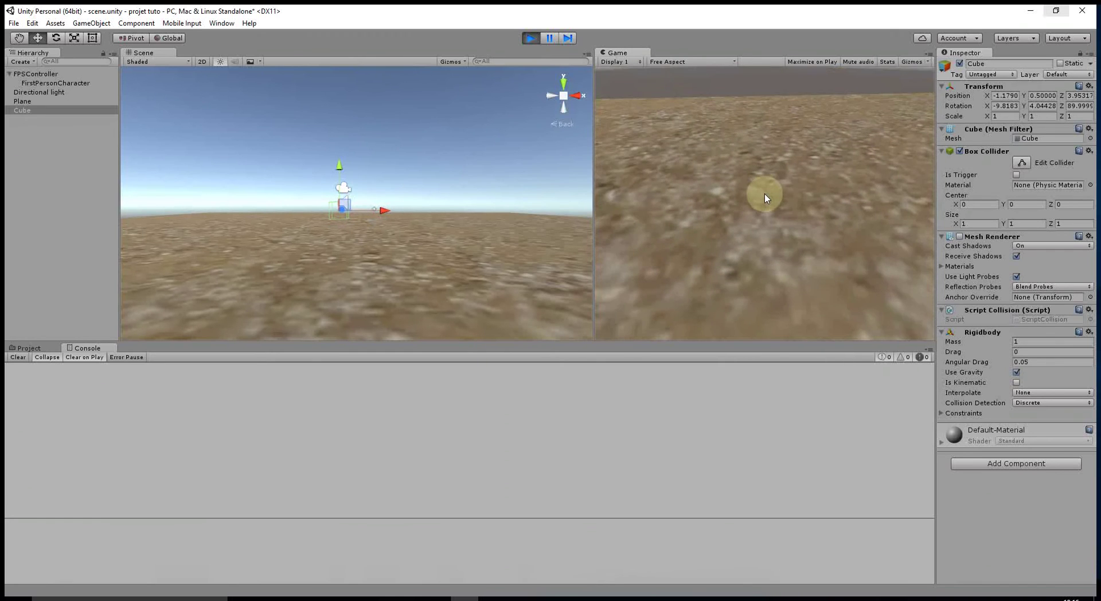
key("s")
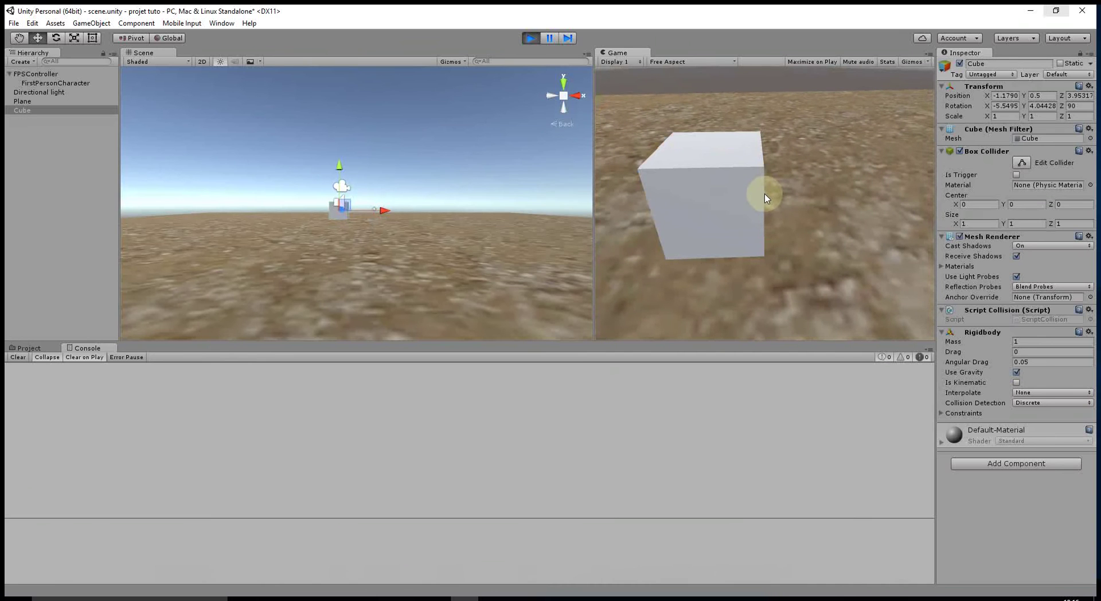
left_click(45, 75)
Stop the game and shrink FPSController's Capsule Collider to radius 0.52 and height 1.85
left_click(530, 37)
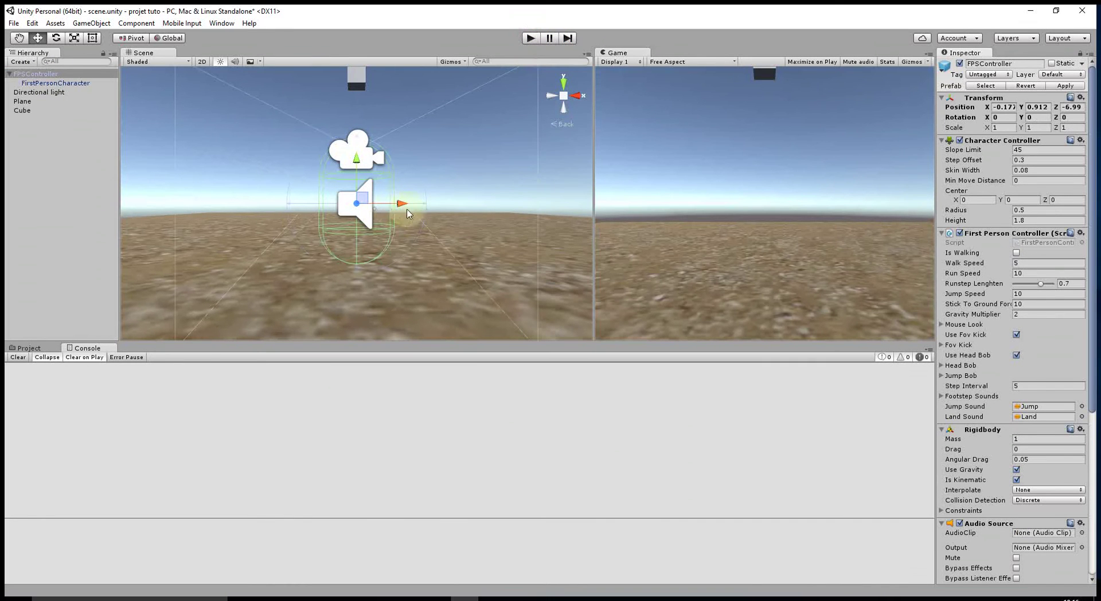
left_click(551, 98)
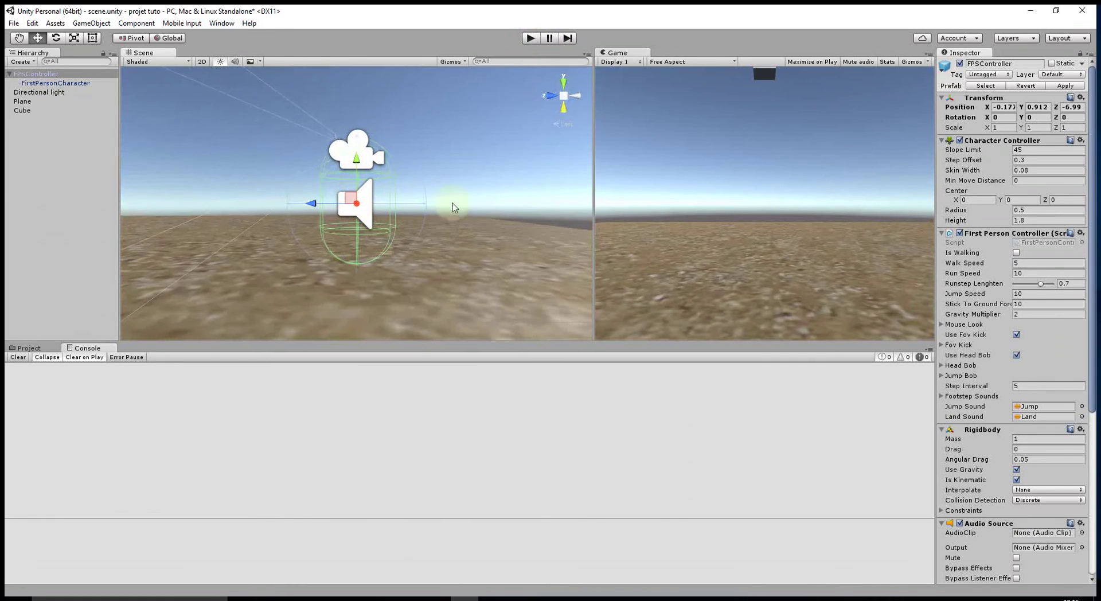
scroll(969, 500, "down", 5)
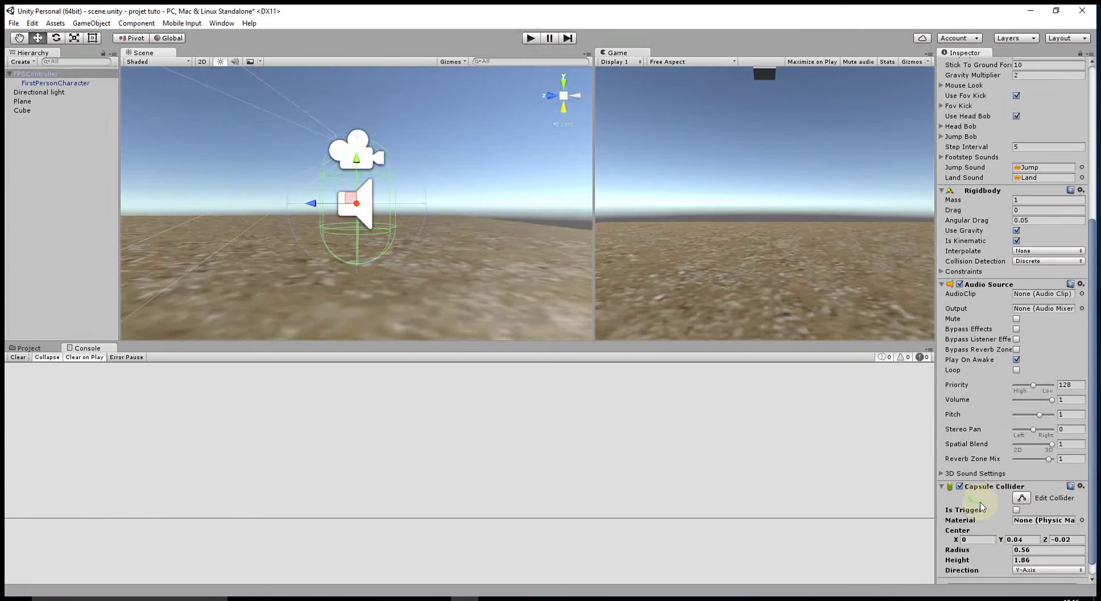
scroll(969, 500, "down", 4)
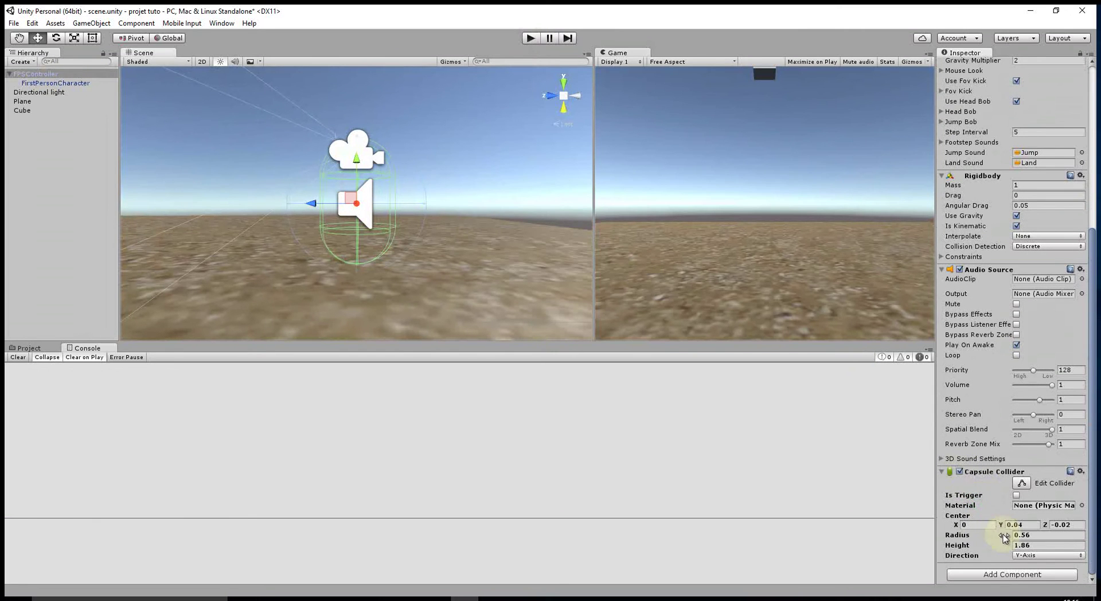
left_click_drag(1010, 538, 1006, 537)
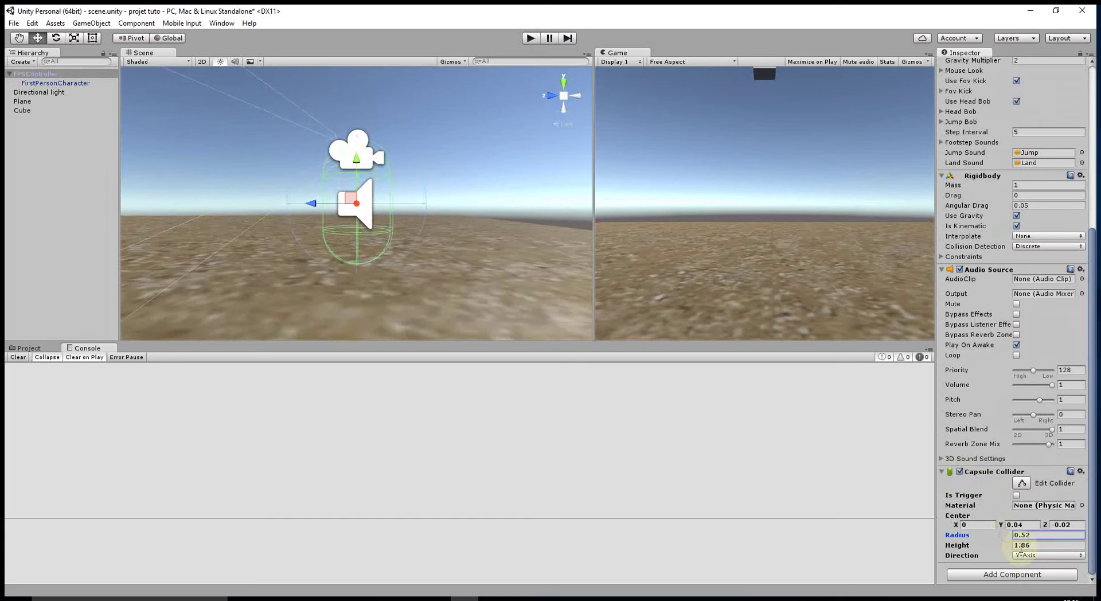
left_click(1011, 547)
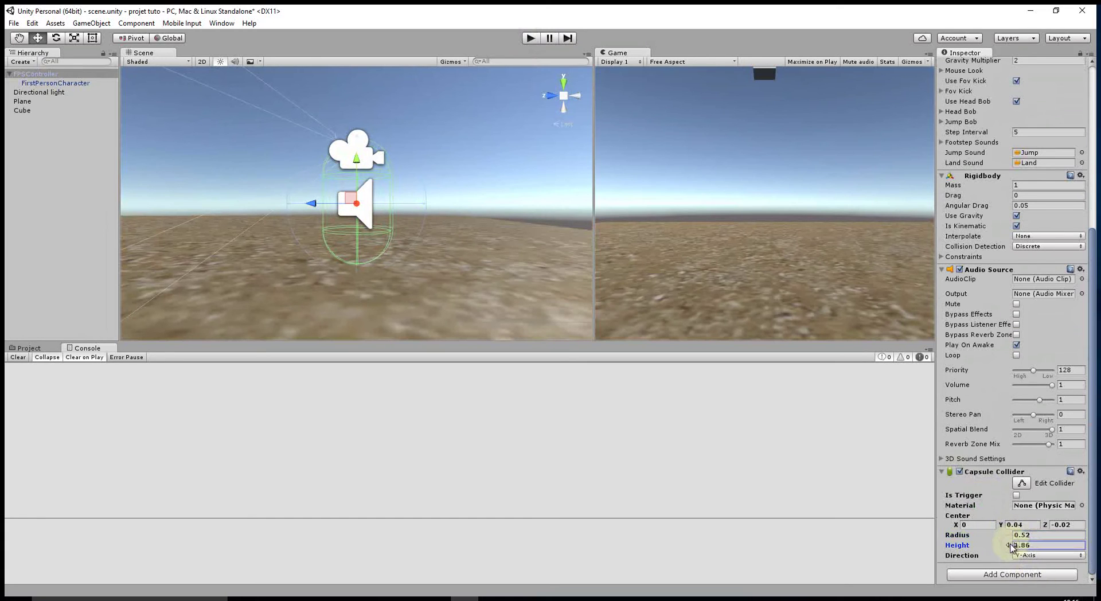
left_click_drag(1013, 547, 1012, 546)
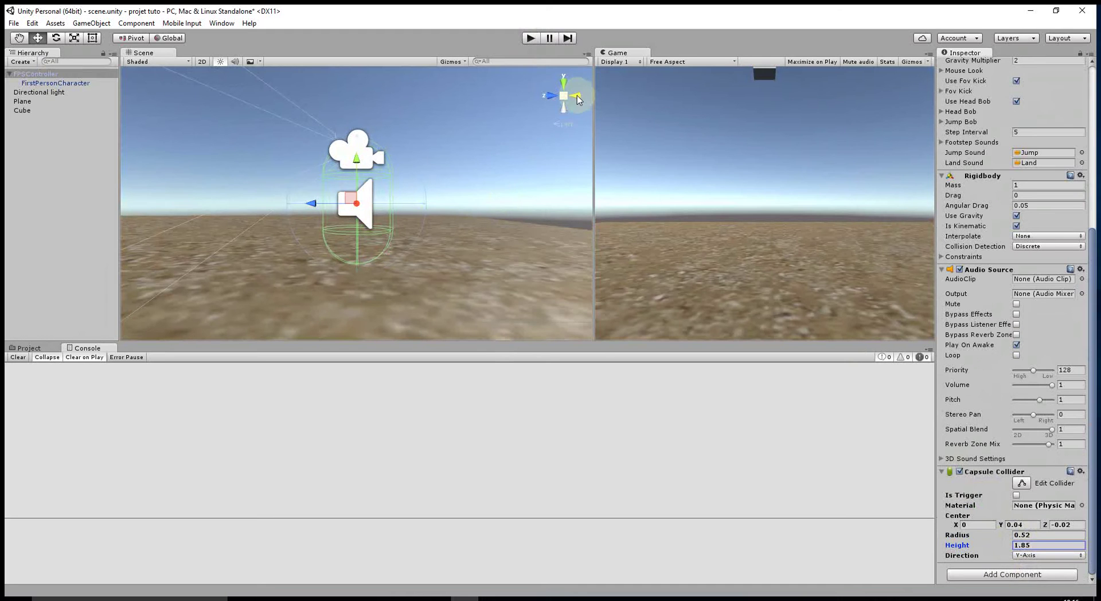
left_click(577, 95)
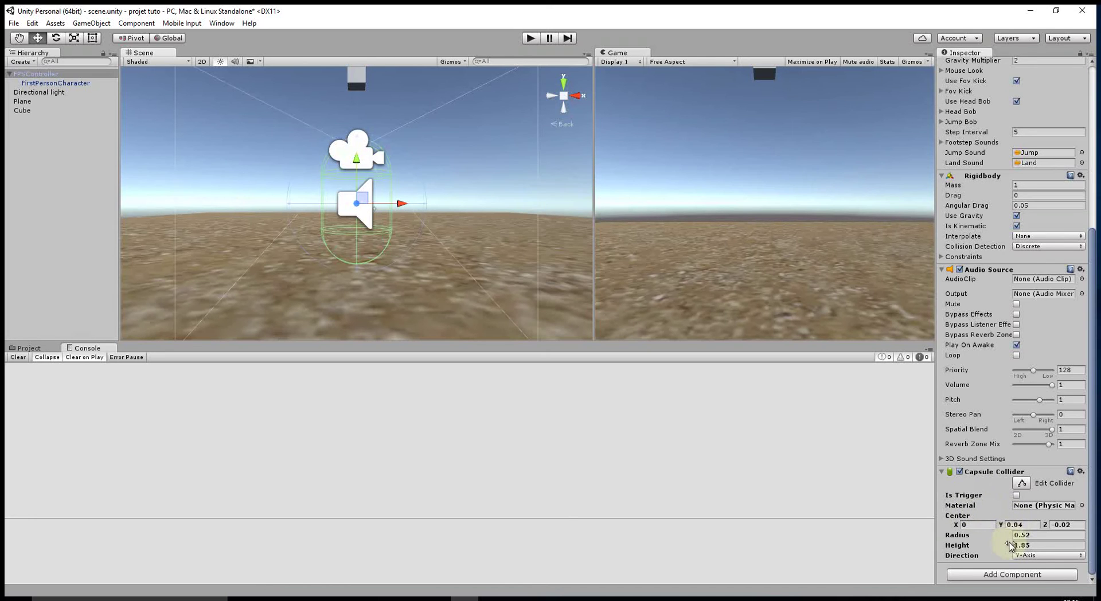
left_click_drag(1012, 539, 1012, 540)
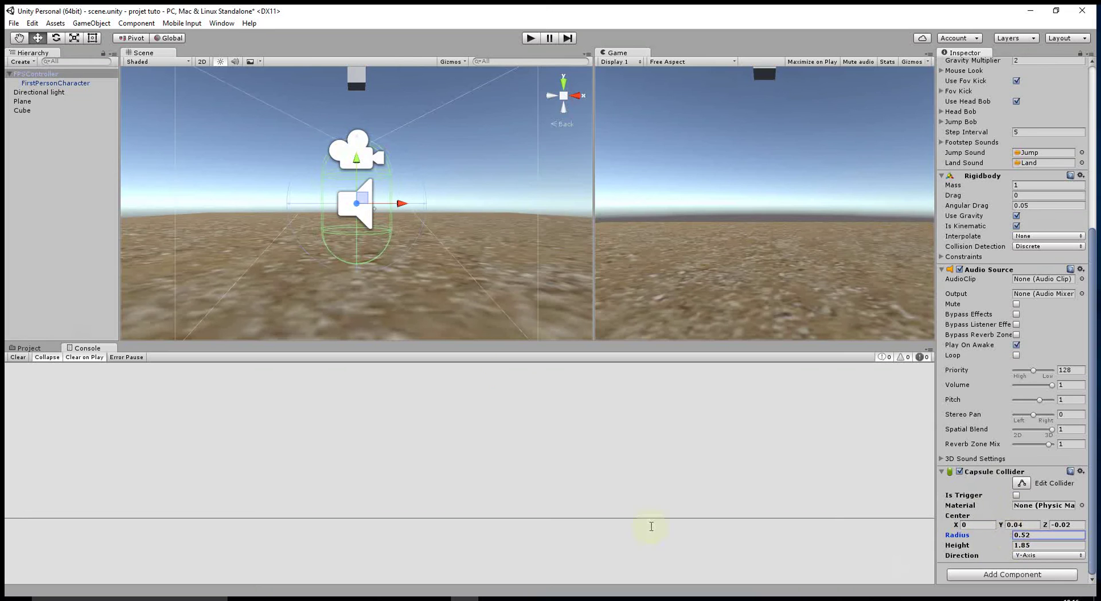
left_click(529, 38)
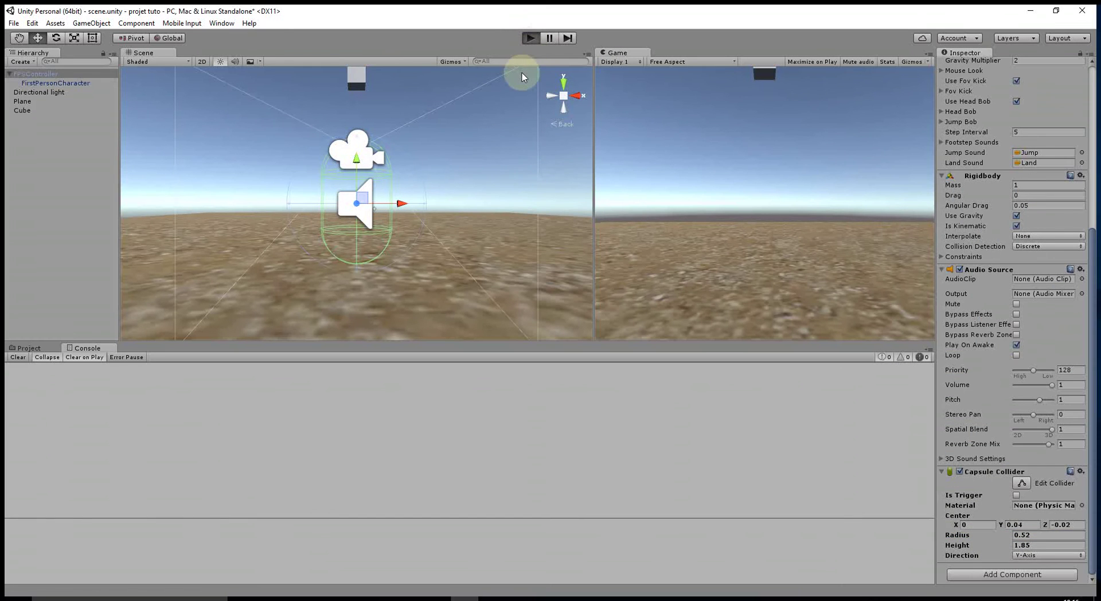
Walk the resized player around, into and away from the cube, then stop play mode
key("w")
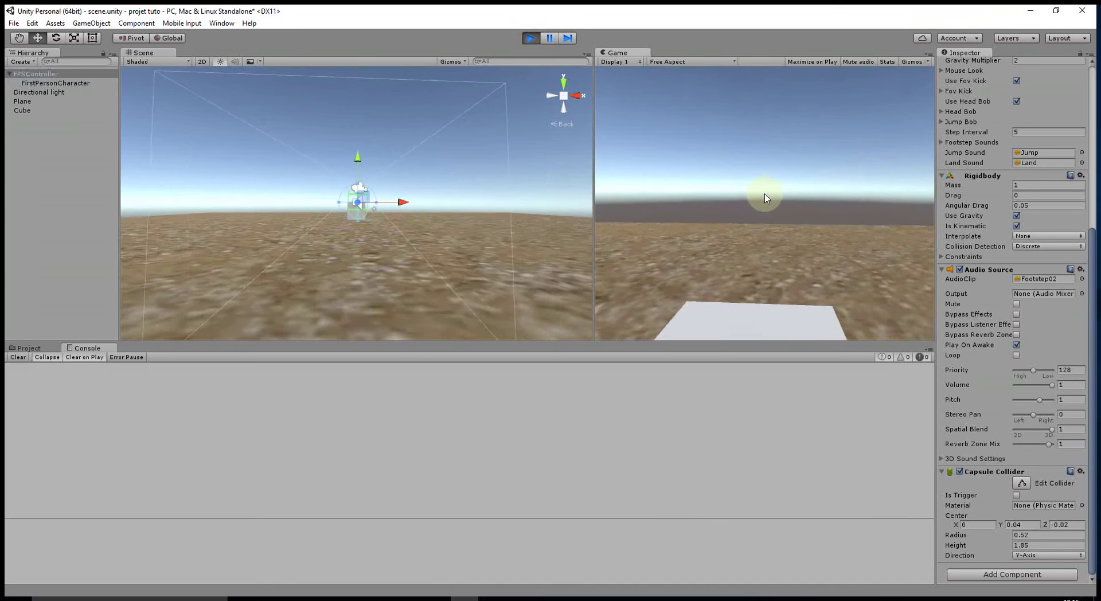
mouse_move(765, 197)
key("w")
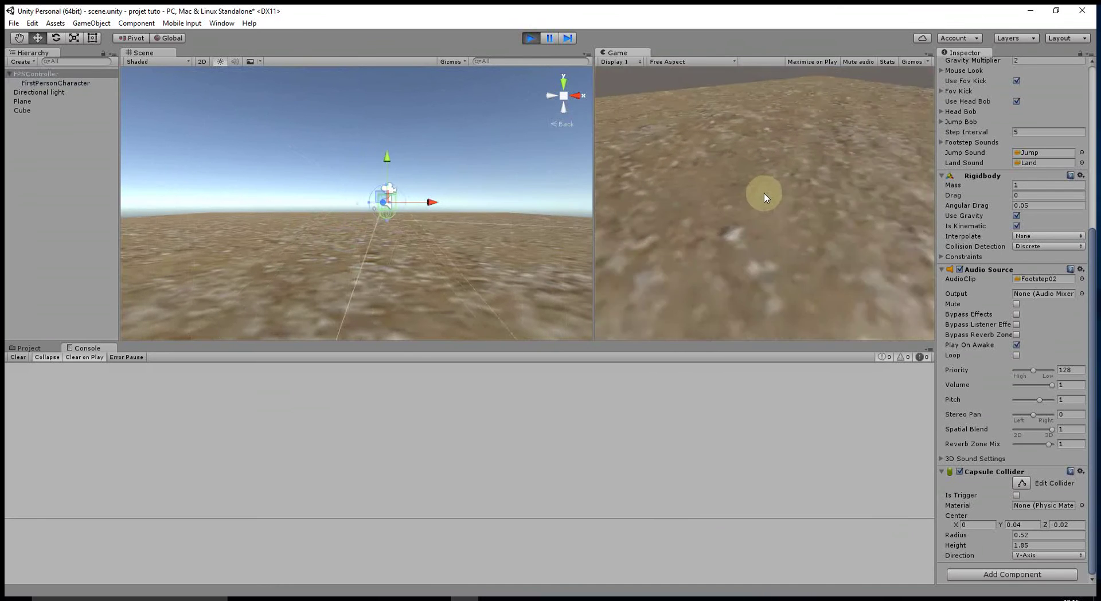
key("w")
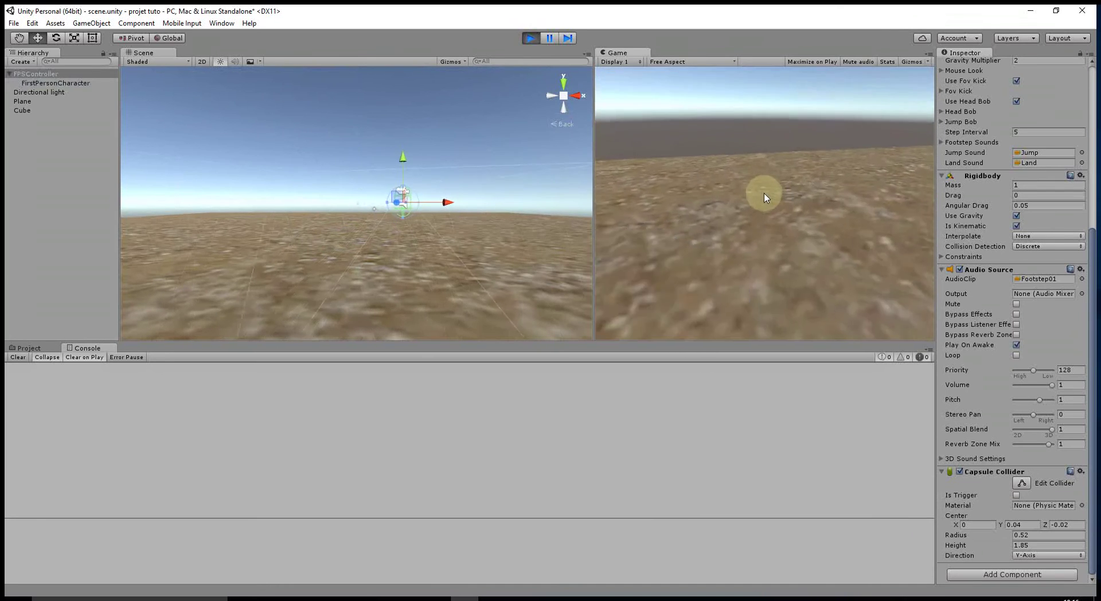
key("s")
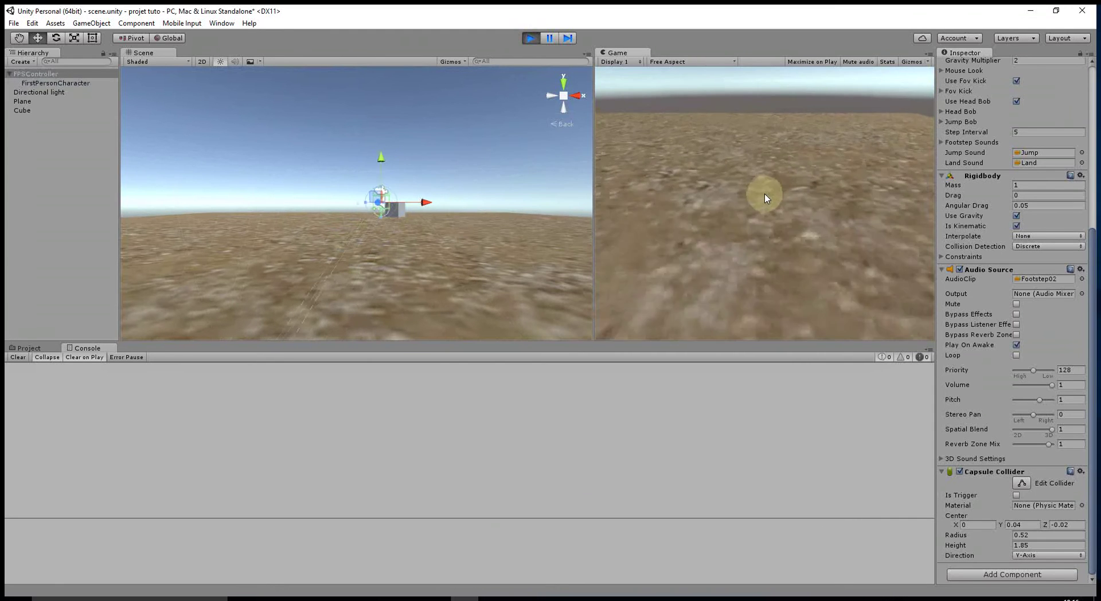
key("s")
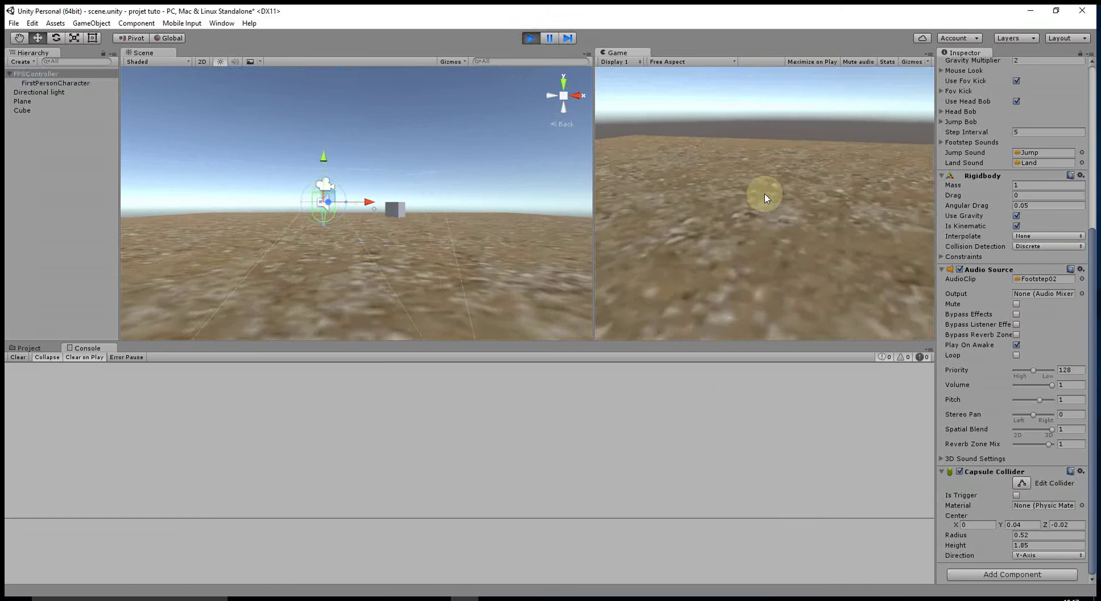
key("w")
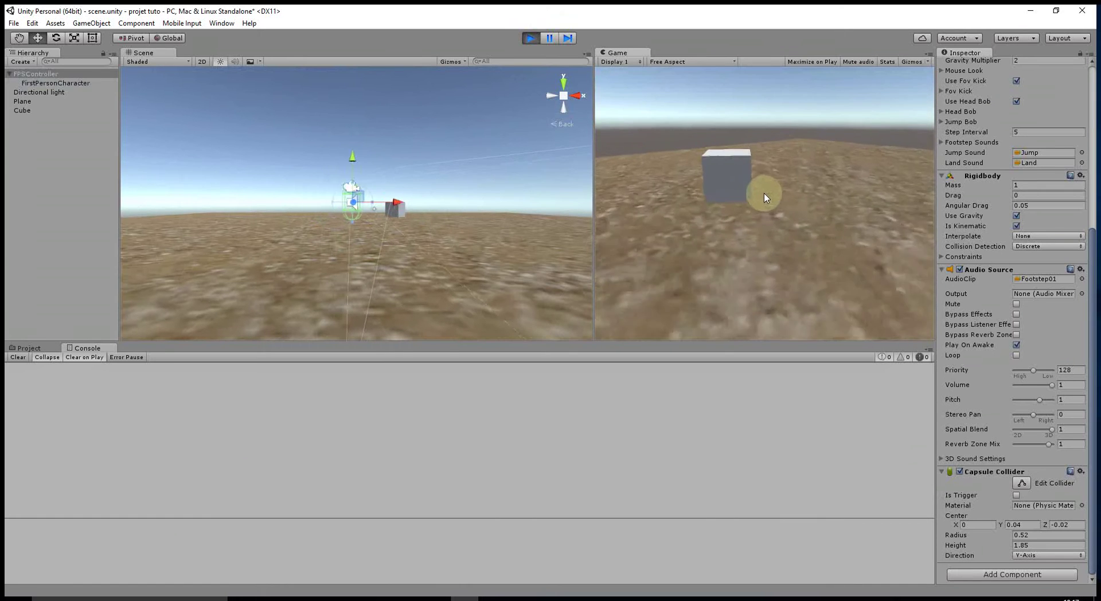
key("s")
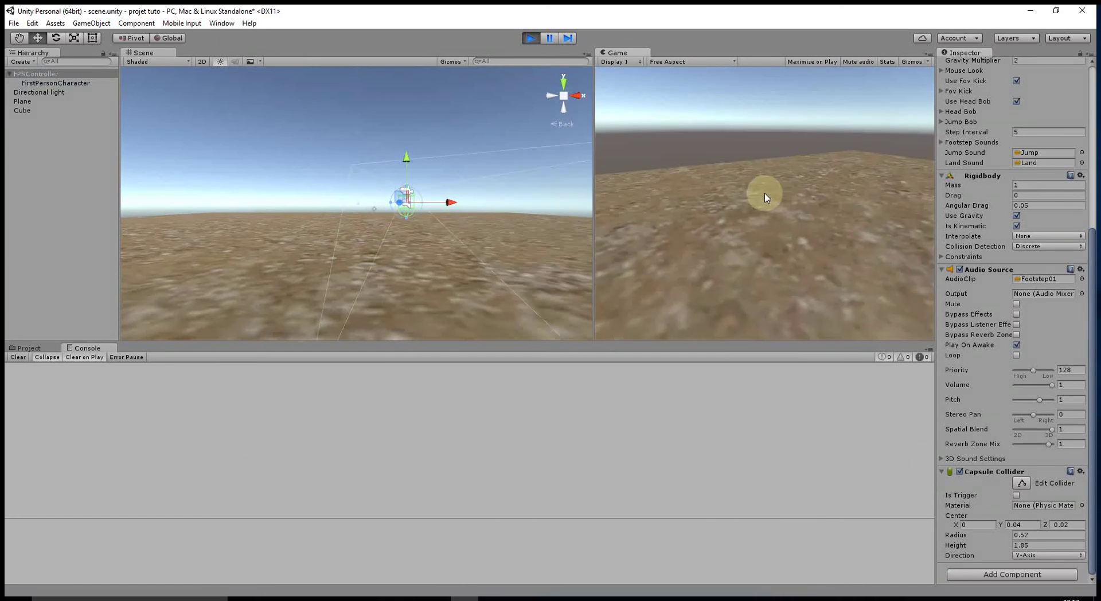
left_click(530, 38)
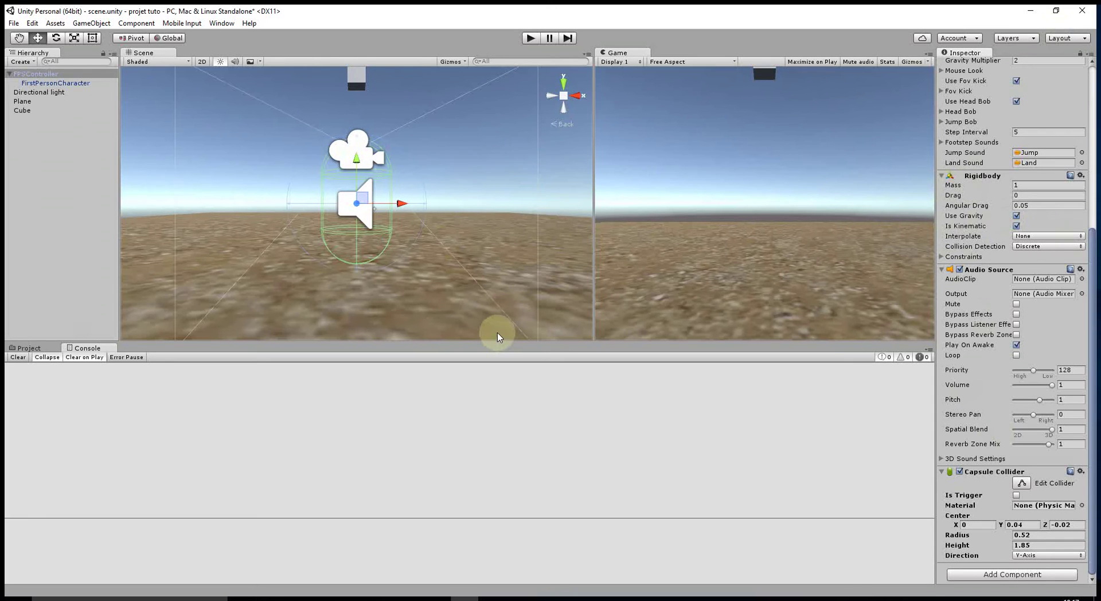
Select the Cube and review the OnCollisionEnter and OnCollisionExit handlers in ScriptCollision.cs
left_click(24, 110)
key("alt+Tab")
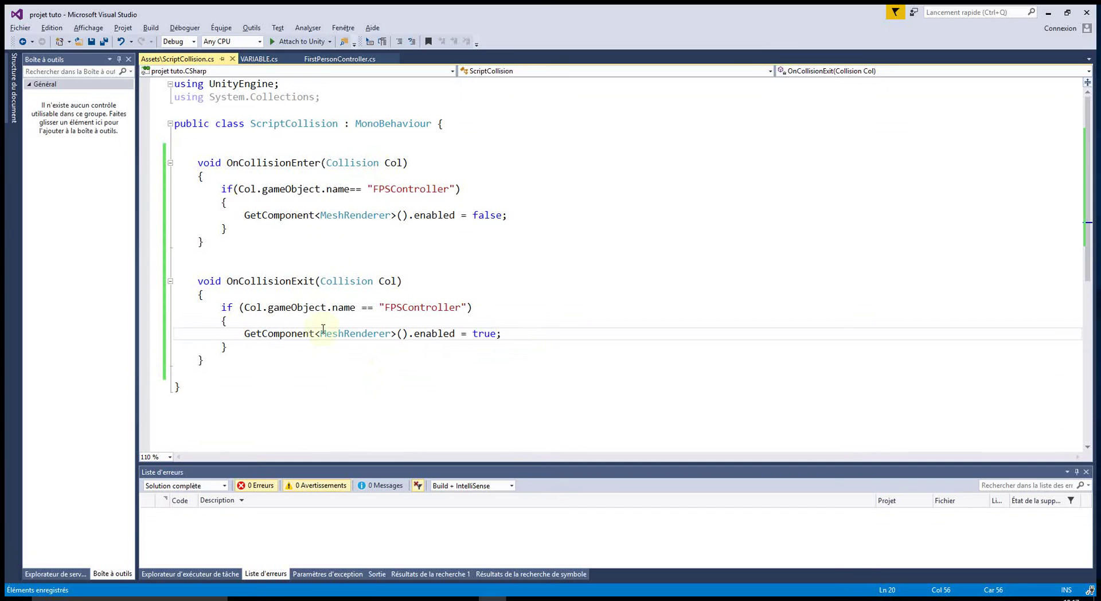
left_click(267, 164)
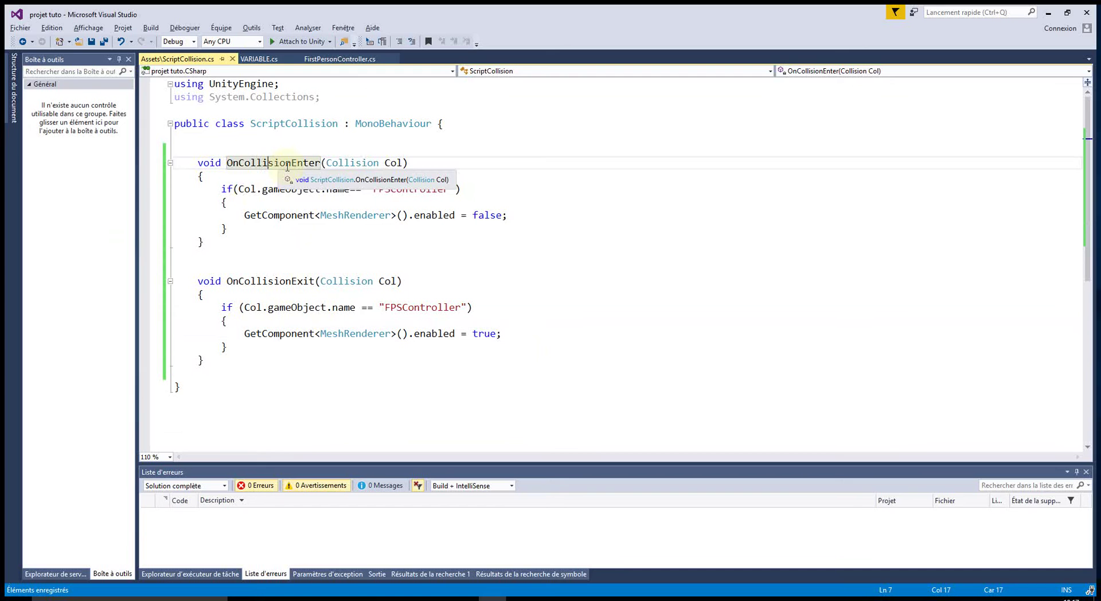
left_click(324, 256)
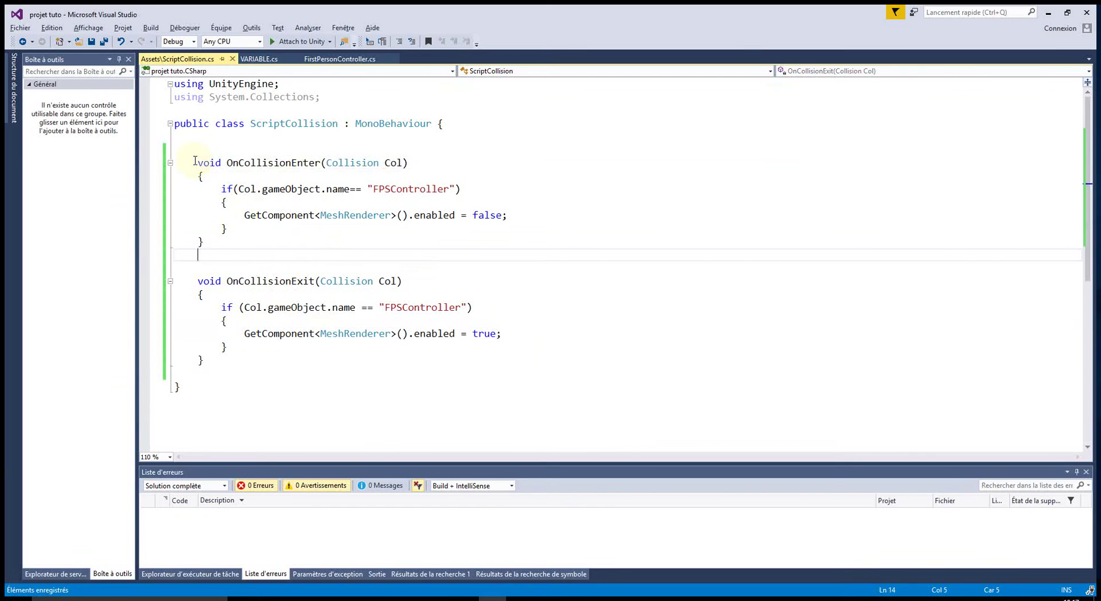
key("alt+Tab")
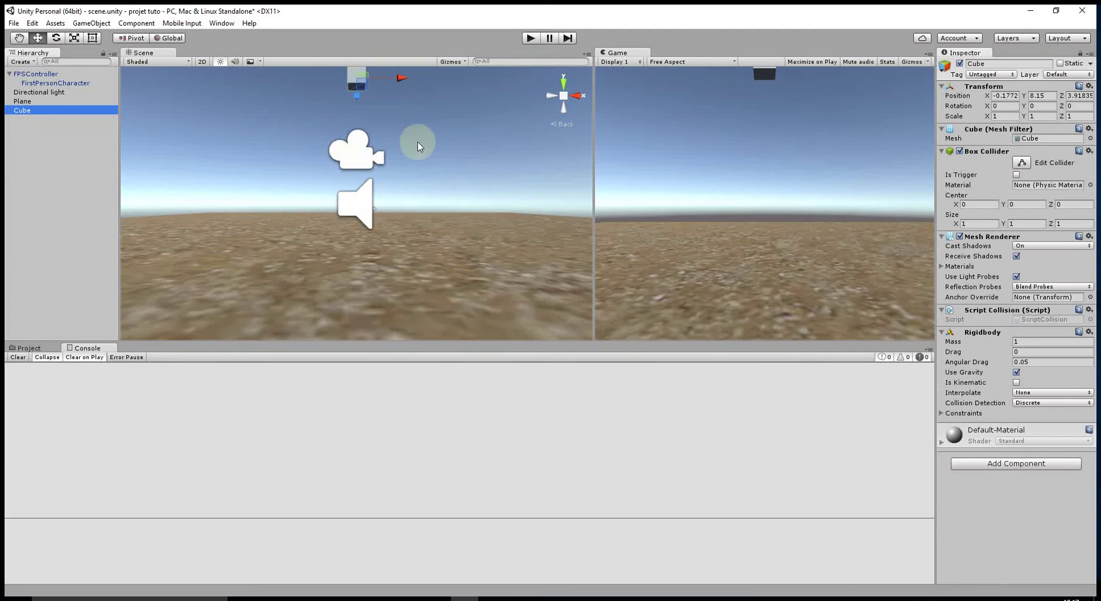
Drag the cube down onto the ground at Position Y 0.5
scroll(365, 131, "down", 3)
scroll(368, 112, "down", 3)
scroll(364, 116, "down", 3)
left_click_drag(352, 84, 366, 162)
Select the Cube and enable Is Trigger on its Box Collider
left_click(530, 38)
double_click(22, 111)
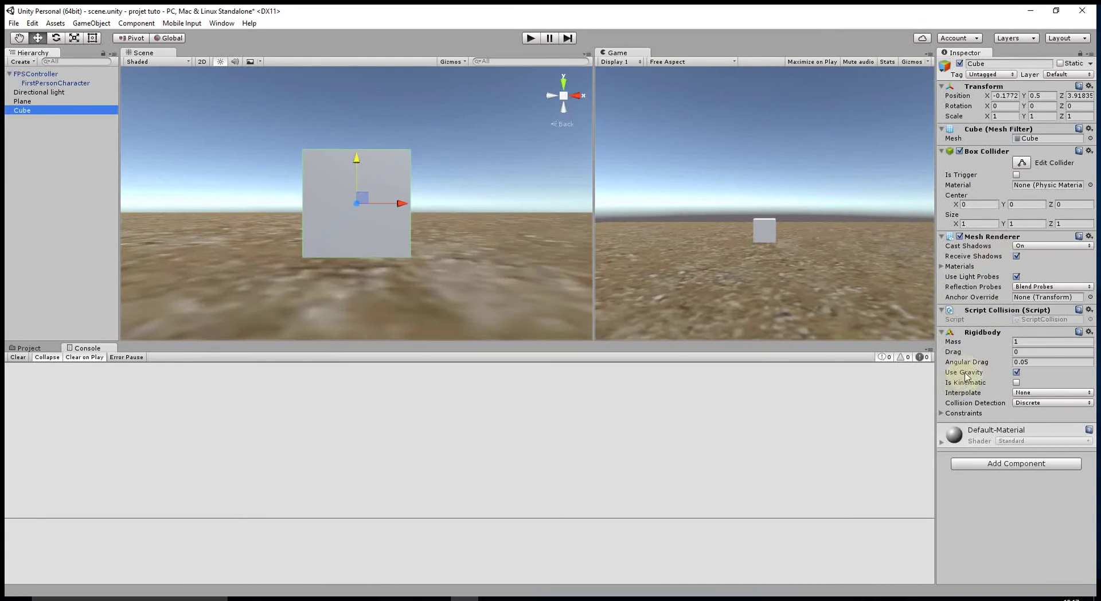
left_click(1016, 175)
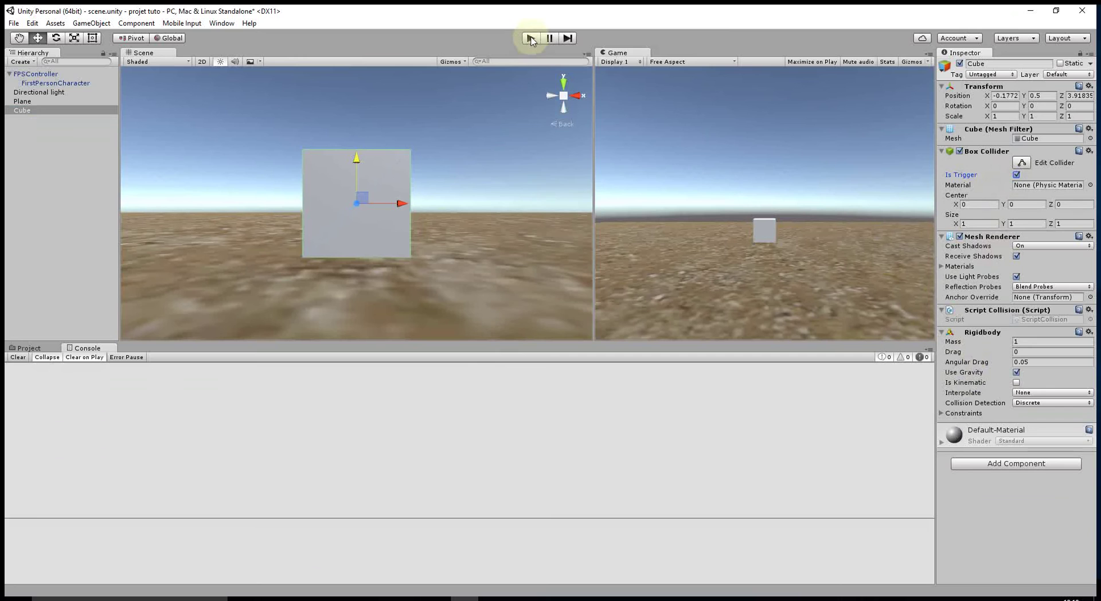
Delete the OnCollisionEnter and OnCollisionExit methods from ScriptCollision.cs, save, and return to Unity
left_click(465, 595)
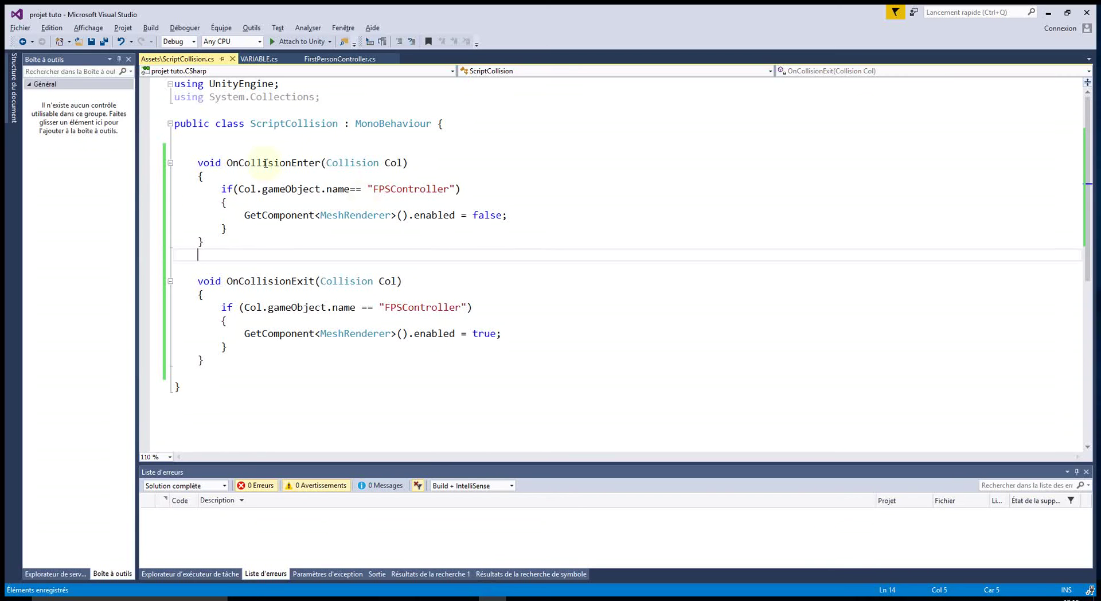
left_click_drag(194, 163, 205, 360)
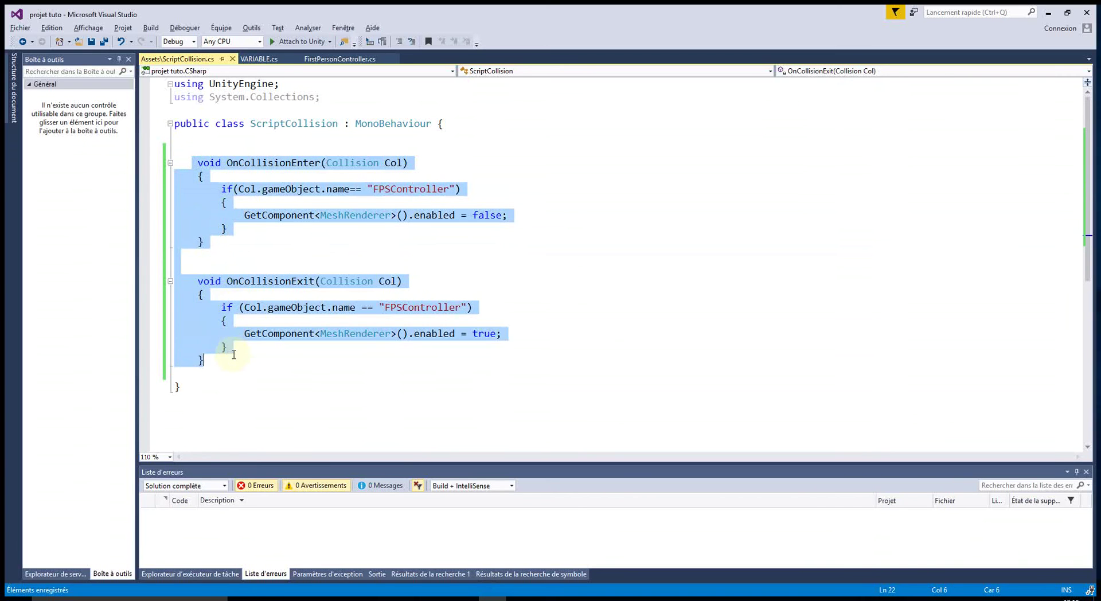
key("Delete")
left_click(91, 41)
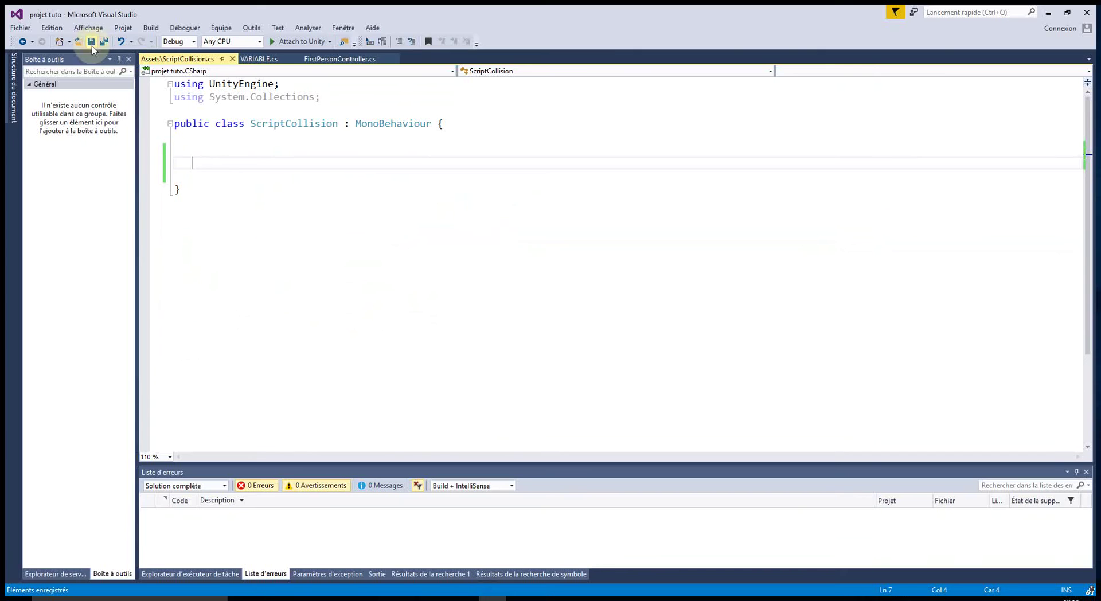
key("alt+Tab")
left_click(529, 38)
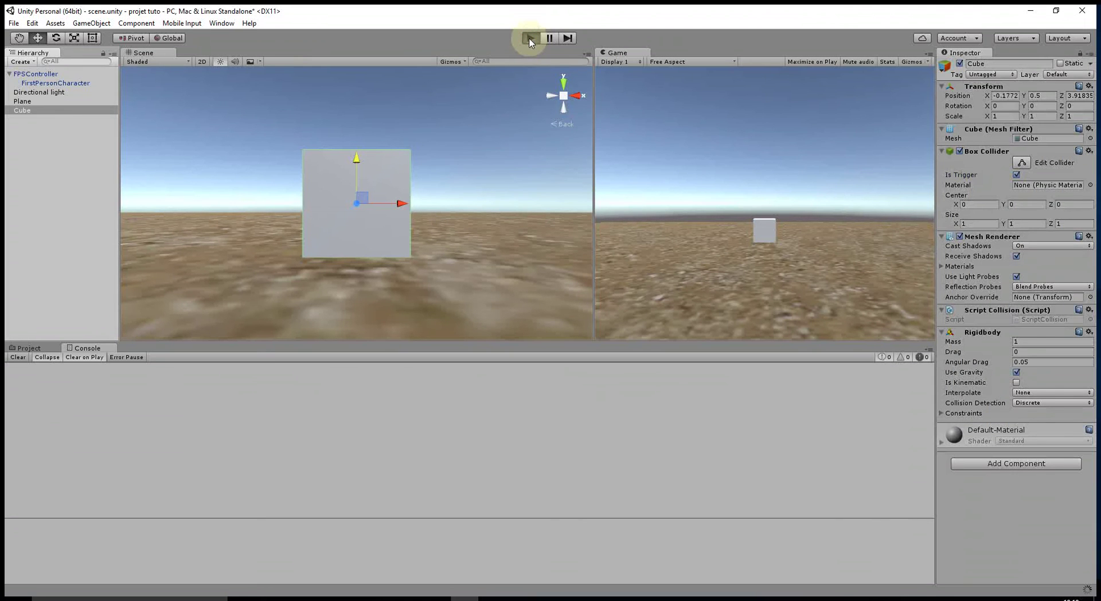
Play-test the scene twice, walking and jumping the player over and past the cube
left_click(767, 197)
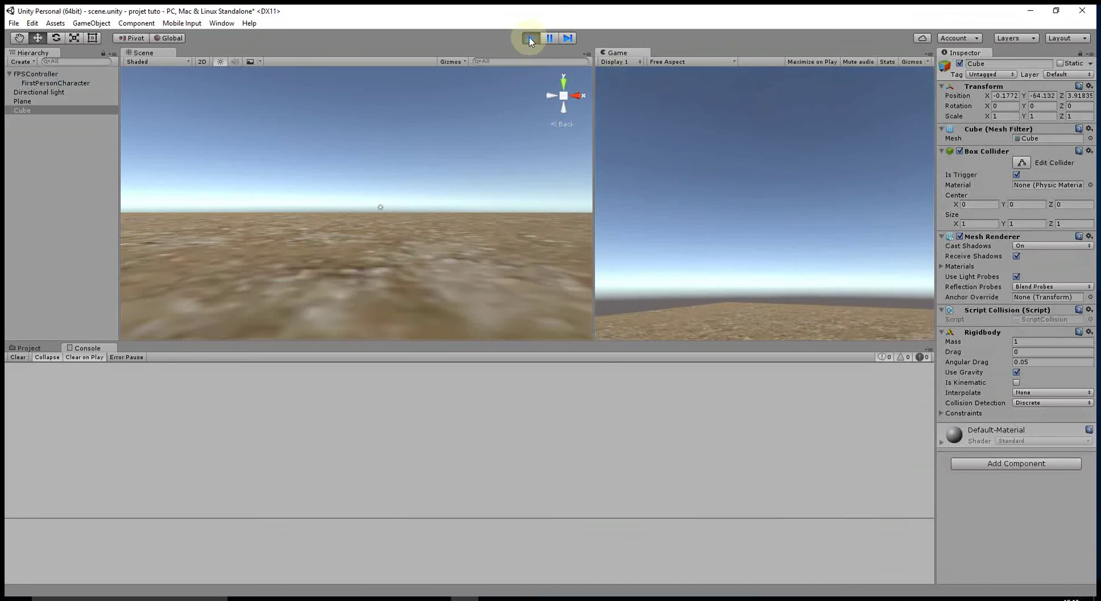
left_click(529, 37)
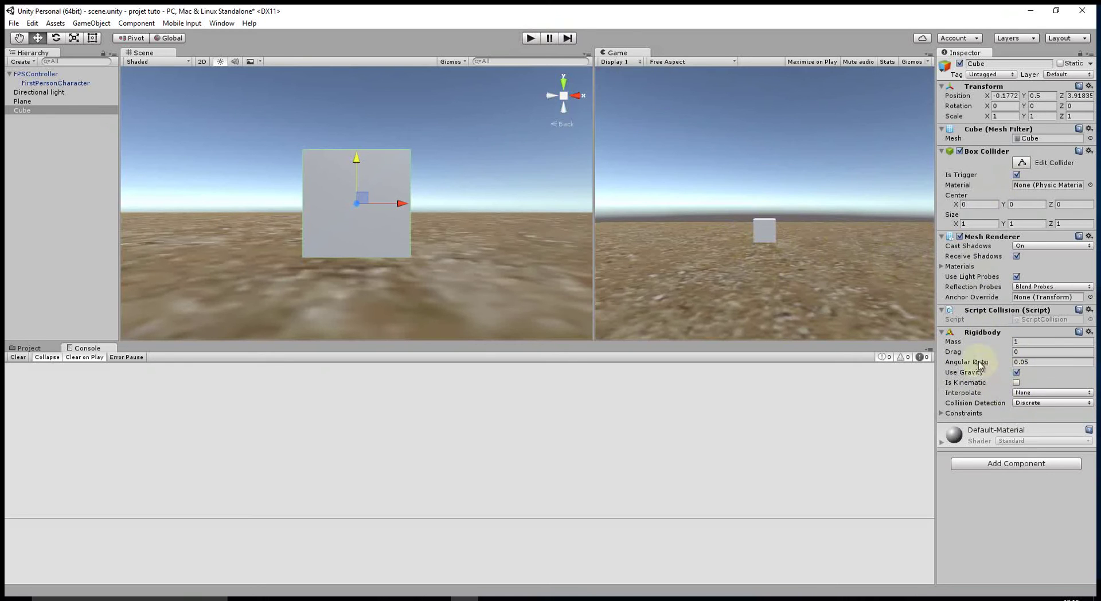
left_click(531, 38)
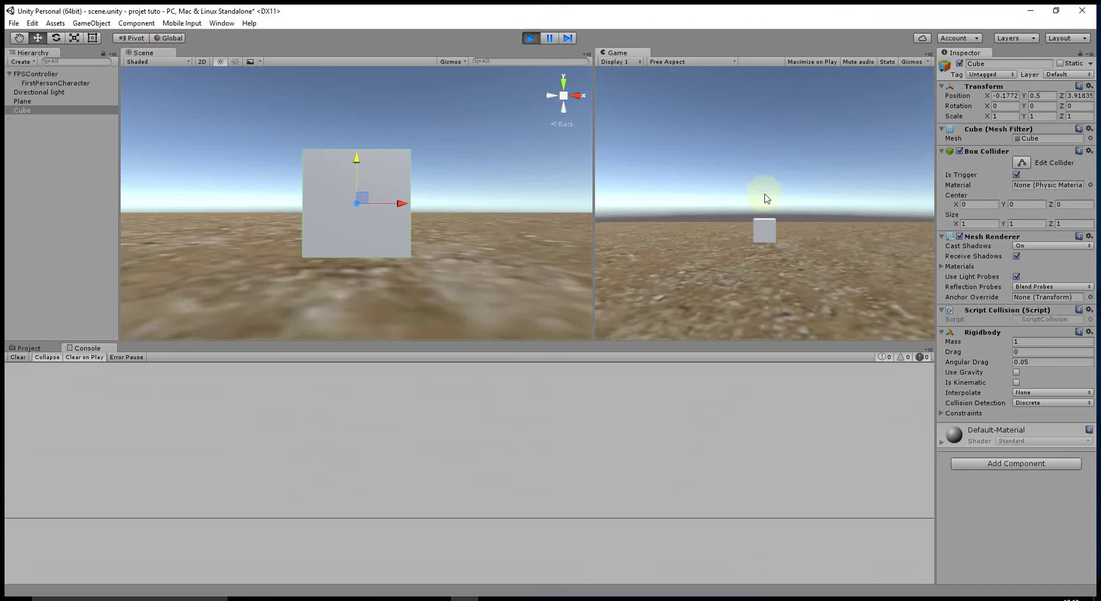
key("w")
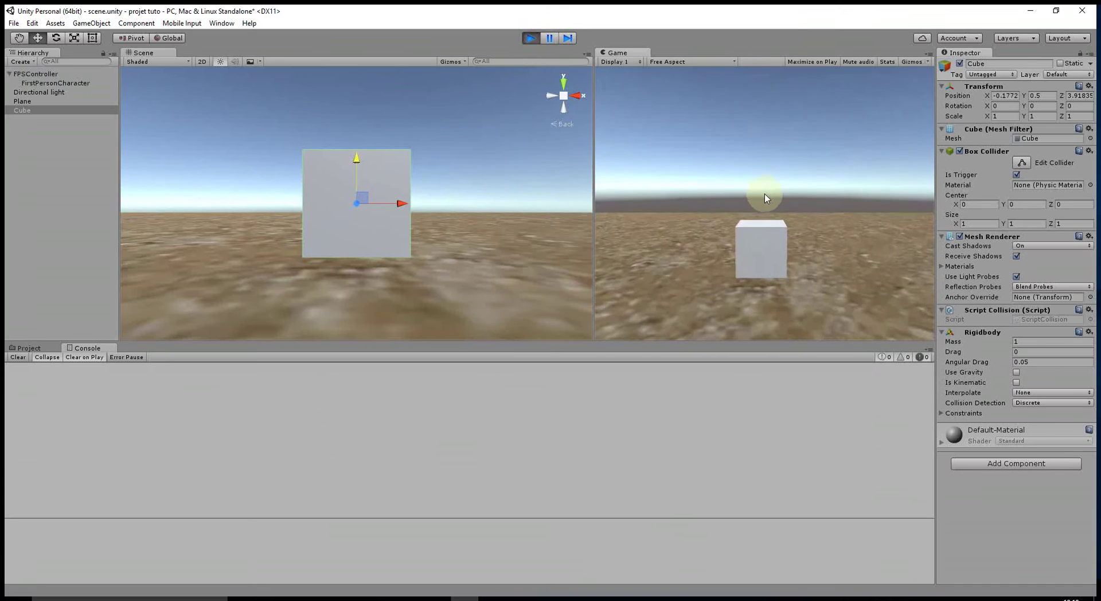
key("space")
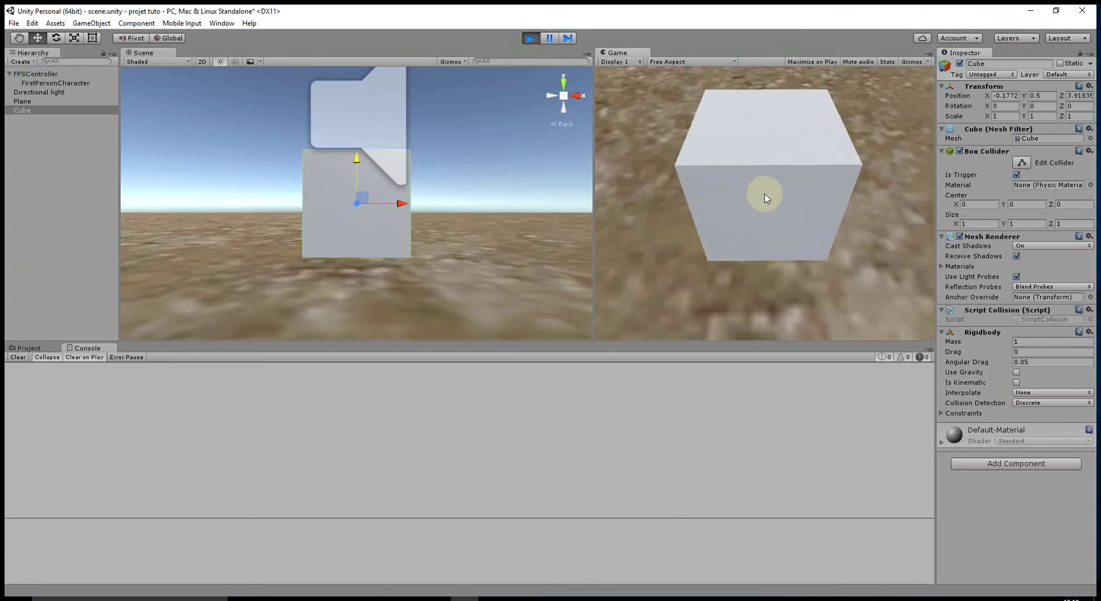
key("space")
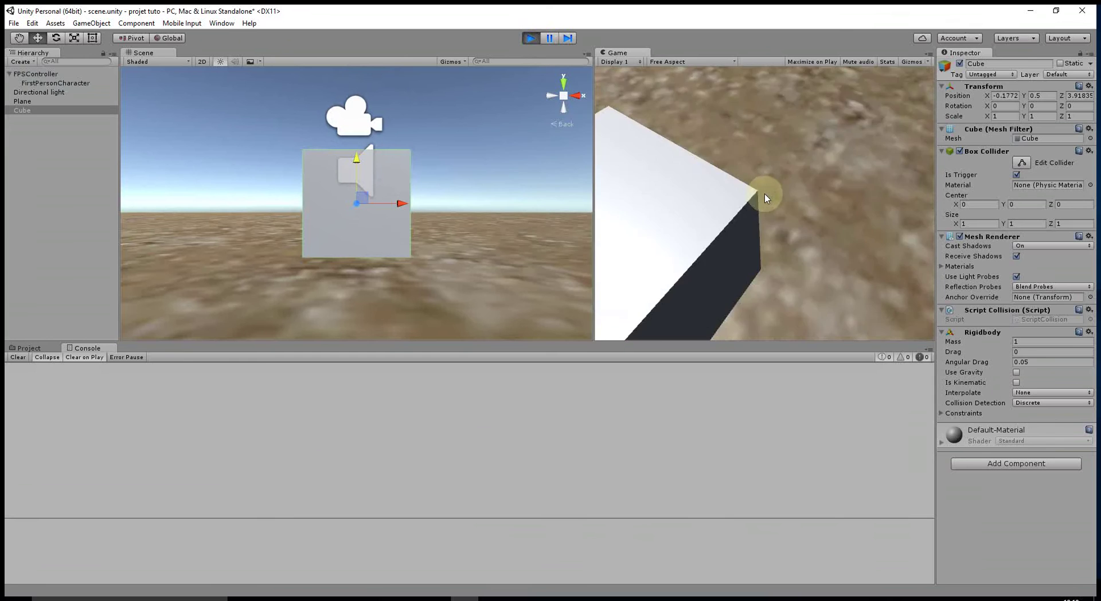
key("w")
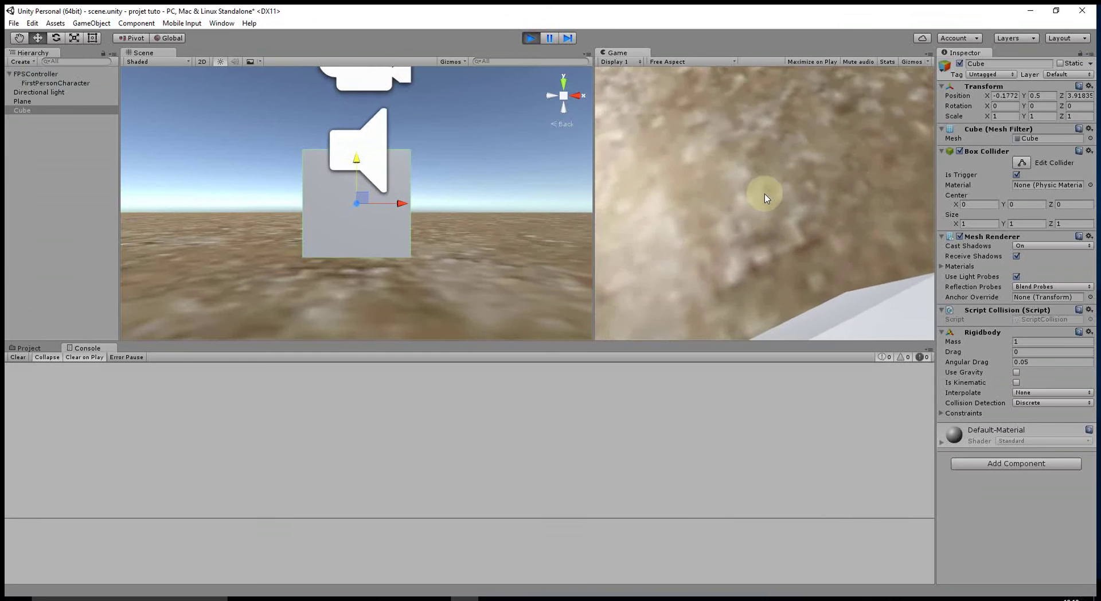
left_click(530, 38)
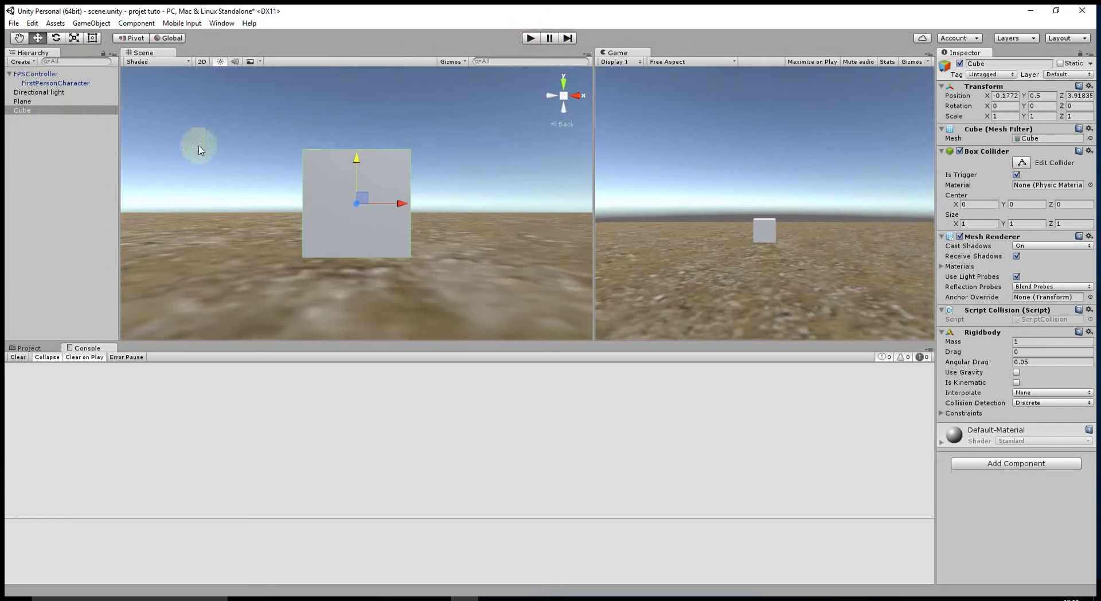
Hide the Cube's Mesh Renderer and stretch its collider left and right in Top view
left_click(959, 236)
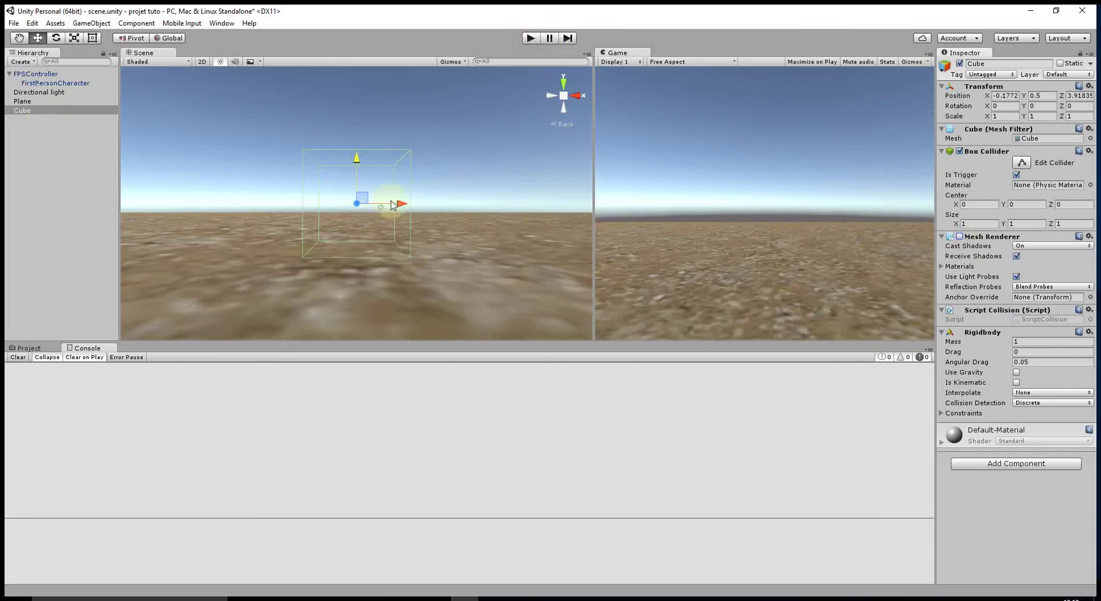
left_click(1021, 162)
left_click(563, 85)
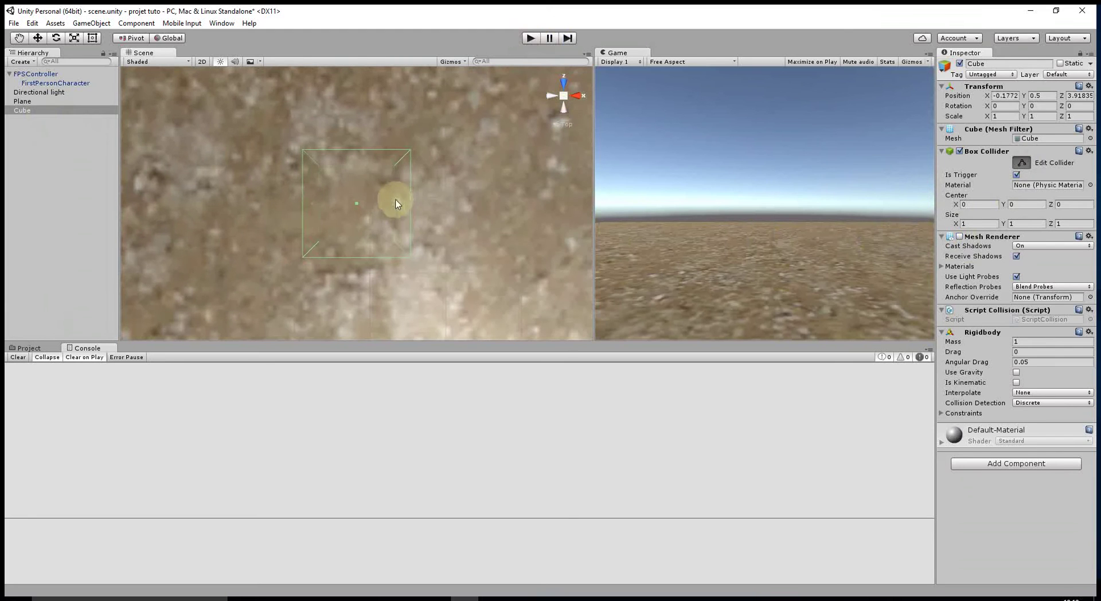
left_click_drag(408, 201, 561, 216)
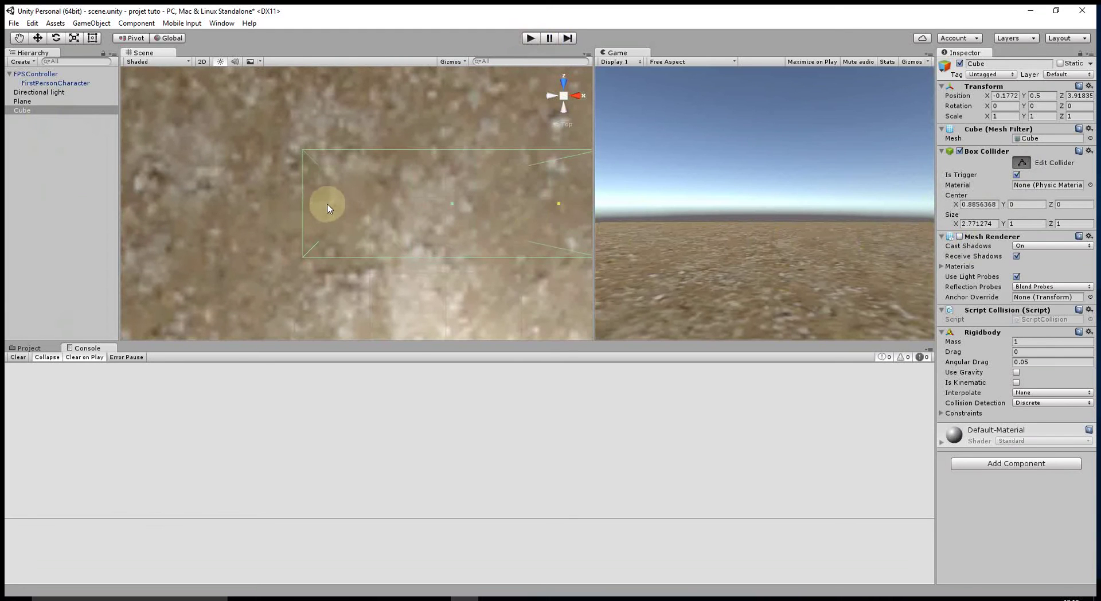
left_click_drag(310, 203, 133, 203)
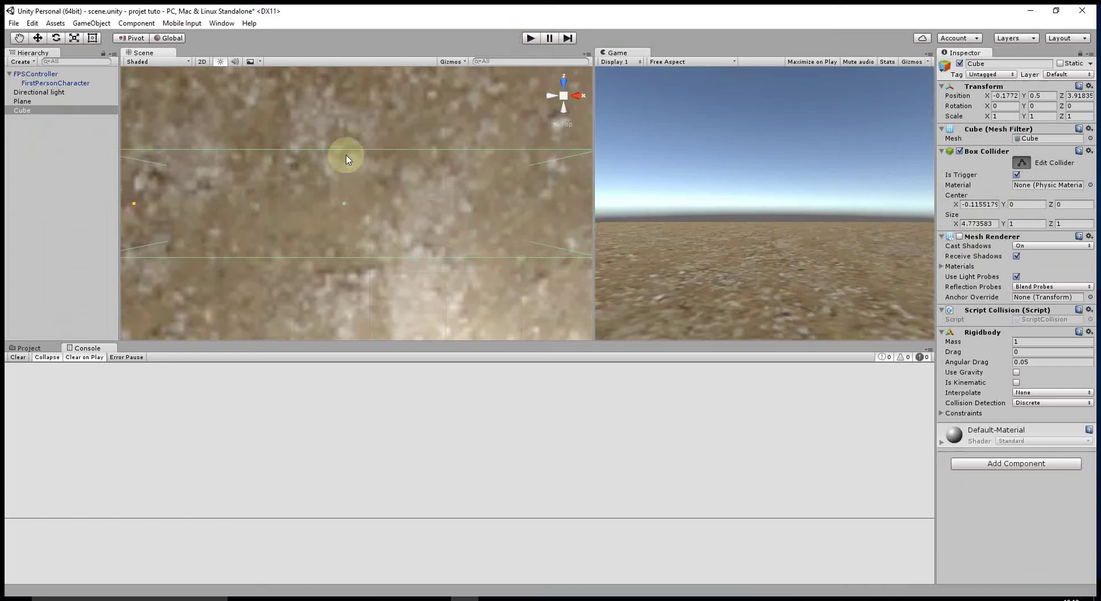
left_click(349, 132)
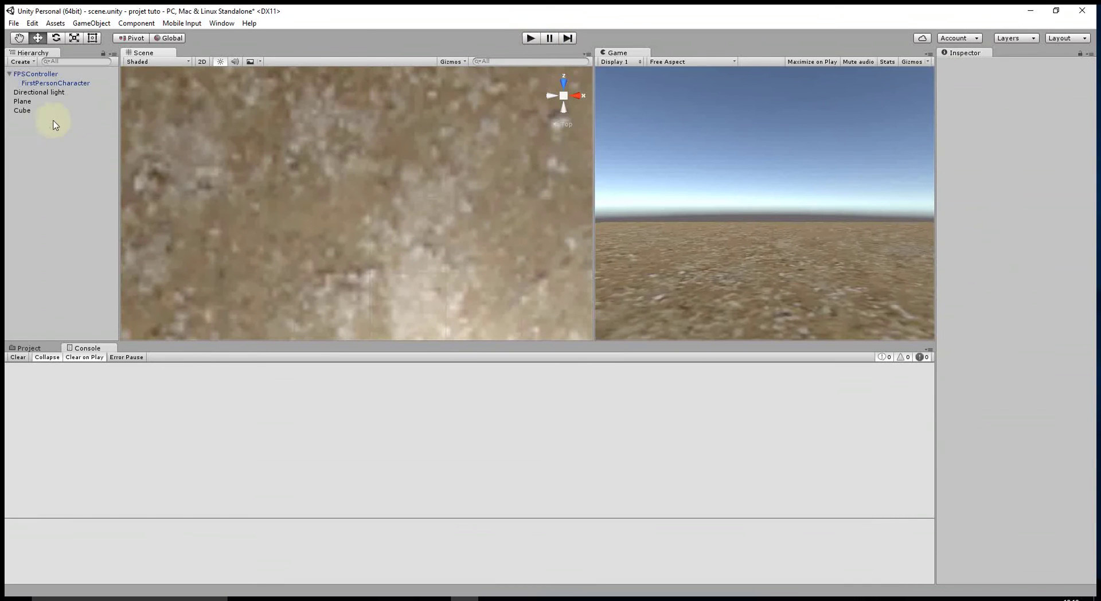
Reselect the Cube and stretch its collider along Z to size 4.696292
left_click(30, 111)
key("f")
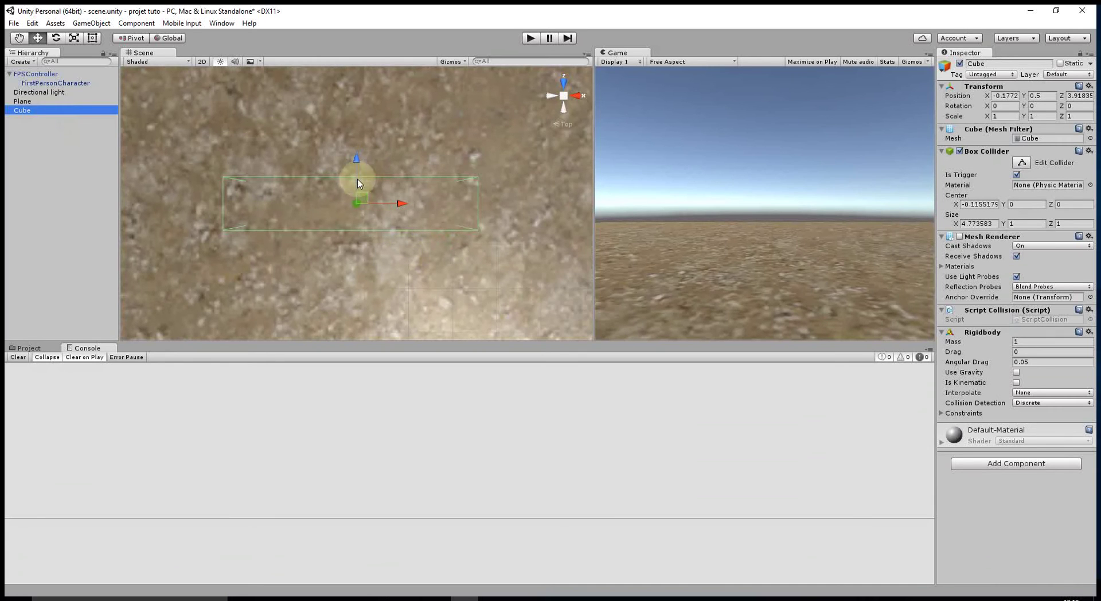
left_click(1021, 164)
scroll(407, 205, "up", 1)
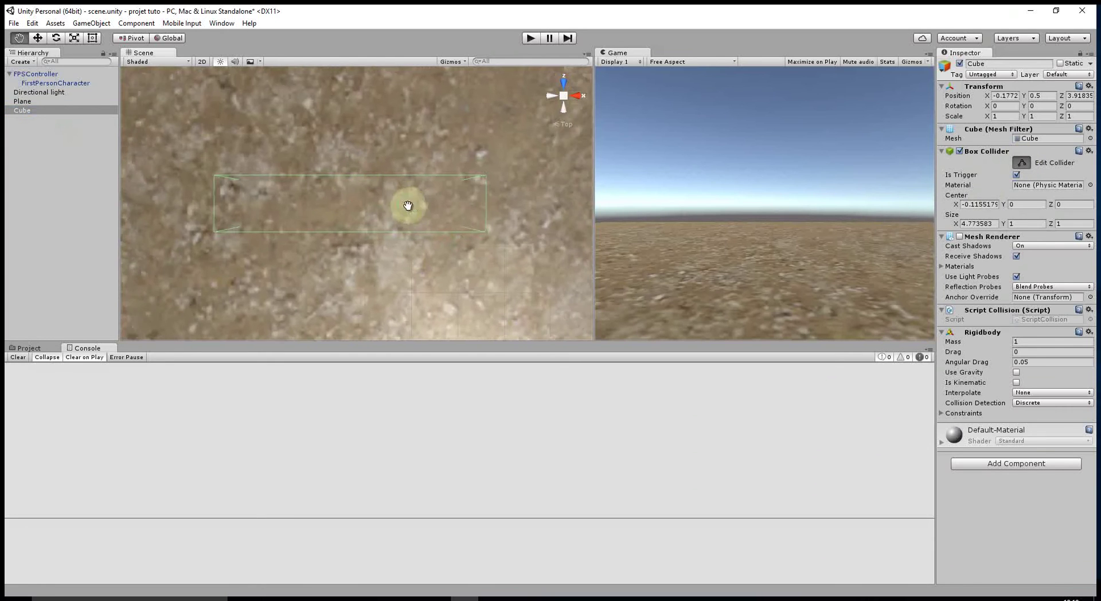
middle_click_drag(408, 205, 405, 93)
left_click_drag(345, 113, 335, 179)
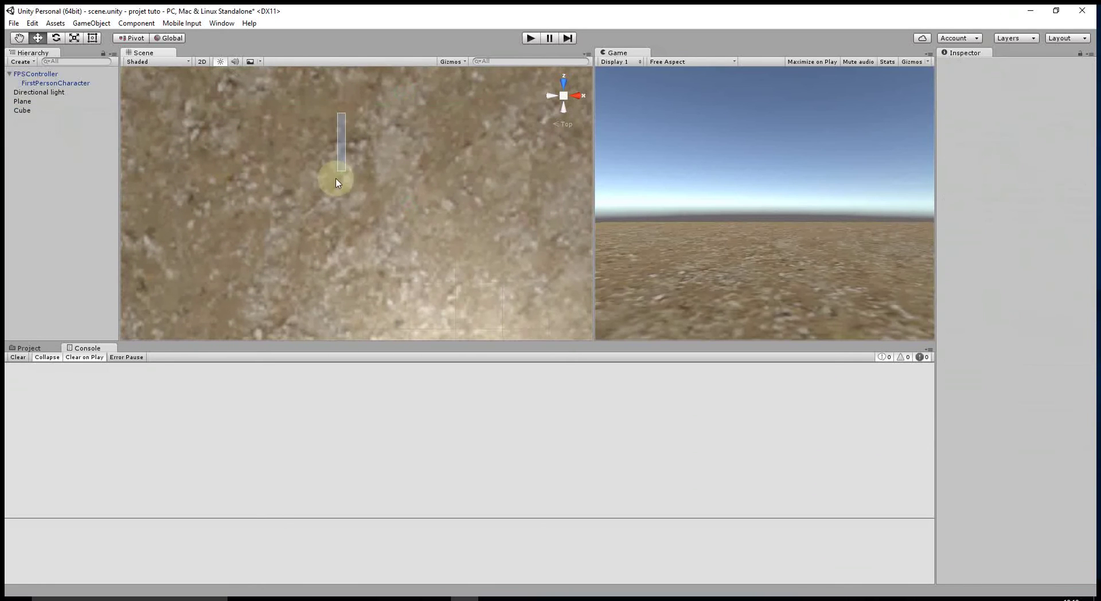
left_click(27, 110)
left_click(1022, 162)
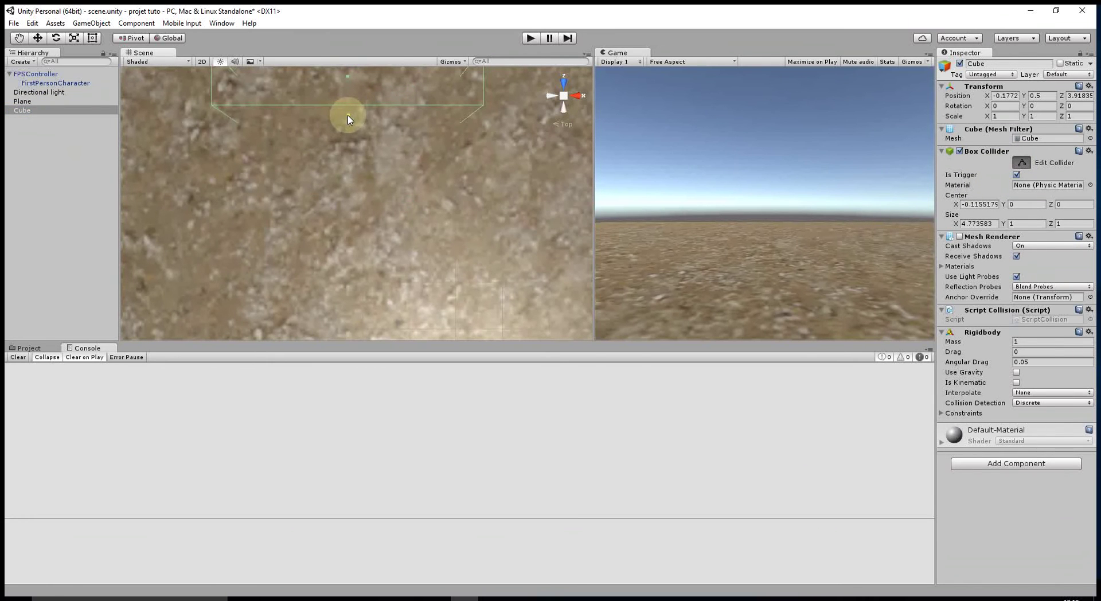
left_click_drag(347, 119, 337, 307)
scroll(442, 184, "down", 5)
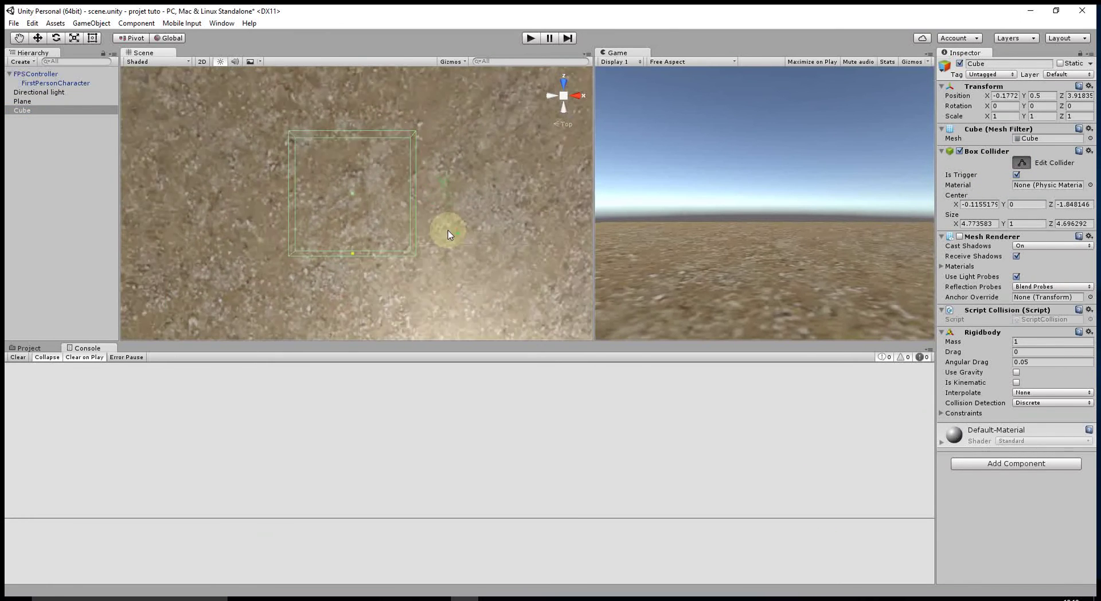
scroll(450, 232, "down", 4)
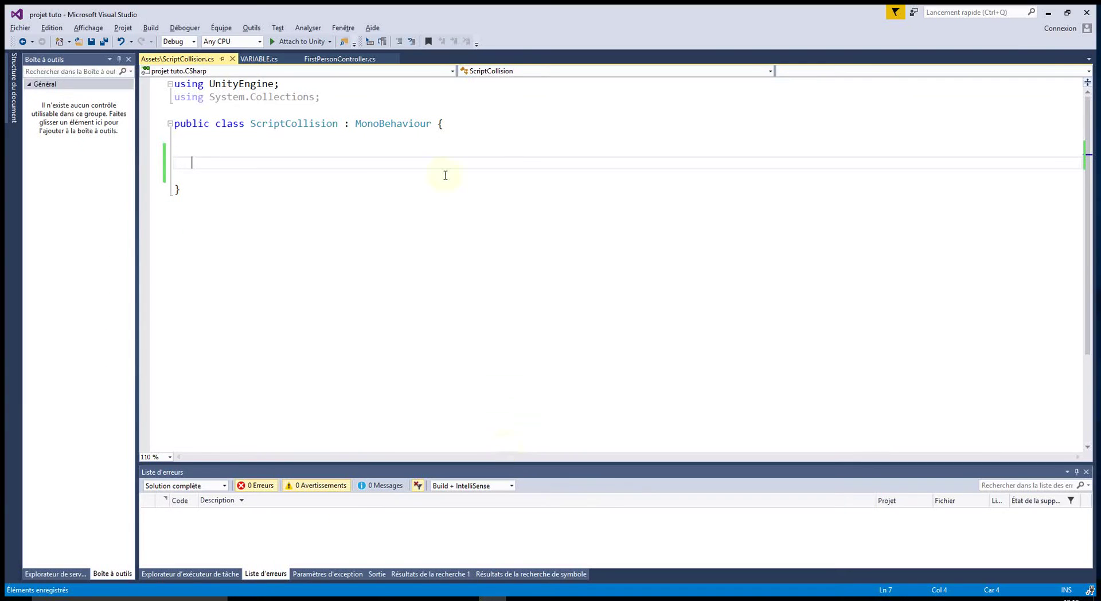
Write the OnTriggerEnter(Collider Other) method with an opening brace
type("void OnTri")
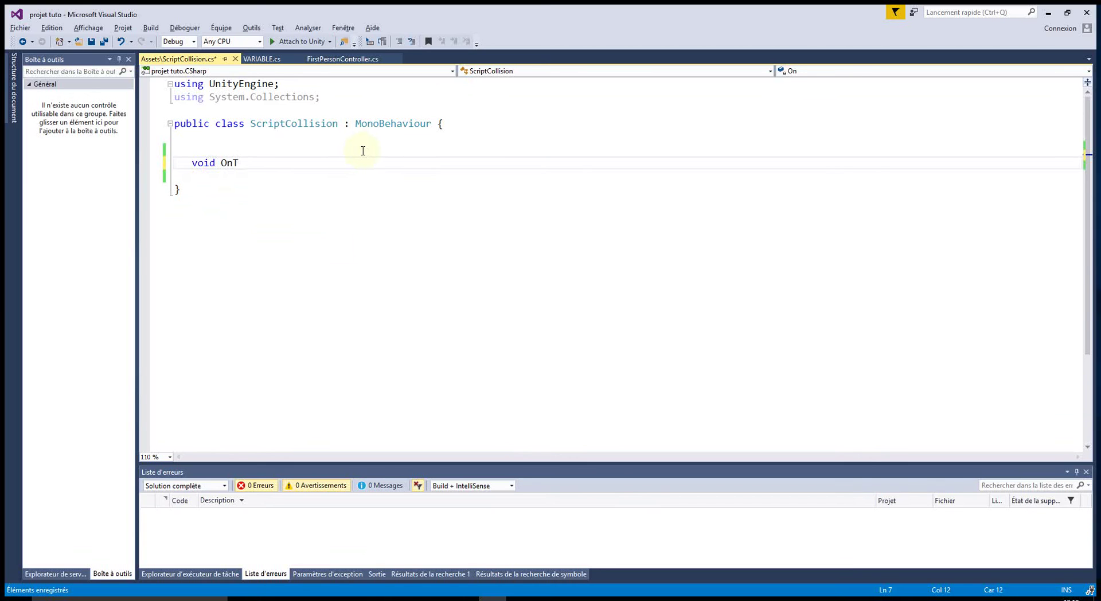
type("ggerEnter(")
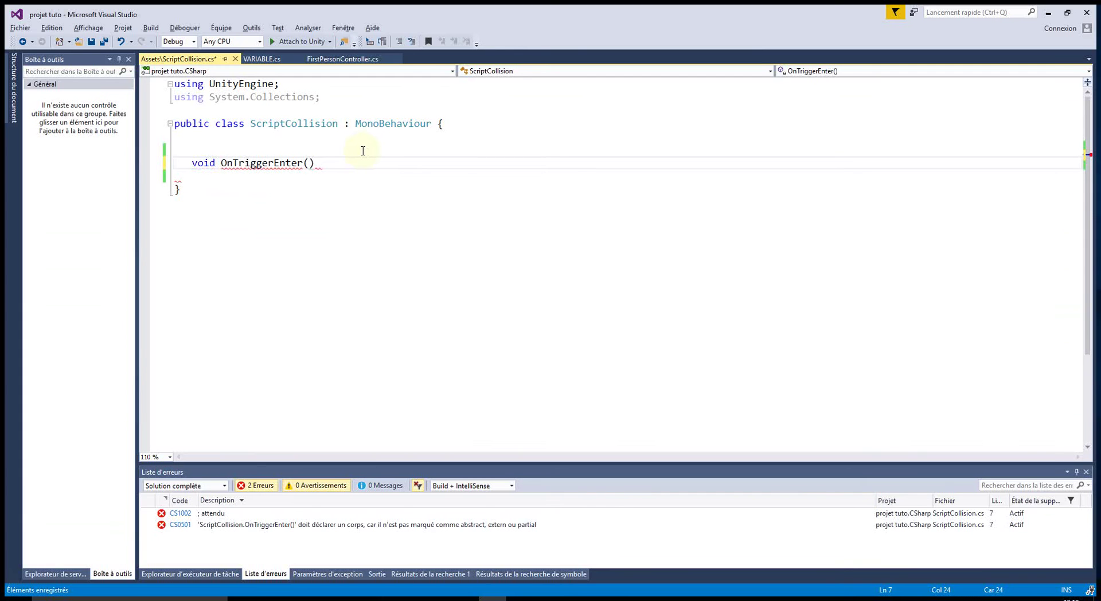
type("ollider")
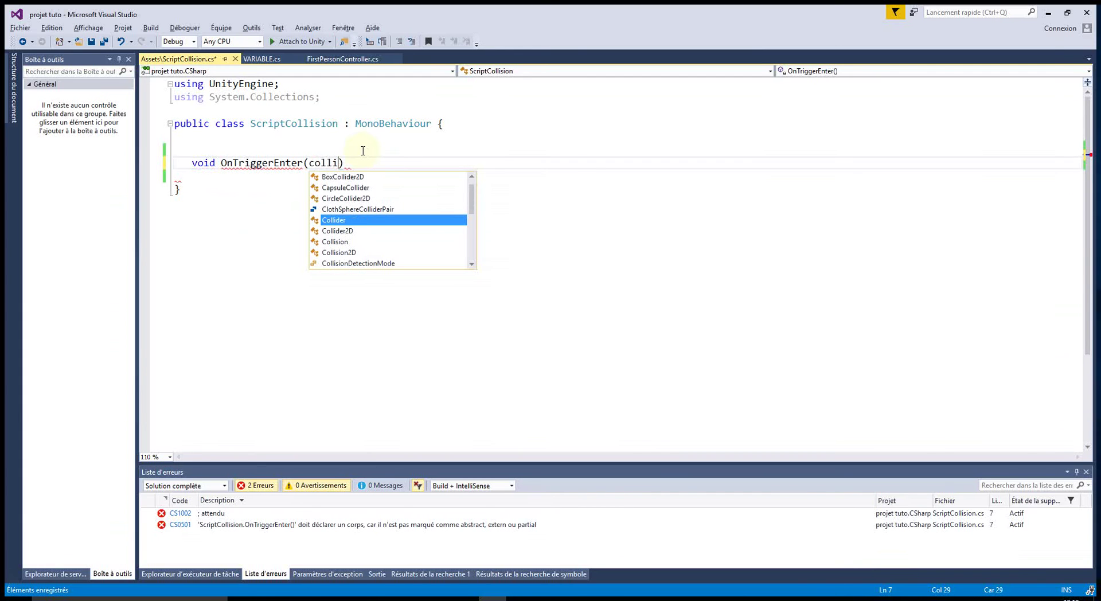
type(" O")
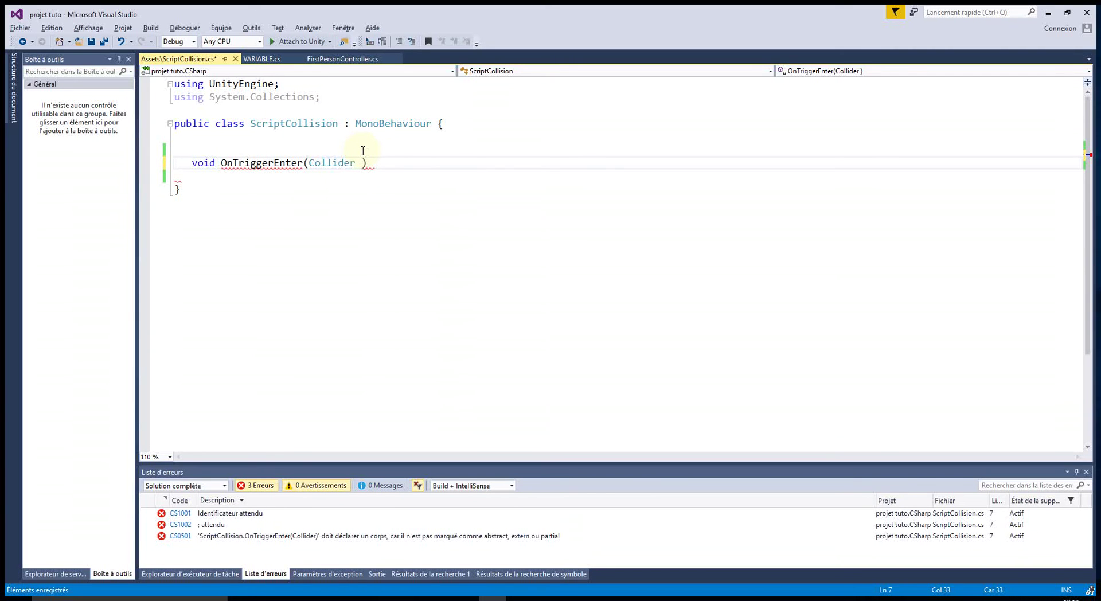
type("ther")
type(")")
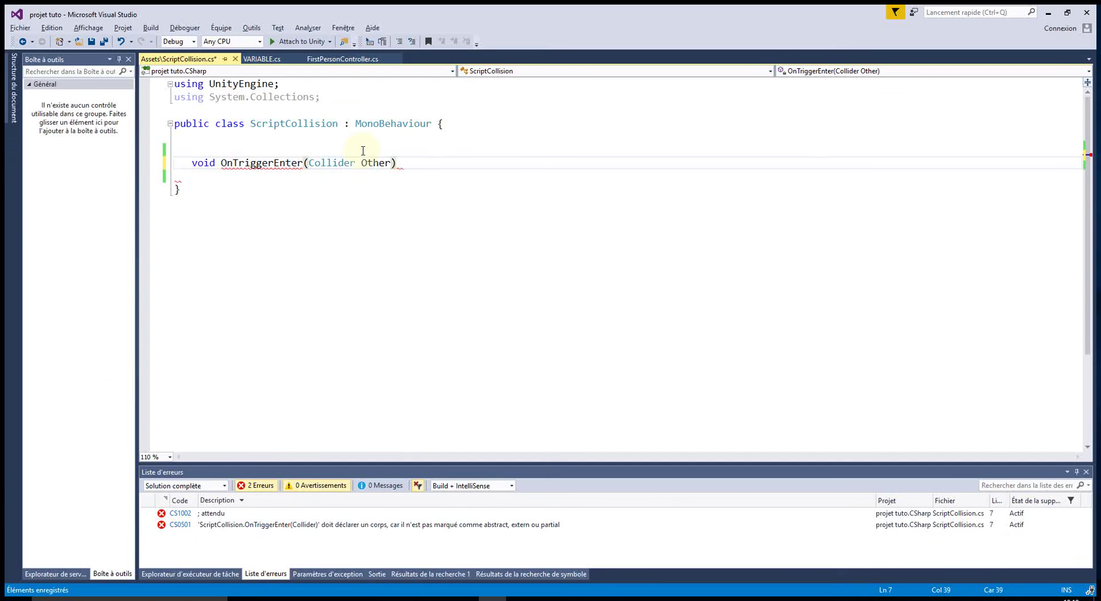
key("Return")
type("{")
key("Return")
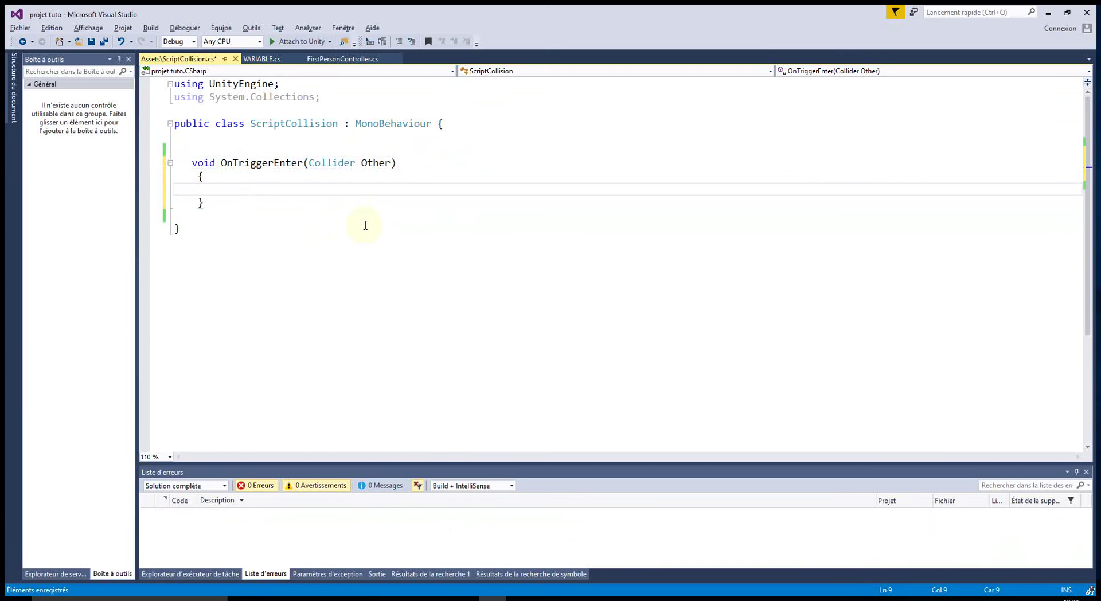
Add Debug.Log("qq chose est entré dans la zone"); inside OnTriggerEnter and save
type("debug")
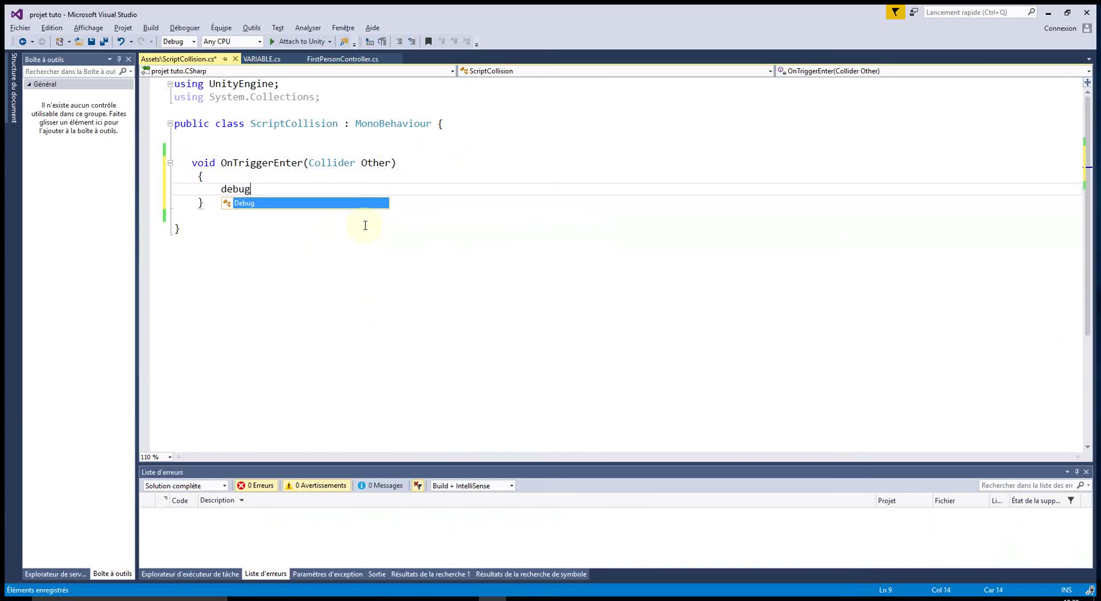
type(".log")
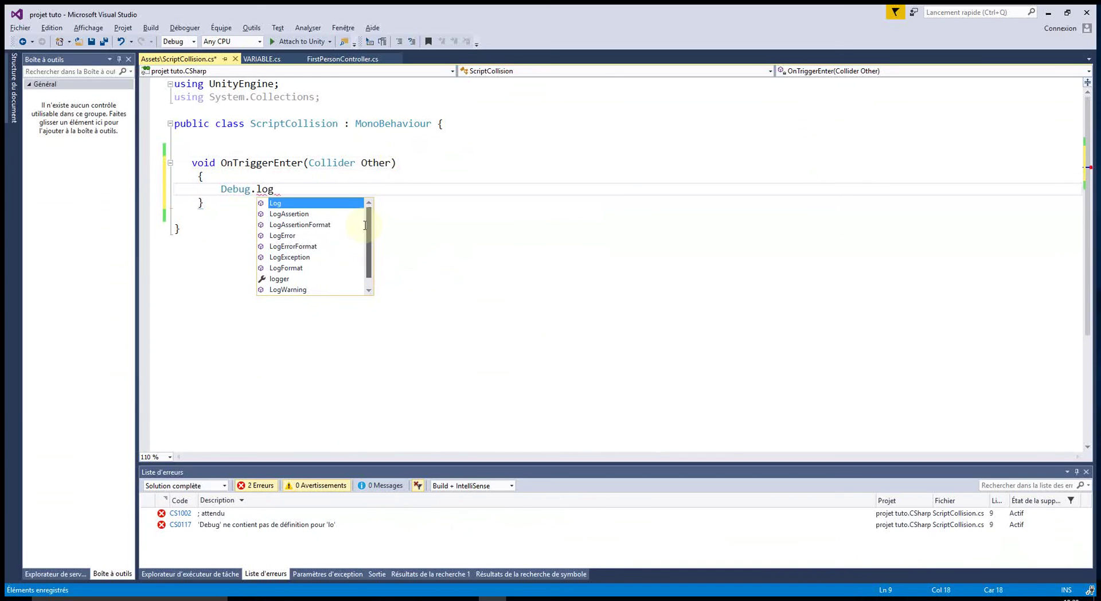
type("(")
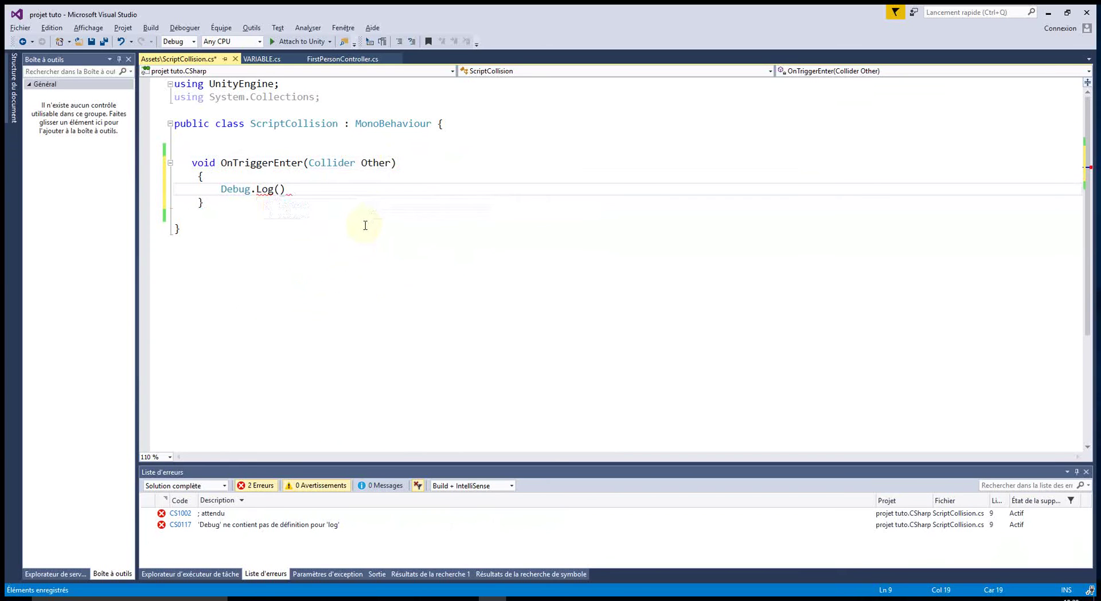
type("L")
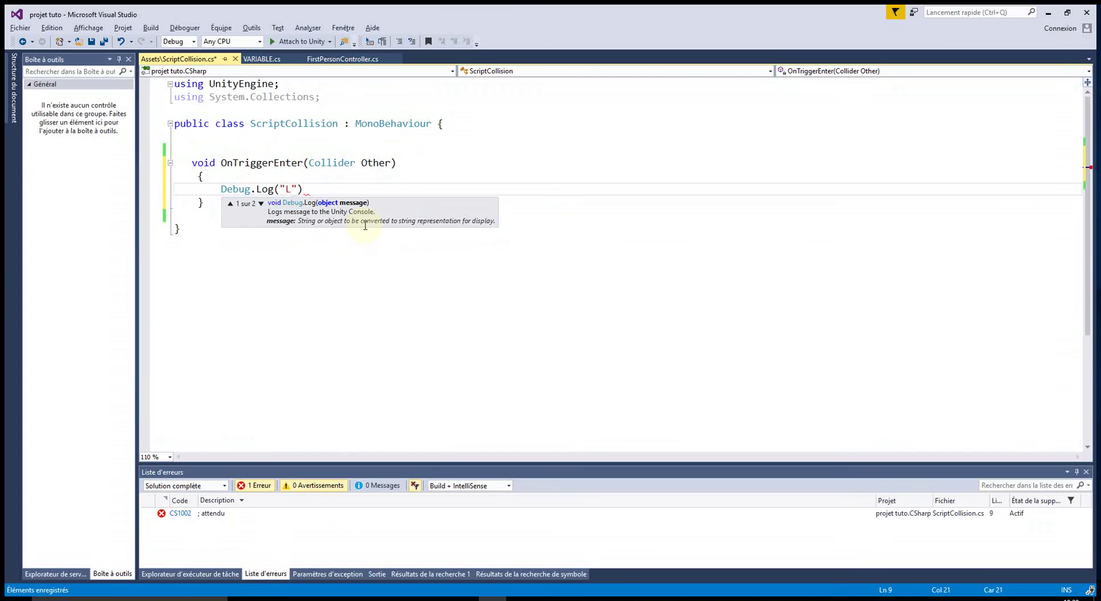
key("BackSpace")
type("qq chj")
type("se est entr")
type("é dd")
key("BackSpace")
key("BackSpace")
type("dans la zone")
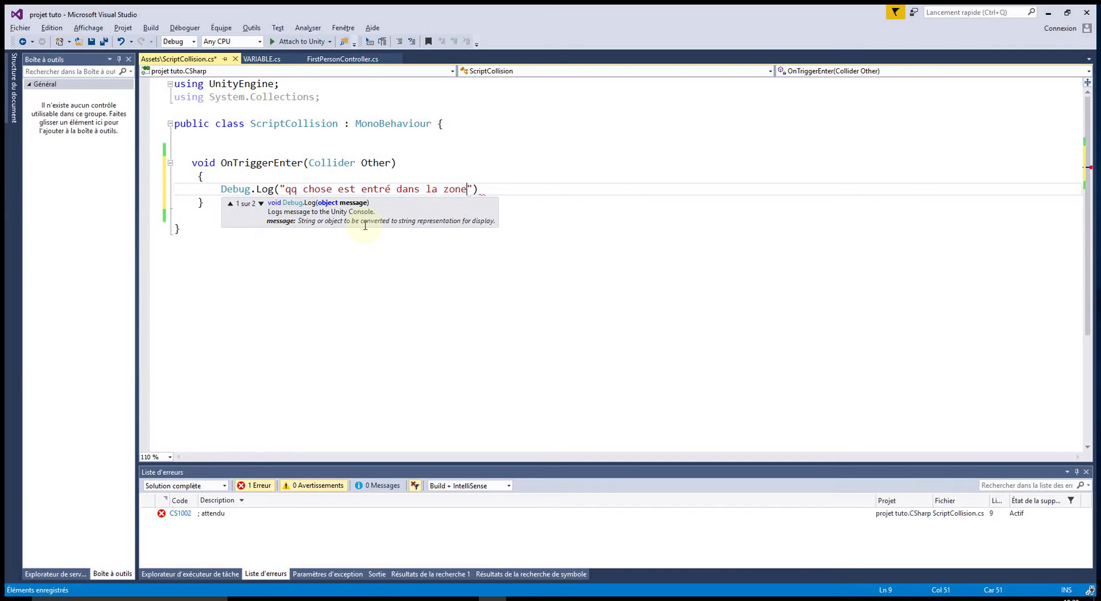
left_click(488, 189)
type(";")
left_click(472, 312)
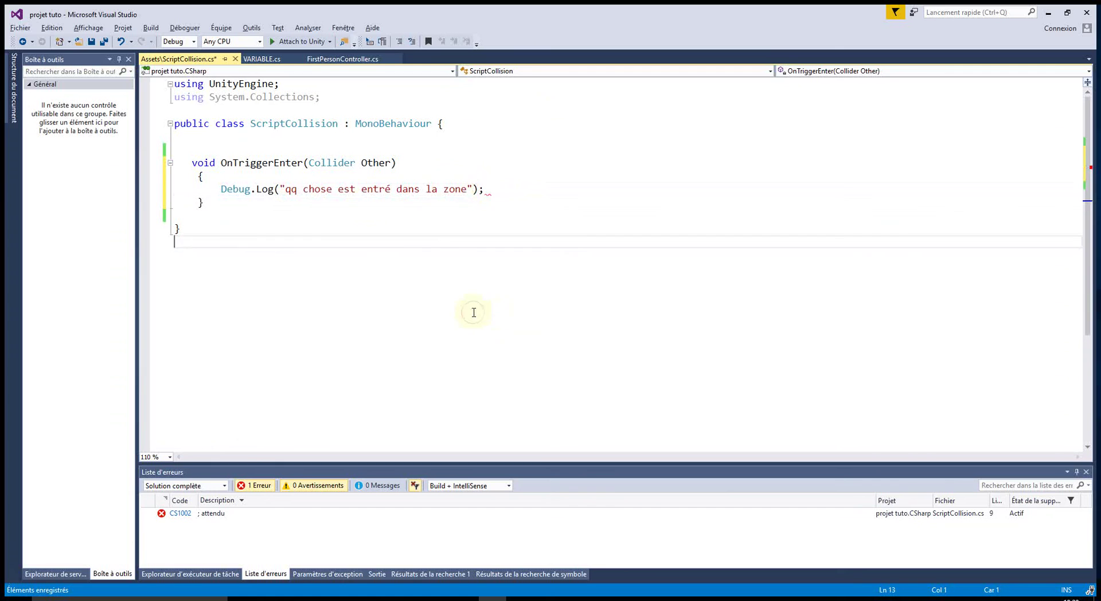
left_click(92, 41)
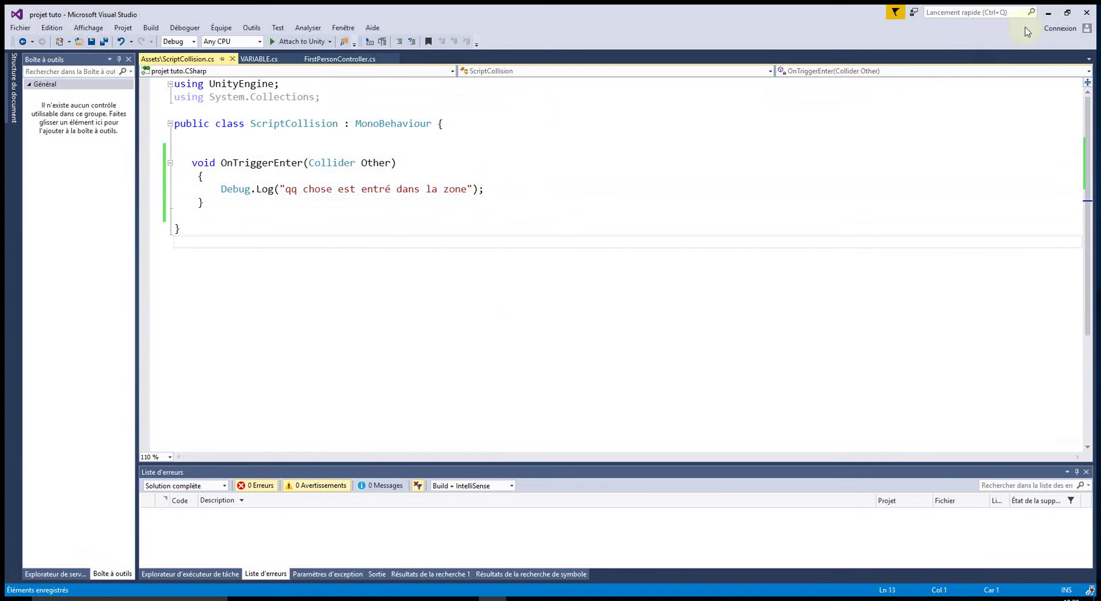
Start an if condition comparing Other.gameObject.name to an empty string
left_click(238, 176)
key("Return")
type("if(ot")
key("Tab")
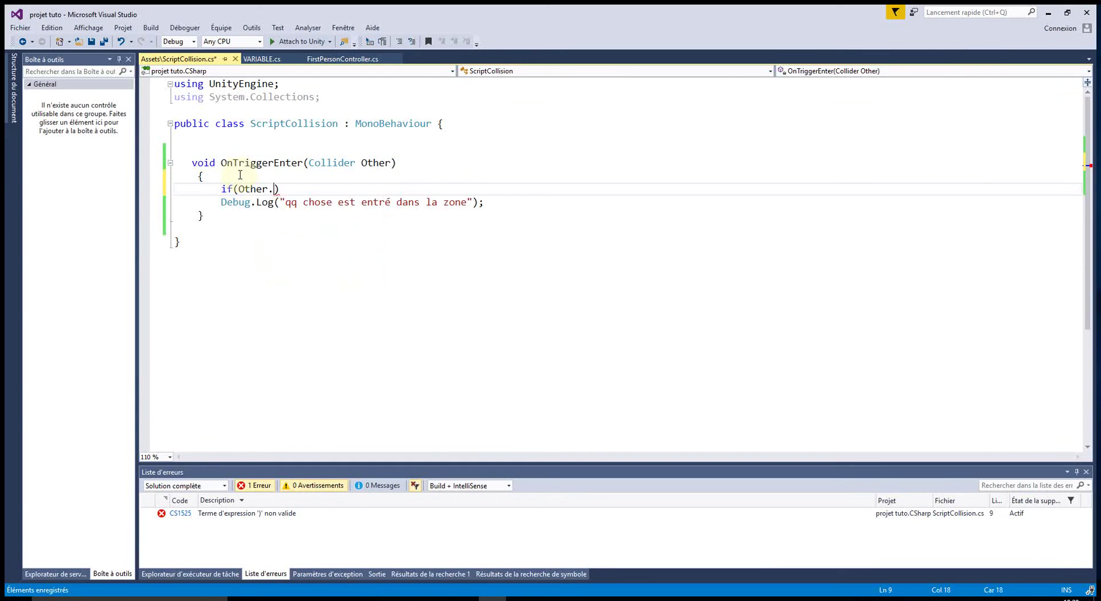
type("ga")
key("Tab")
type(".na")
key("Tab")
type("=\"\"")
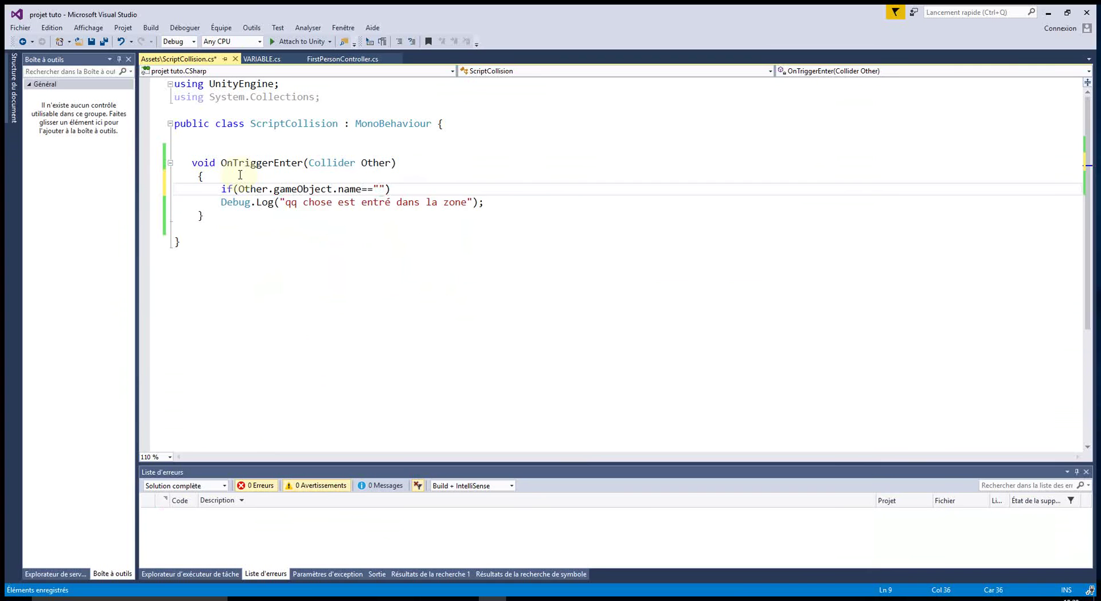
key("ctrl+v")
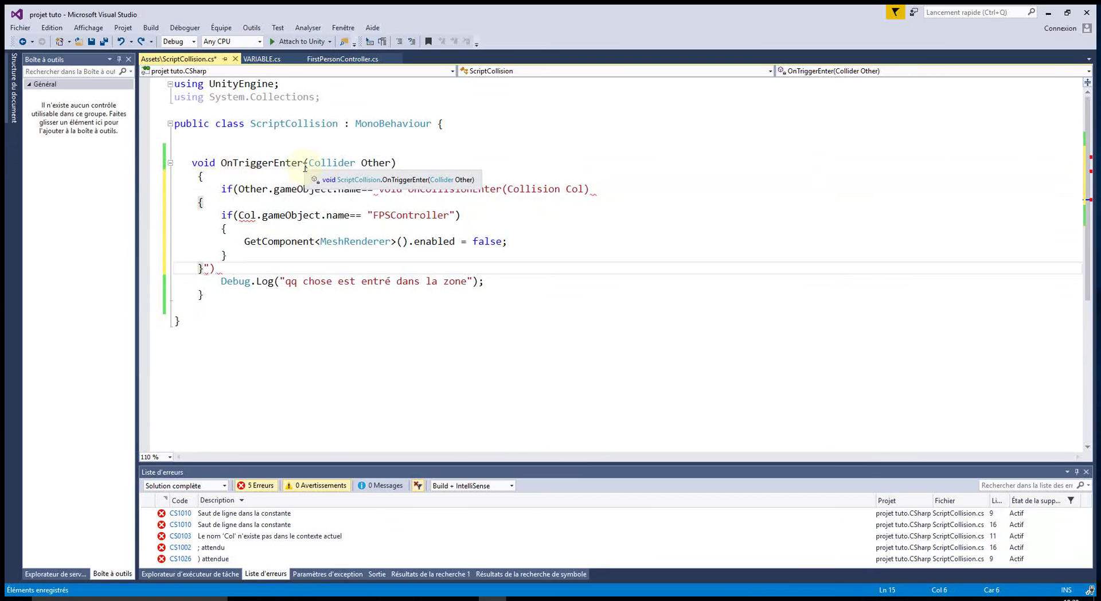
key("ctrl+z")
Copy the FPSController name from Unity into the if condition and open its braces
key("alt+Tab")
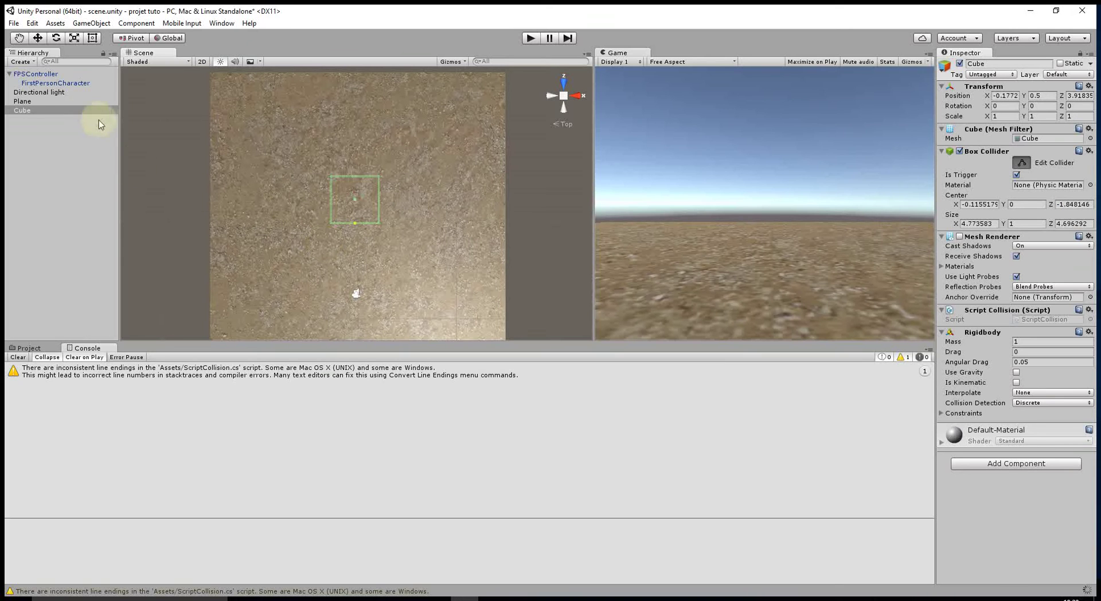
left_click(982, 64)
key("ctrl+c")
key("alt+Tab")
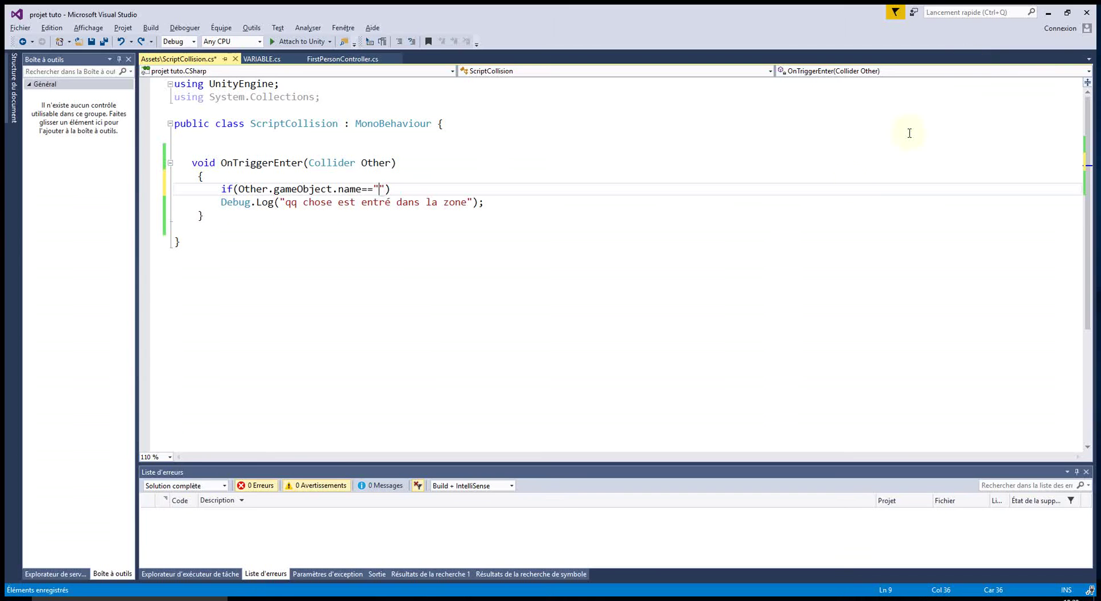
key("ctrl+v")
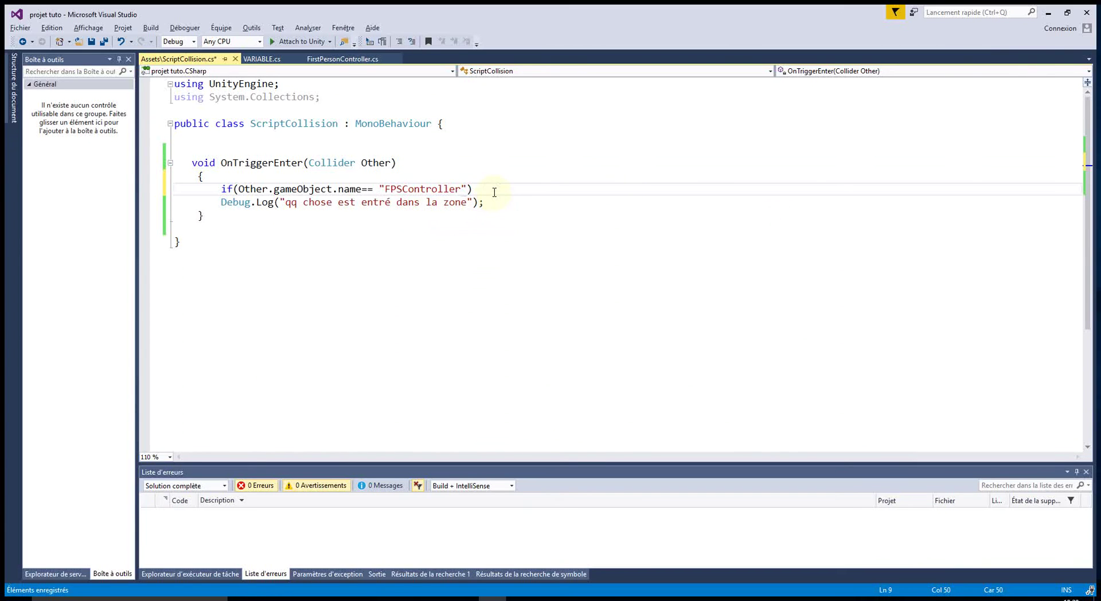
key("Return")
type("{")
key("Return")
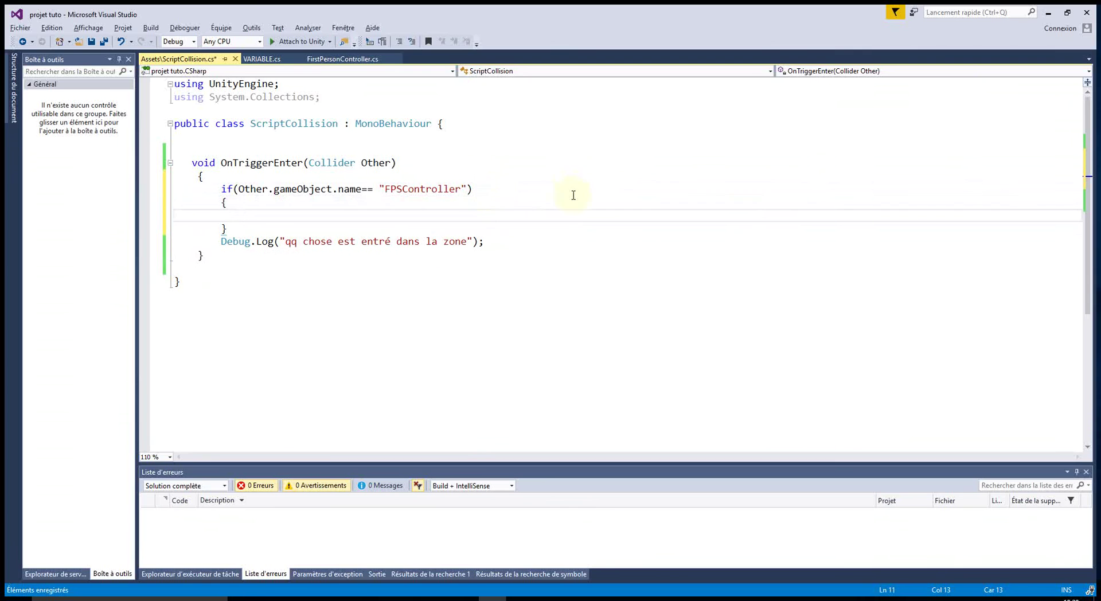
Move Debug.Log into the if block with message "Le player est entre dans la zone" and save
mouse_move(508, 239)
left_mouse_down()
mouse_move(221, 241)
mouse_move(254, 214)
left_mouse_up()
left_click_drag(209, 241, 487, 241)
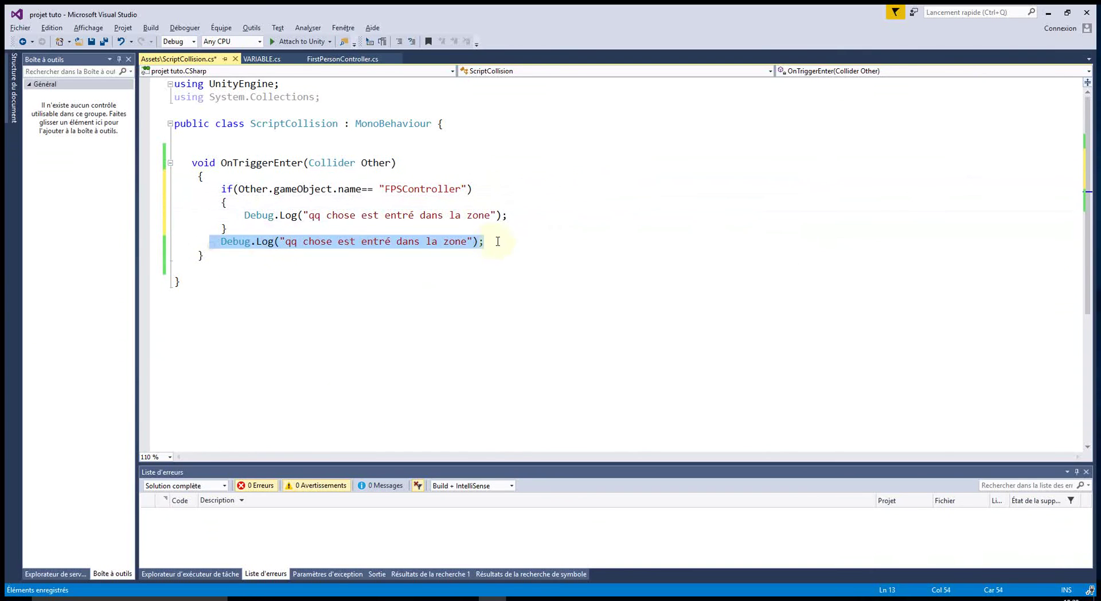
key("Delete")
left_click_drag(308, 217, 486, 216)
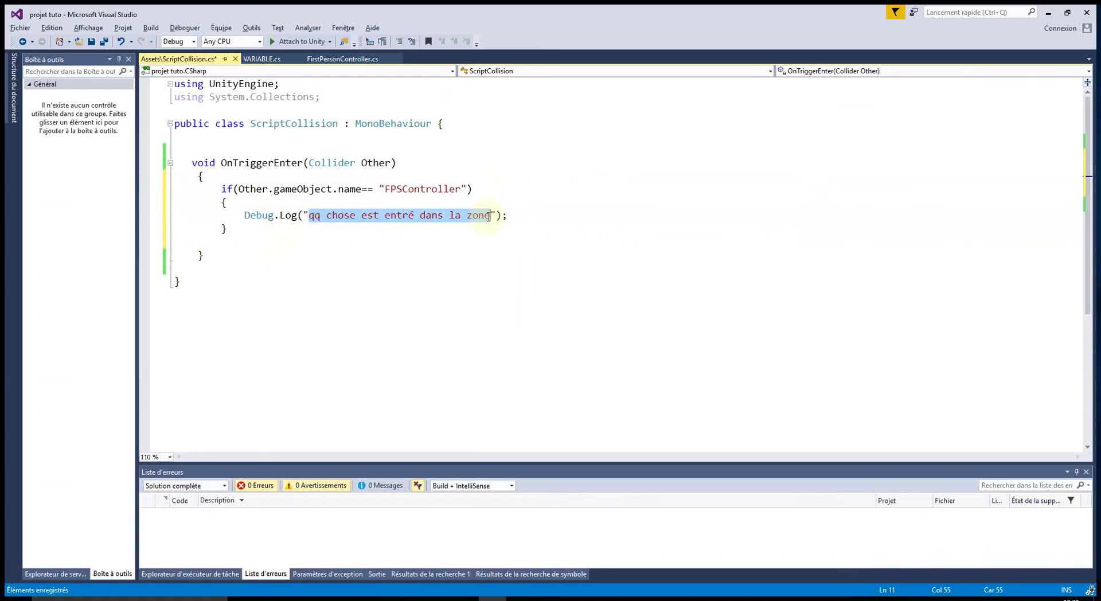
type("Lyer ren")
key("BackSpace")
key("BackSpace")
key("BackSpace")
type("est entre d")
type("an")
type("s la zon")
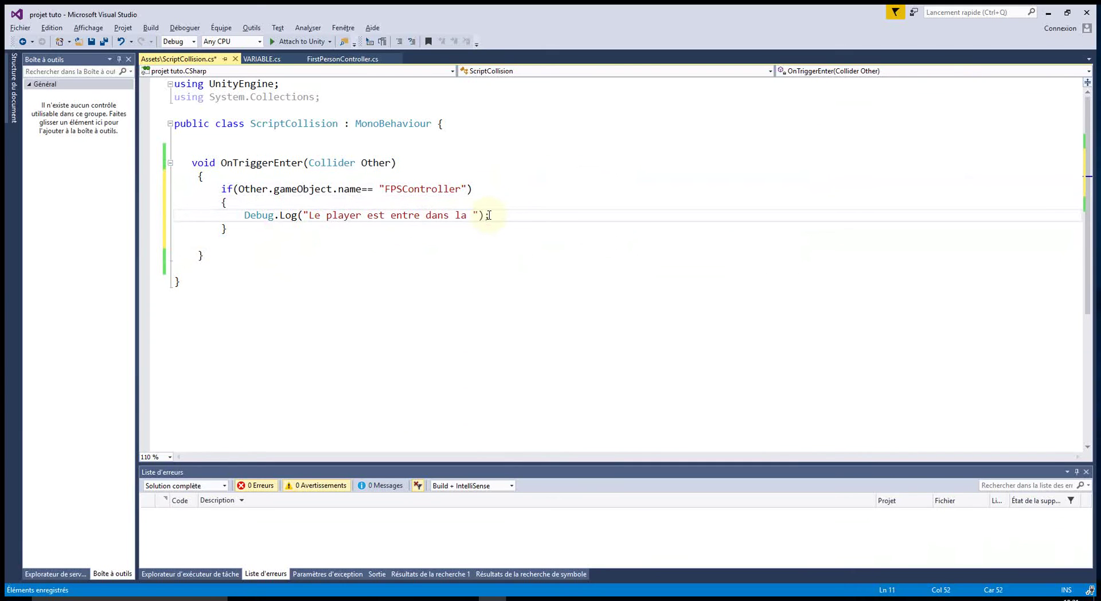
type("e")
left_click(91, 41)
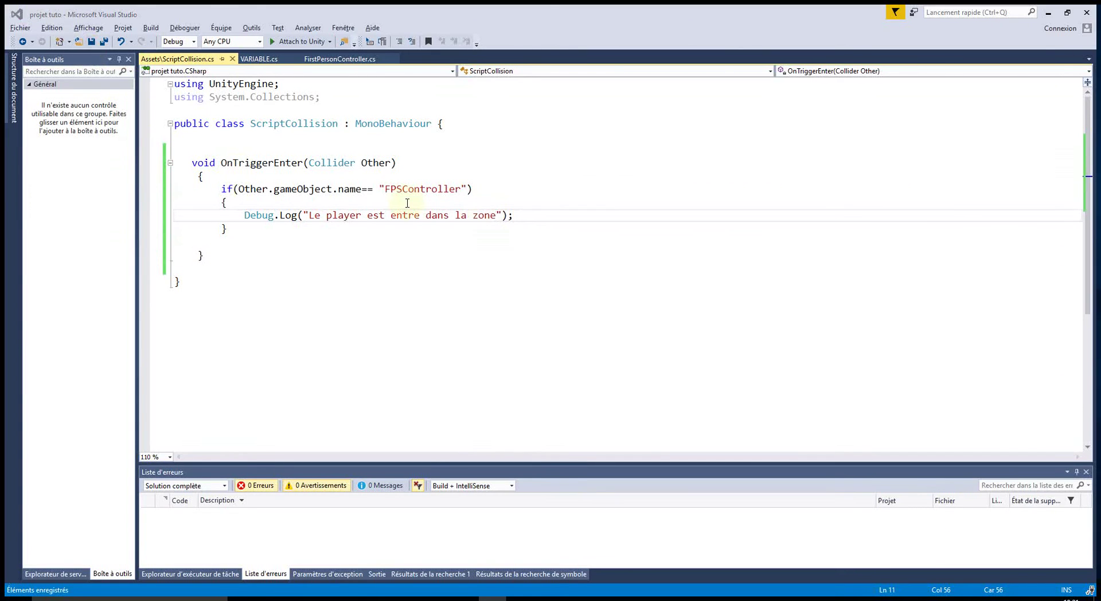
key("alt+Tab")
Play the scene, select Cube, and walk the player in and out of the trigger zone
left_click(530, 38)
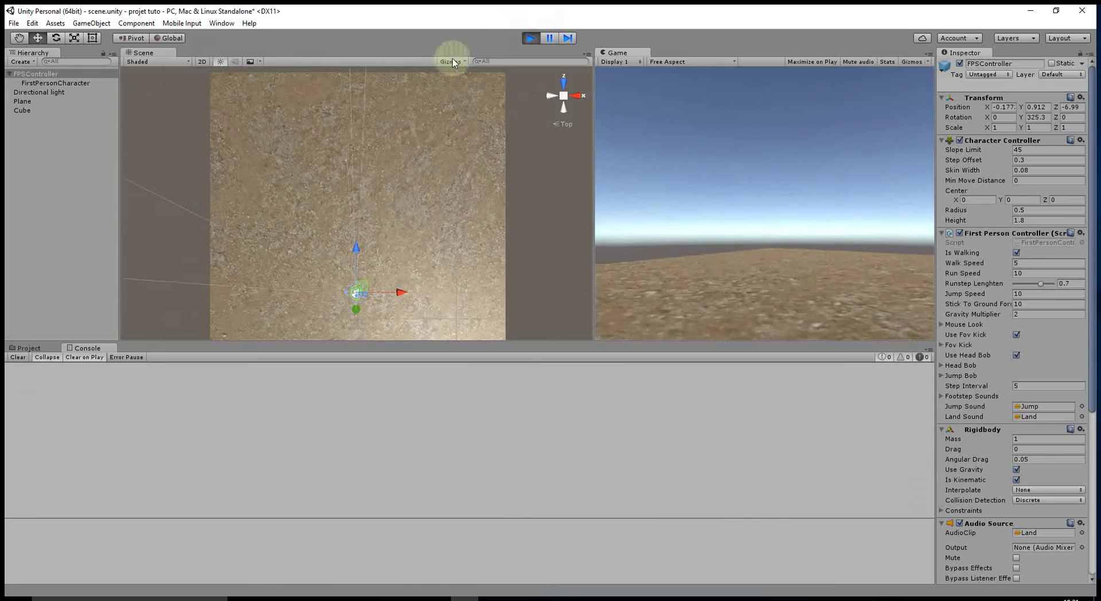
left_click(24, 111)
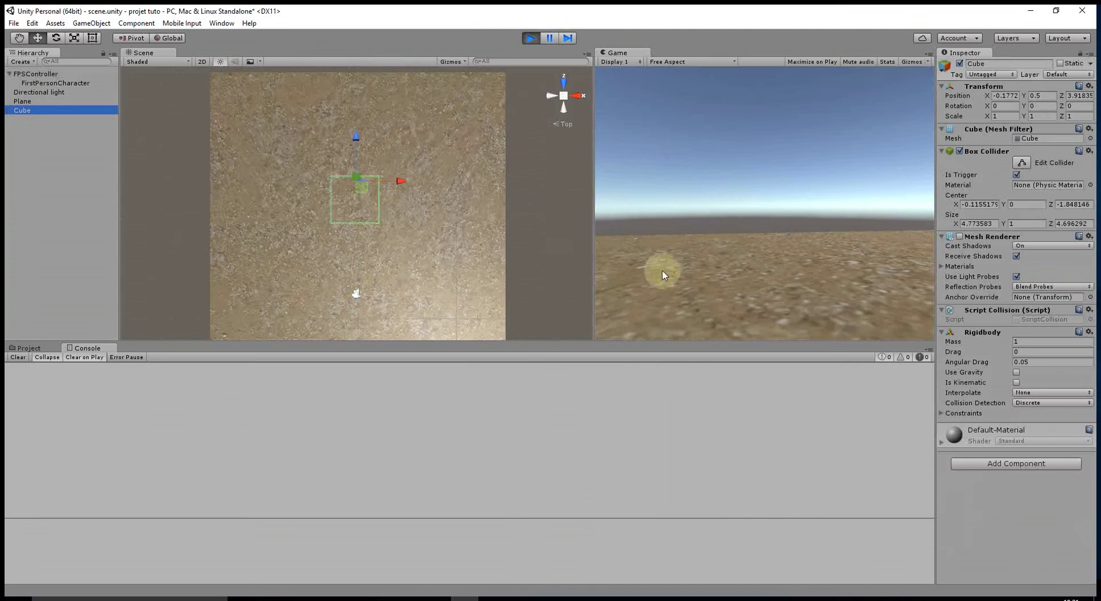
left_click_drag(662, 274, 767, 199)
key("w")
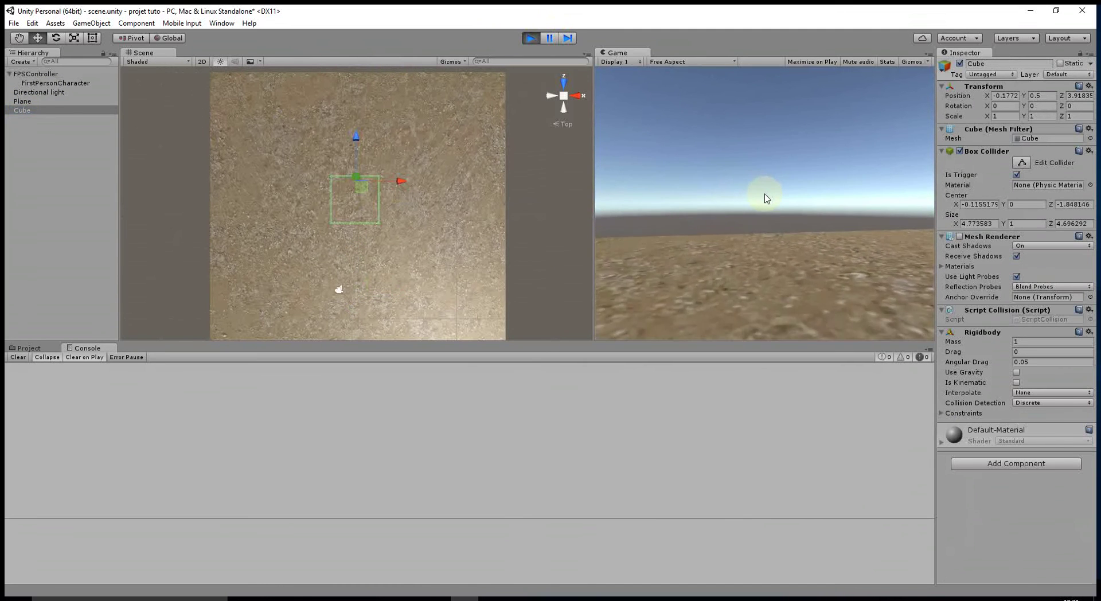
key("w")
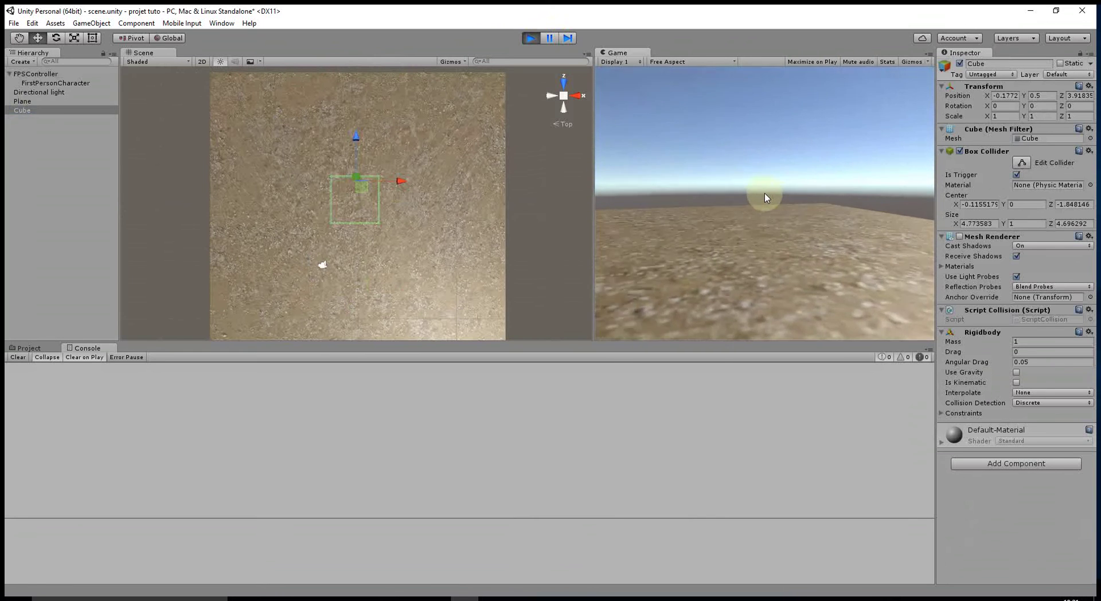
key("w")
key("w")
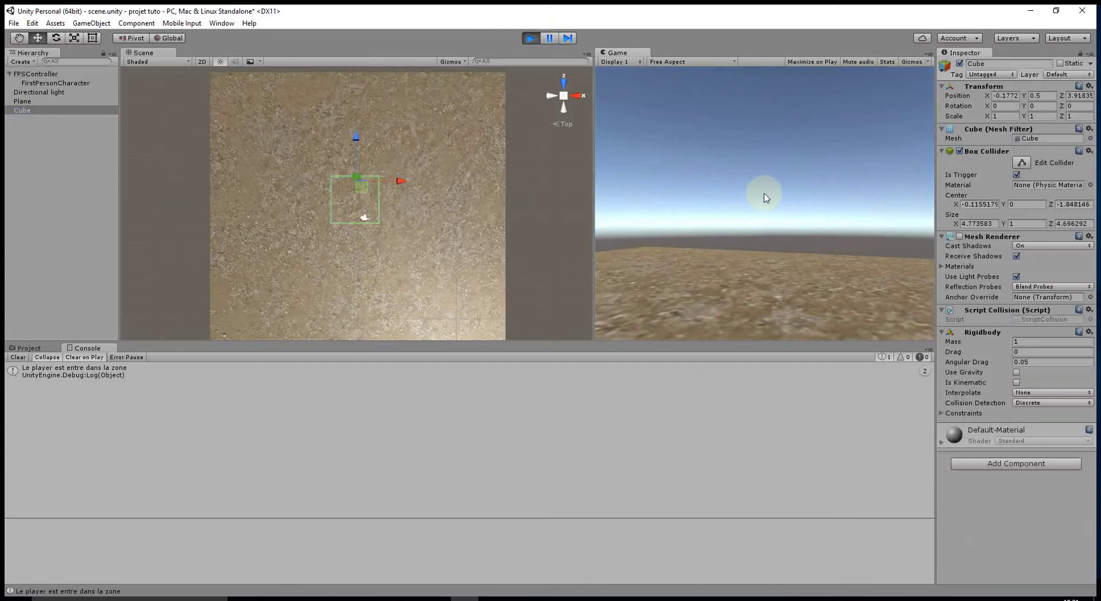
key("s")
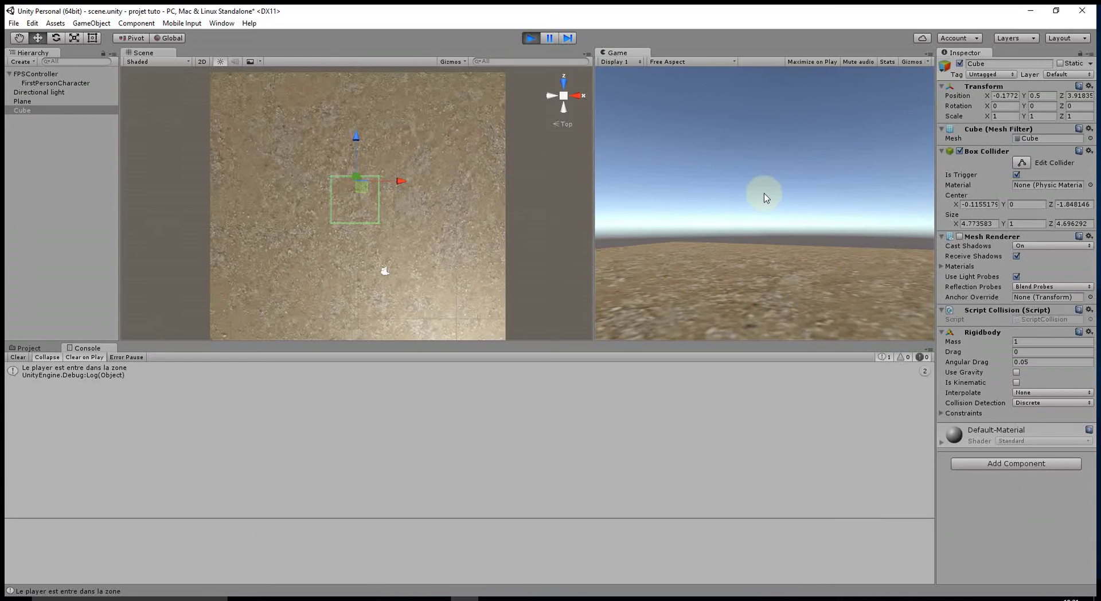
key("w")
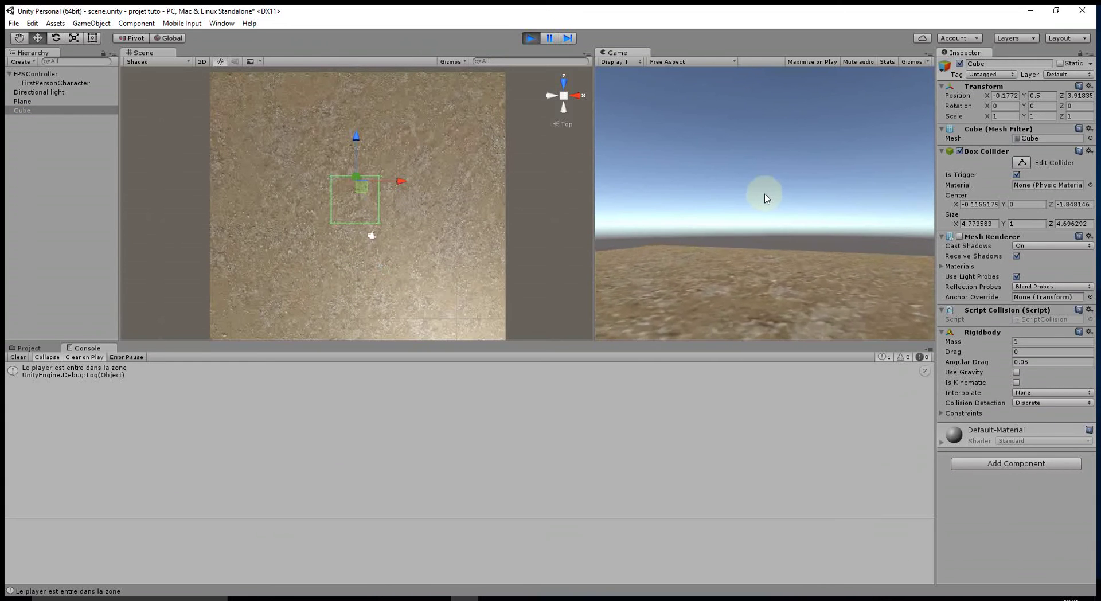
key("w")
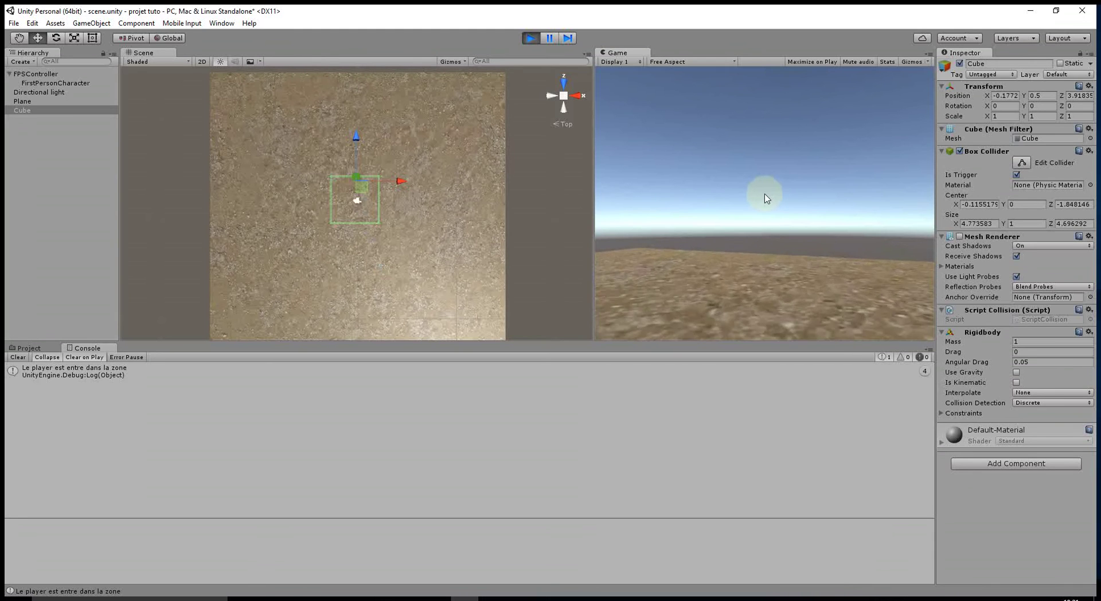
key("s")
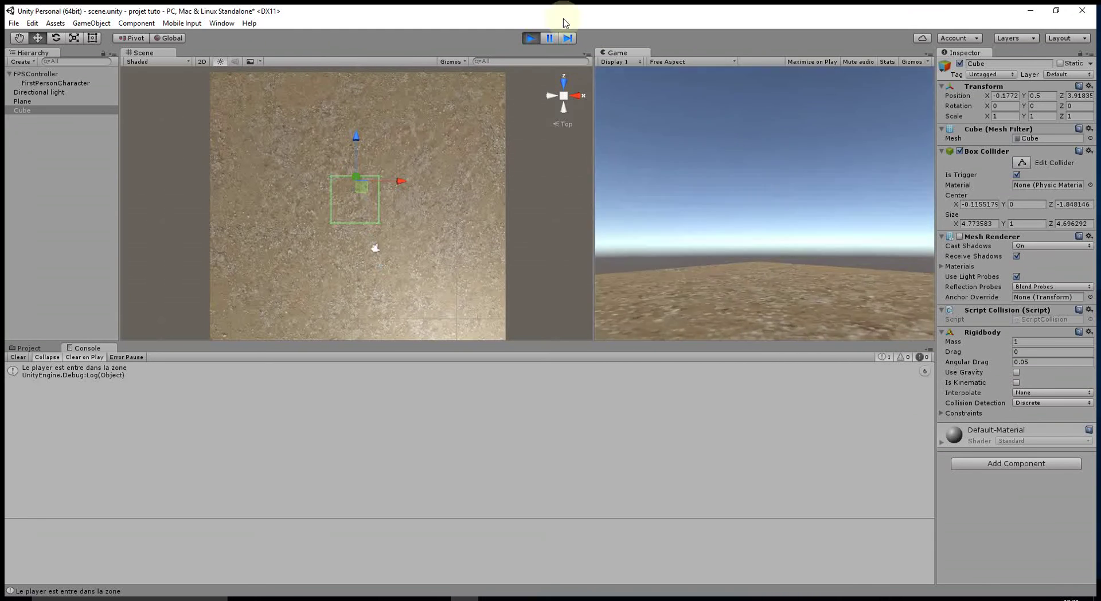
Stop play mode and paste a copy of OnTriggerEnter below the original
left_click(529, 38)
key("alt+Tab")
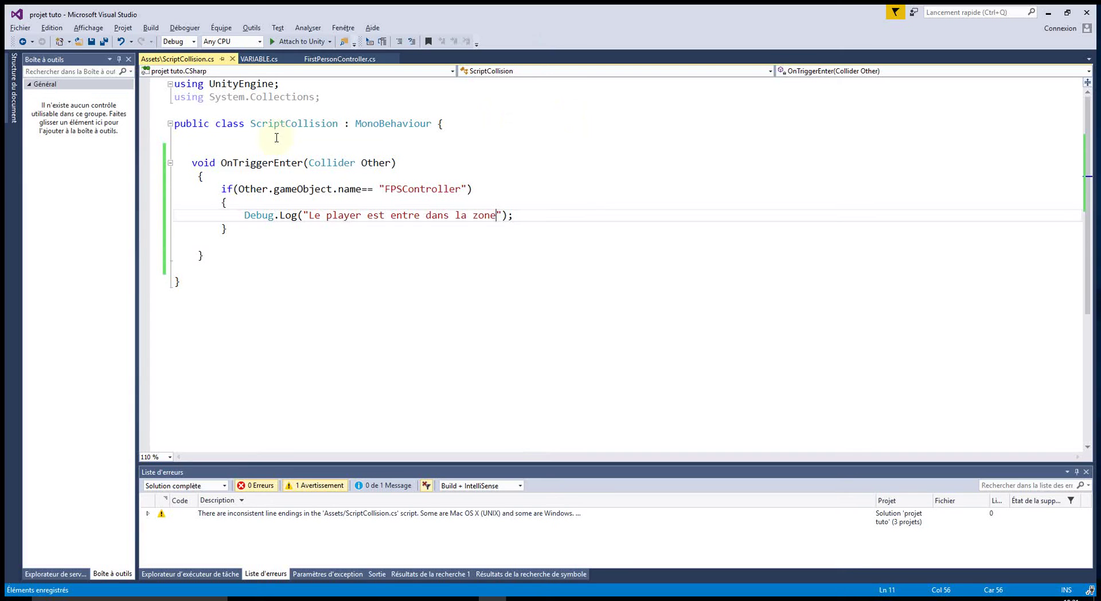
mouse_move(190, 163)
left_mouse_down()
mouse_move(226, 205)
mouse_move(224, 255)
left_mouse_up()
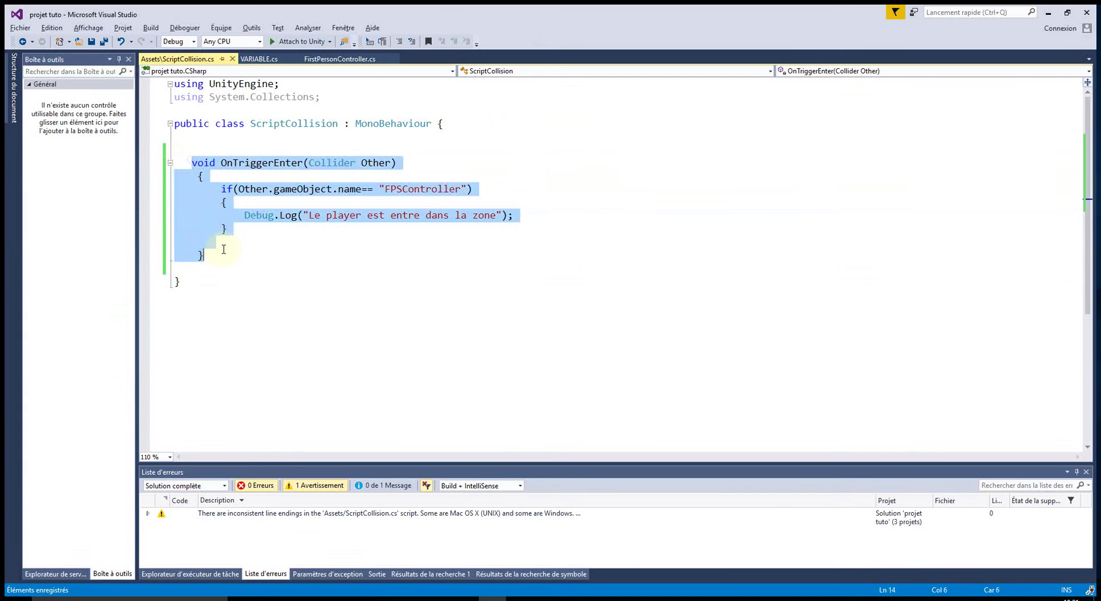
left_click(227, 255)
key("Return")
key("Return")
key("Return")
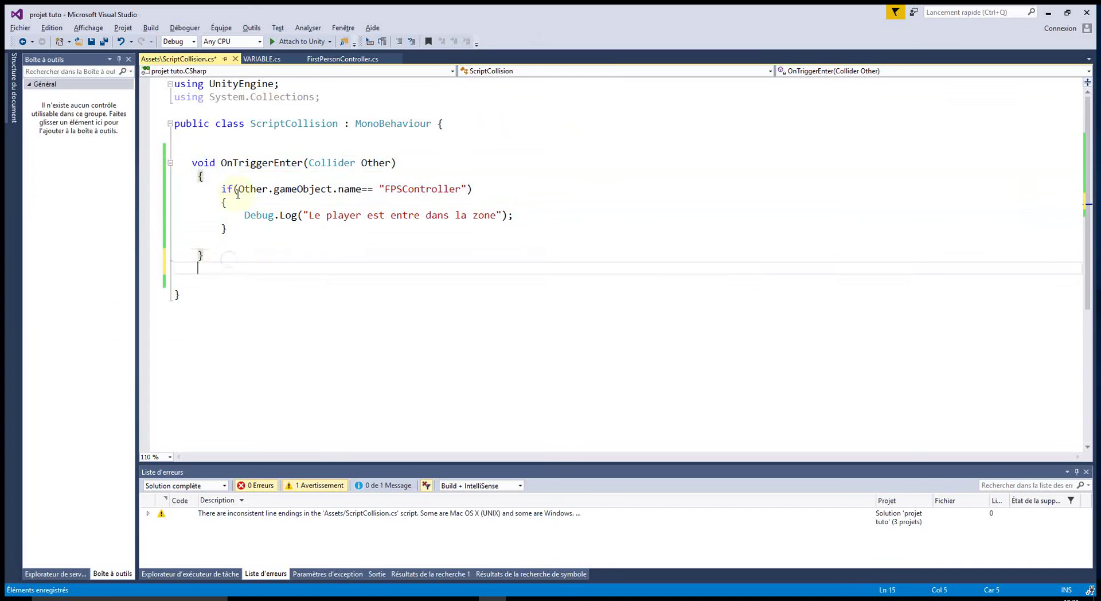
key("ctrl+v")
Rename the copy OnTriggerExit, log "Le player est sortie dans la zone", save, and replay
left_click(294, 295)
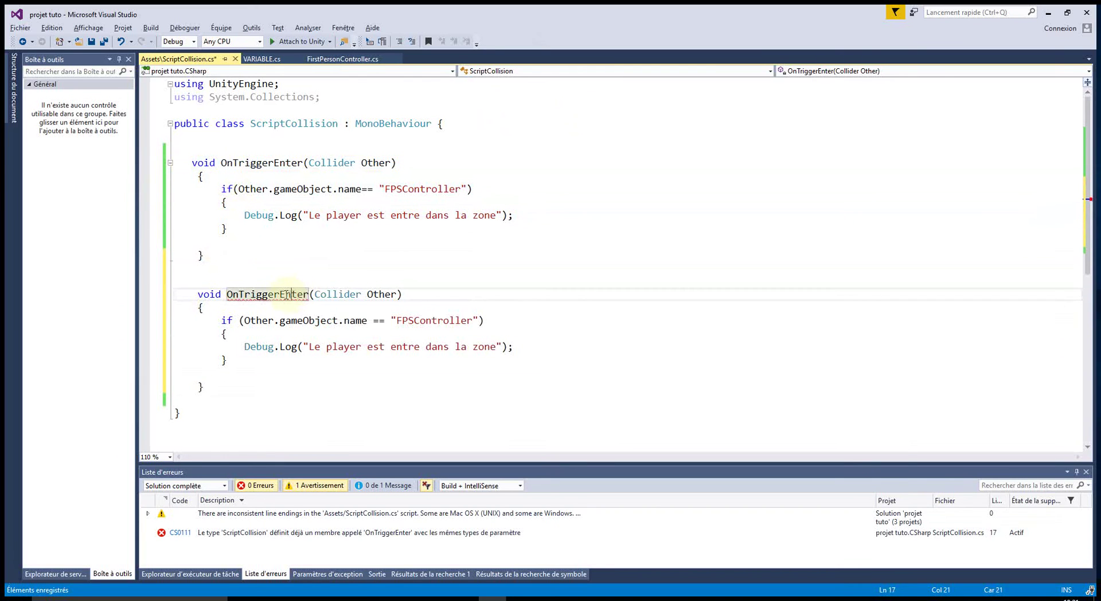
left_click_drag(285, 294, 310, 294)
type("Exit")
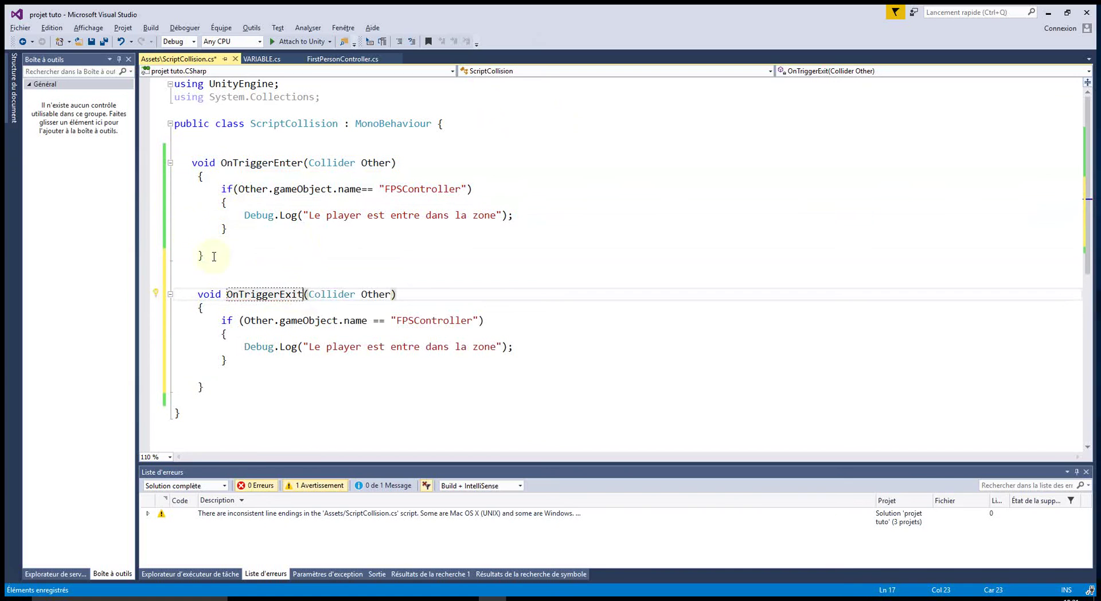
left_click_drag(232, 360, 405, 375)
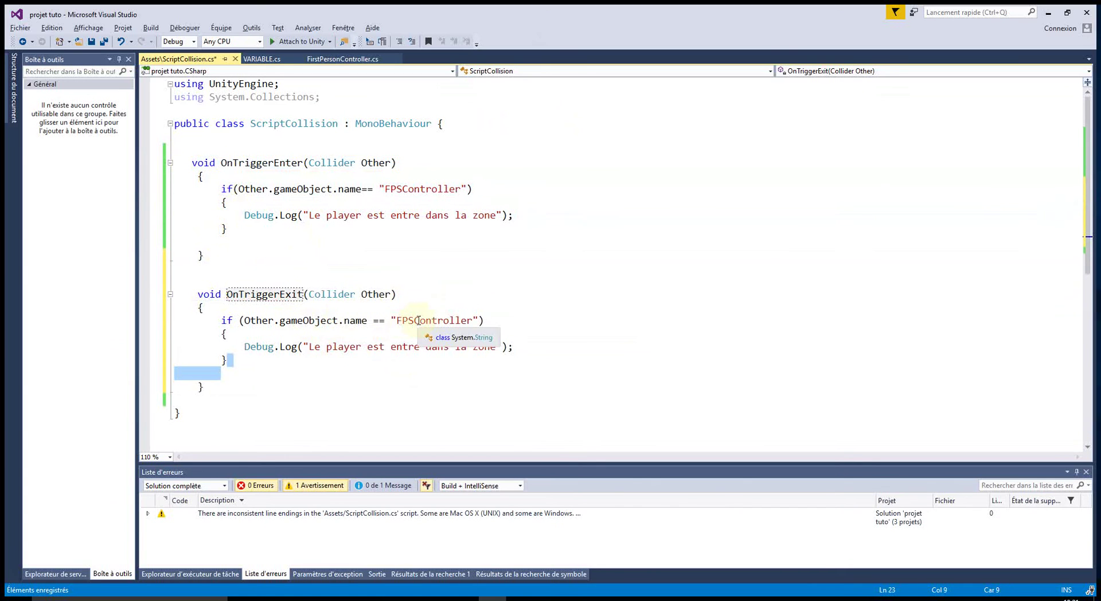
double_click(397, 348)
type("sortie")
left_click(91, 41)
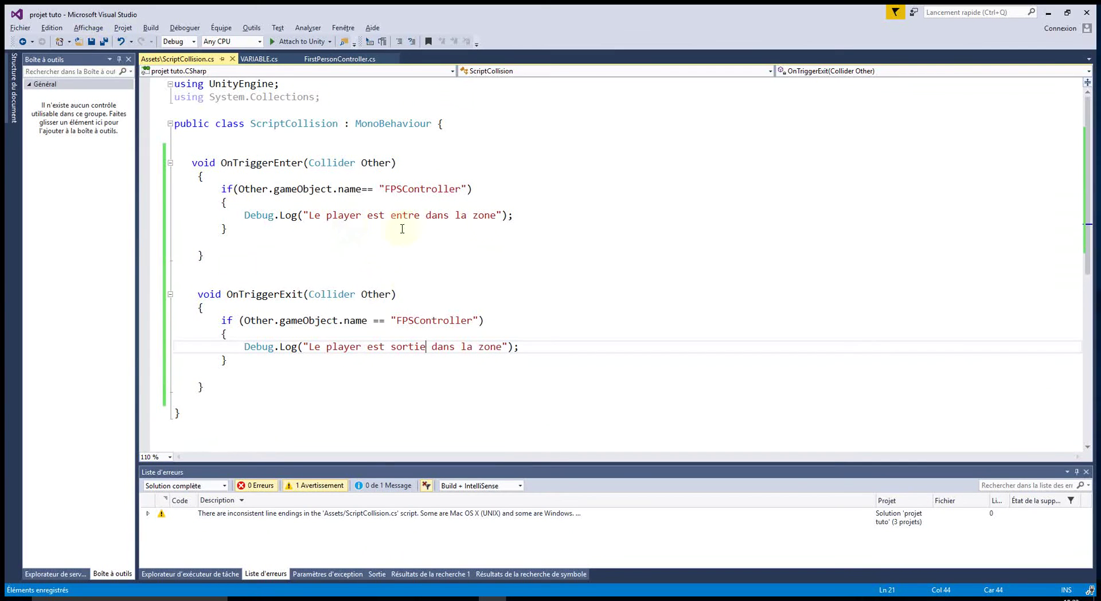
key("alt+Tab")
left_click(528, 39)
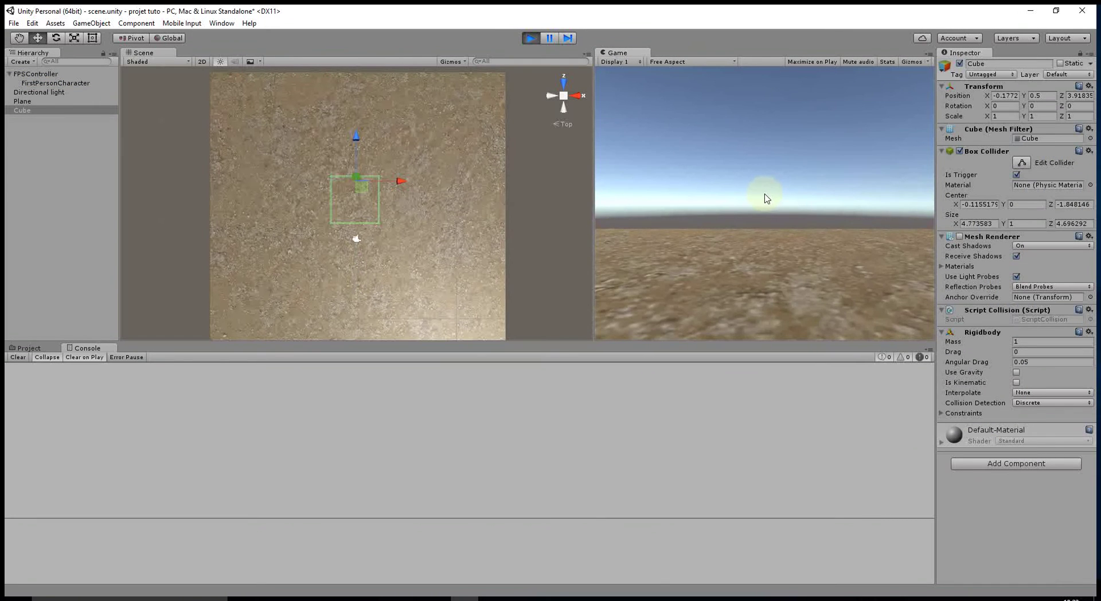
Walk the FPS player in and out of the cube trigger repeatedly, then stop play
key("w")
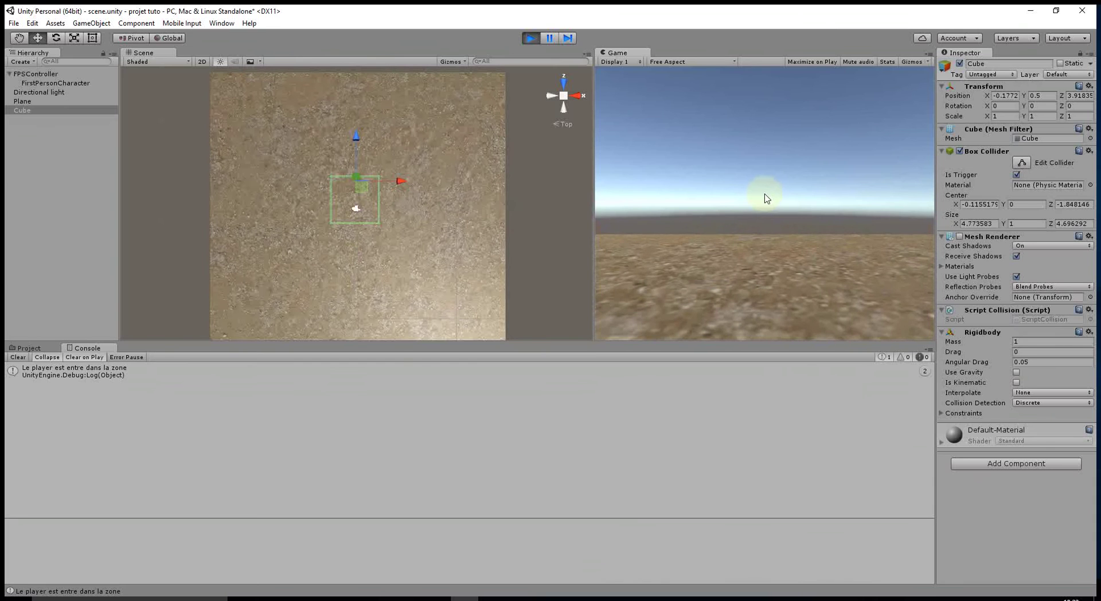
key("w")
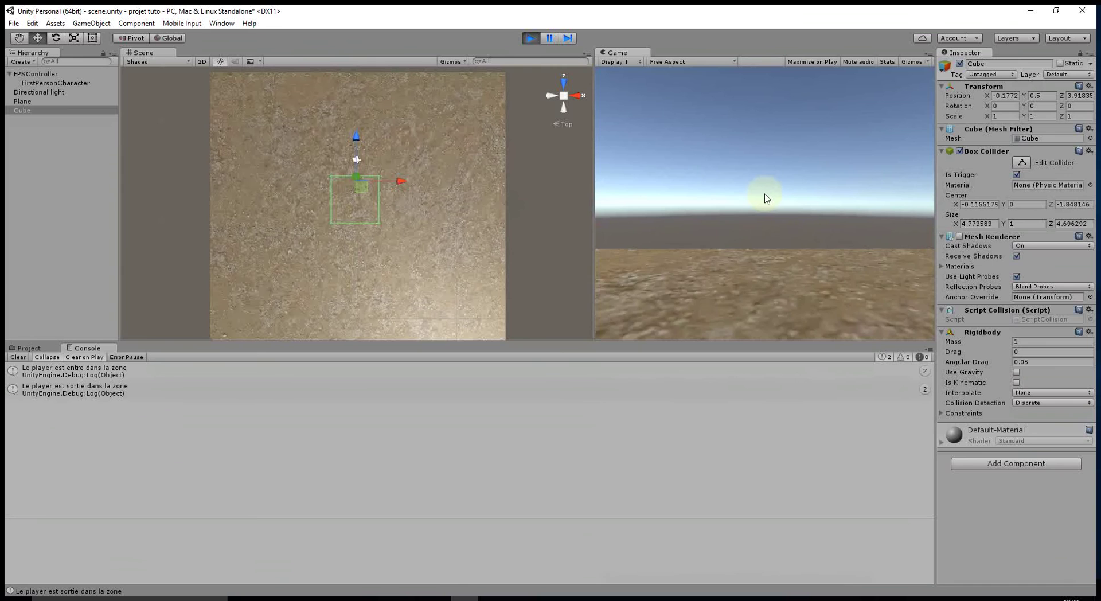
key("s")
key("w")
key("s")
key("w")
key("s")
key("s")
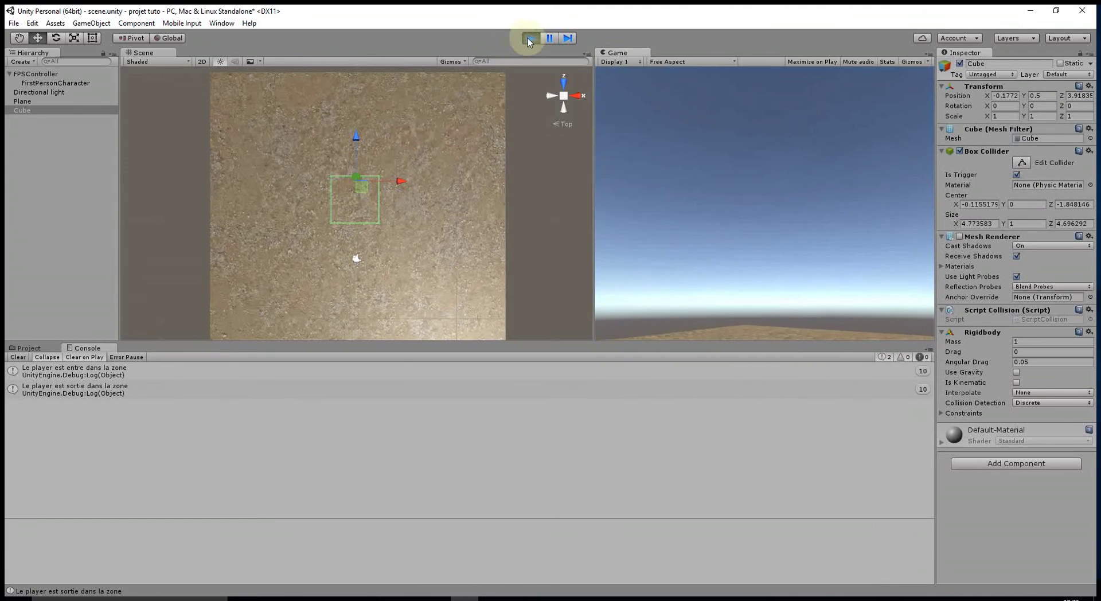
left_click(528, 39)
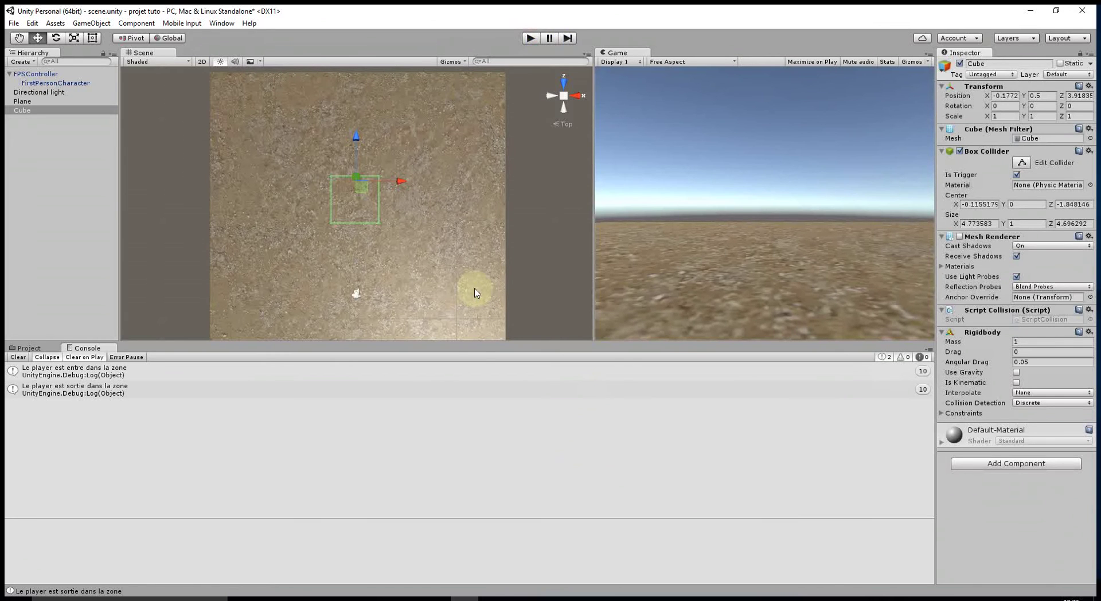
key("alt+Tab")
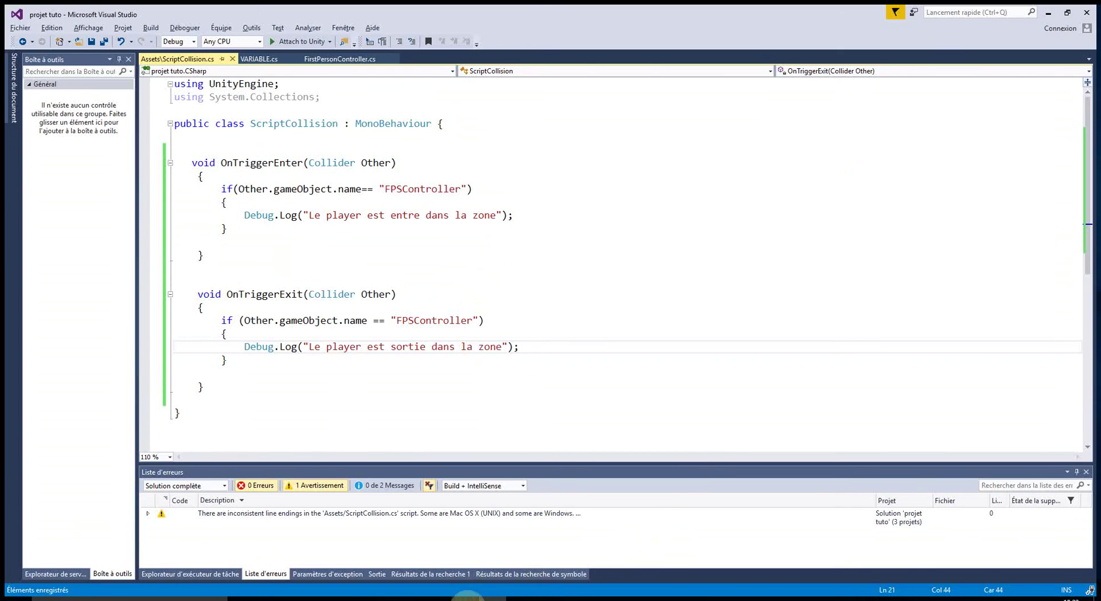
Add Cube (1) via GameObject > 3D Object > Cube and move it forward to Z 8.97
left_click(482, 597)
left_click(91, 23)
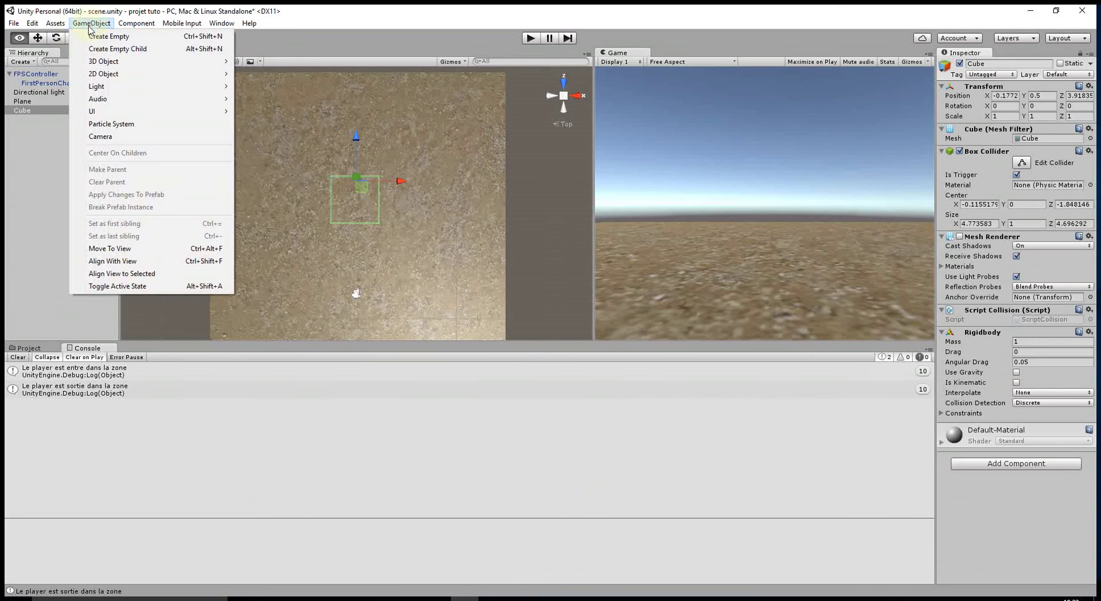
left_click(258, 61)
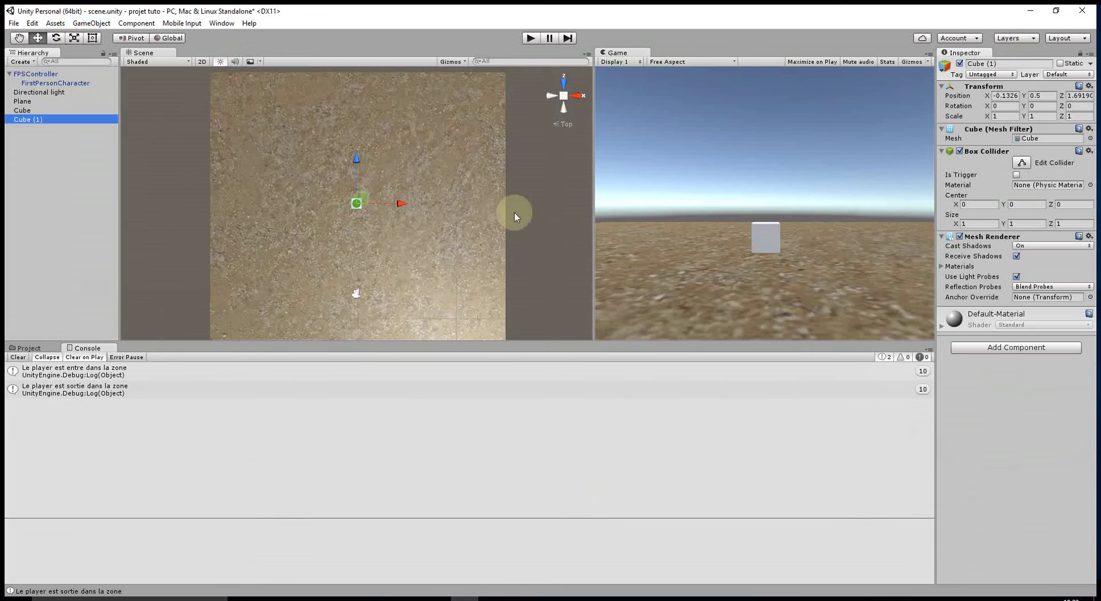
left_click_drag(356, 162, 362, 78)
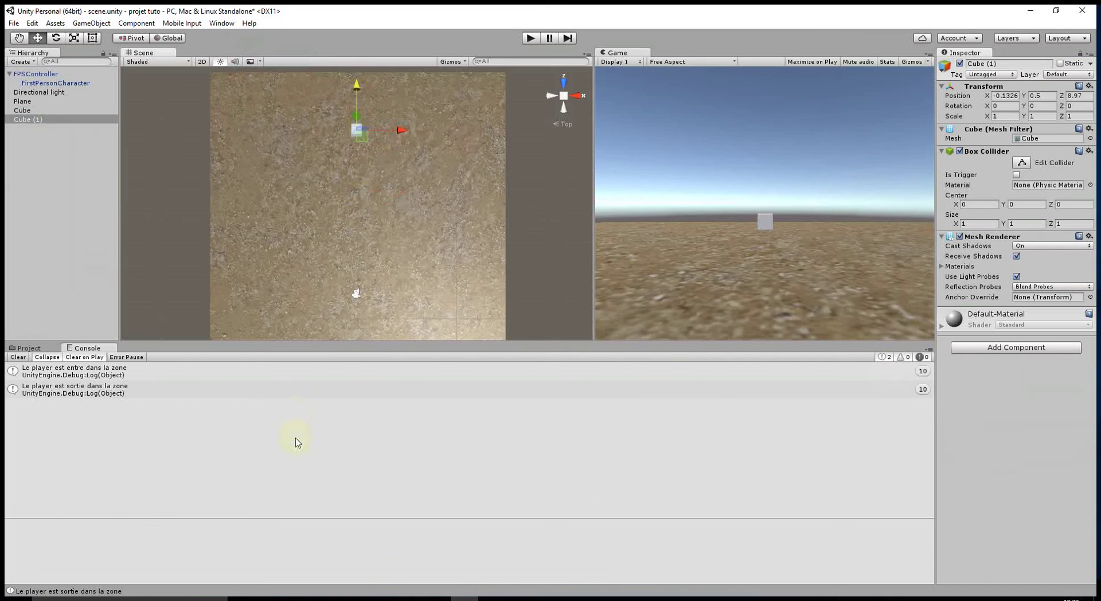
left_click(492, 598)
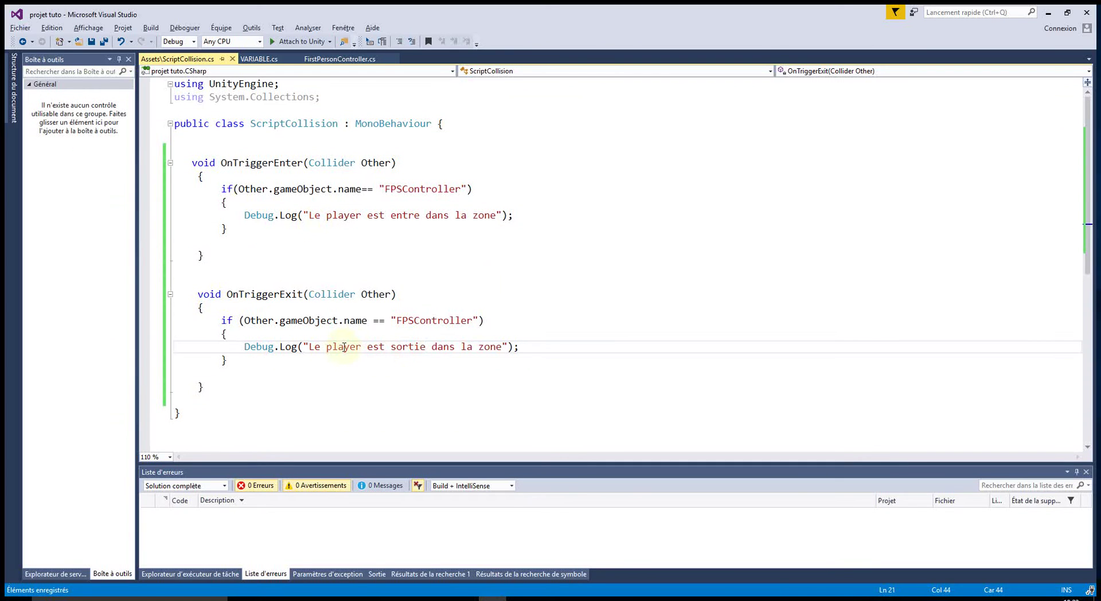
Declare 'public GameObject MonCube;' at the top of the ScriptCollision class
left_click(234, 135)
key("Return")
type("public Ga")
key("Tab")
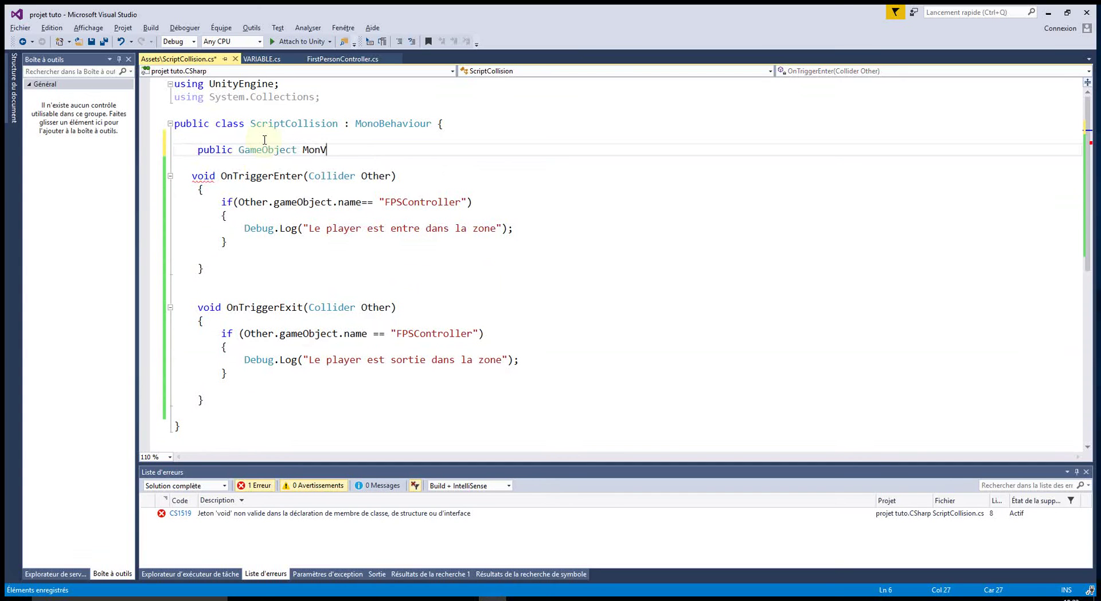
type("Cube;")
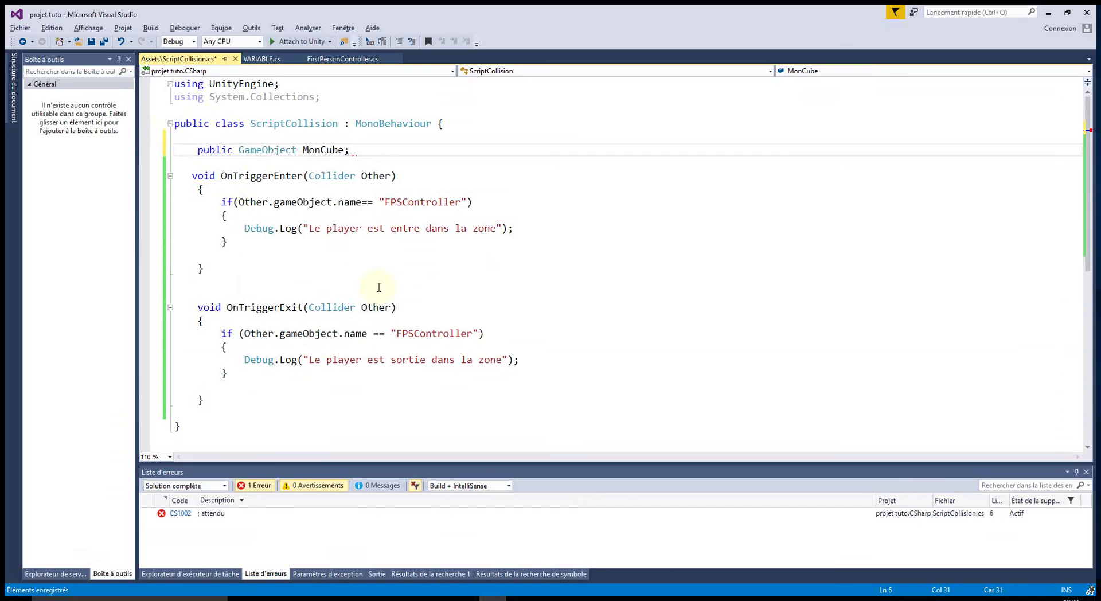
left_click(376, 282)
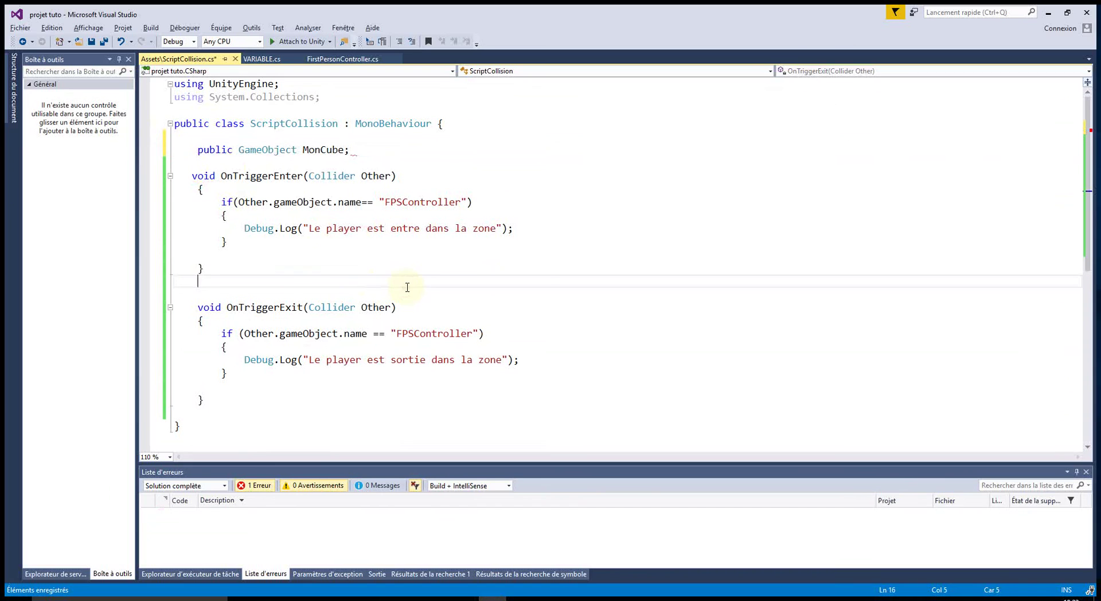
Start a new line under the entering Debug.Log with 'MonCube.GetComponent<Renderer'
left_click(525, 228)
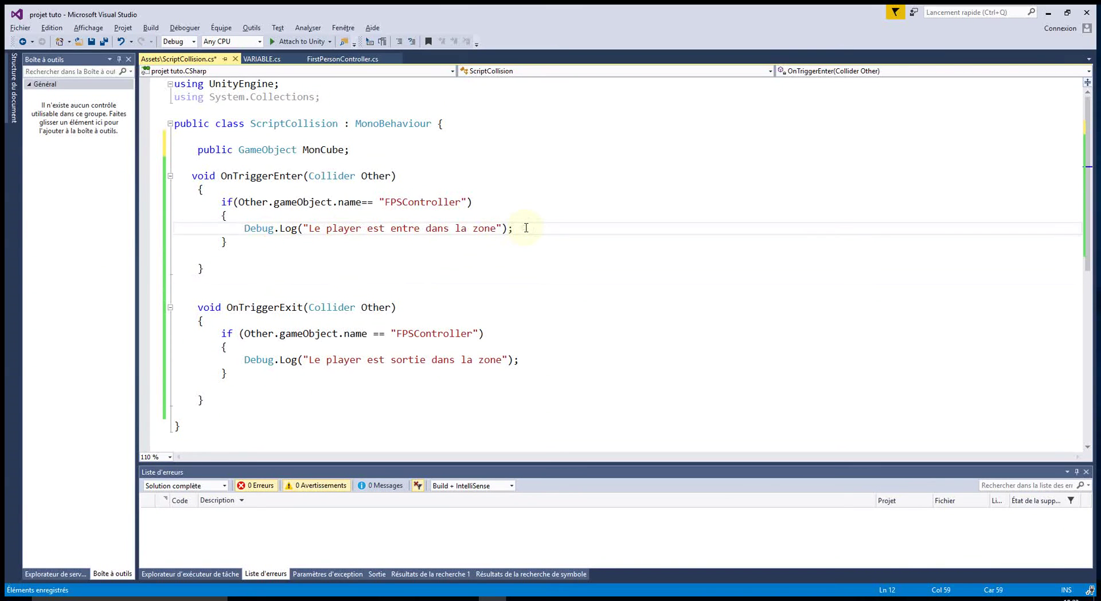
key("Return")
type("Cu")
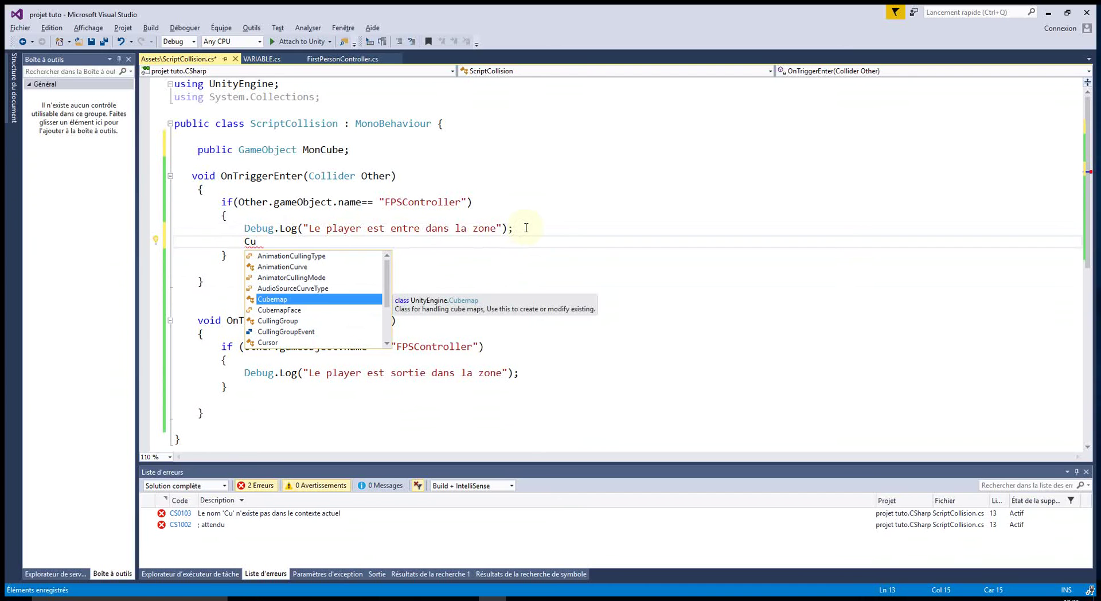
key("BackSpace")
key("BackSpace")
type("mon")
key("Tab")
type(".")
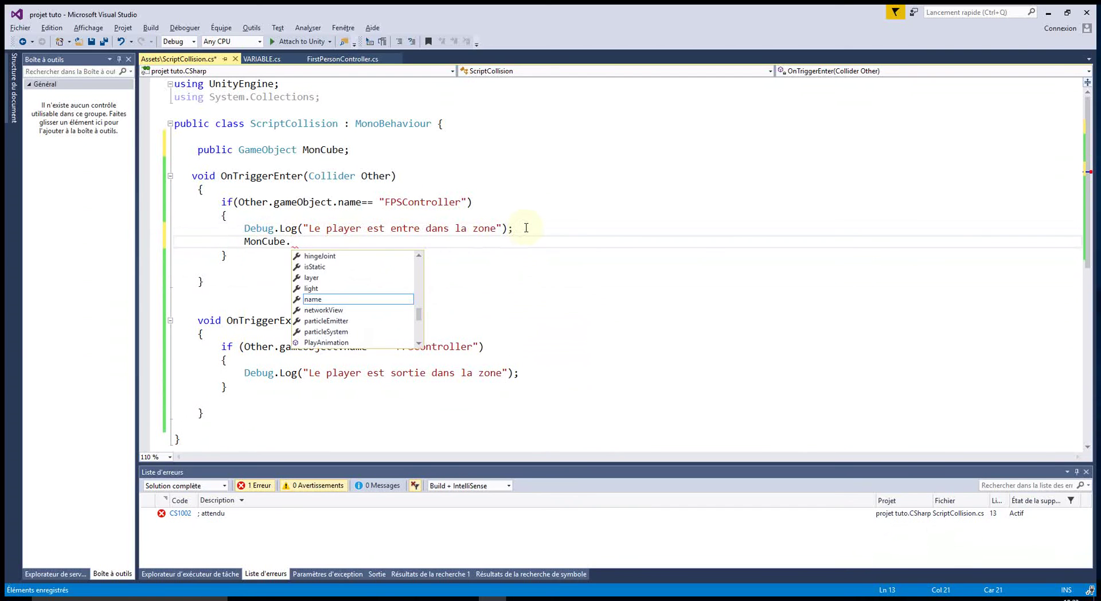
type("get")
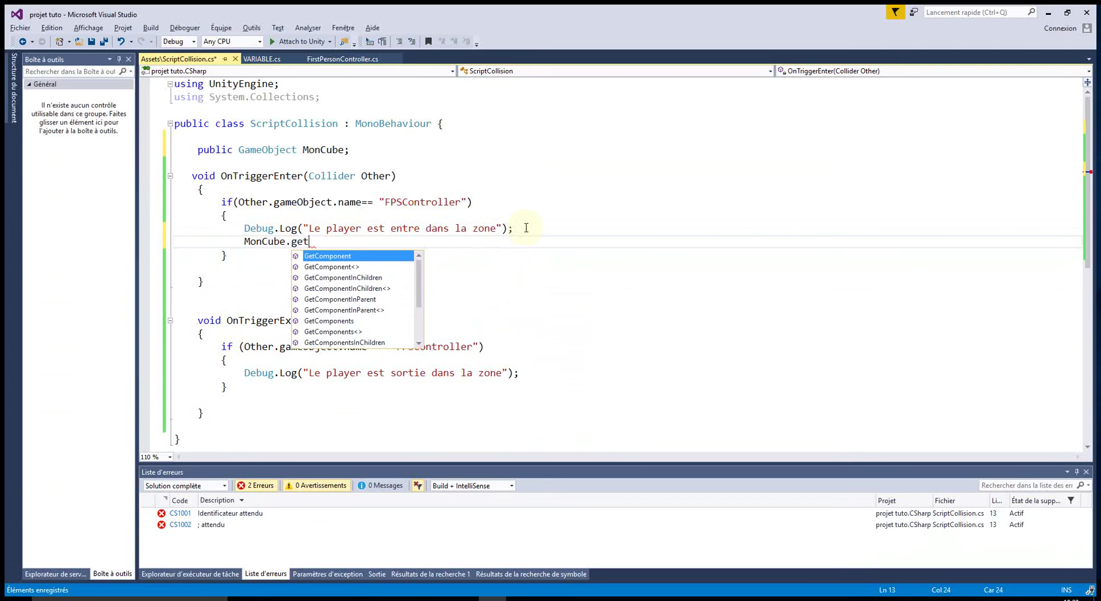
key("Tab")
type("<R")
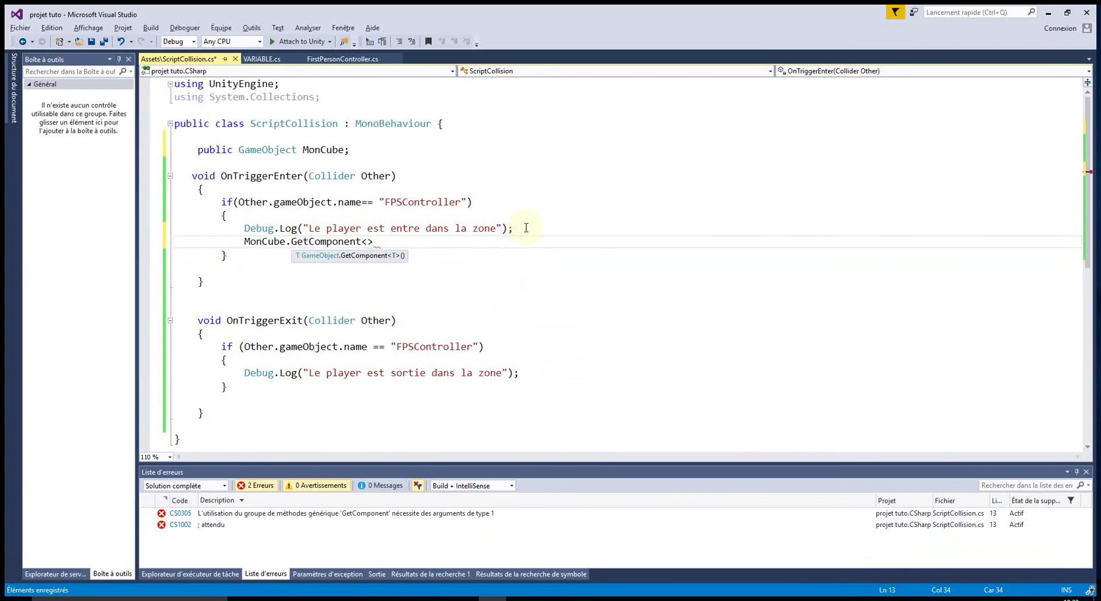
type("en")
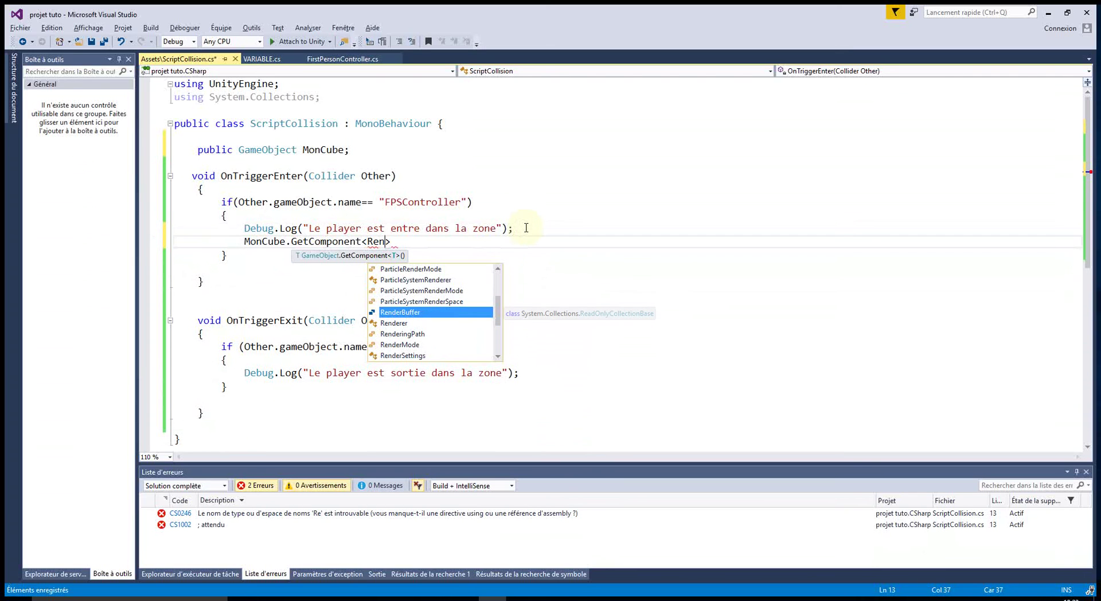
type("derer")
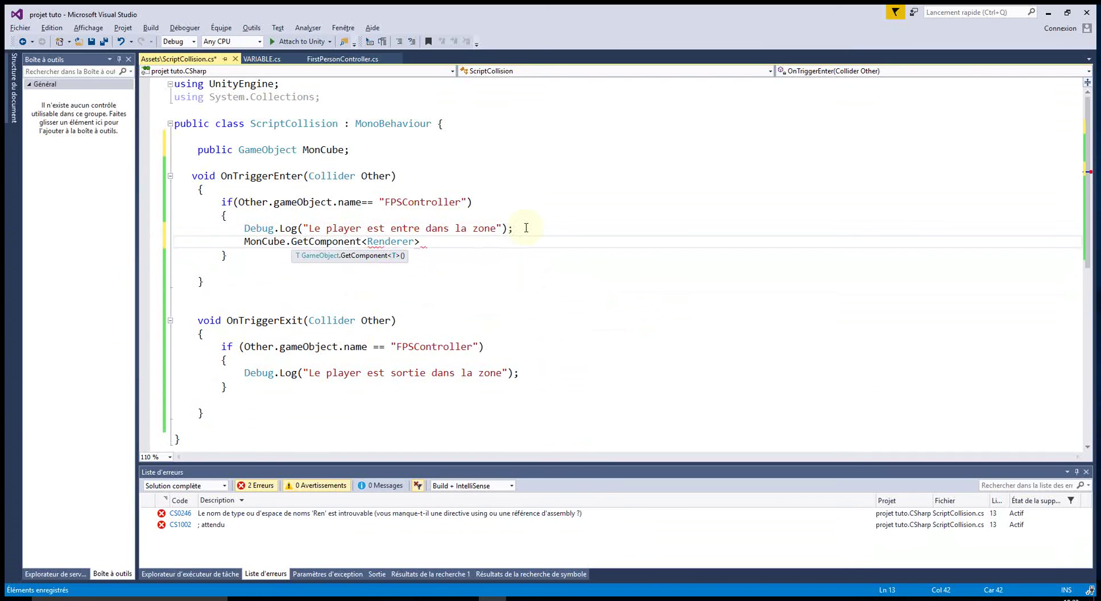
Finish the line as '.material.color = Color.red;' so MonCube turns red on entry
key("alt+Tab")
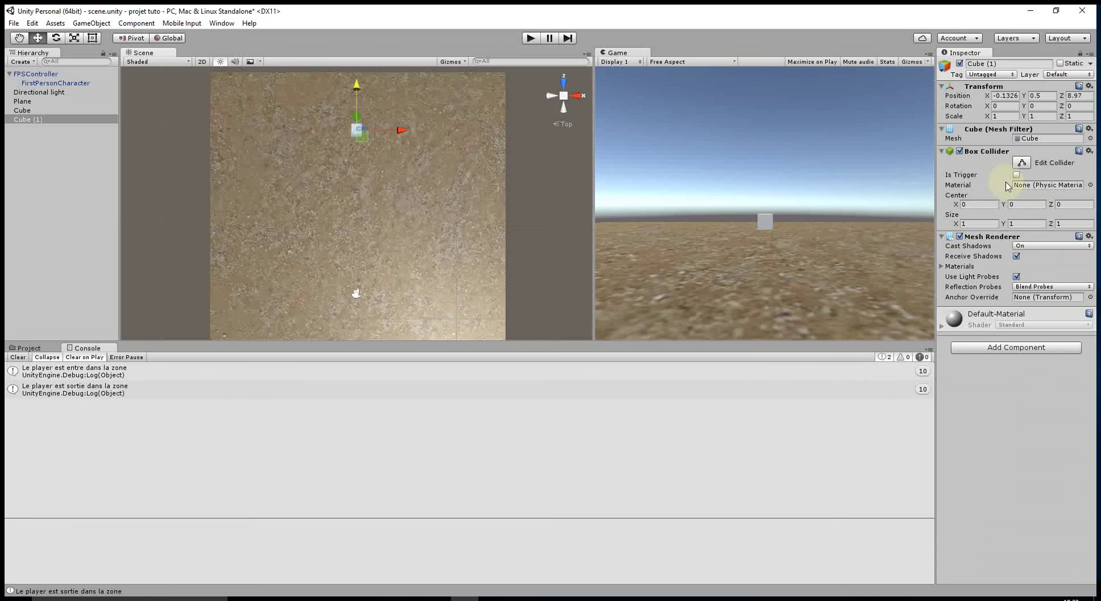
key("alt+Tab")
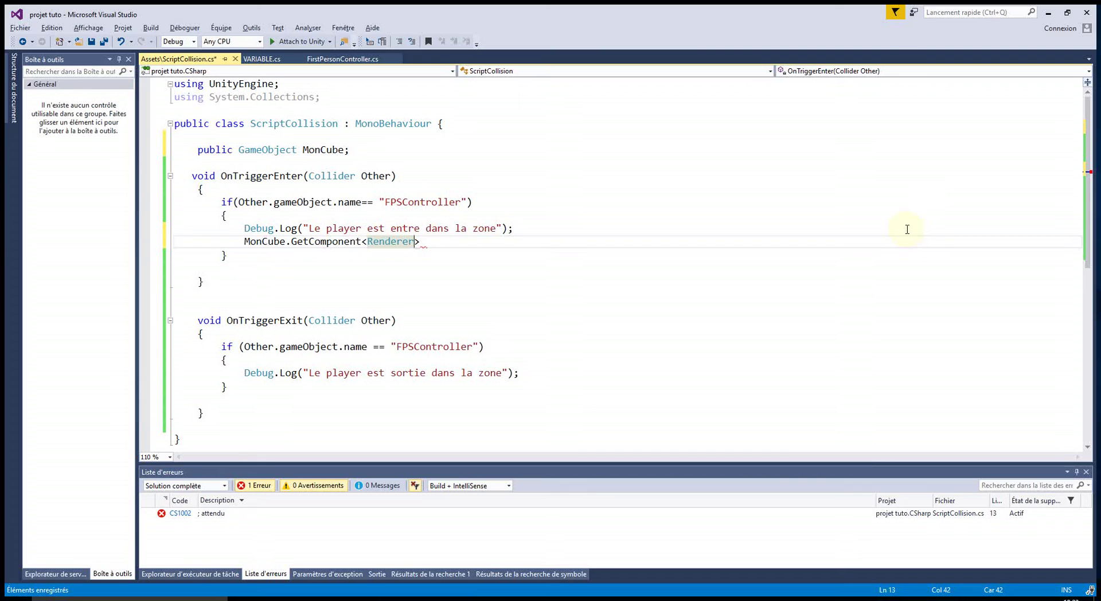
type(">")
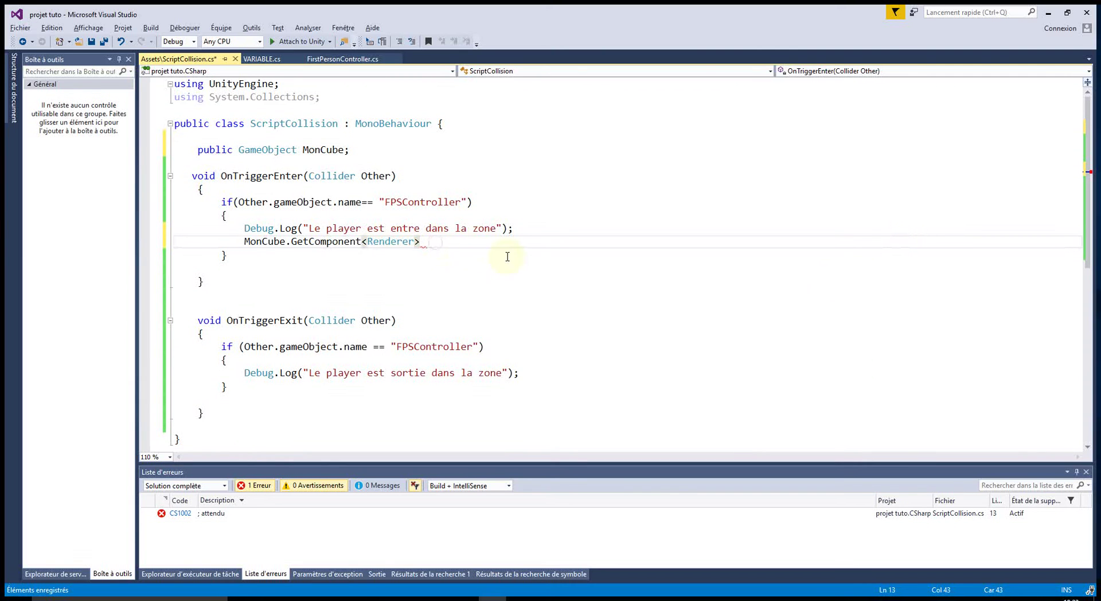
type("().")
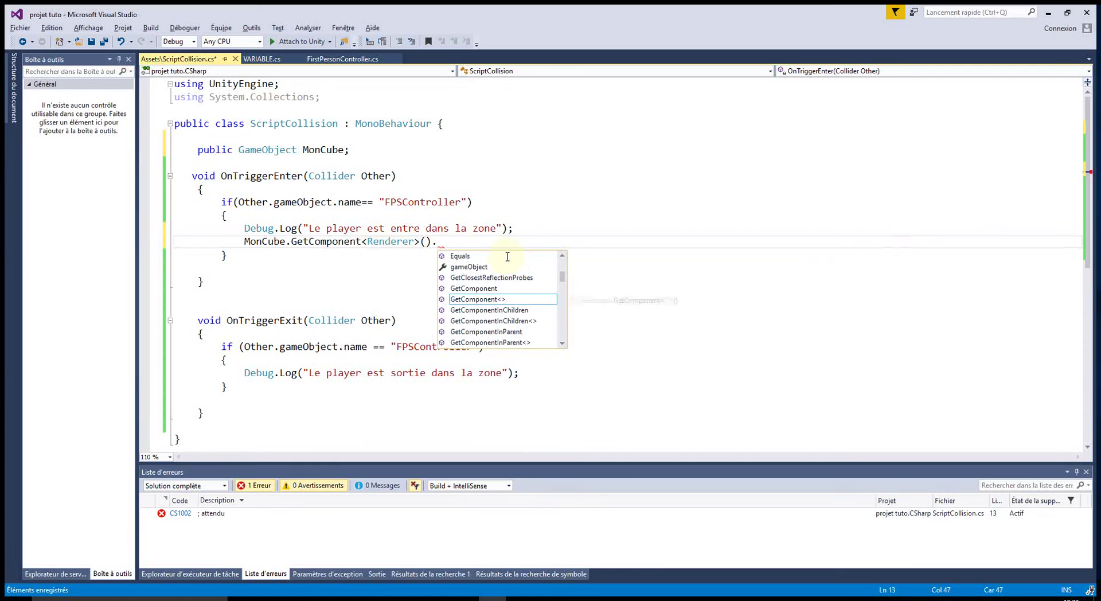
type("material.co")
key("Tab")
type("=co")
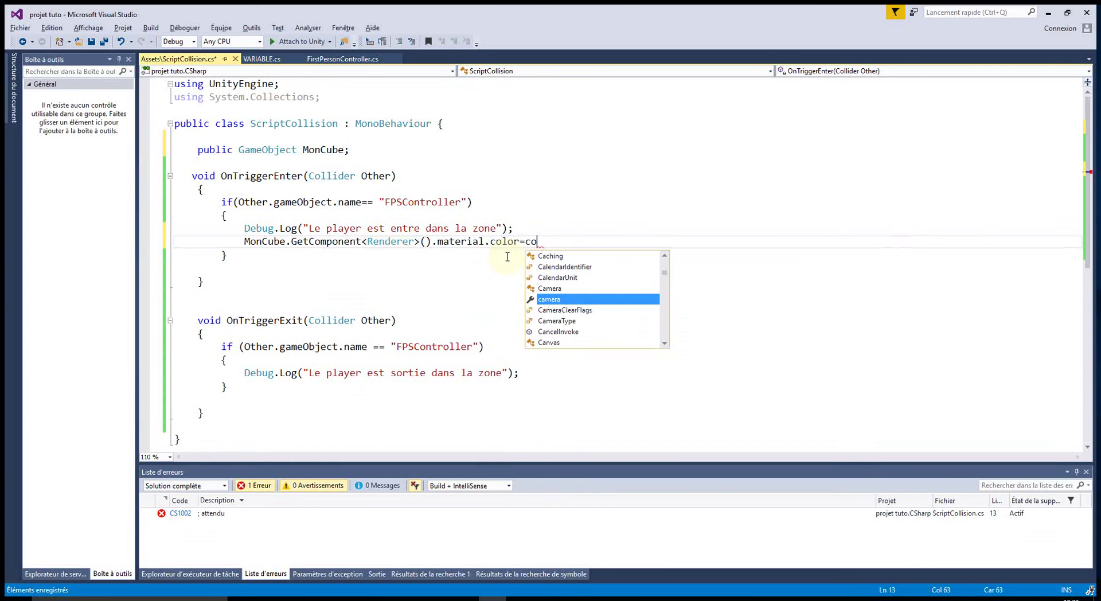
type("lor.red")
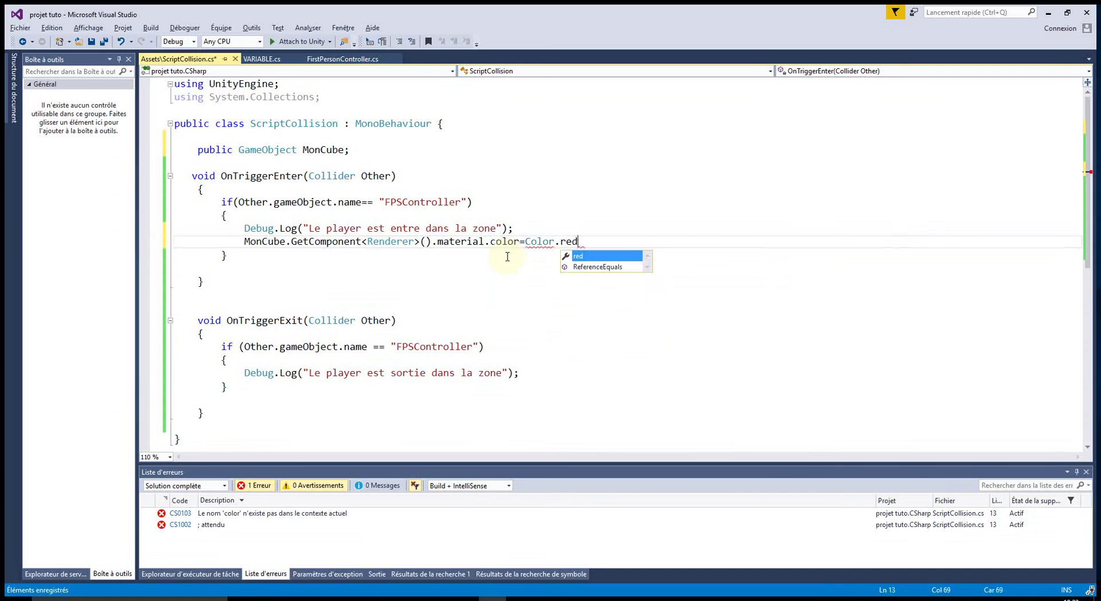
type(";")
left_click(663, 307)
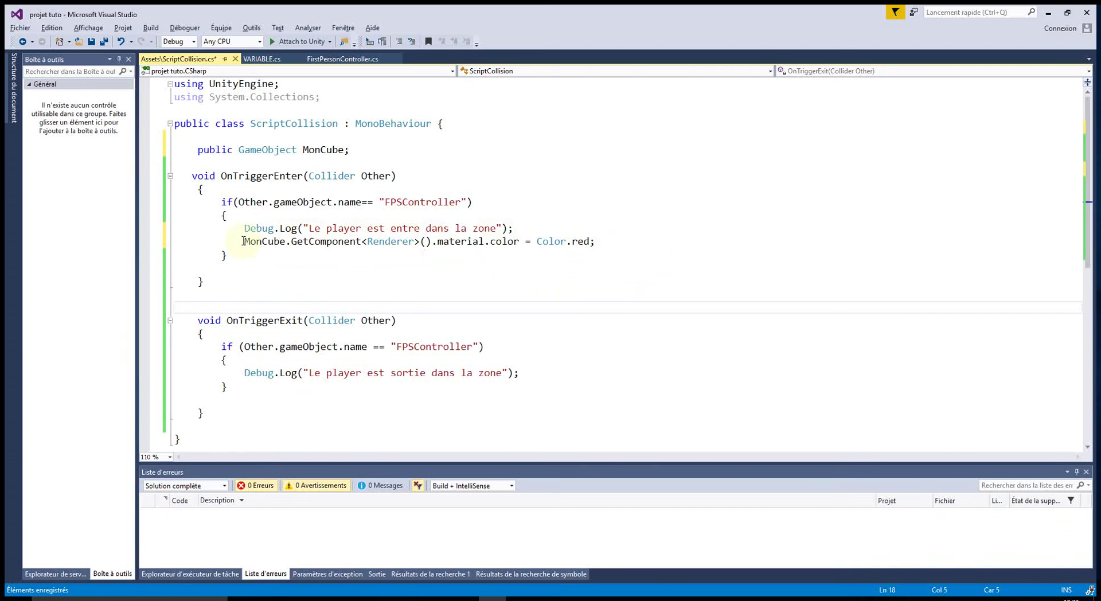
Retype the color member in OnTriggerEnter's MonCube red colour statement
left_click_drag(244, 242, 406, 243)
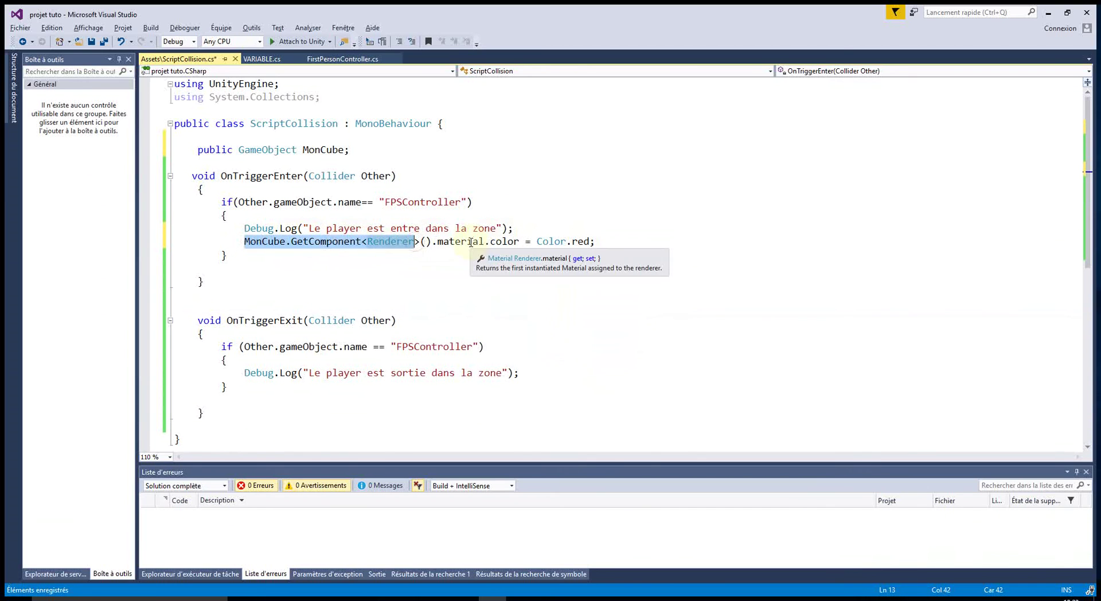
double_click(499, 243)
key("BackSpace")
key("BackSpace")
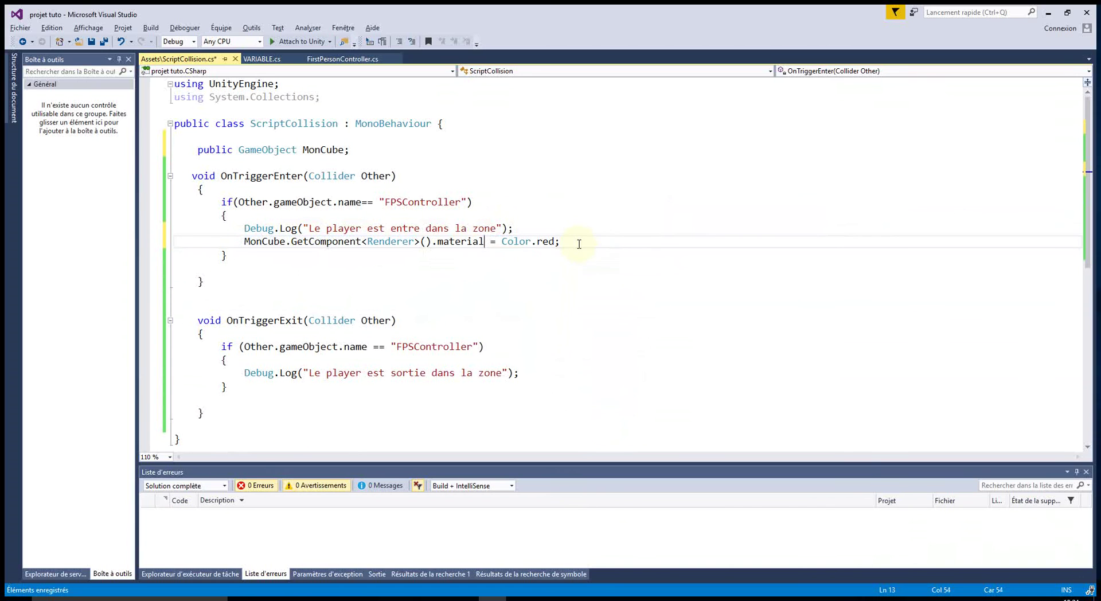
type(".")
key("Down")
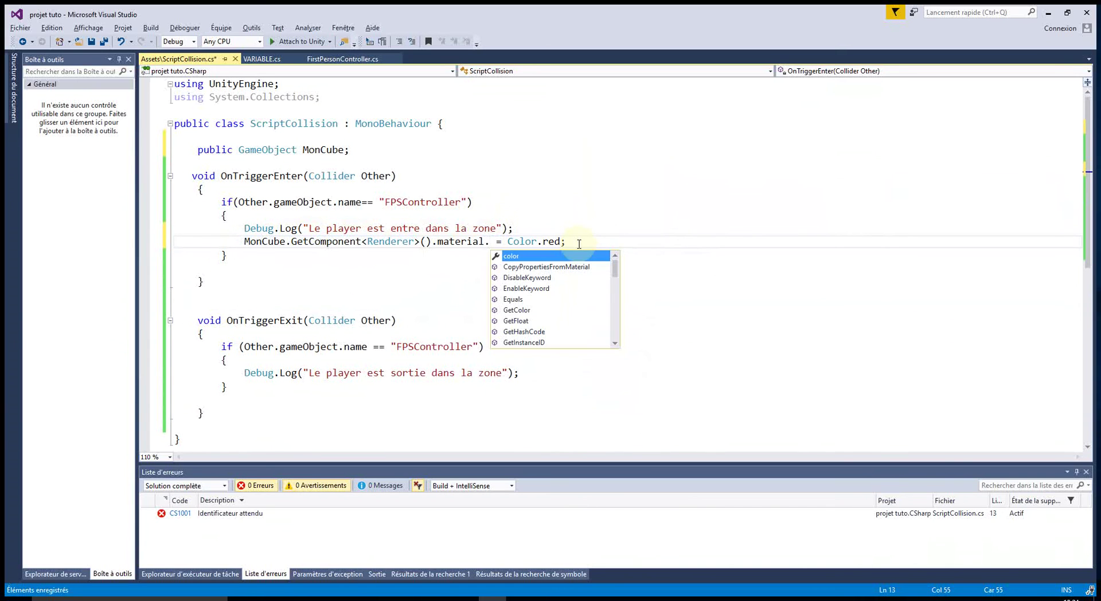
key("Down")
key("Down")
key("Down")
key("Down")
key("Down")
key("Down")
key("Down")
key("Down")
key("Down")
key("Down")
key("Down")
key("Down")
key("Down")
key("Down")
key("Down")
key("Down")
key("Down")
key("Down")
key("Down")
key("Down")
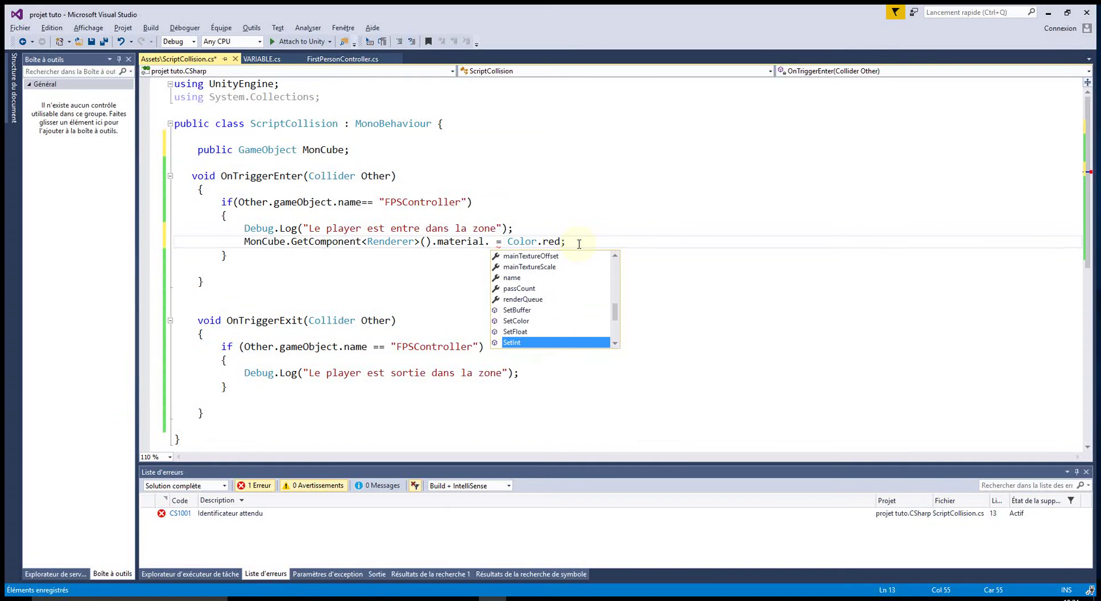
type("co")
key("Tab")
Copy the Color.red statement into OnTriggerExit below its Debug.Log line
left_click(532, 280)
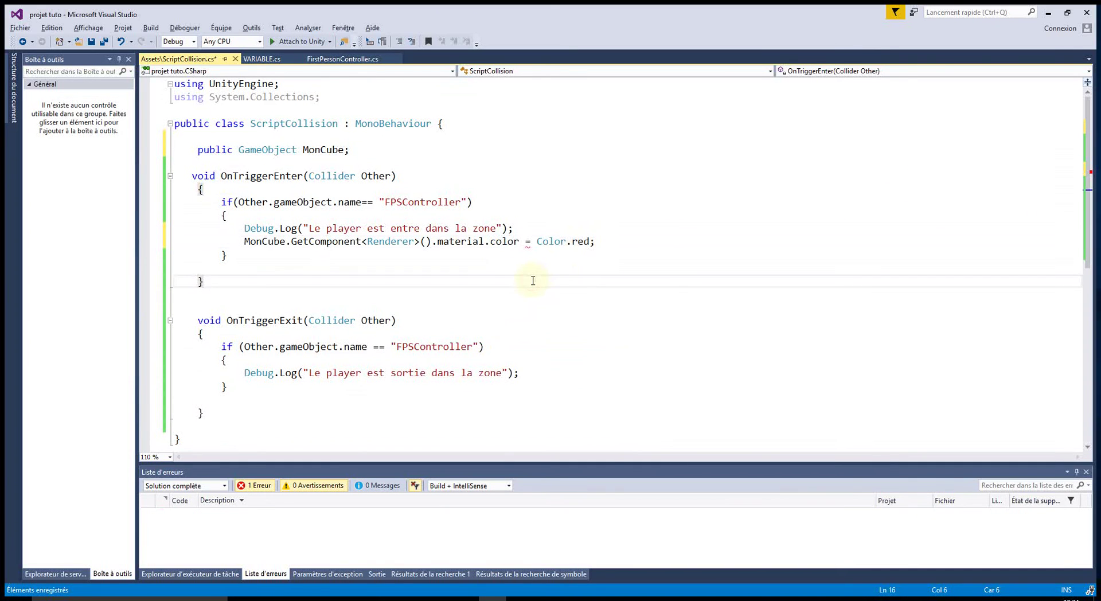
mouse_move(603, 241)
left_mouse_down()
mouse_move(243, 242)
mouse_move(614, 243)
left_mouse_up()
key("Down")
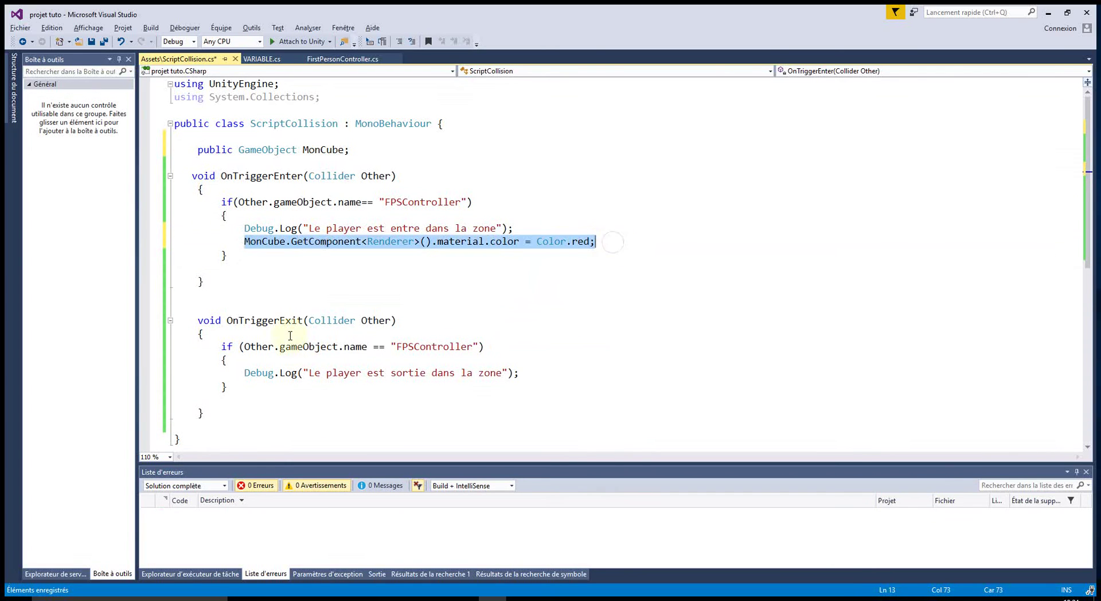
left_click(539, 374)
key("Return")
type("MonCube.GetComponent<Renderer>().material.color = Color.red;")
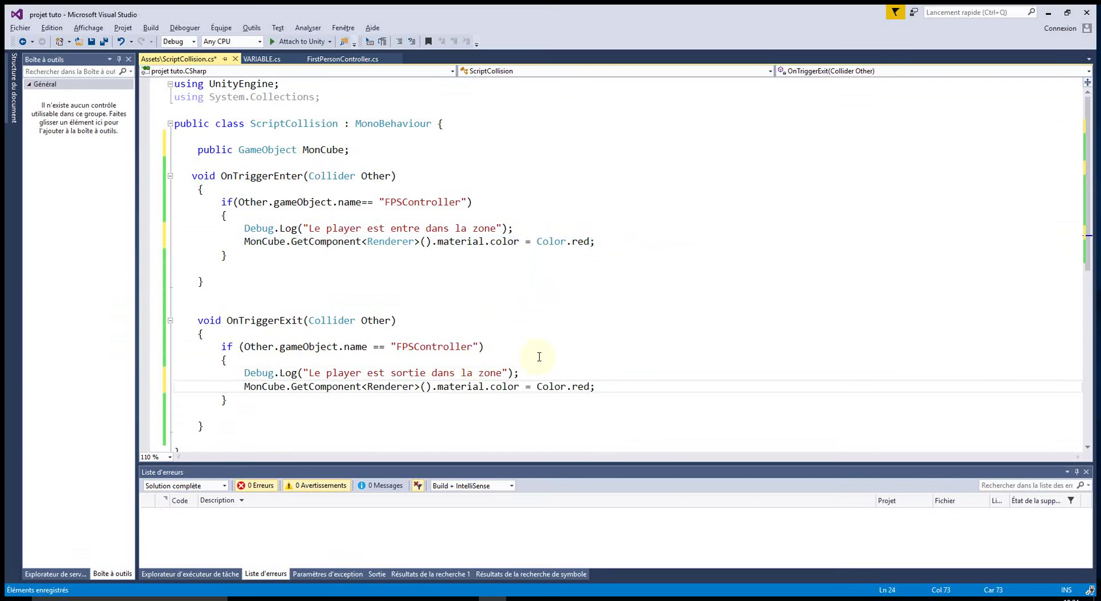
Change the pasted statement's colour from red to Color.yellow
key("Left")
key("Left")
key("Left")
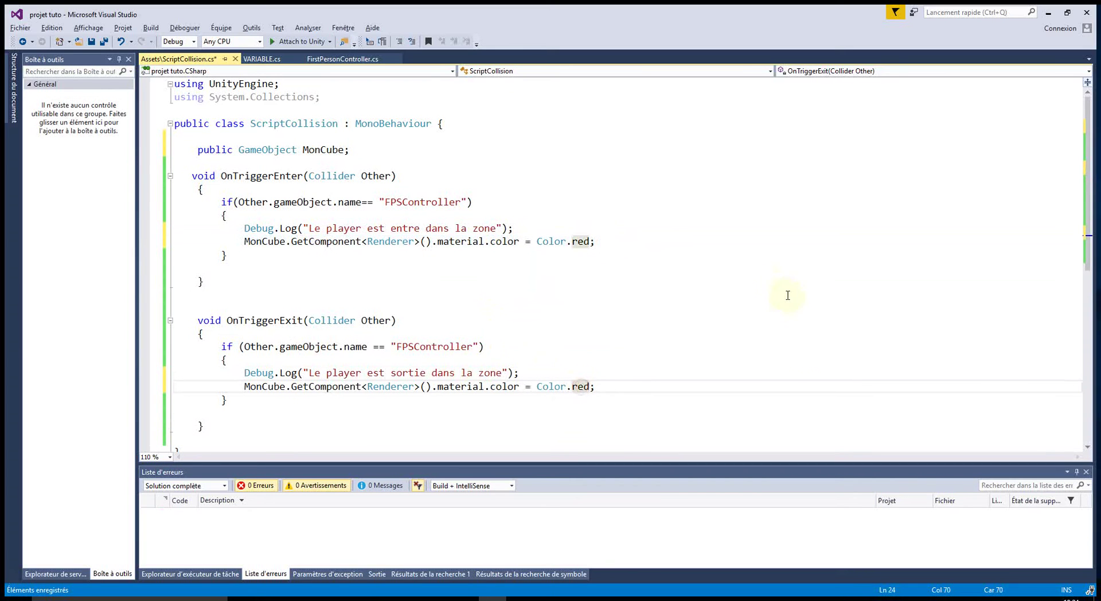
key("BackSpace")
key("BackSpace")
key("Delete")
key("Delete")
type(".ye")
key("Tab")
key("Down")
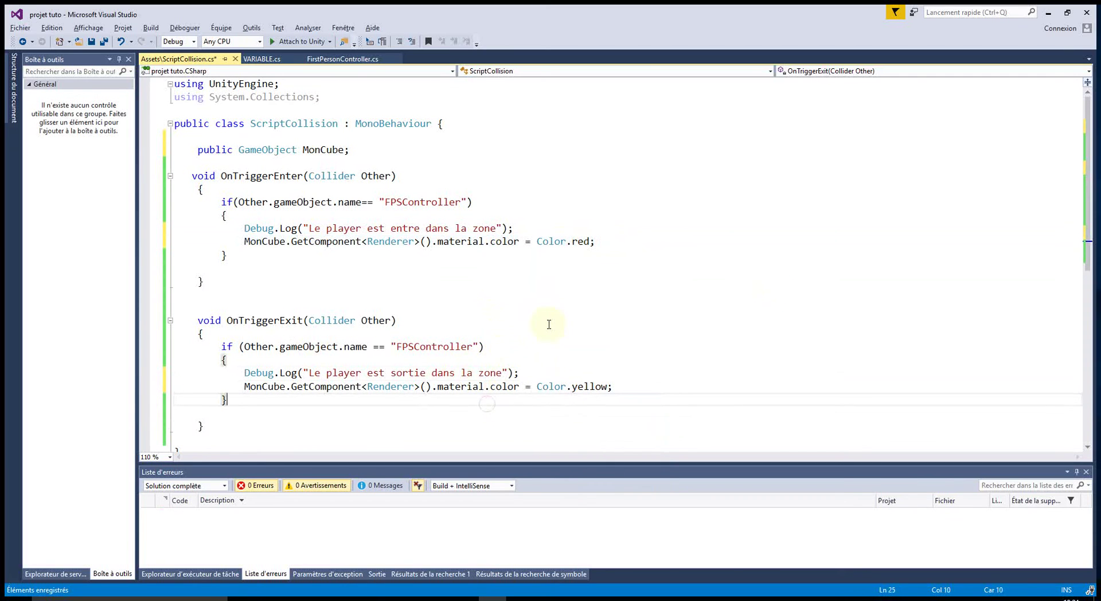
left_click_drag(613, 388, 248, 386)
key("ctrl+c")
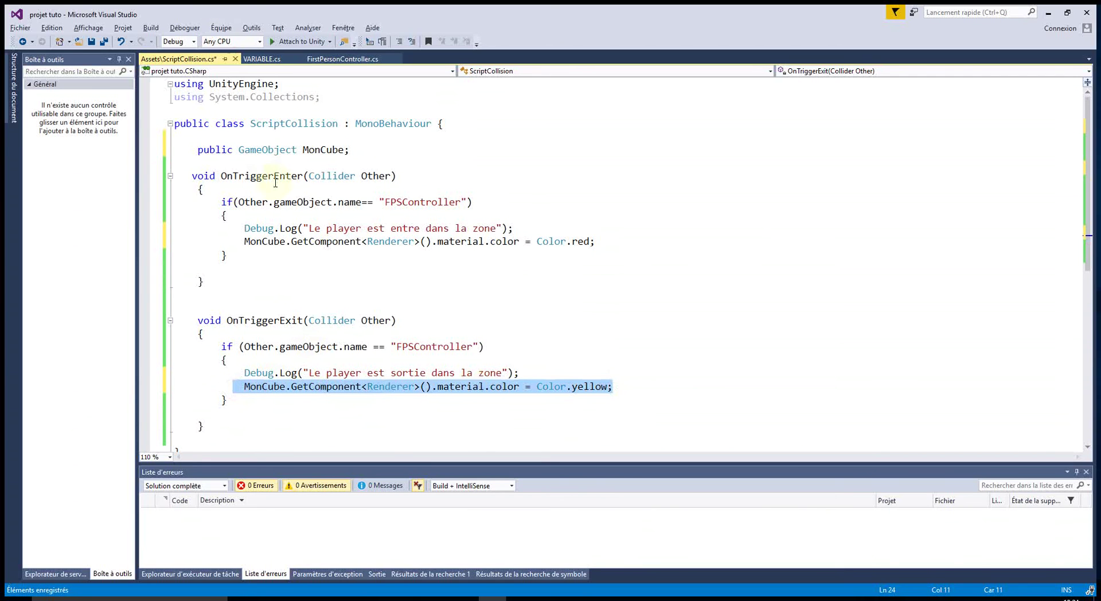
Add void Start() under the MonCube field containing the Color.yellow line, then save the script
left_click(205, 165)
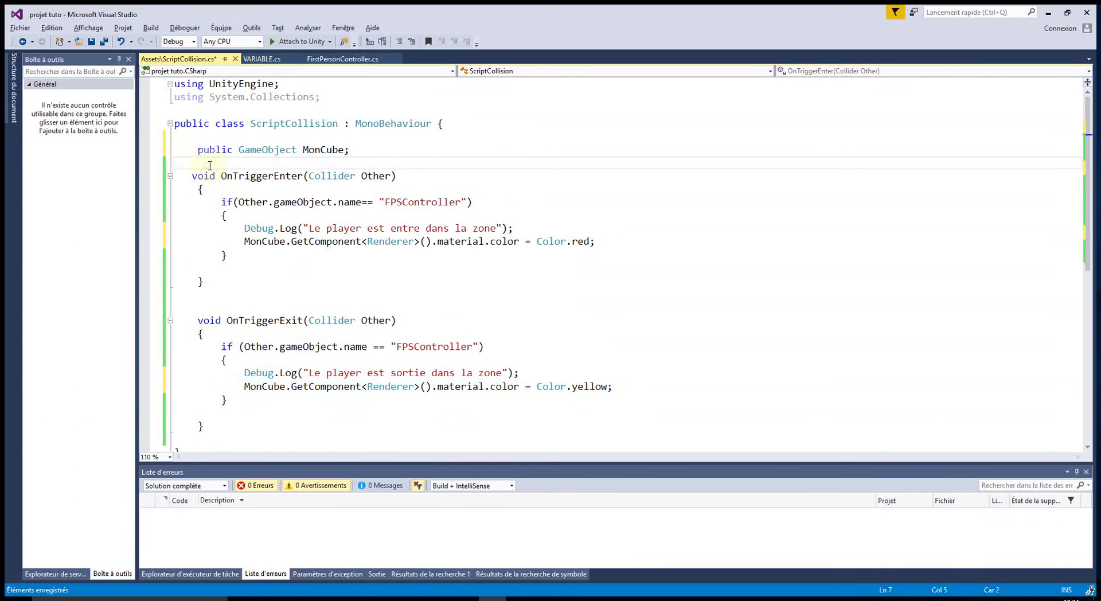
key("Return")
key("Return")
key("Return")
key("Up")
key("Up")
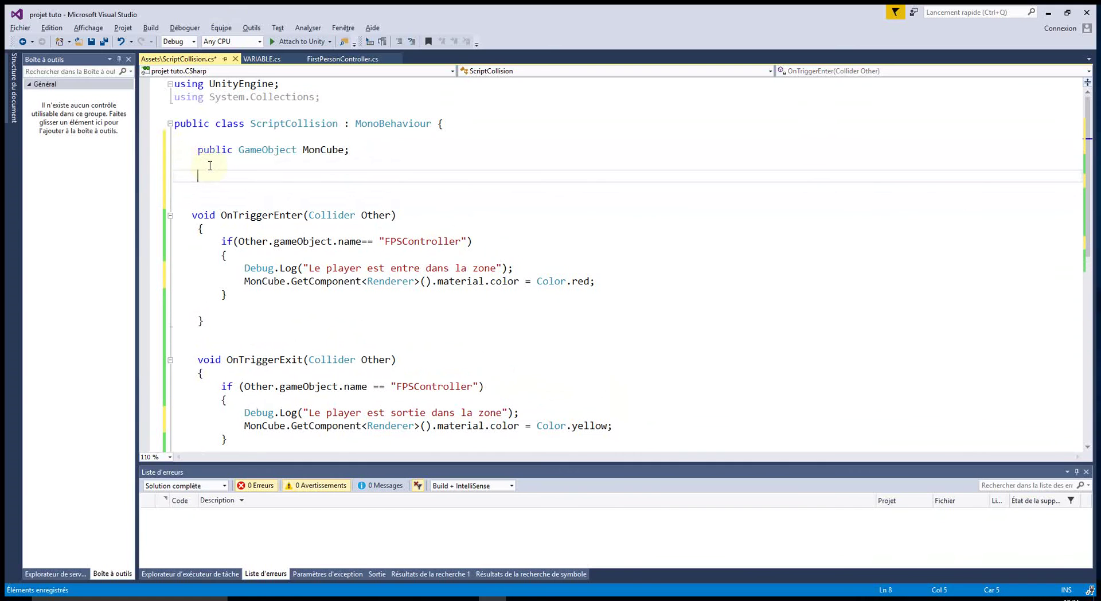
type("void")
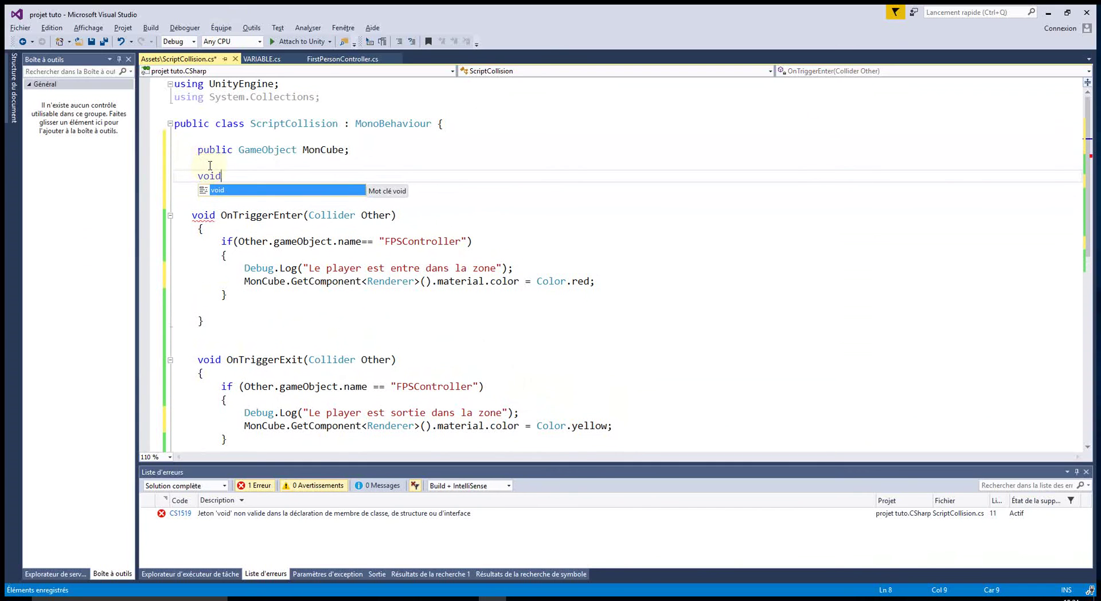
type(" Start()")
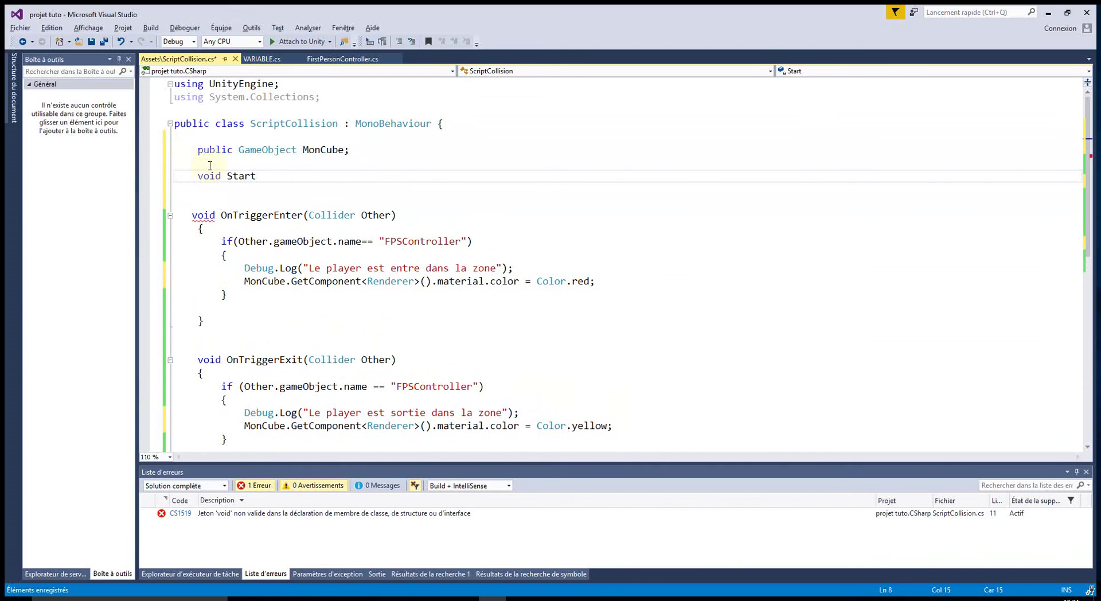
key("Return")
type("{")
key("Return")
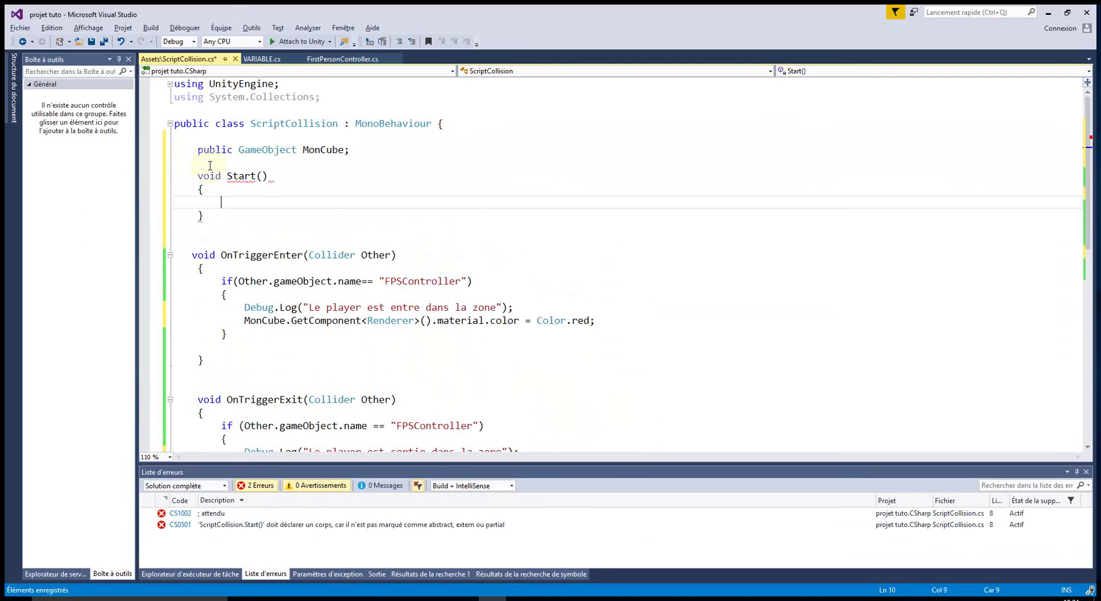
key("ctrl+v")
key("Down")
key("Down")
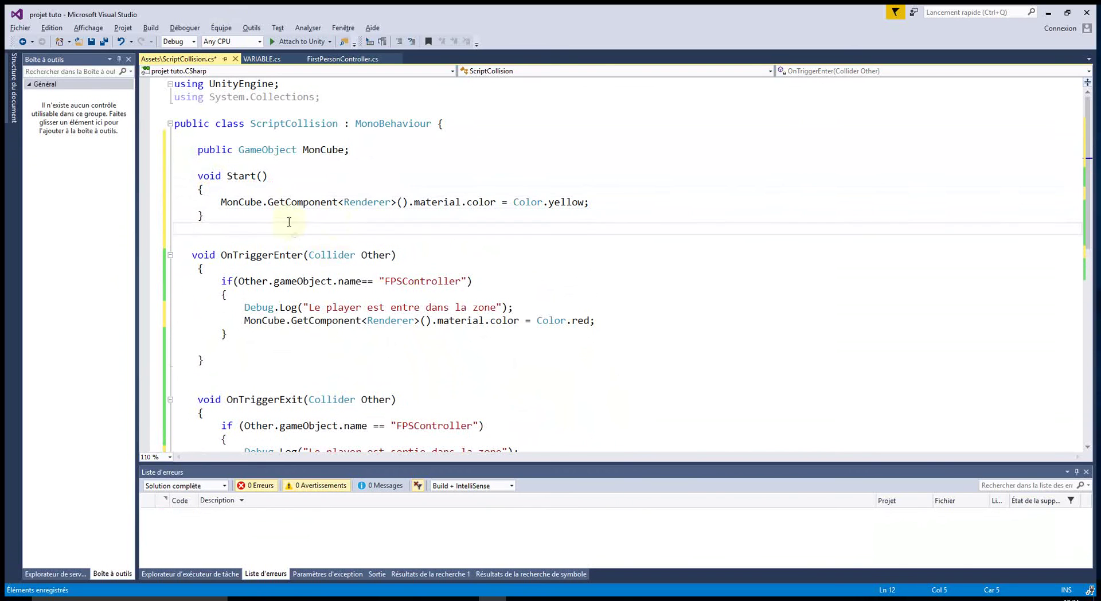
left_click(256, 148)
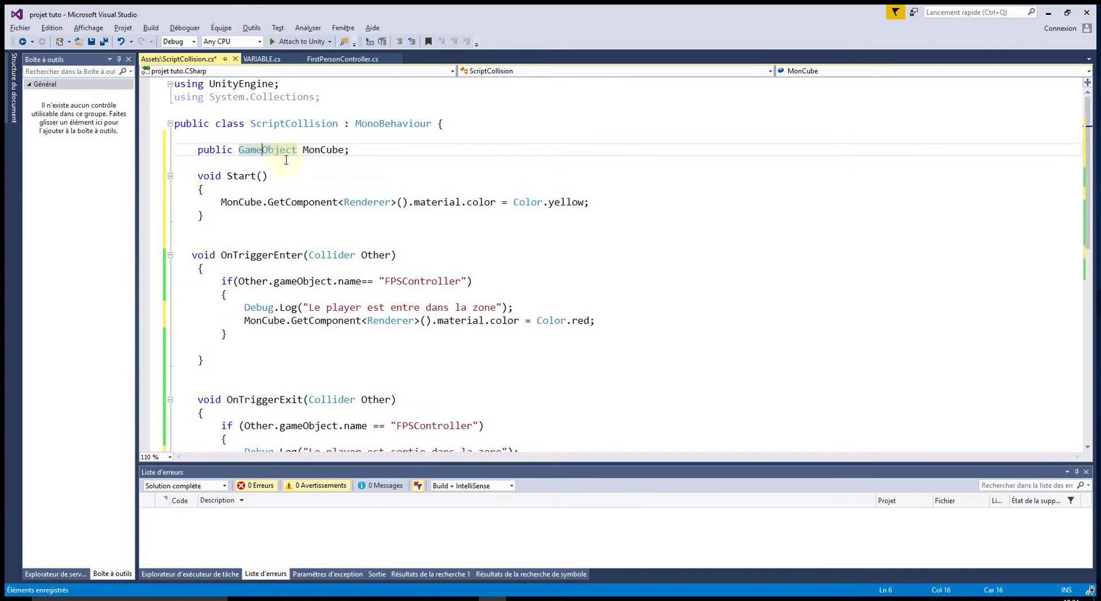
left_click(91, 42)
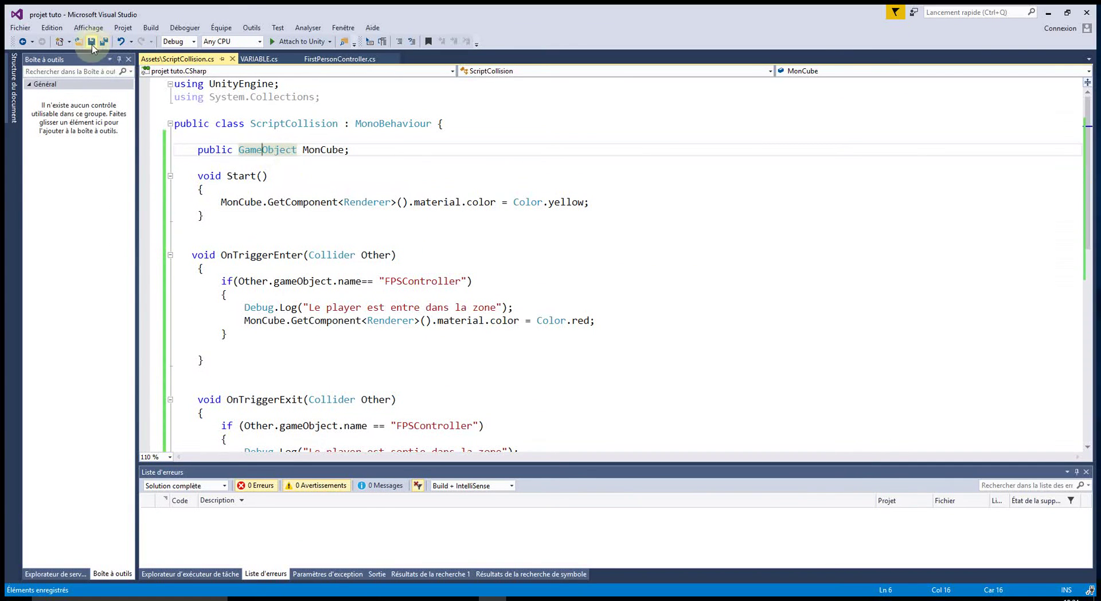
Assign Cube (1) to the trigger Cube's Mon Cube field, then start Play mode
left_click(1048, 12)
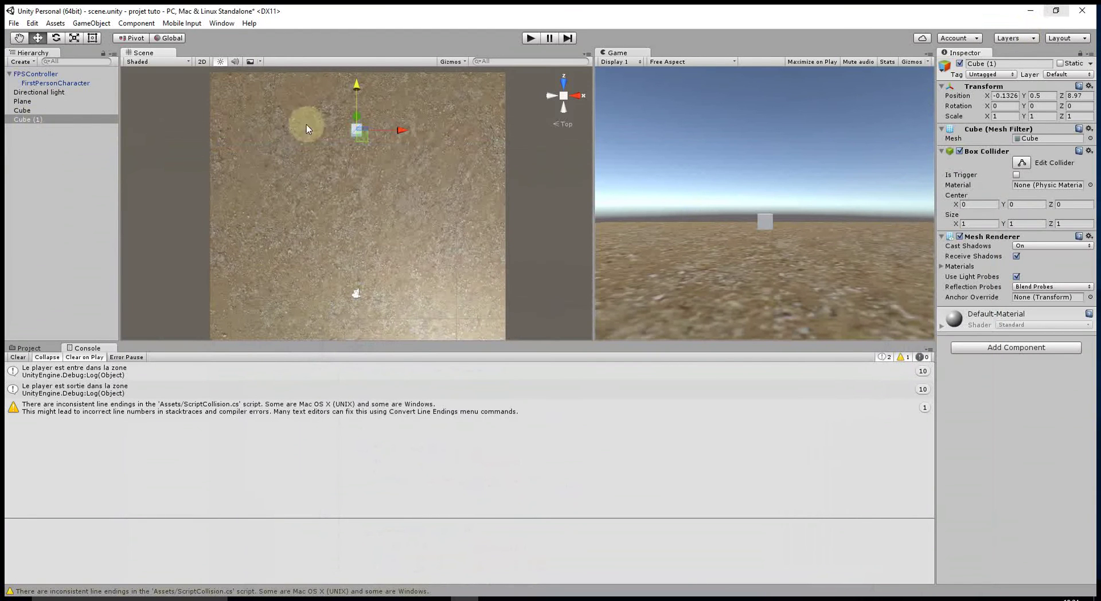
left_click(45, 111)
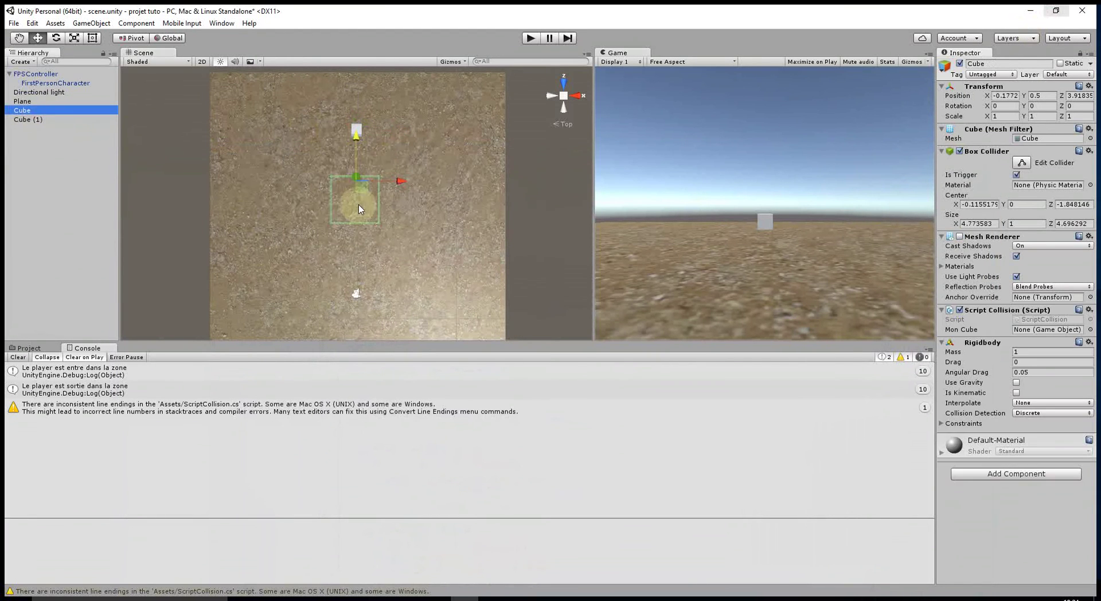
left_click(960, 237)
left_click(960, 236)
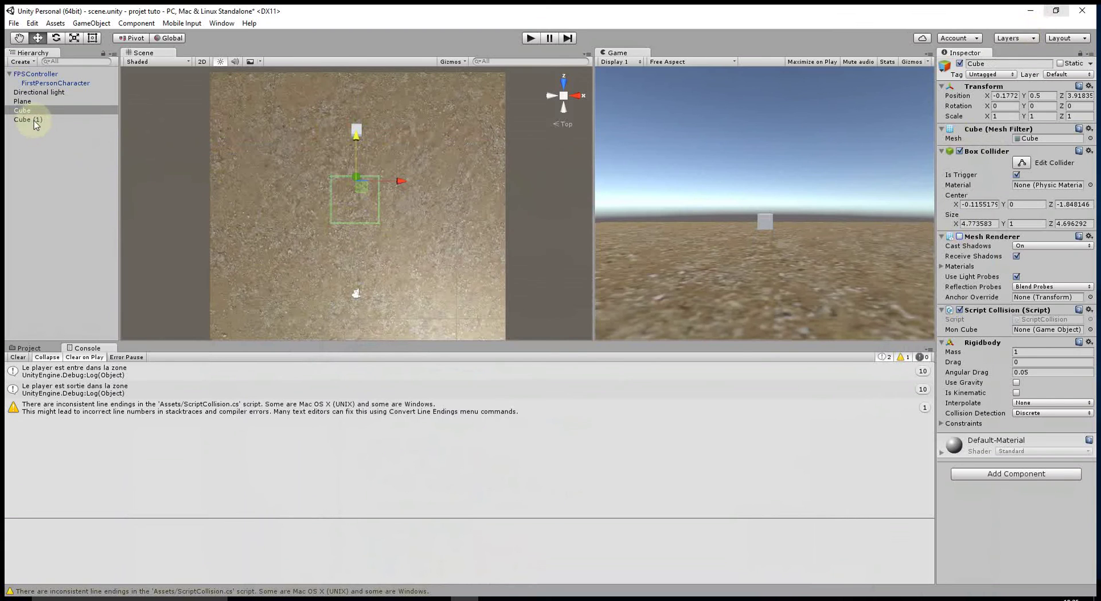
left_click_drag(35, 123, 1022, 337)
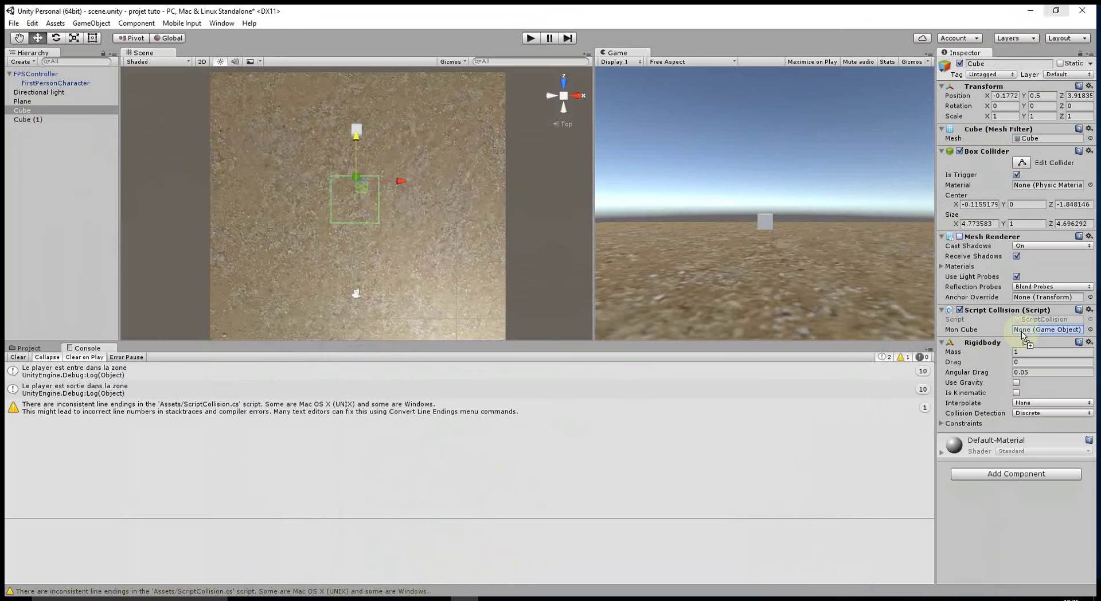
left_click_drag(1023, 337, 1024, 338)
left_click(530, 38)
left_click(766, 197)
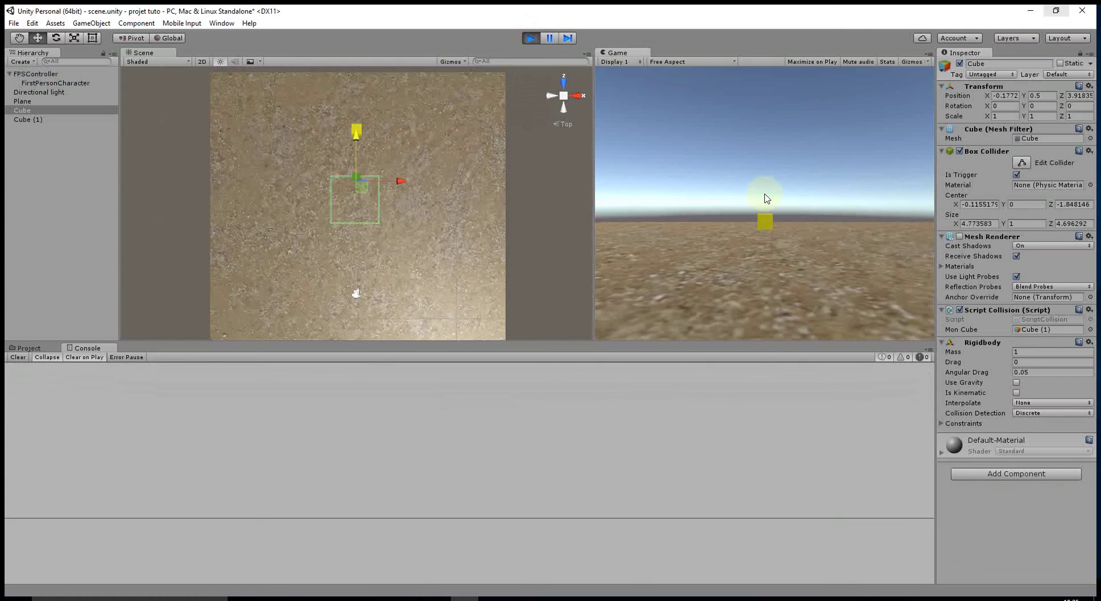
Walk the player in and out of the trigger zone, then stop play and return to Visual Studio
key("w")
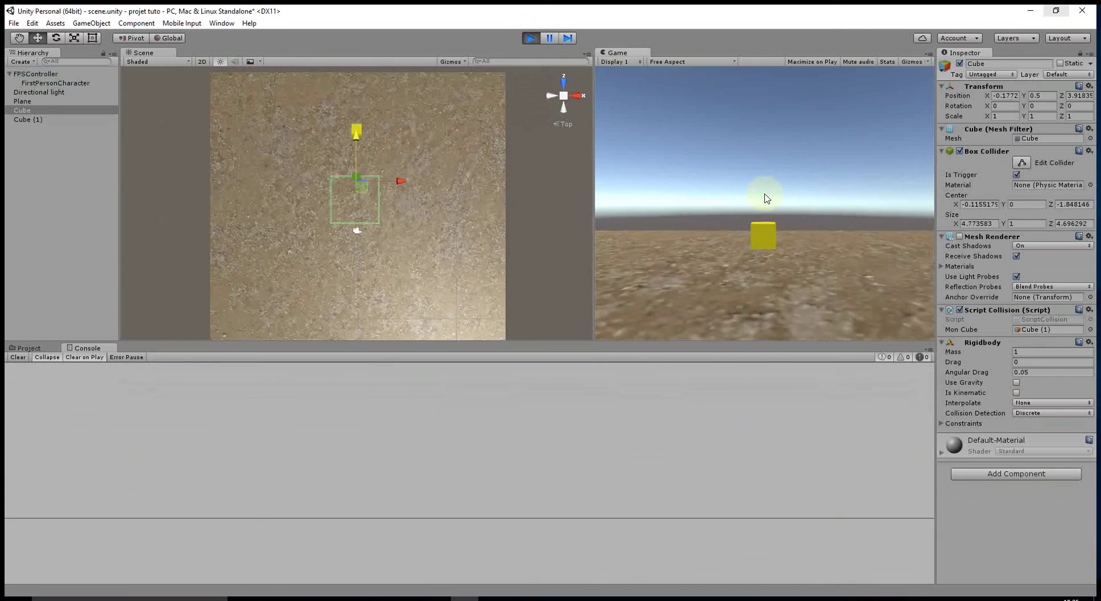
key("w")
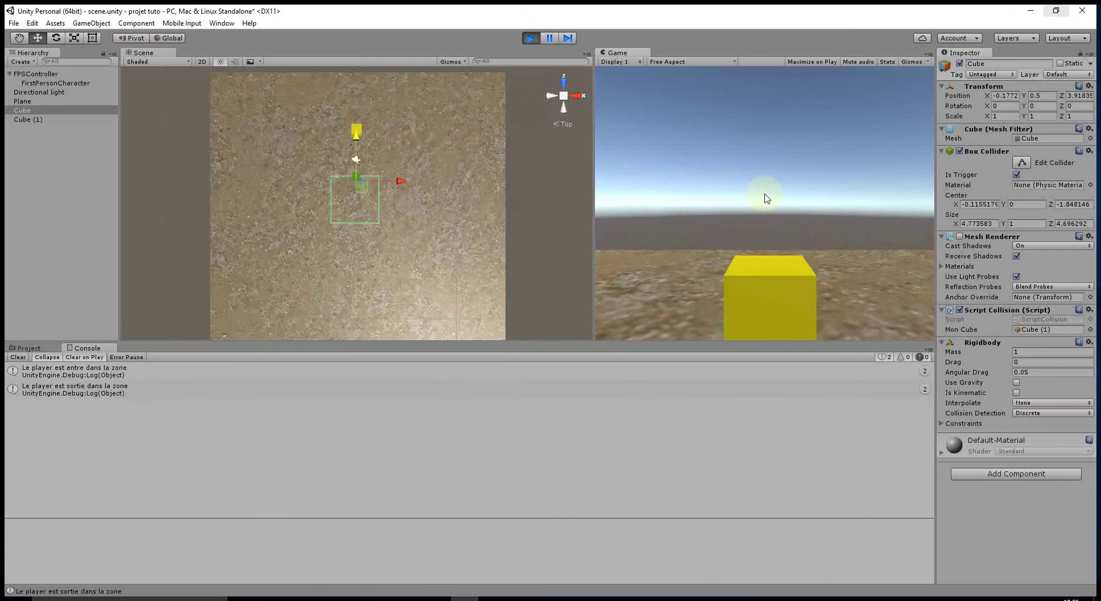
key("s")
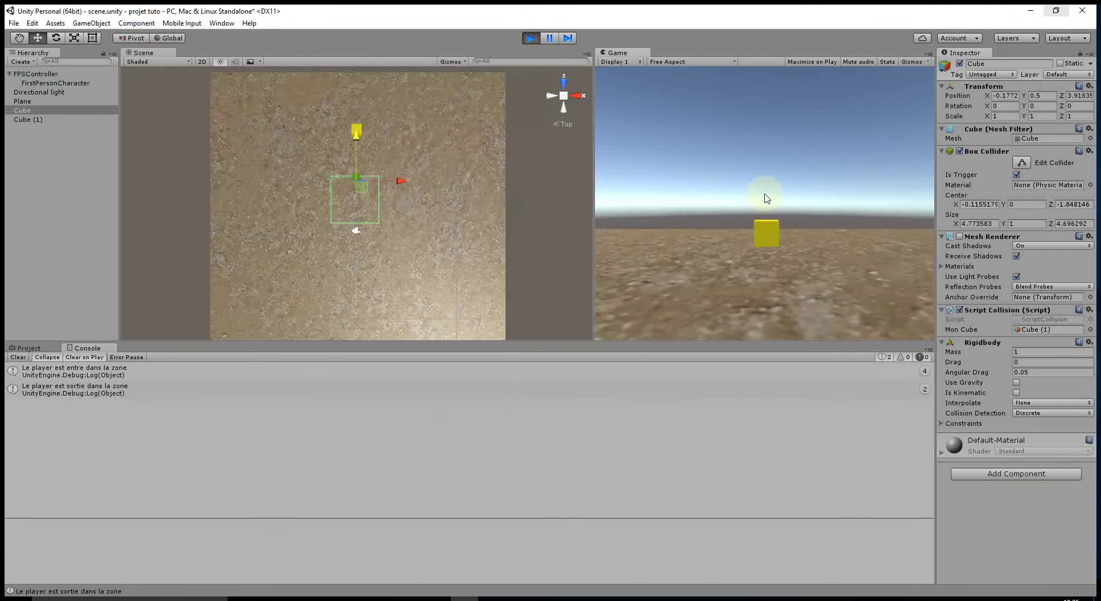
key("w")
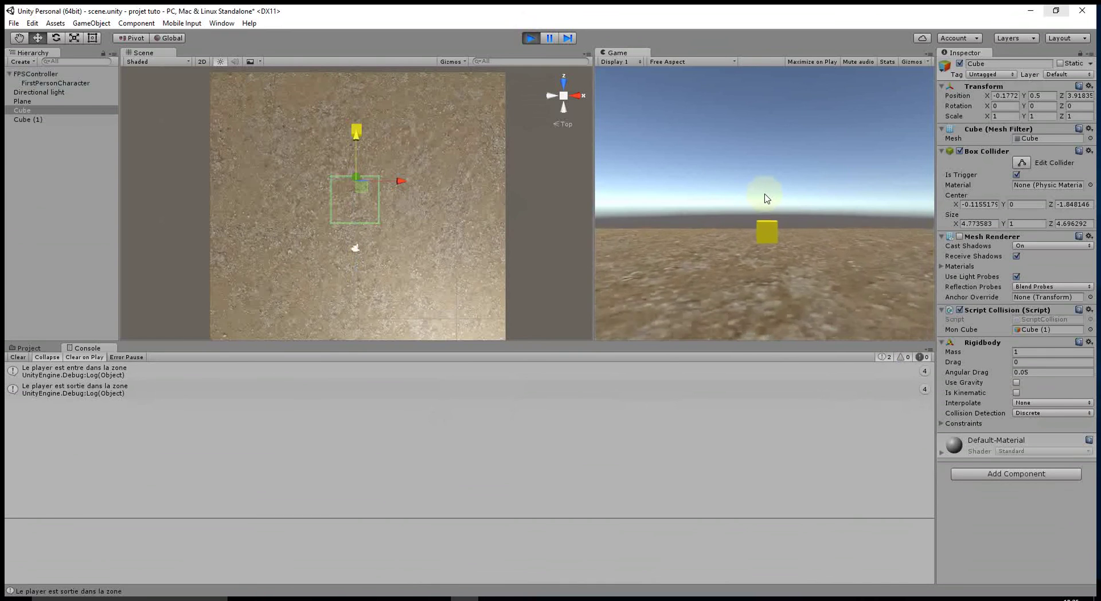
key("w")
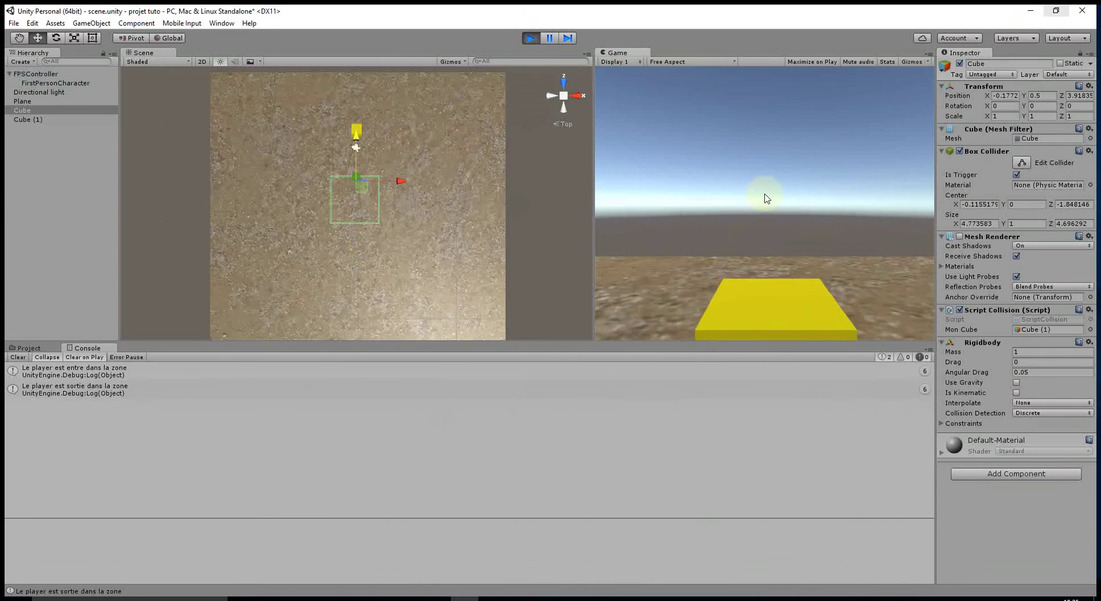
key("s")
key("s")
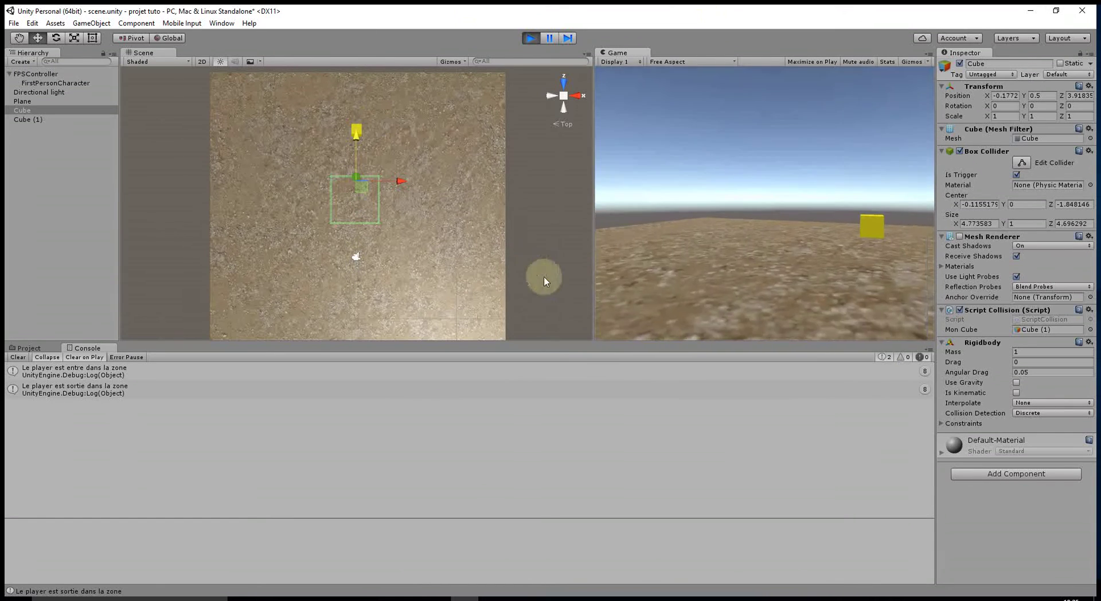
left_click(531, 38)
key("alt+Tab")
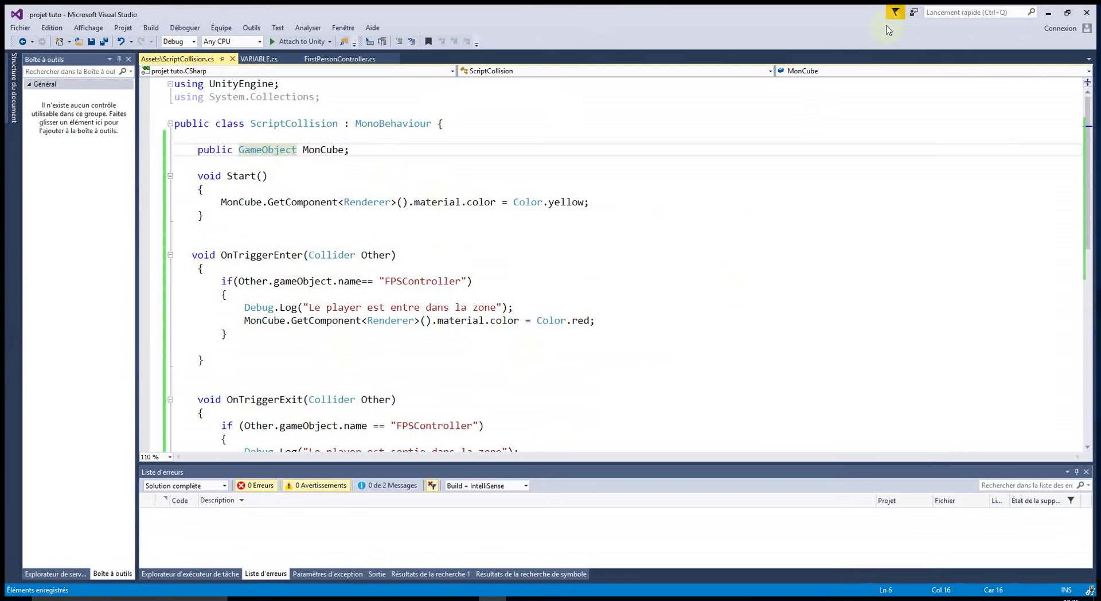
Create a new C# script in the Assets folder, name it Tuto, and open it for editing
left_click(1048, 13)
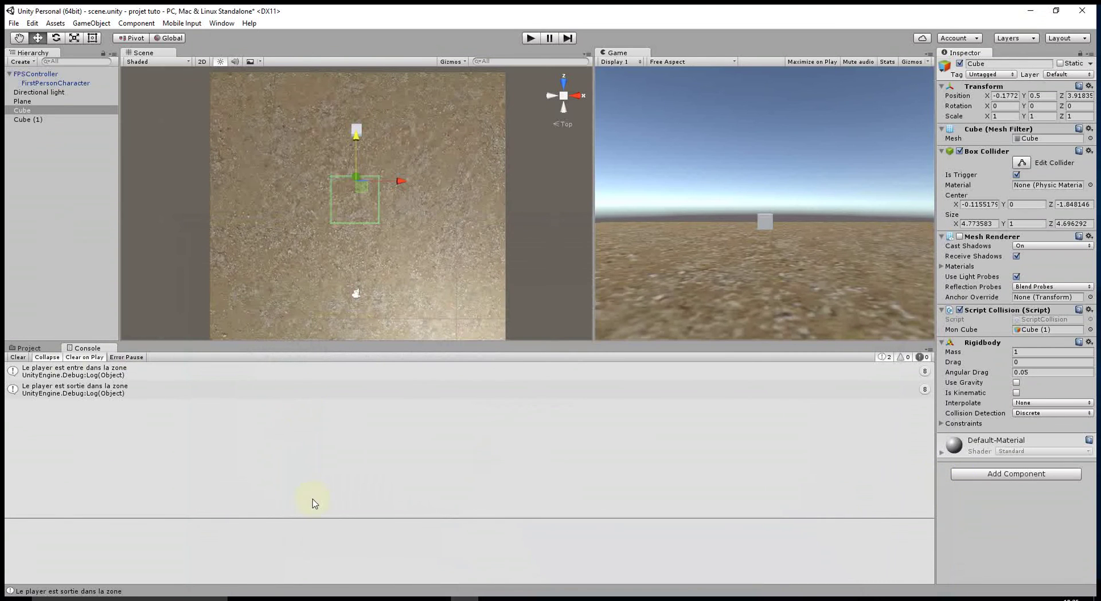
left_click(27, 347)
right_click(384, 508)
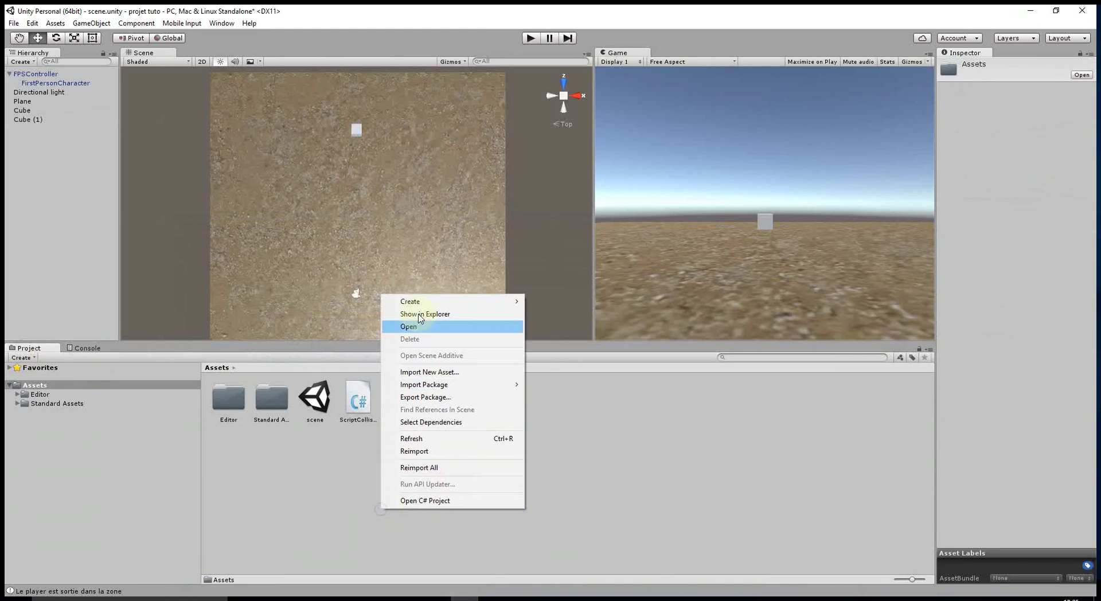
mouse_move(447, 301)
left_click(573, 317)
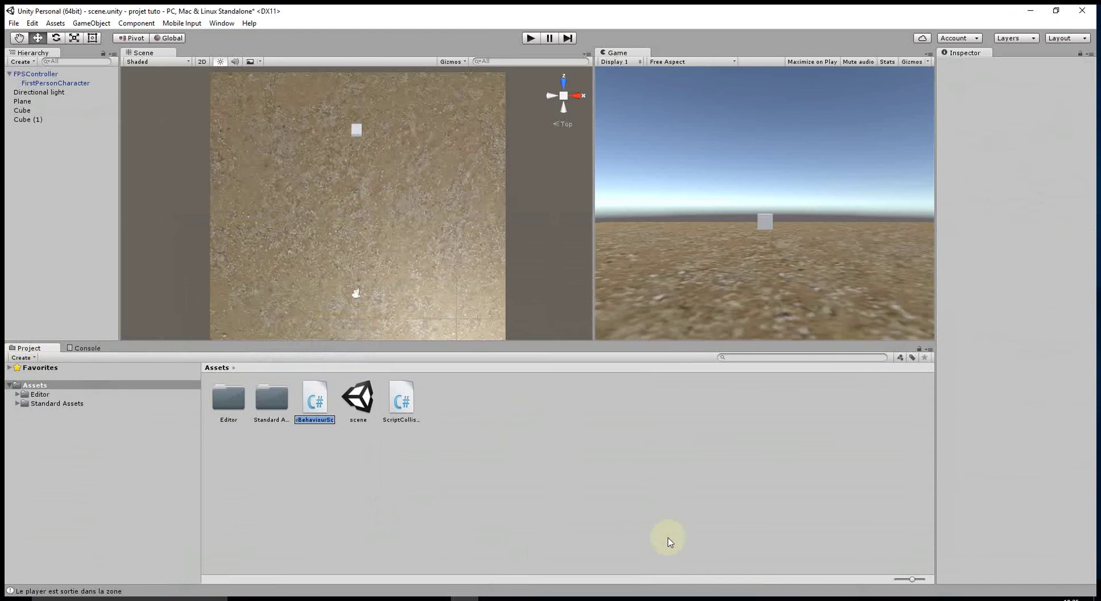
type("Tu")
key("Return")
double_click(409, 404)
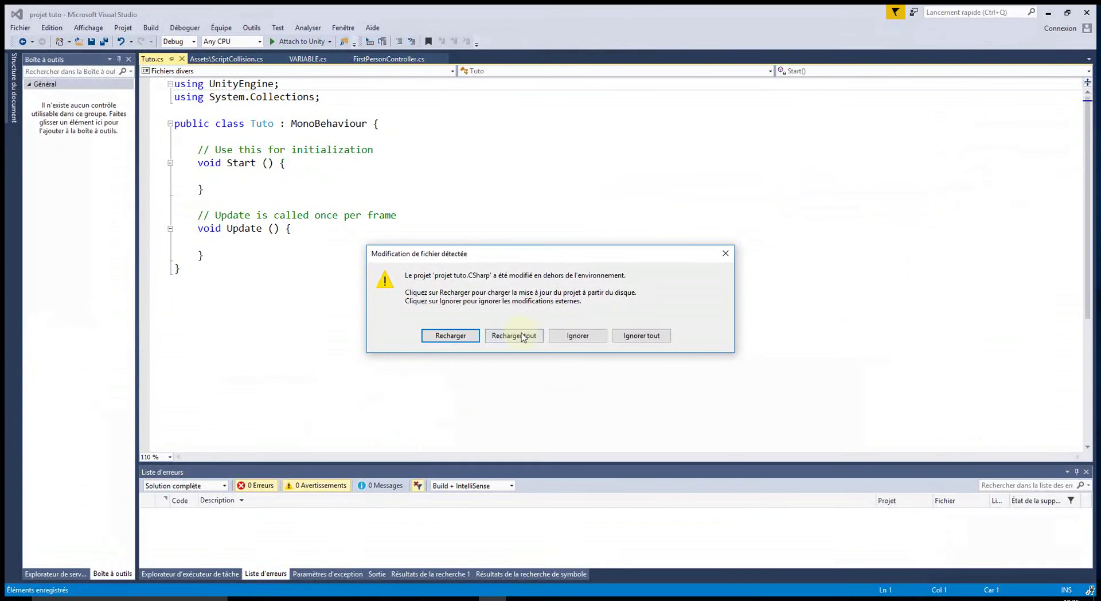
Reload the changed projects and begin a public bool field in the Tuto class
left_click(521, 336)
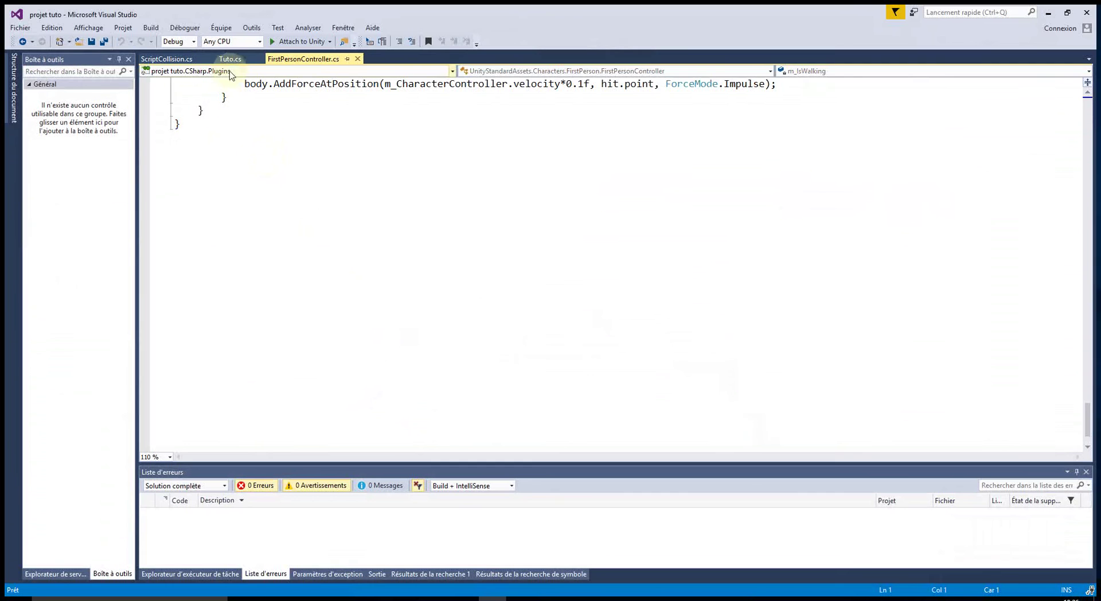
left_click(229, 58)
left_click(245, 137)
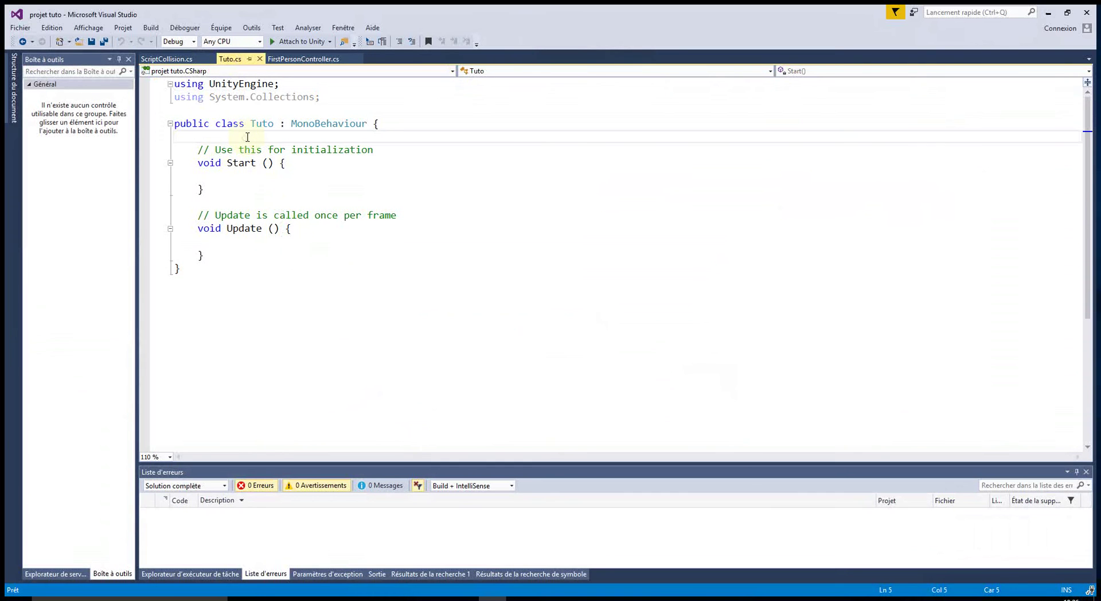
key("Return")
type("variable")
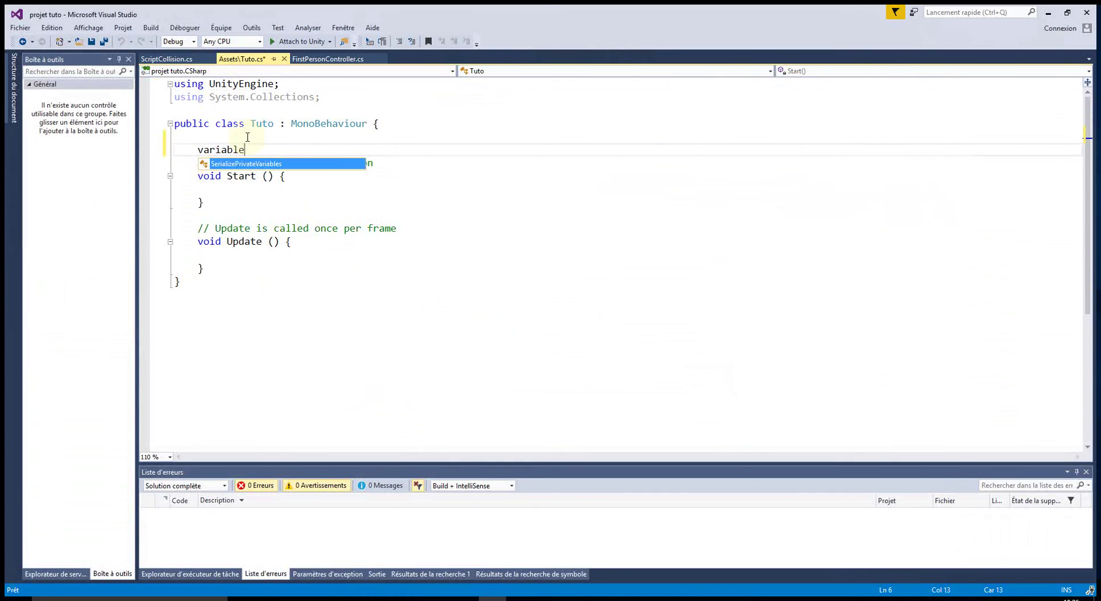
key("BackSpace")
key("BackSpace")
key("BackSpace")
key("BackSpace")
key("BackSpace")
key("BackSpace")
key("BackSpace")
type("public ")
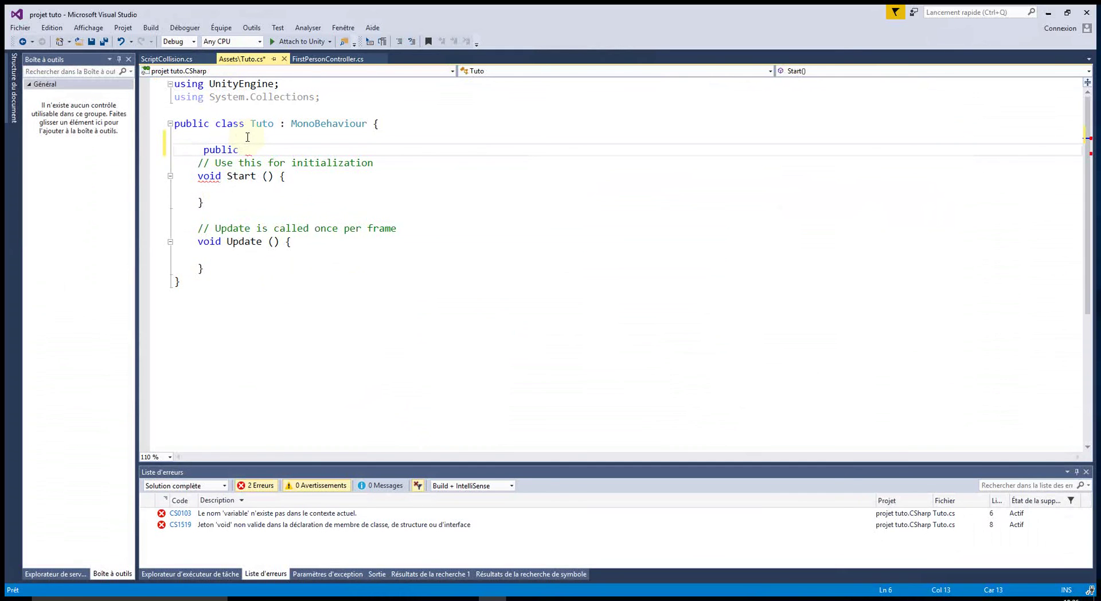
type("int")
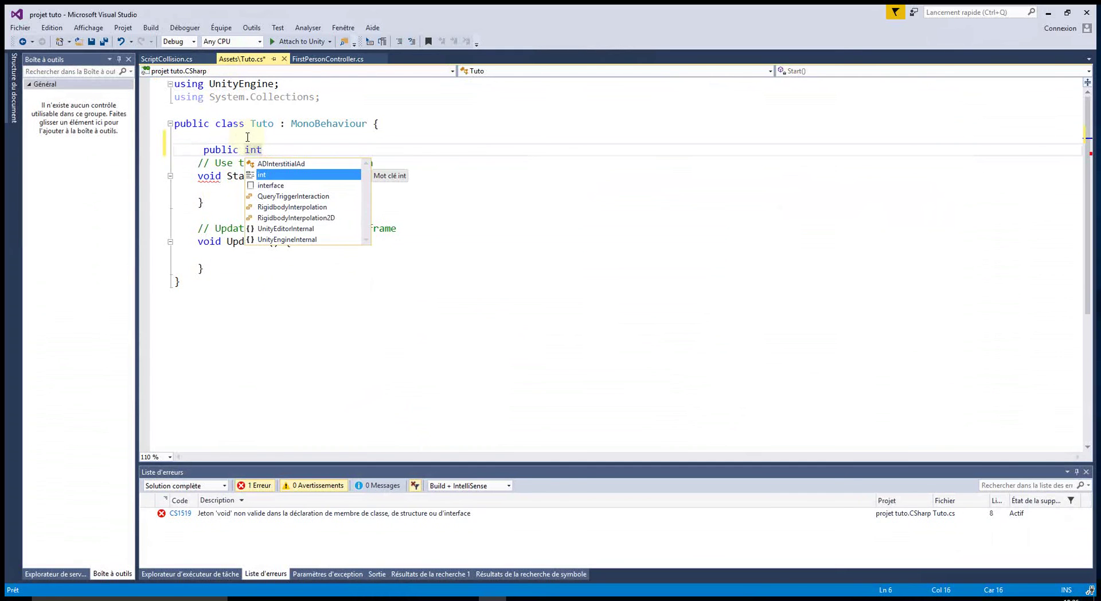
key("BackSpace")
key("BackSpace")
key("BackSpace")
type("b")
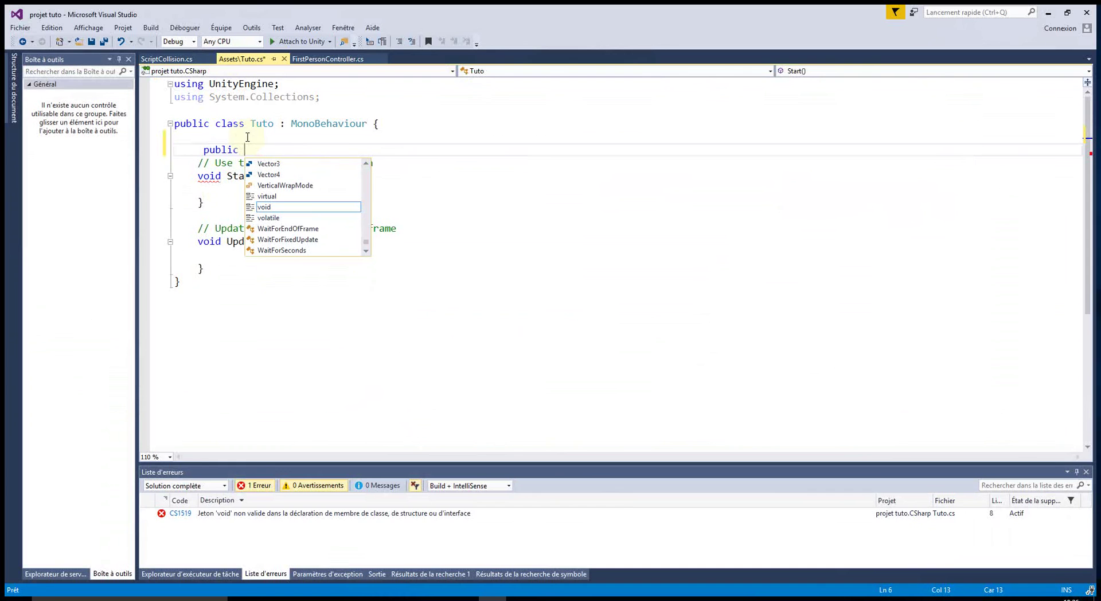
type("oo")
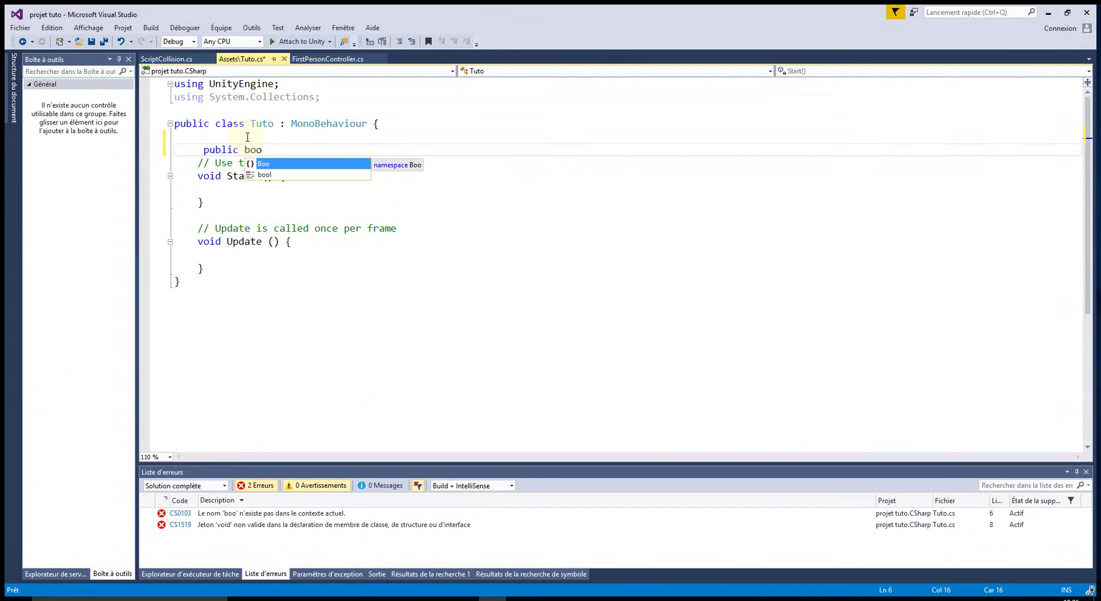
key("Tab")
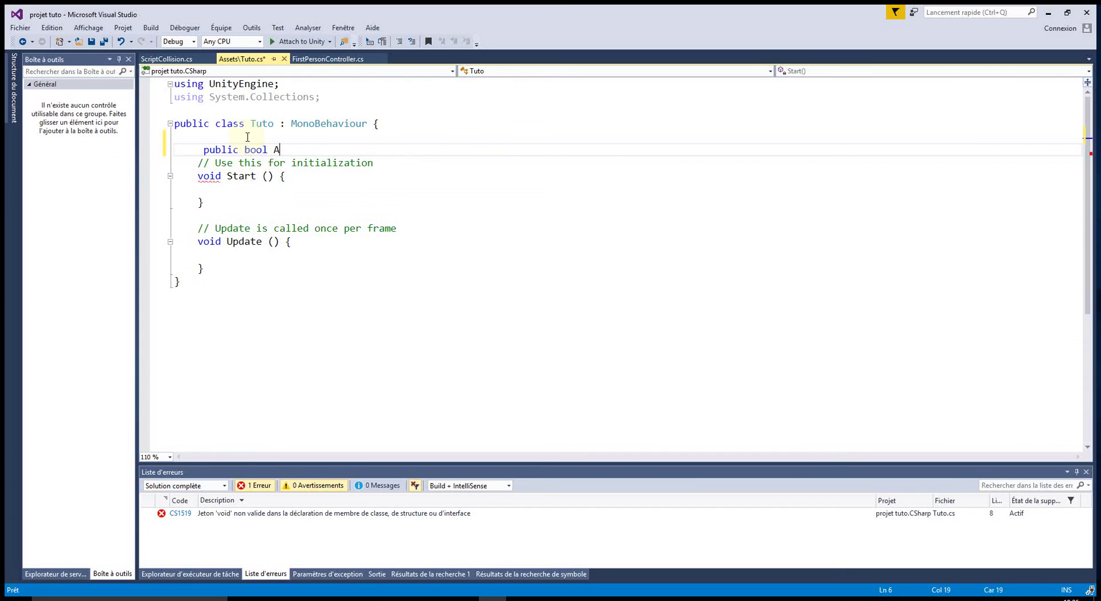
Name the field Dedans with default value false and save Tuto.cs
type("_L")
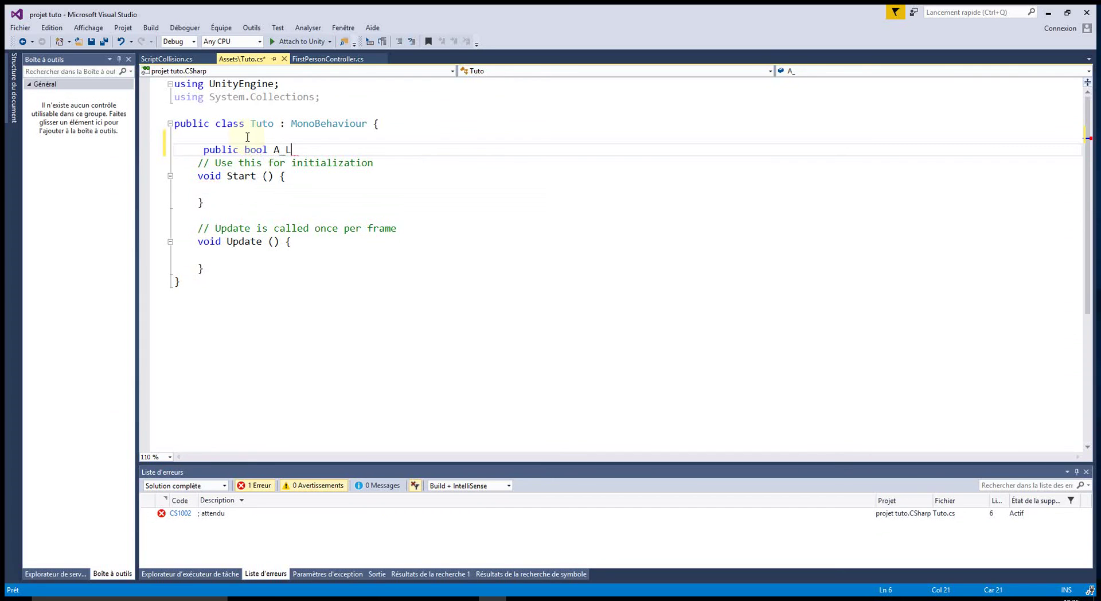
type("'interieu")
key("BackSpace")
type("u")
key("BackSpace")
key("BackSpace")
key("BackSpace")
key("BackSpace")
key("BackSpace")
key("BackSpace")
key("BackSpace")
key("BackSpace")
key("BackSpace")
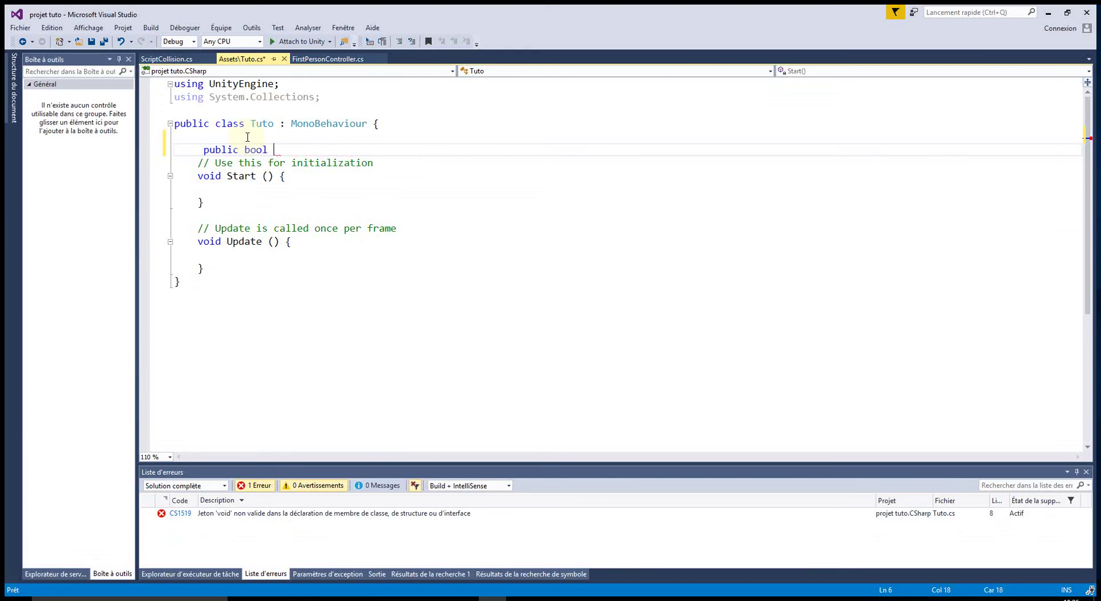
type("Dedans ")
type("= fal")
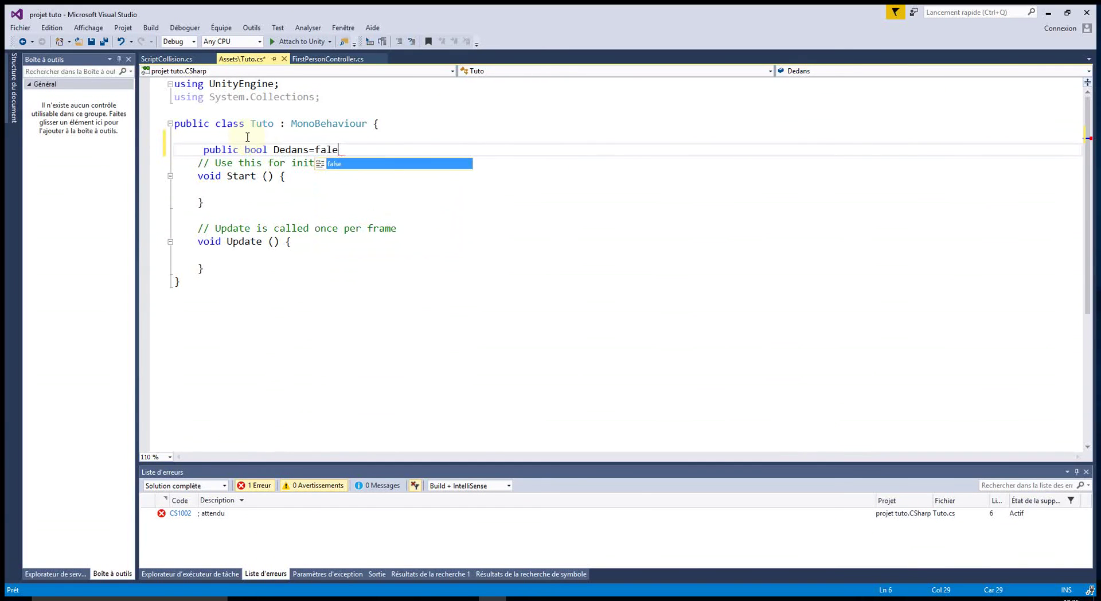
type("se;")
left_click(472, 348)
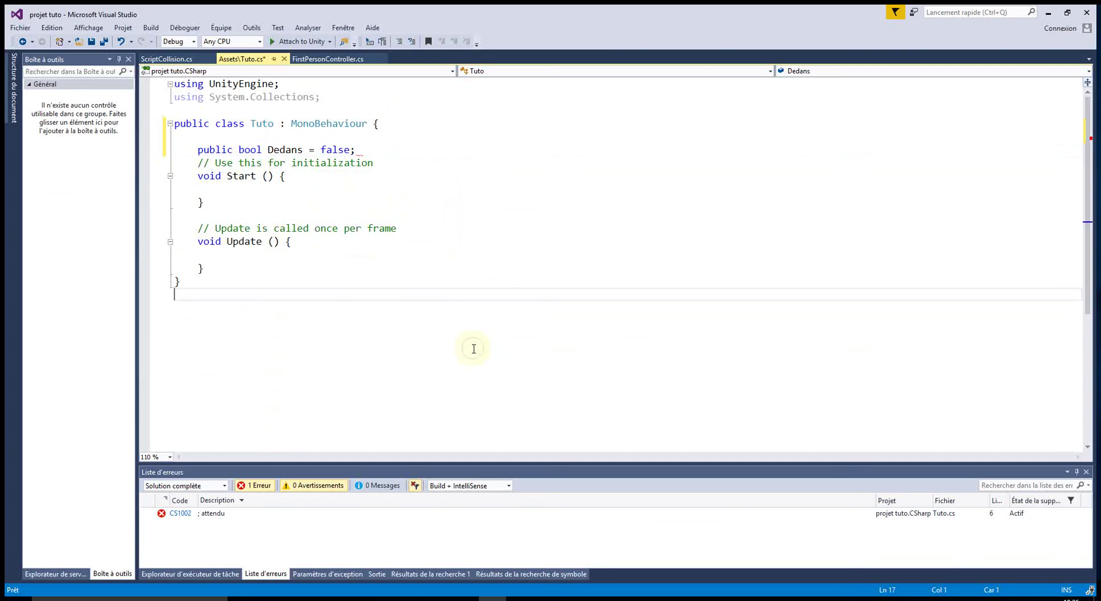
left_click(90, 44)
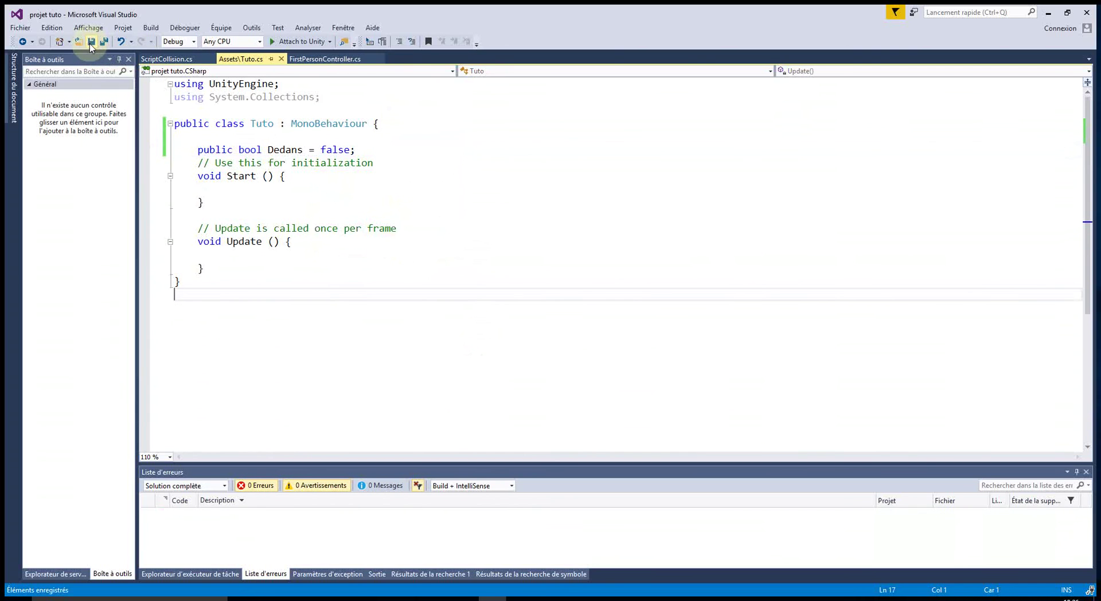
Attach the Tuto script to the trigger Cube, then open ScriptCollision in Visual Studio
left_click(1048, 13)
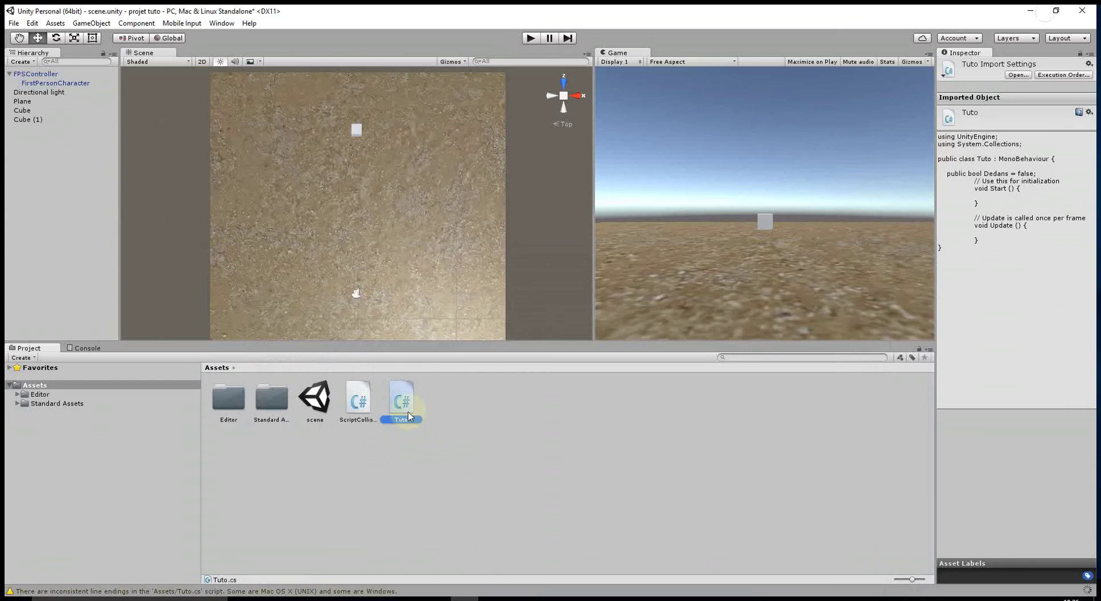
left_click(22, 111)
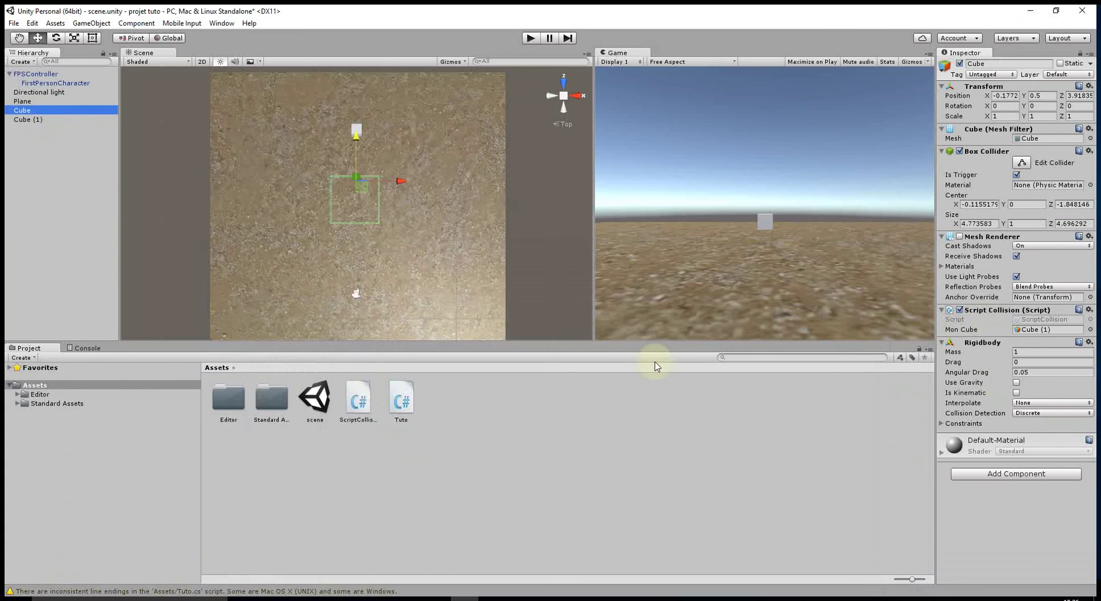
left_click_drag(401, 402, 963, 550)
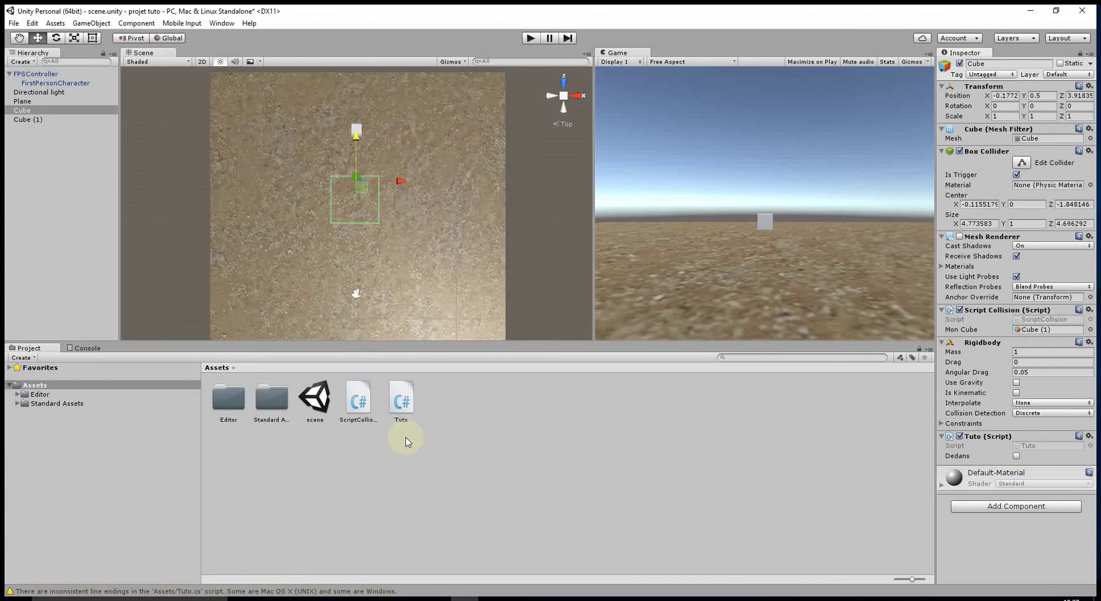
double_click(366, 405)
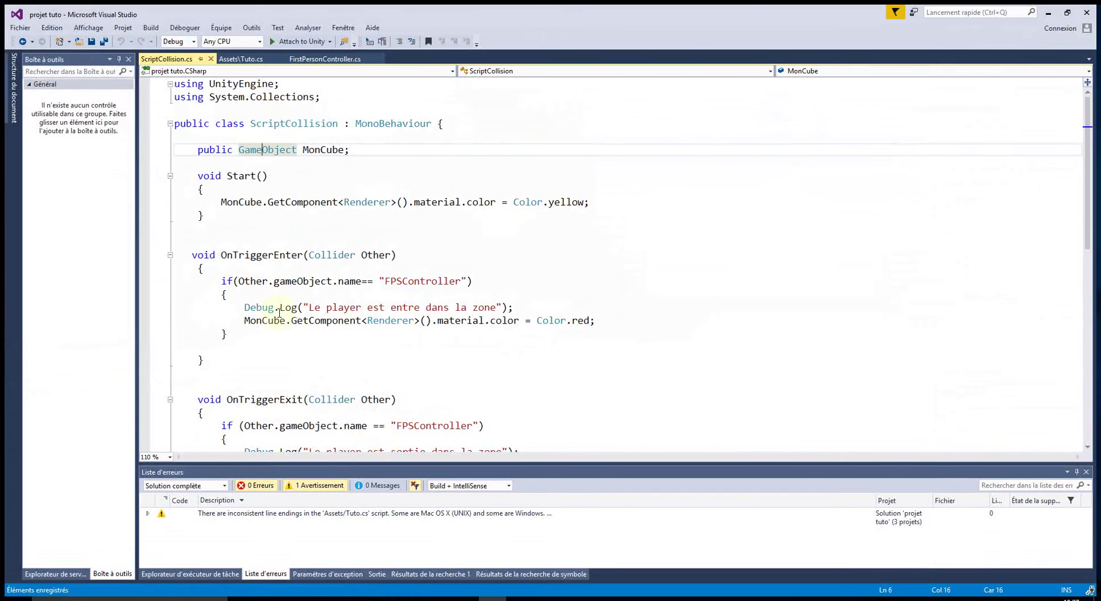
Insert an empty line after OnTriggerEnter's Color.red statement, checking the Cube's components in Unity
left_click(404, 280)
left_click(607, 325)
key("Return")
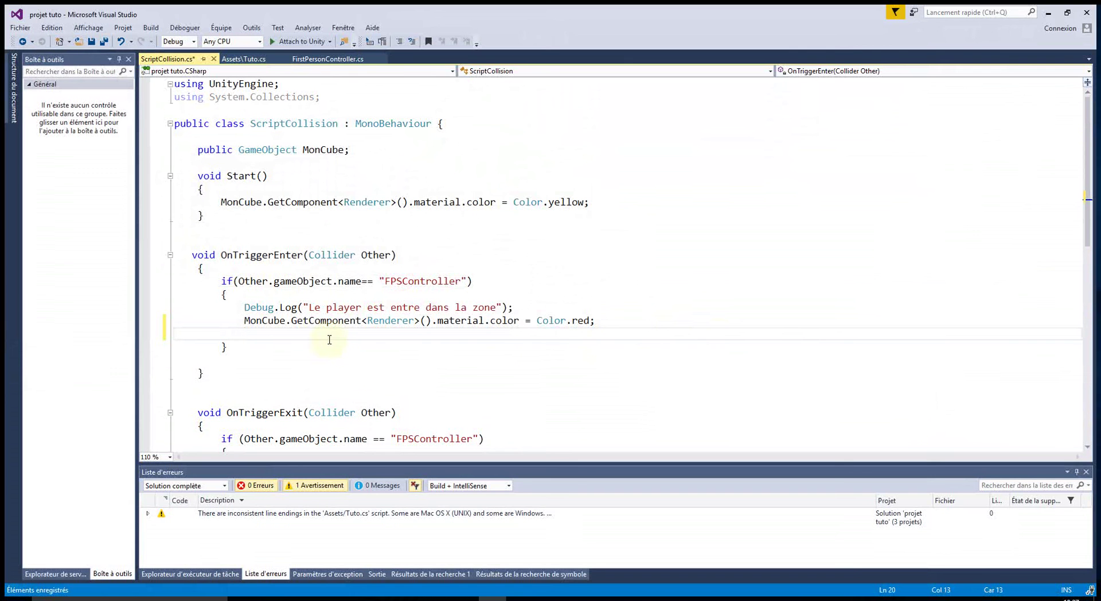
key("alt+Tab")
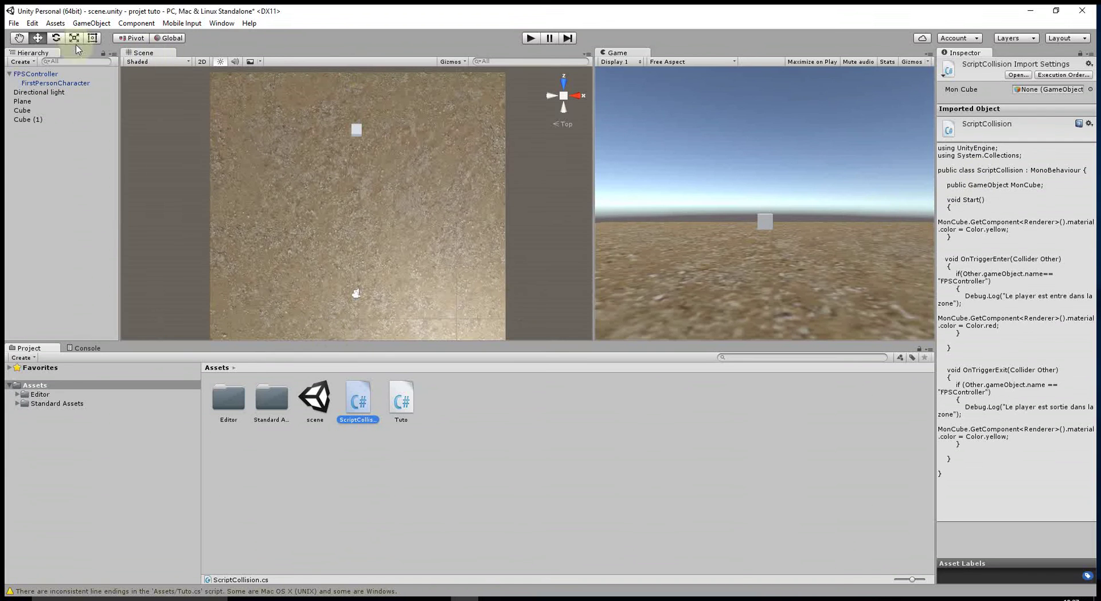
left_click(22, 110)
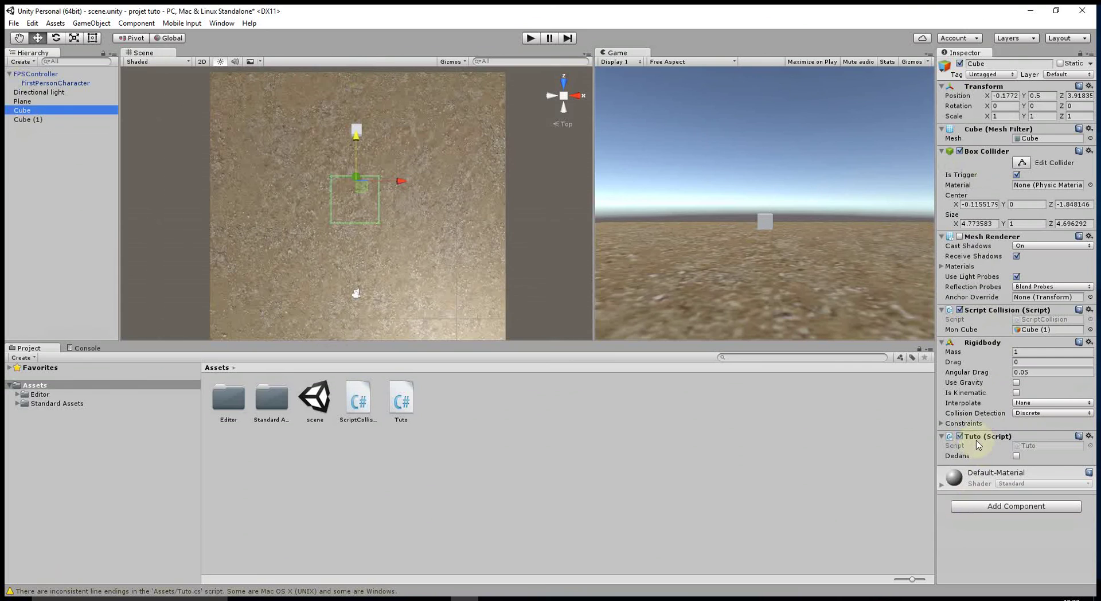
key("alt+Tab")
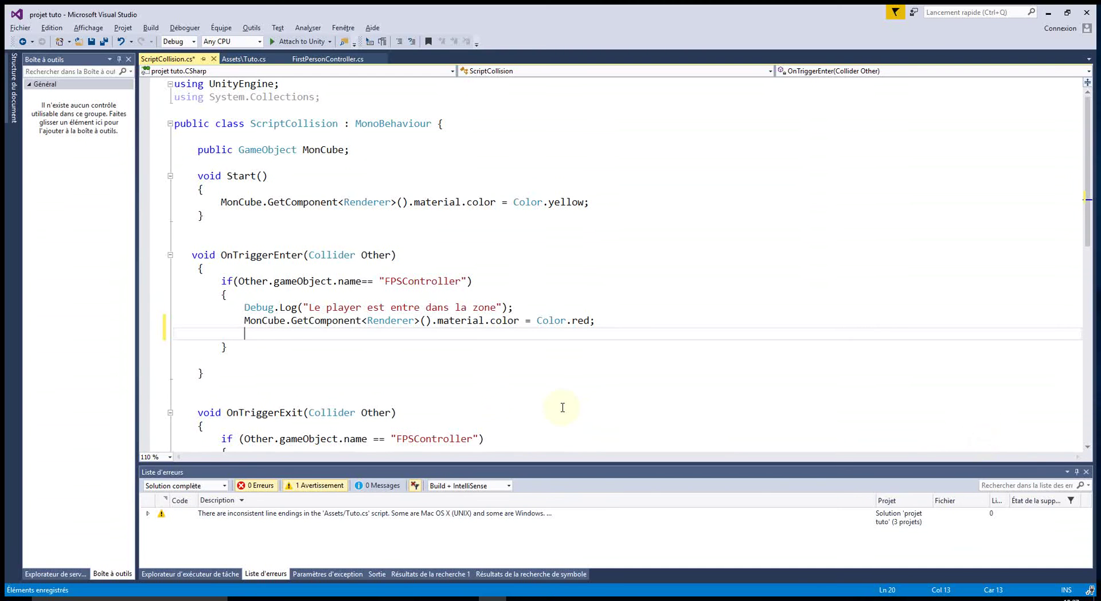
Write GetComponent<Tuto>().Dedans = true; in OnTriggerEnter
type("get")
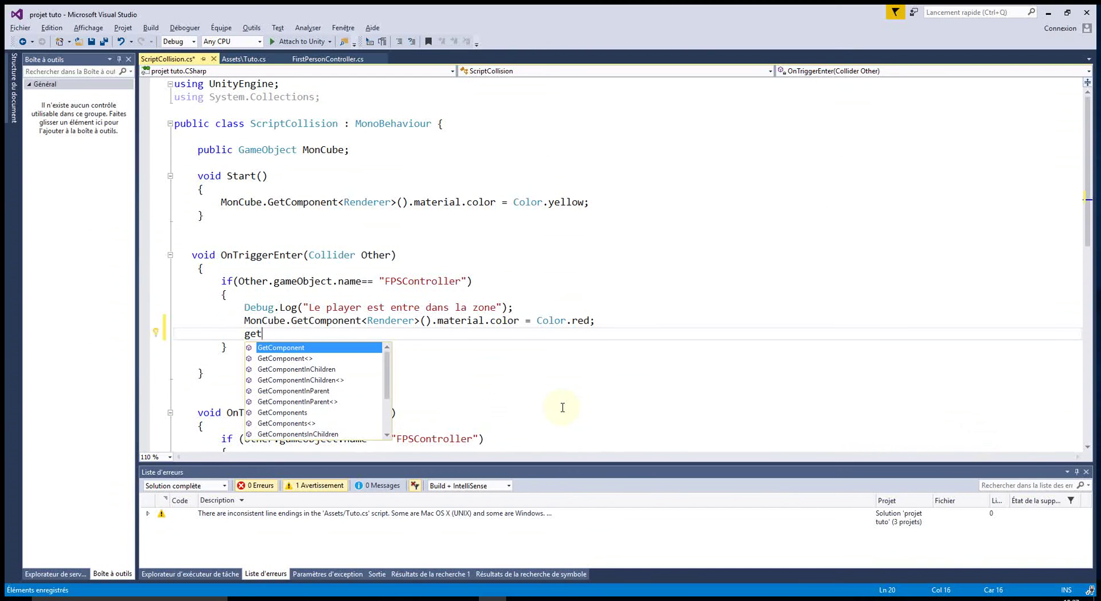
key("Tab")
type("<Tu>")
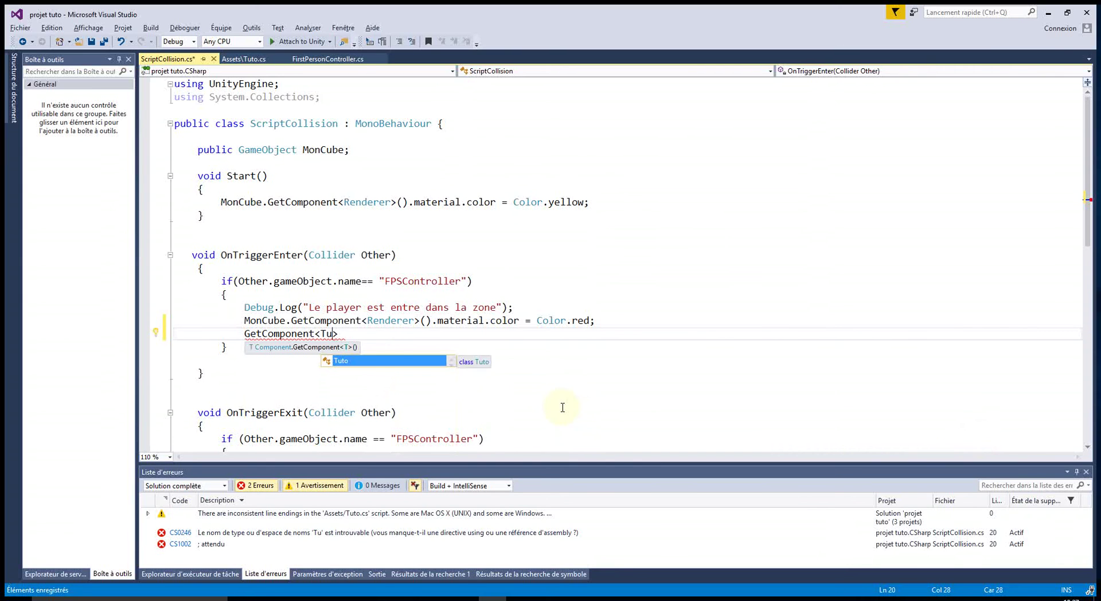
key("Tab")
type(">")
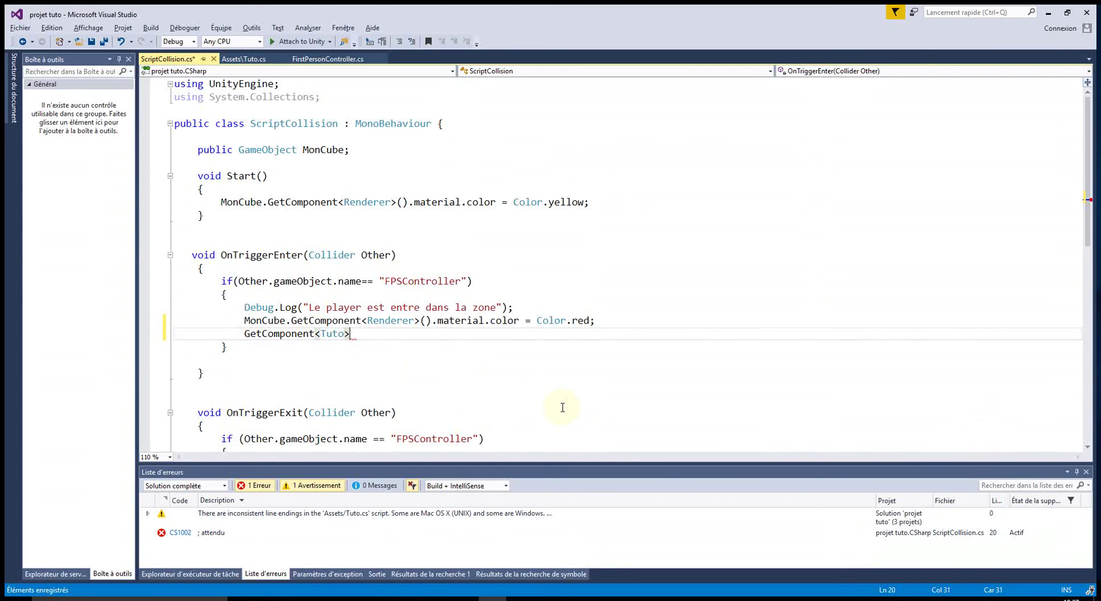
type("()")
type(".")
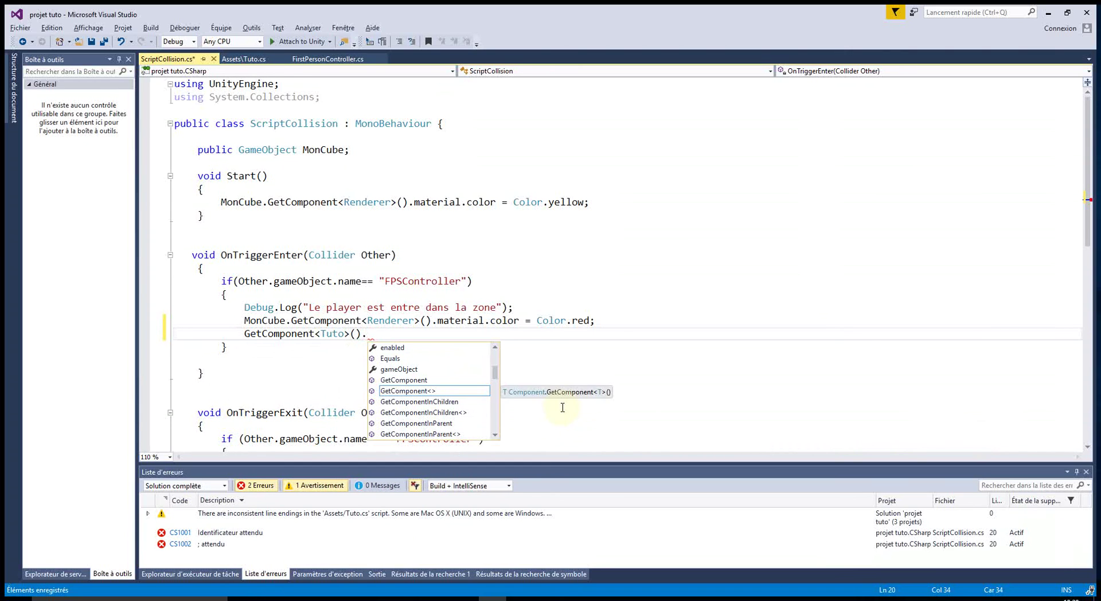
key("Up")
key("Up")
key("Up")
key("Up")
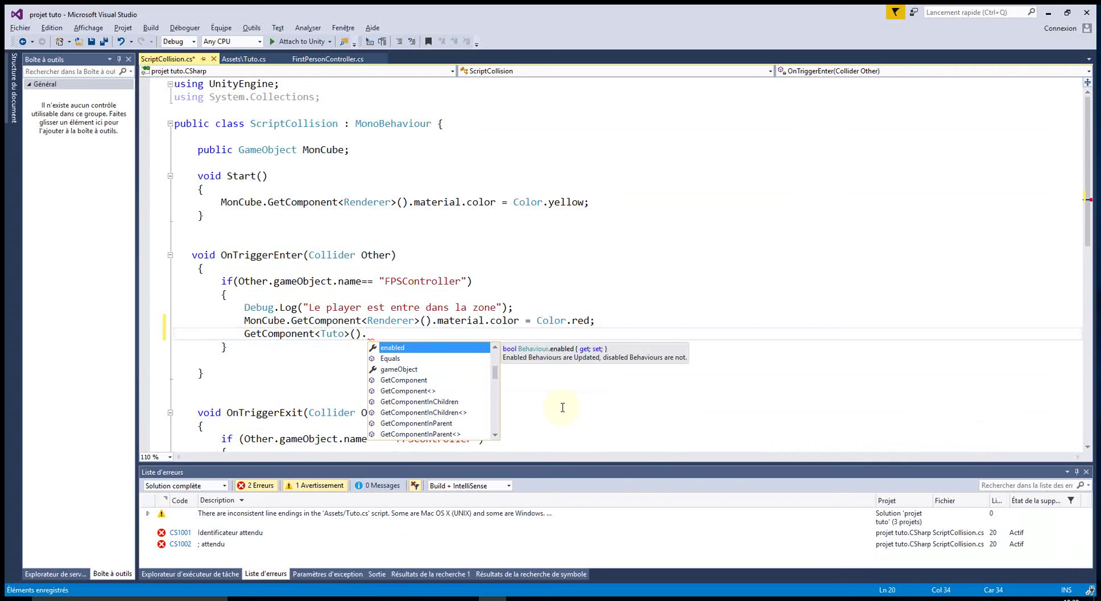
key("Down")
key("Down")
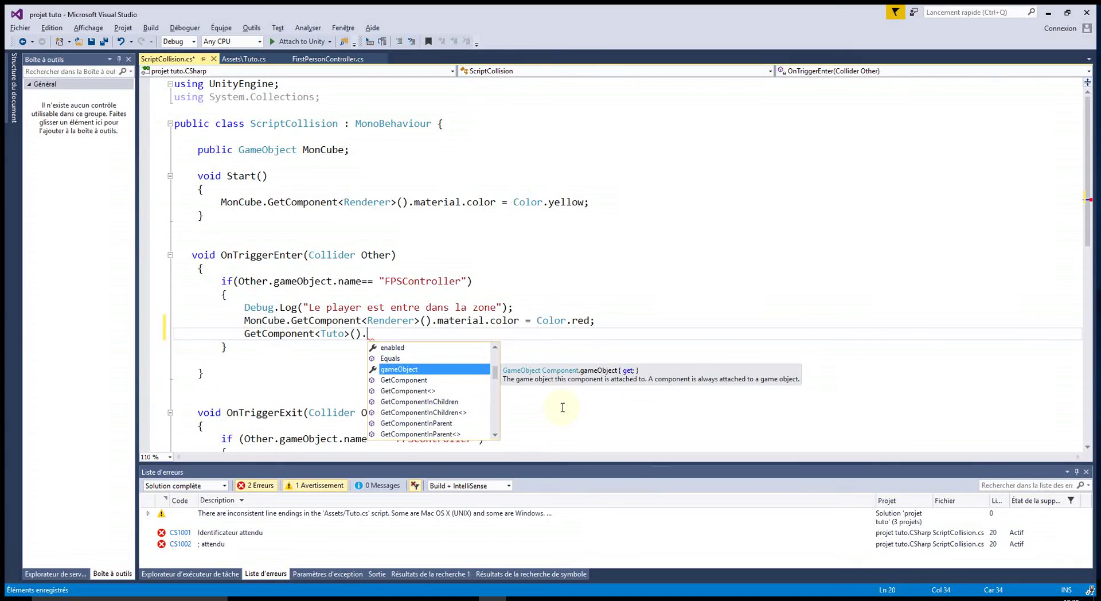
type("d")
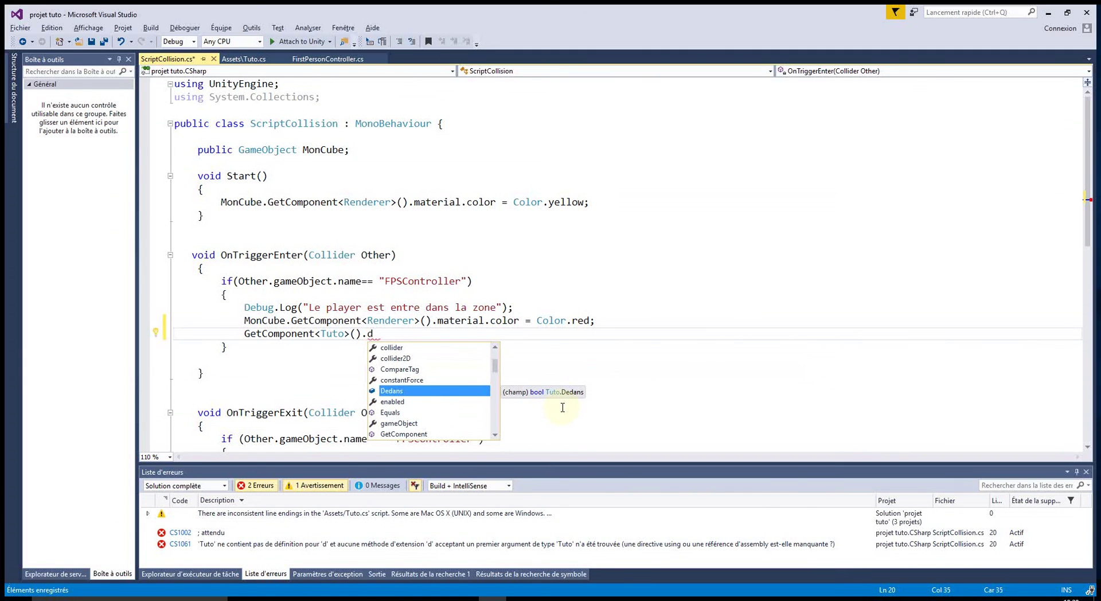
key("Tab")
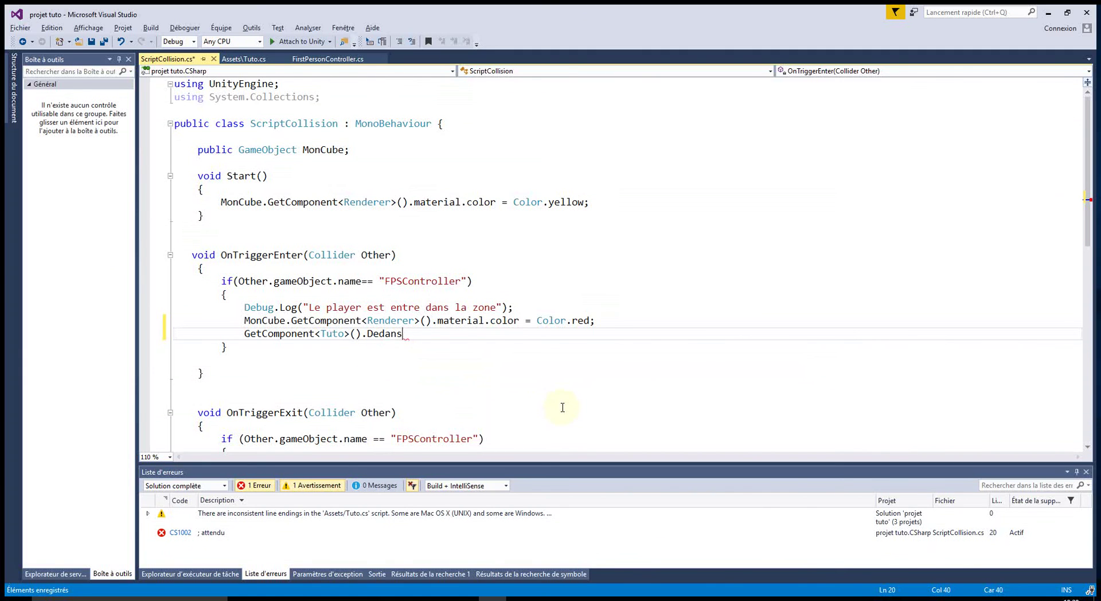
type("= true;")
left_click(696, 398)
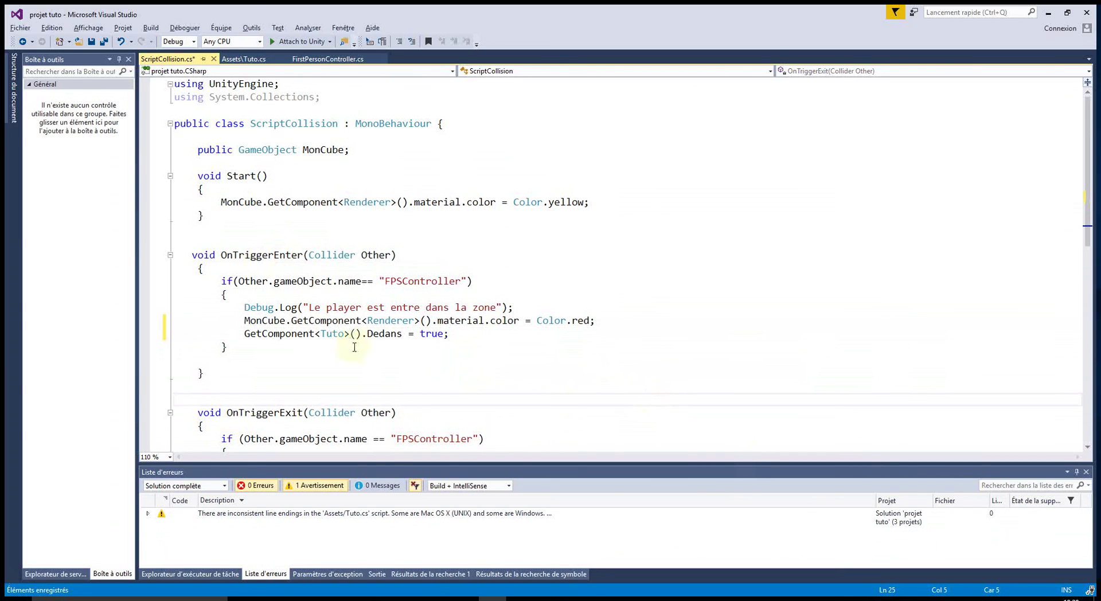
Copy the Dedans line into OnTriggerExit with false instead of true, and save
left_click_drag(448, 333, 244, 333)
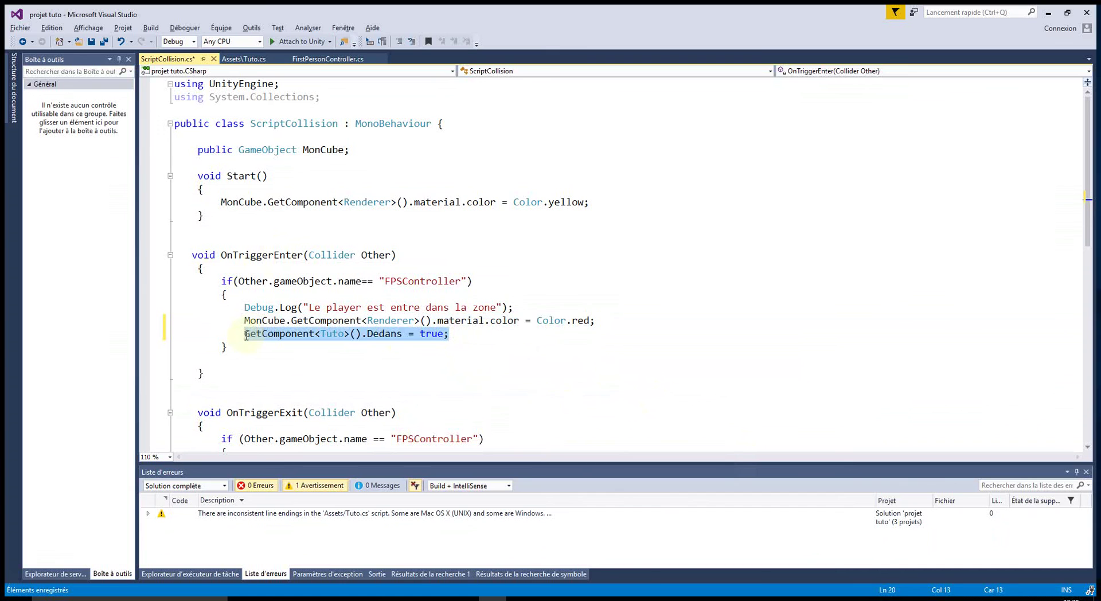
scroll(330, 353, "down", 3)
key("ctrl+c")
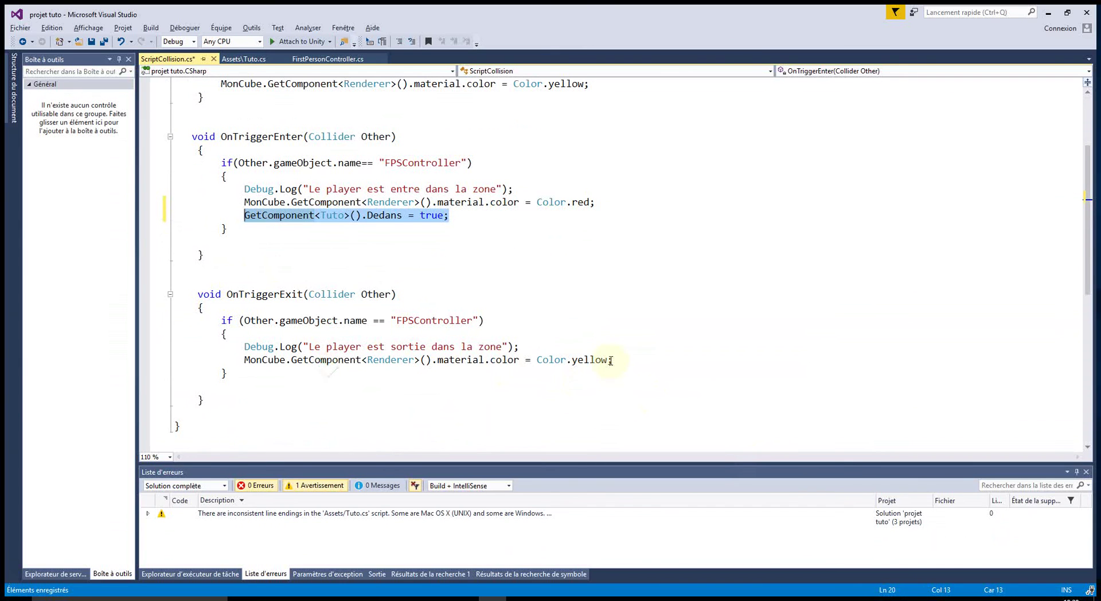
left_click(611, 359)
key("Return")
key("ctrl+v")
double_click(430, 373)
type("false")
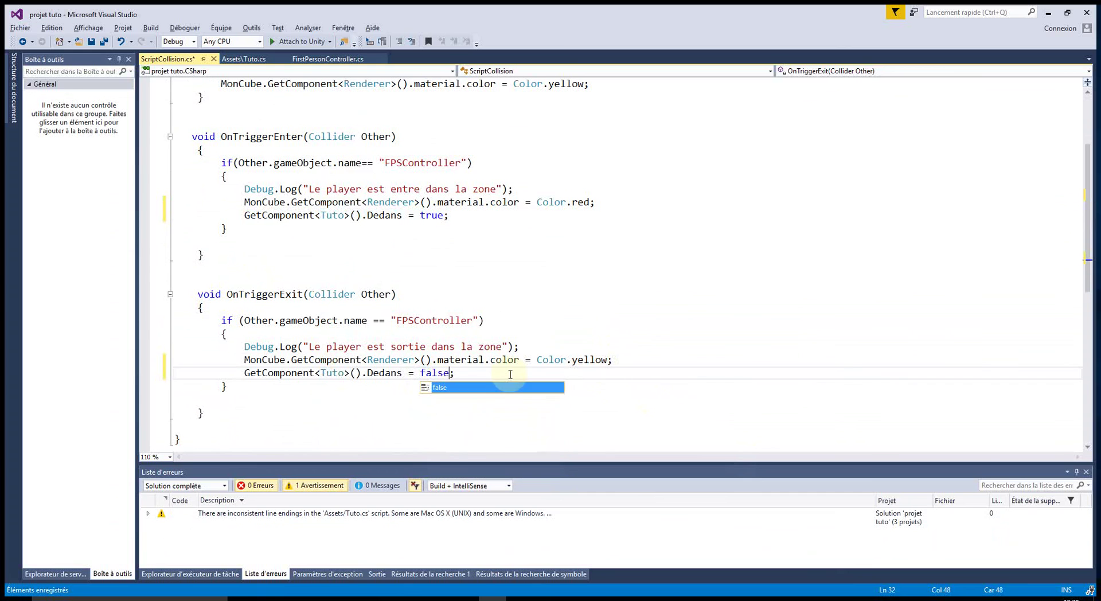
left_click(575, 280)
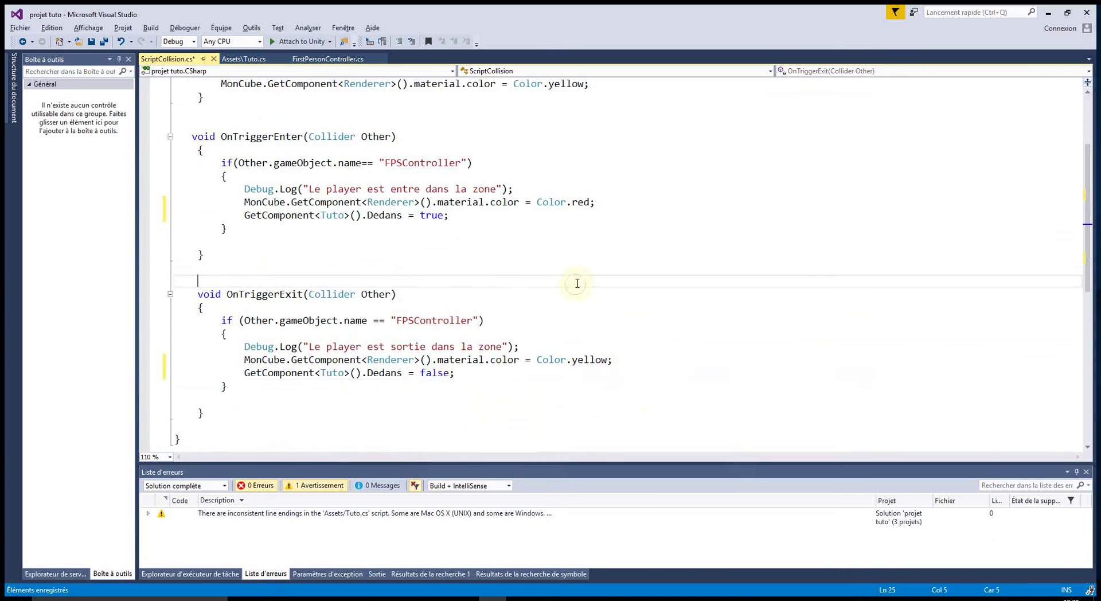
left_click(92, 41)
left_click(1048, 13)
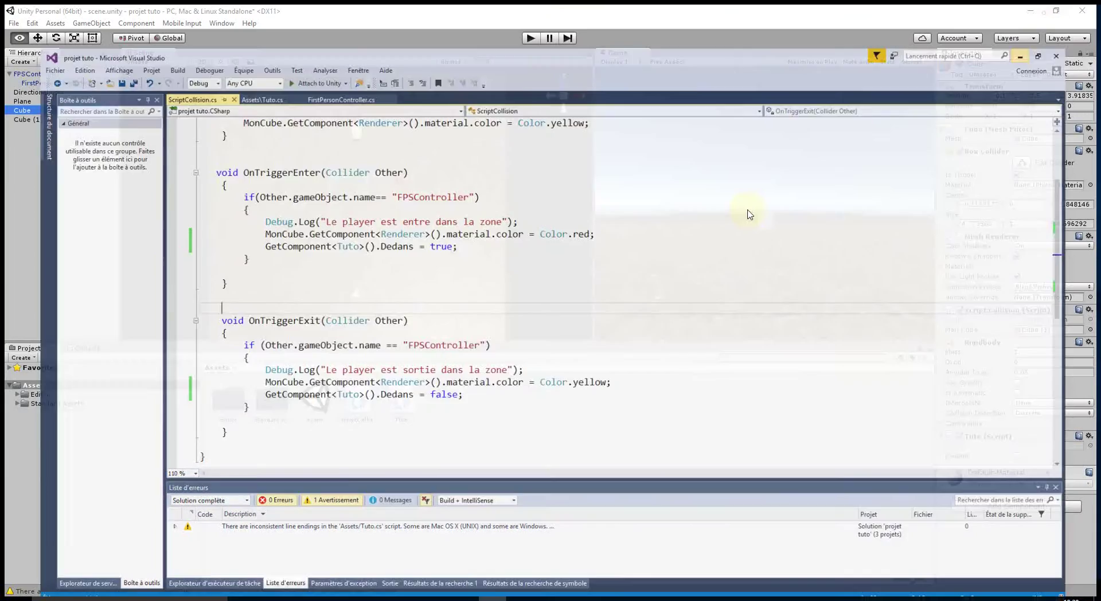
left_click(530, 38)
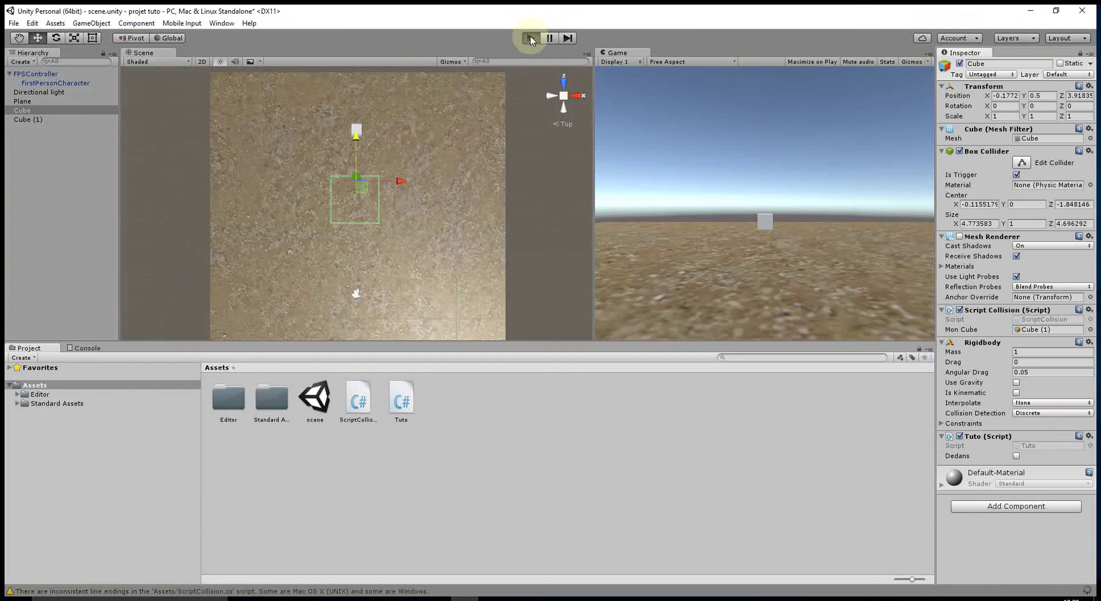
left_click(764, 196)
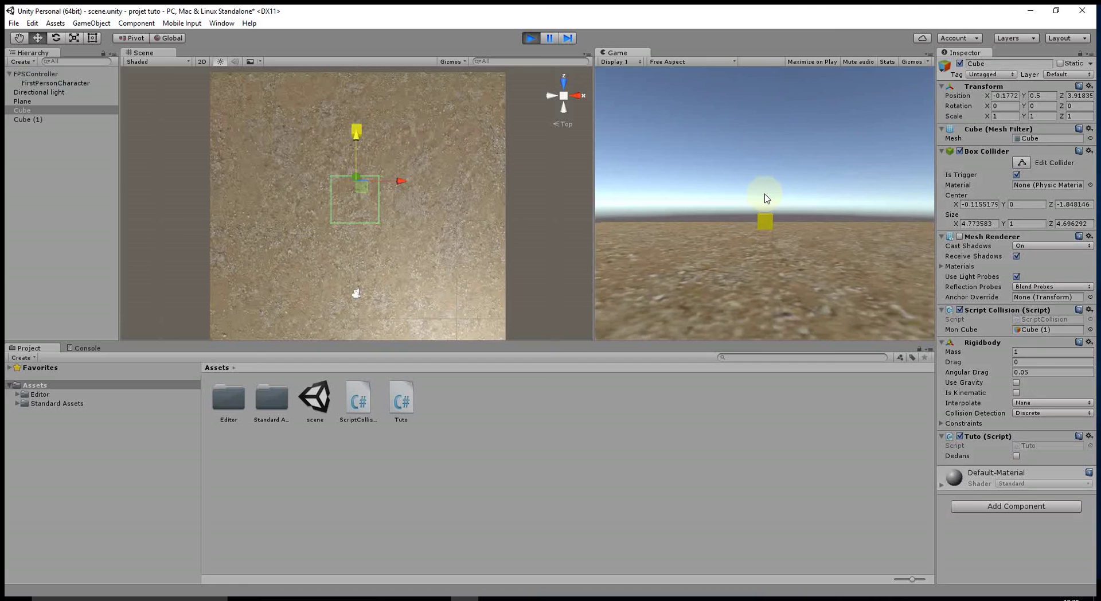
key("w")
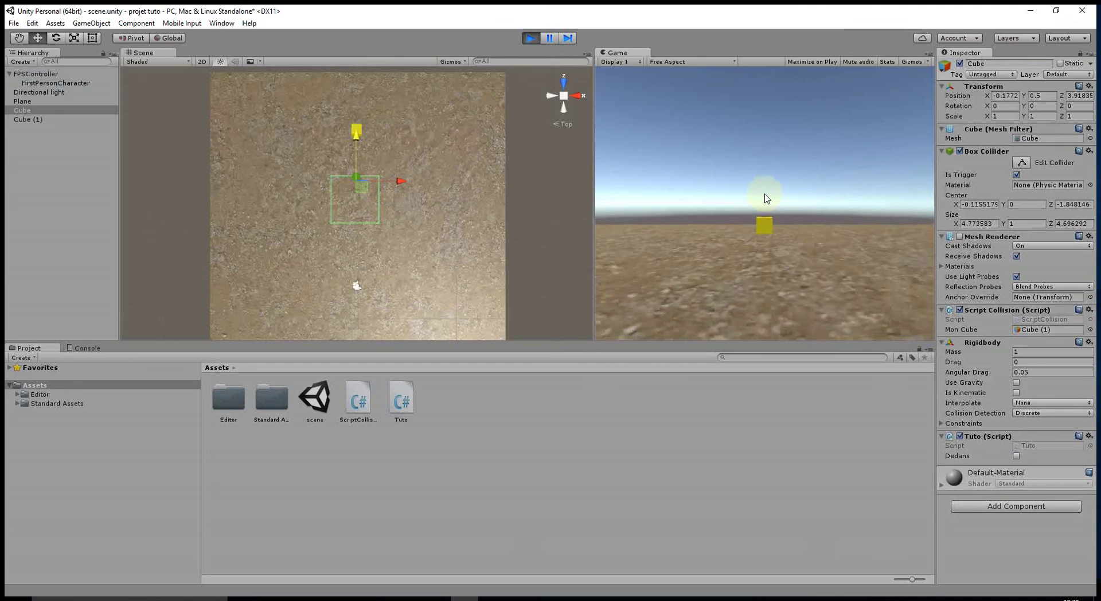
key("w")
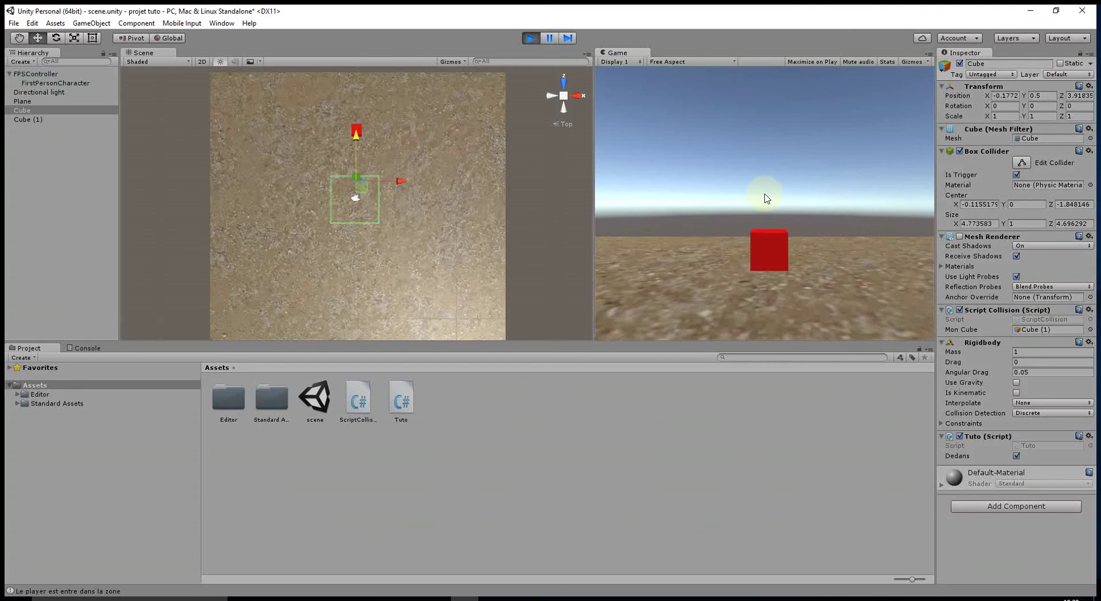
key("s")
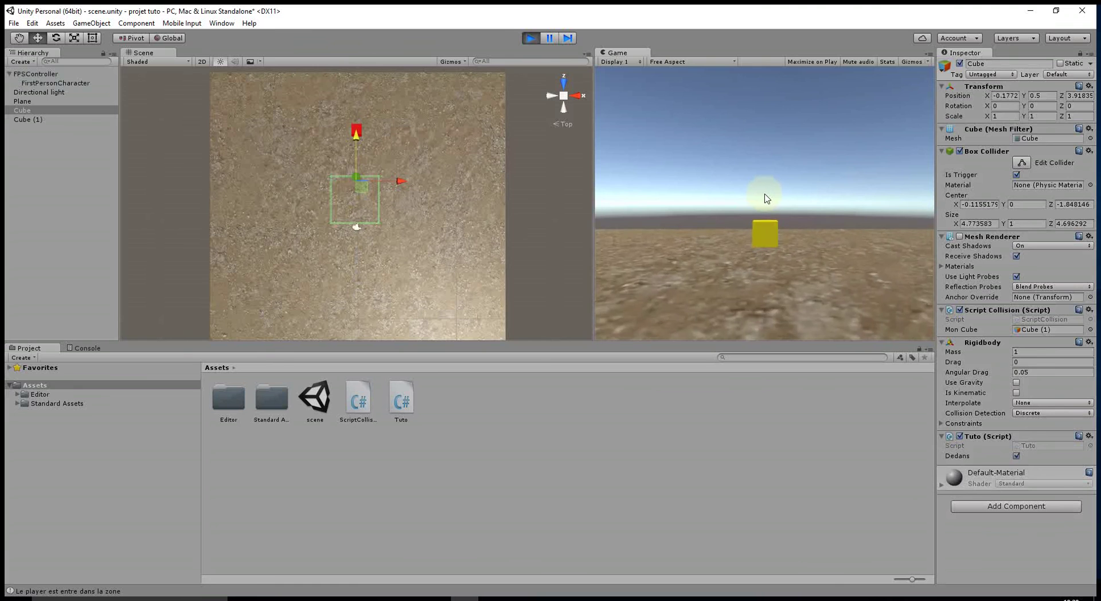
key("s")
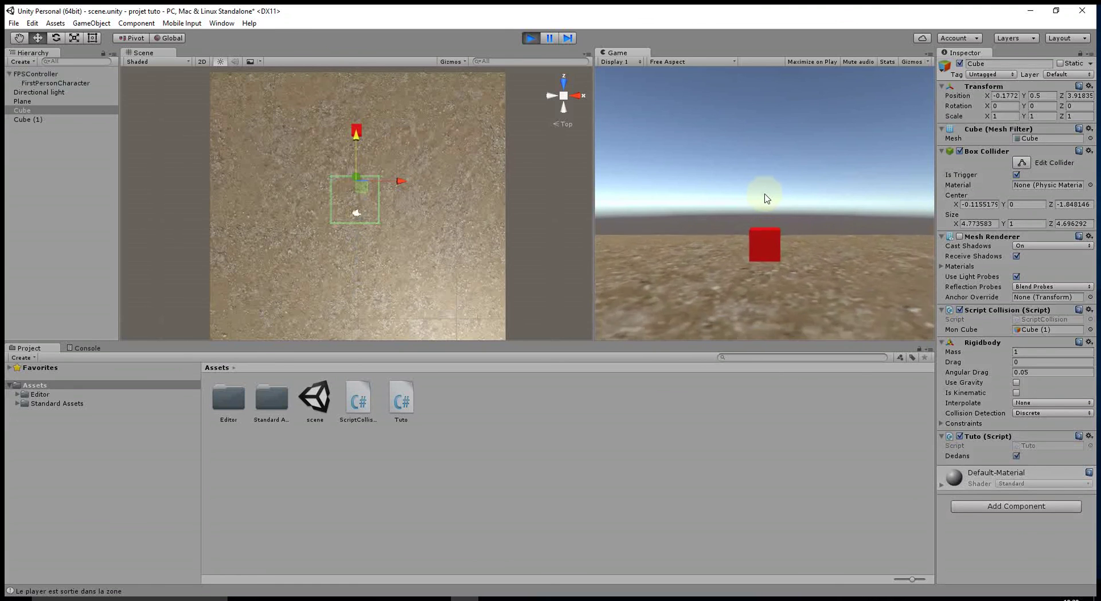
key("w")
key("s")
key("w")
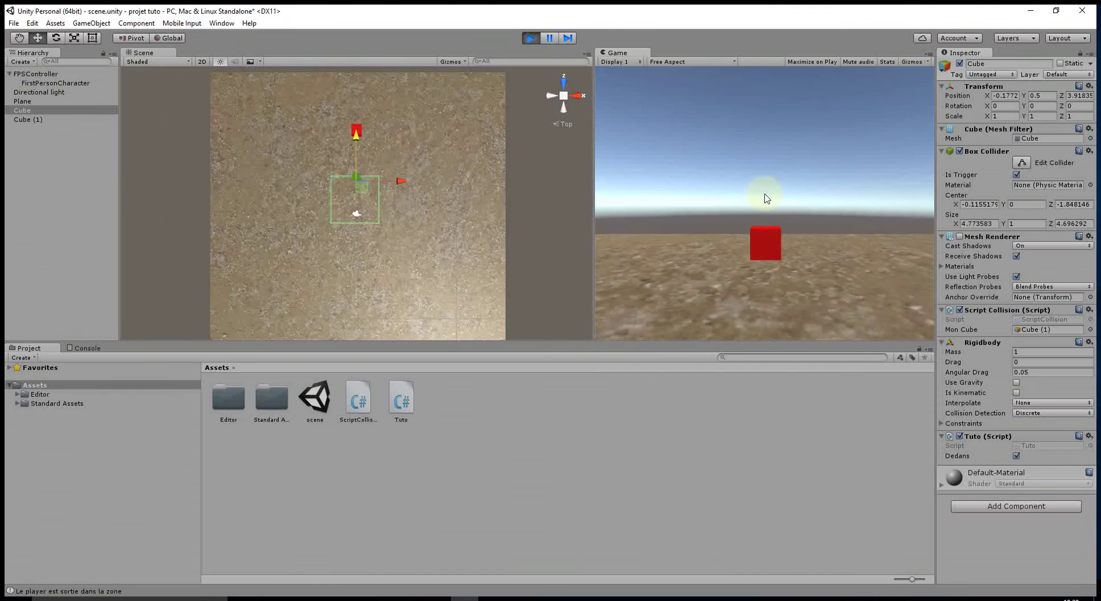
key("s")
key("w")
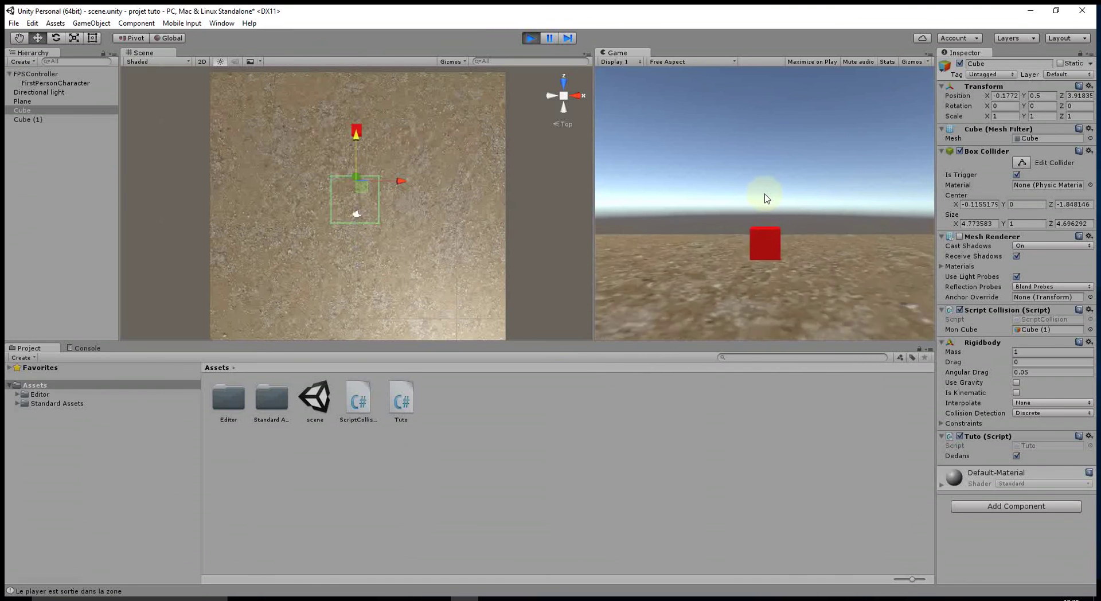
key("s")
key("w")
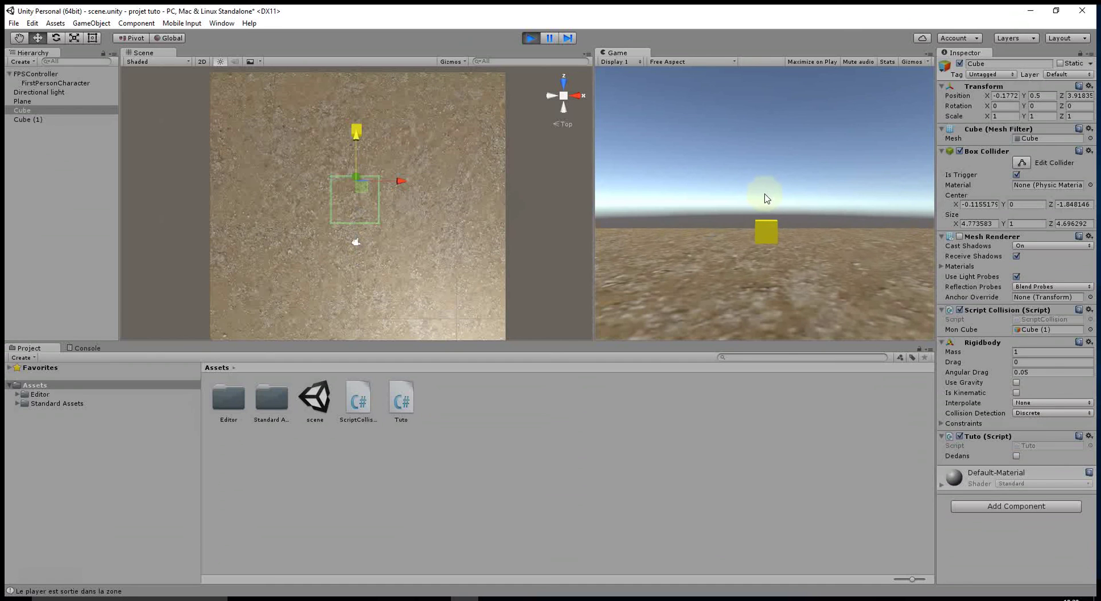
key("w")
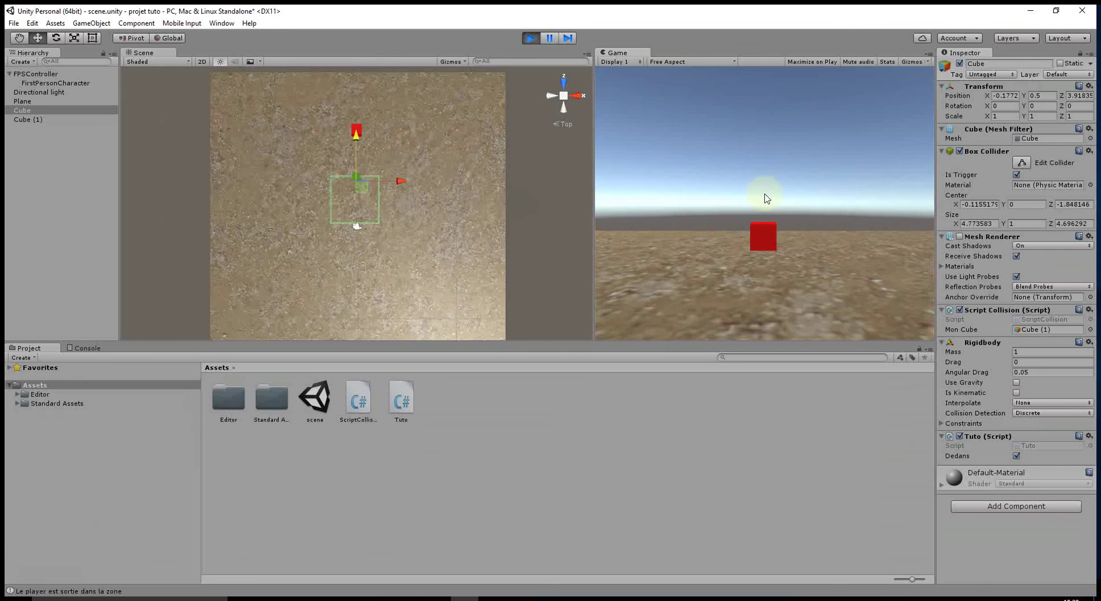
key("w")
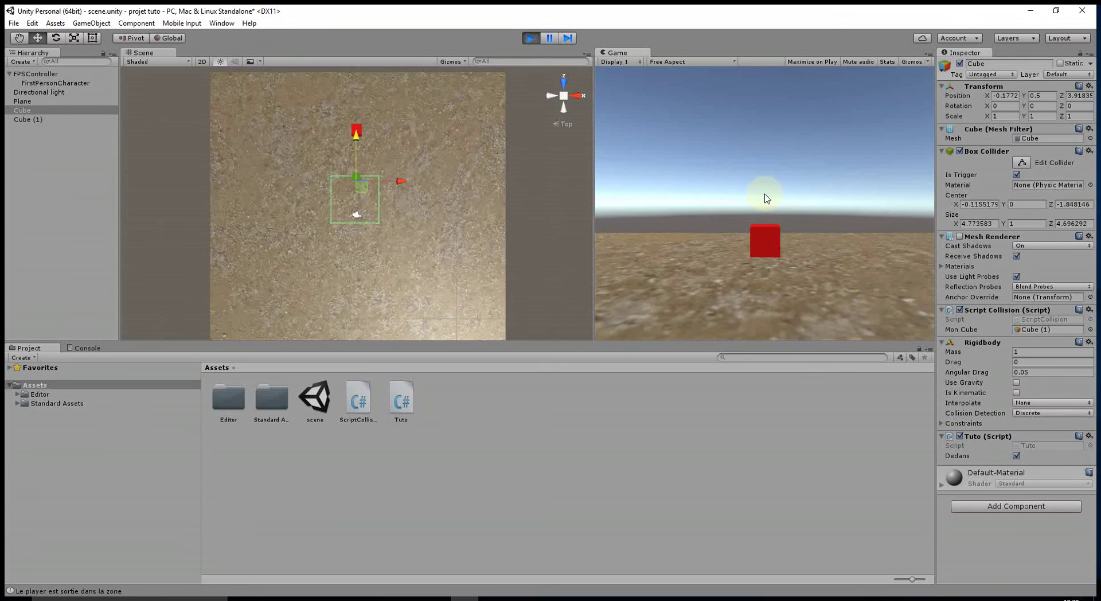
key("w")
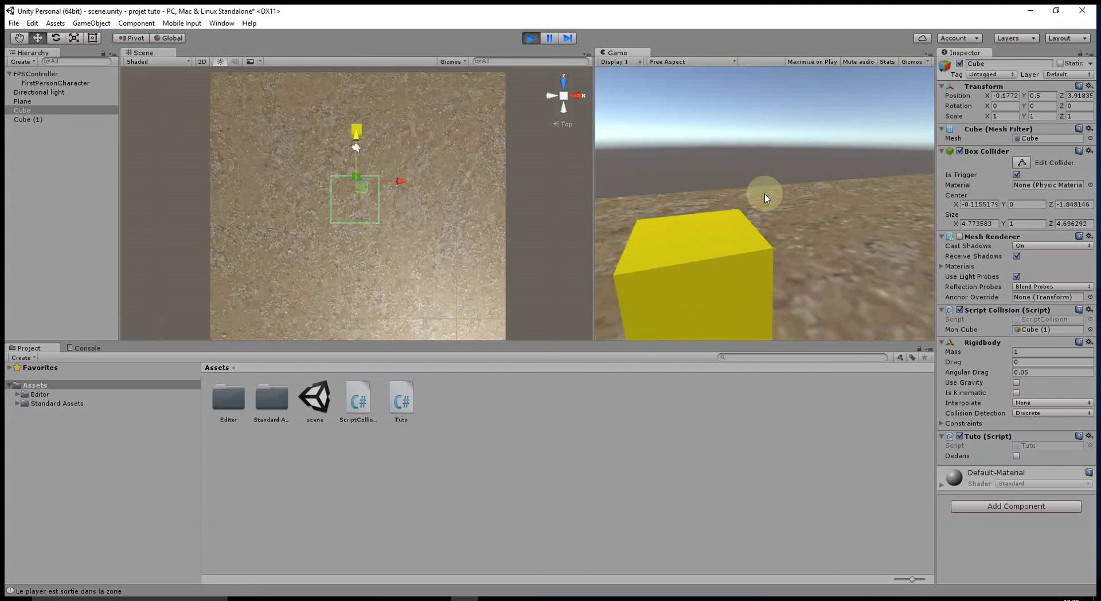
left_click(531, 38)
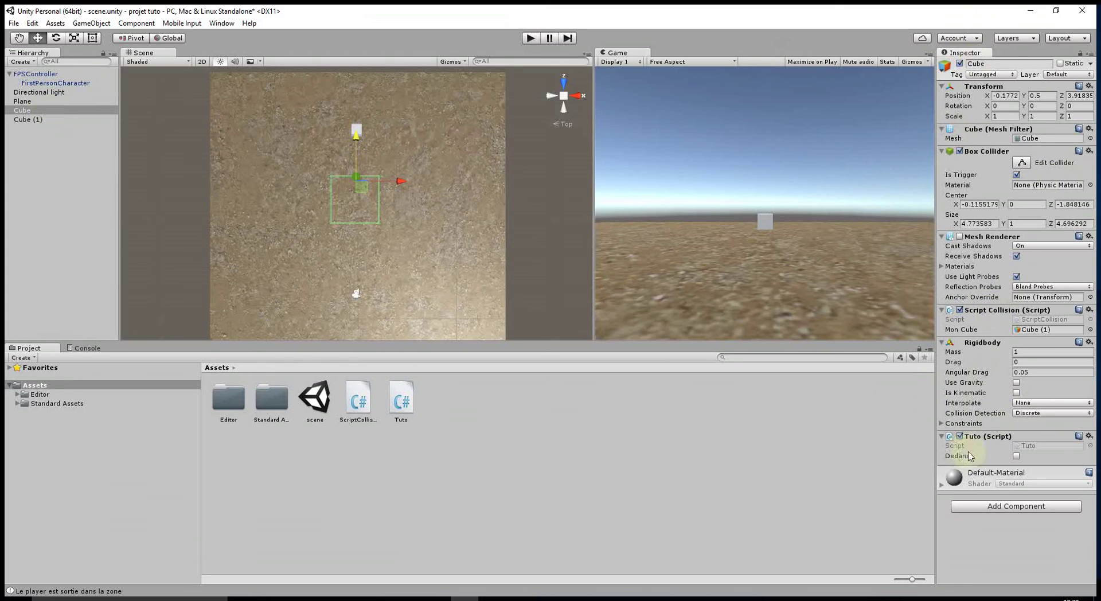
Add the Tuto script to Cube (1) and remove the Tuto component from the trigger Cube
left_click(23, 119)
left_click_drag(369, 405, 29, 119)
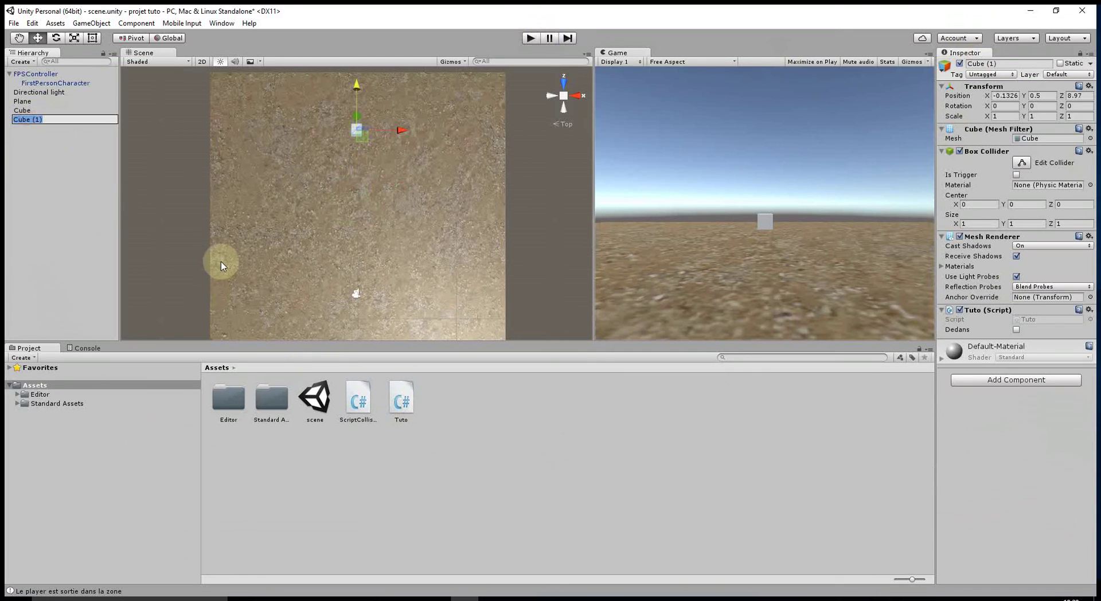
left_click(26, 110)
left_click(1089, 436)
left_click(1032, 466)
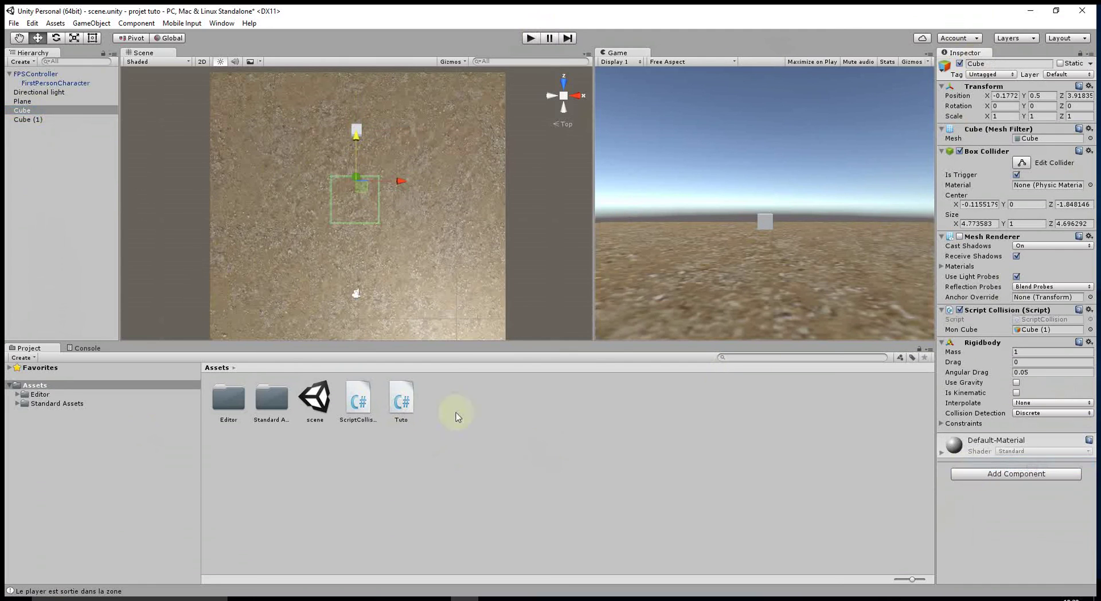
left_click(34, 121)
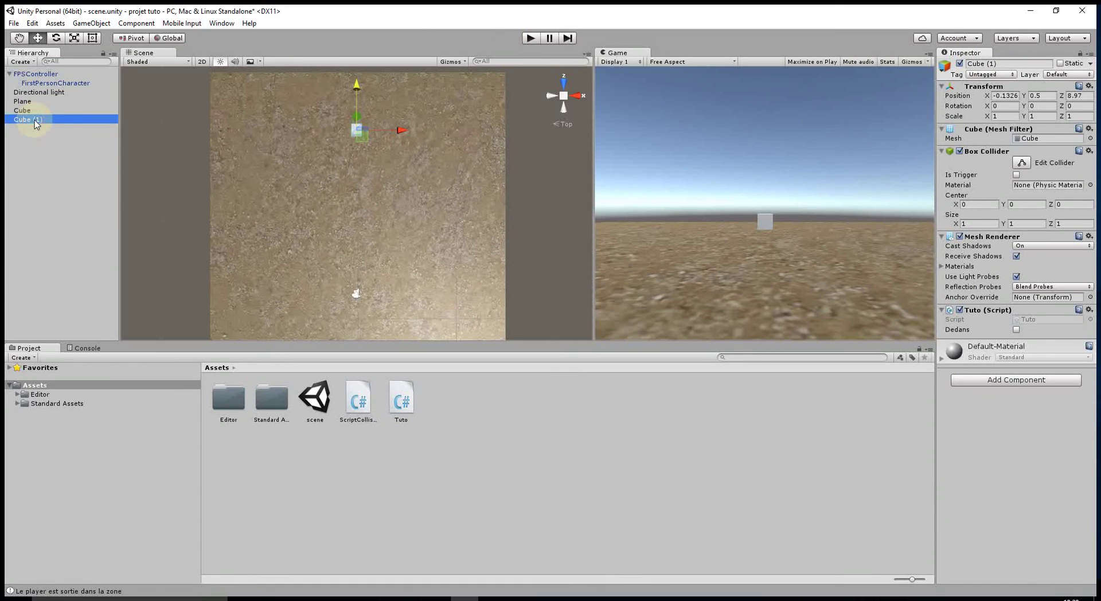
Rename Cube (1) in the Hierarchy to Cube1
right_click(33, 119)
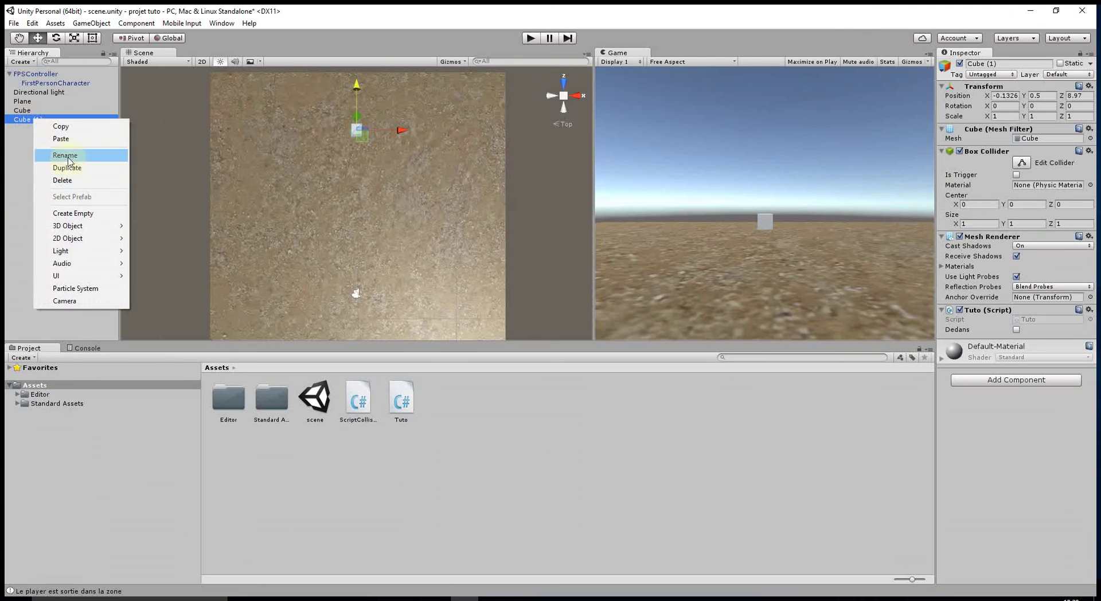
left_click(66, 156)
type("Obj")
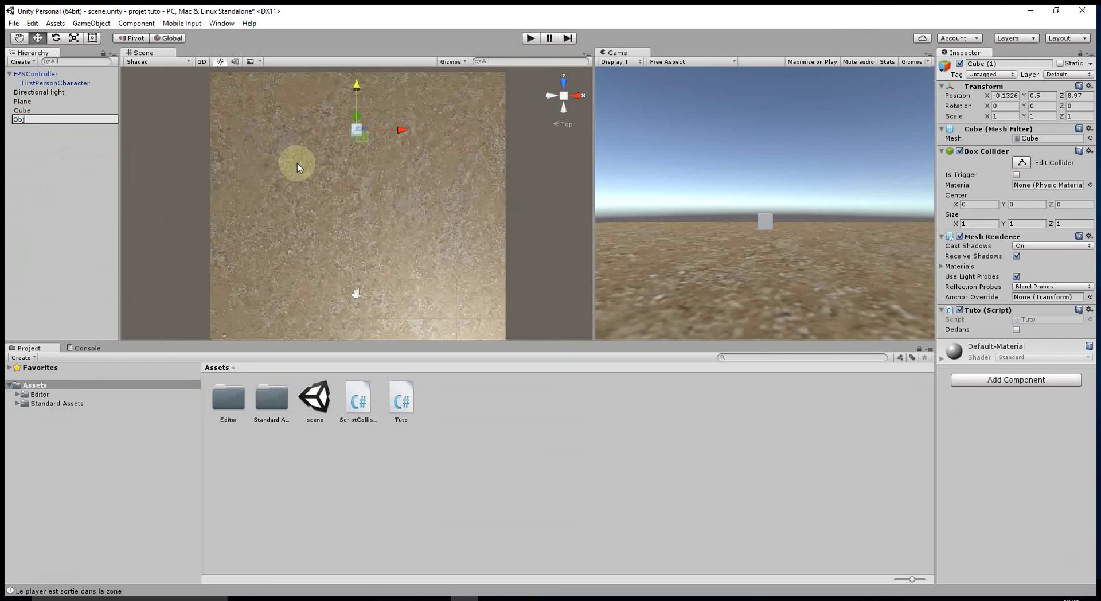
key("BackSpace")
key("BackSpace")
type("Cube1")
key("Return")
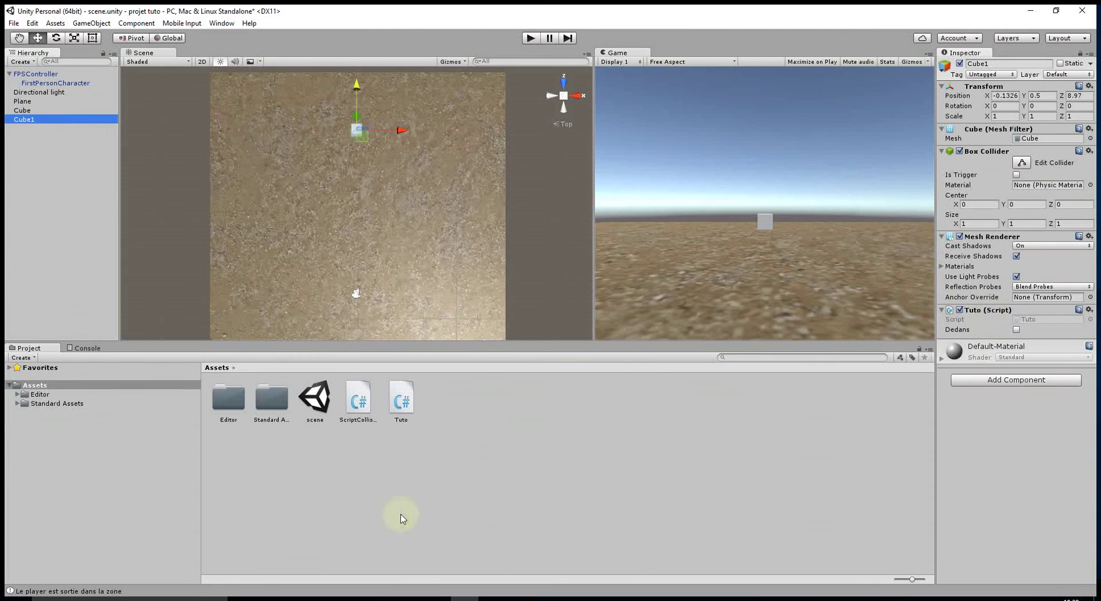
Confirm Cube's Mon Cube reference now reads Cube1, then go back to ScriptCollision.cs
left_click(29, 112)
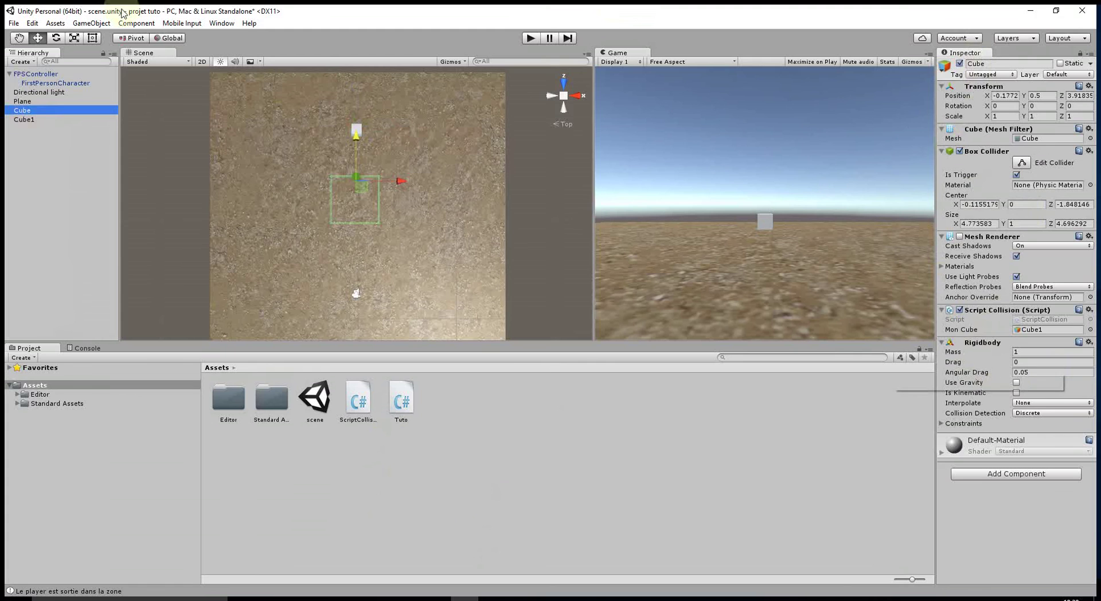
left_click(29, 122)
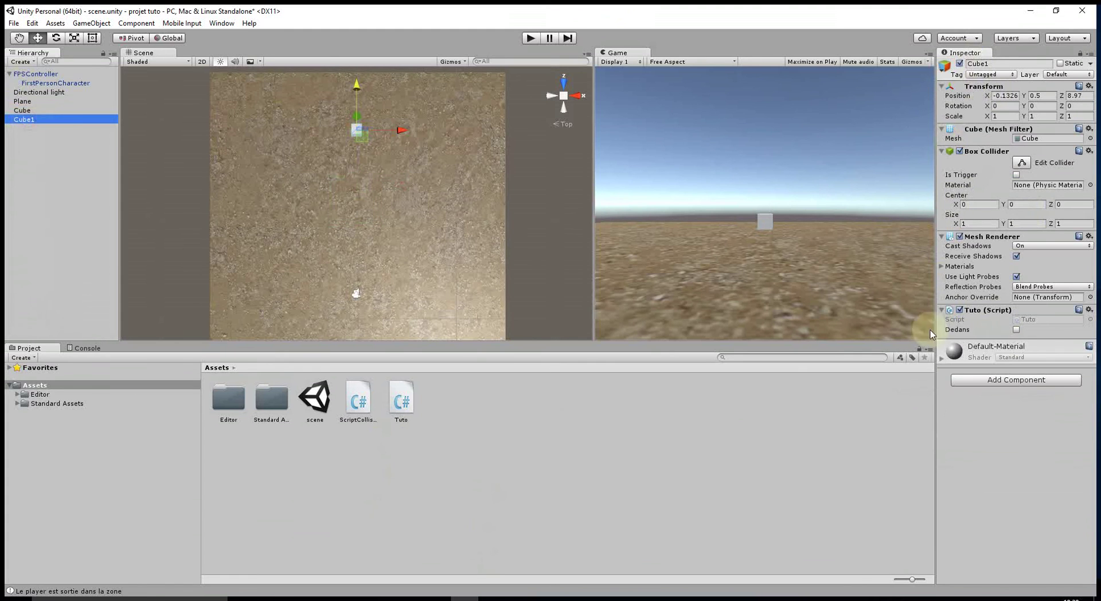
left_click(31, 112)
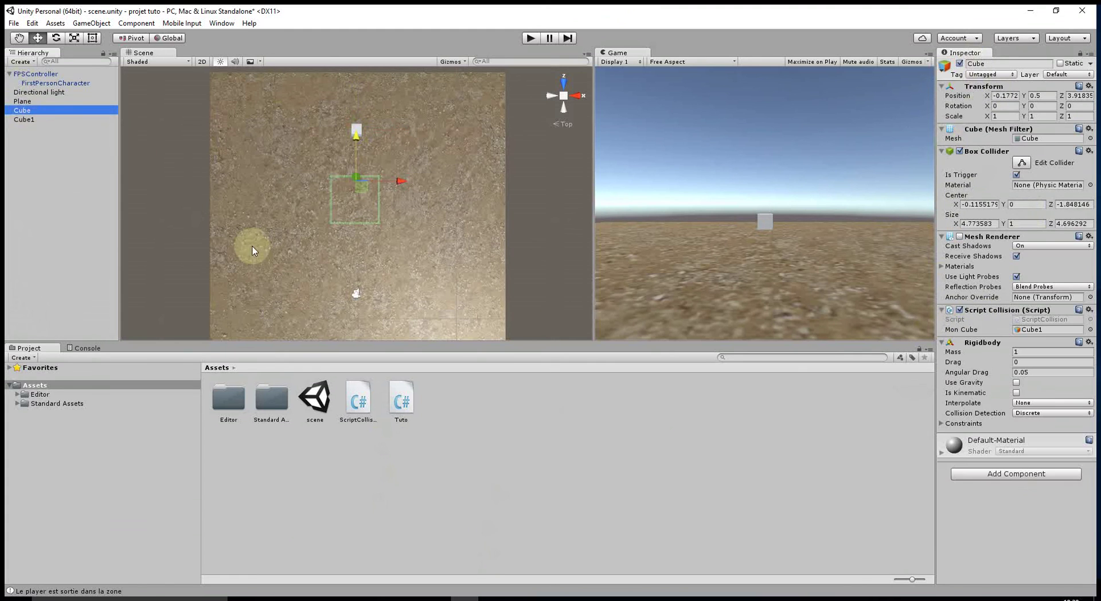
left_click(494, 596)
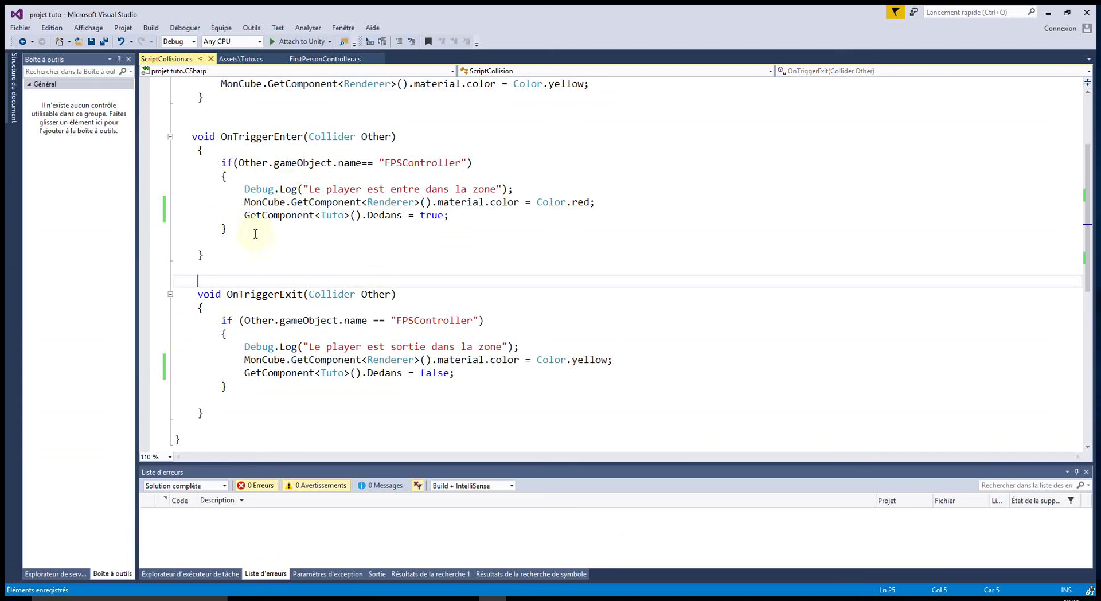
Prefix the Dedans = true line with GameObject.Find("Cube1")
left_click(246, 216)
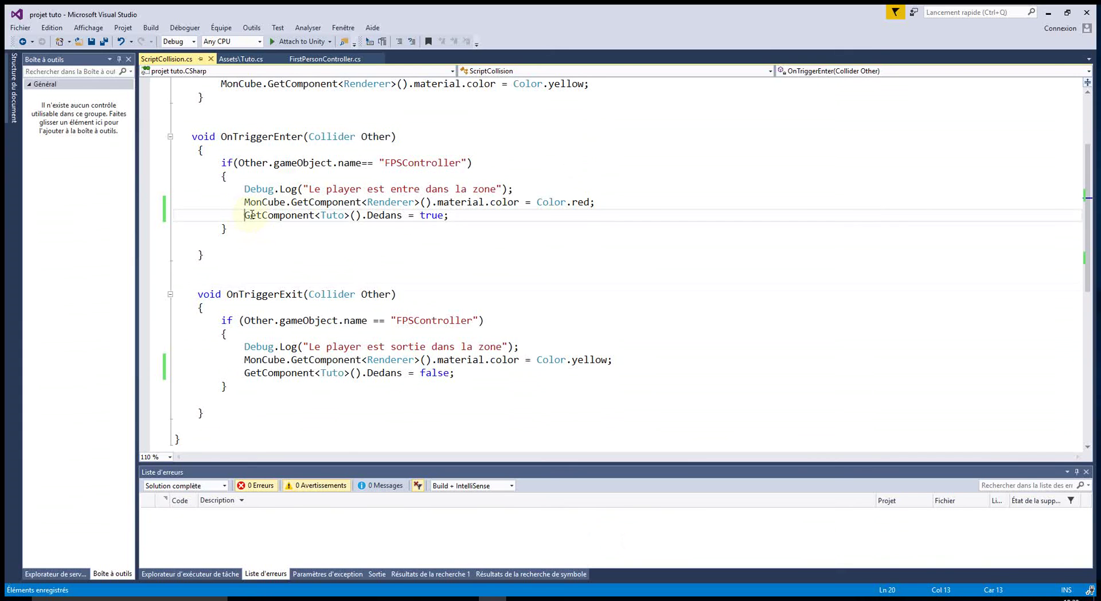
type("Ga")
key("Tab")
type(".Fi")
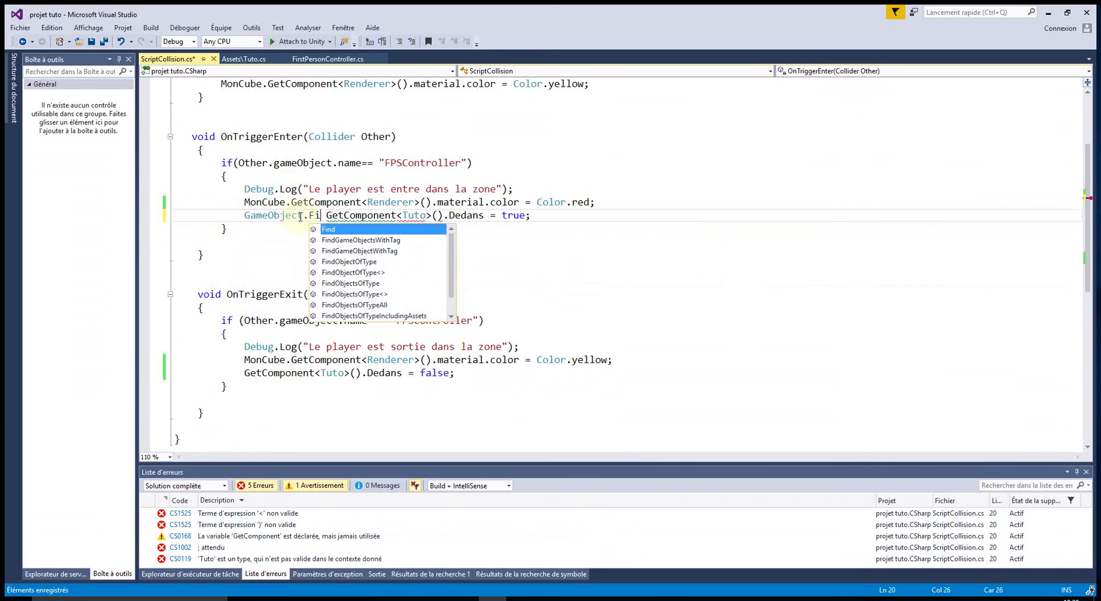
key("Tab")
type("(\"")
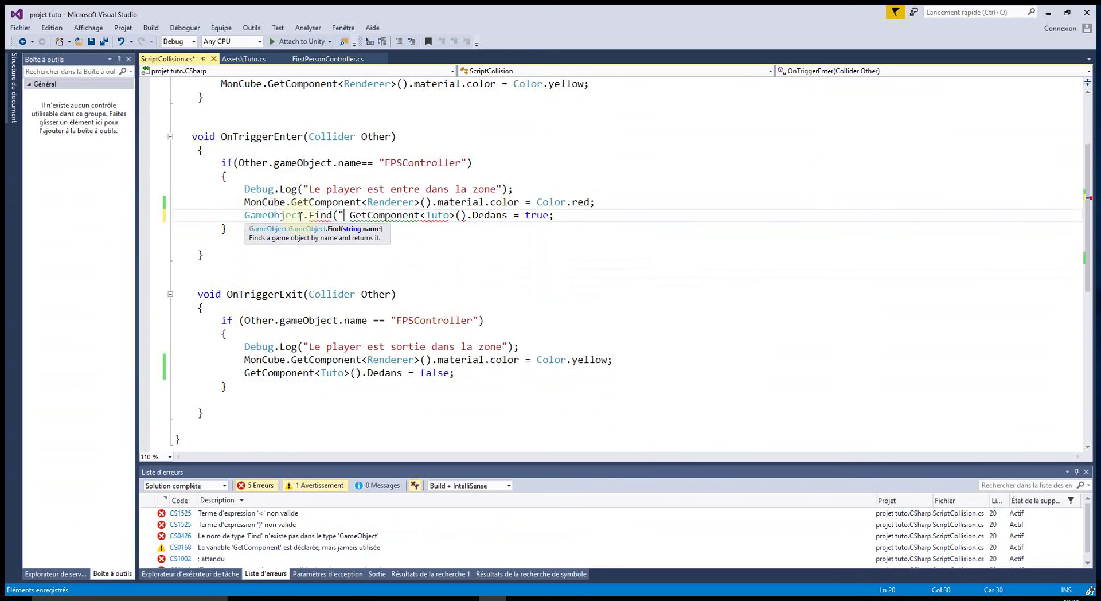
type("Cube1\"")
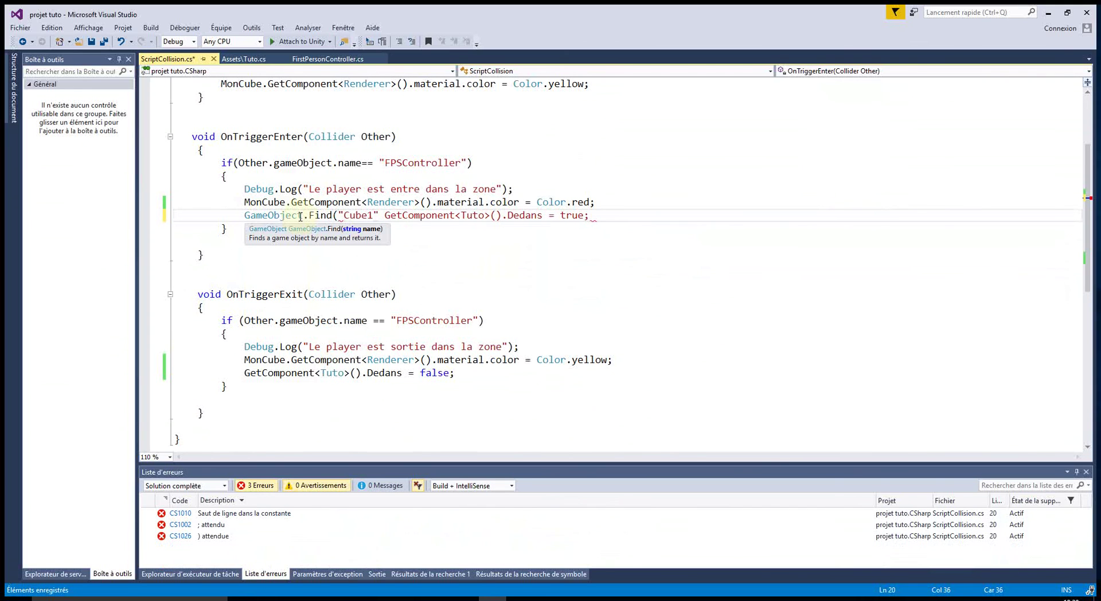
type(")")
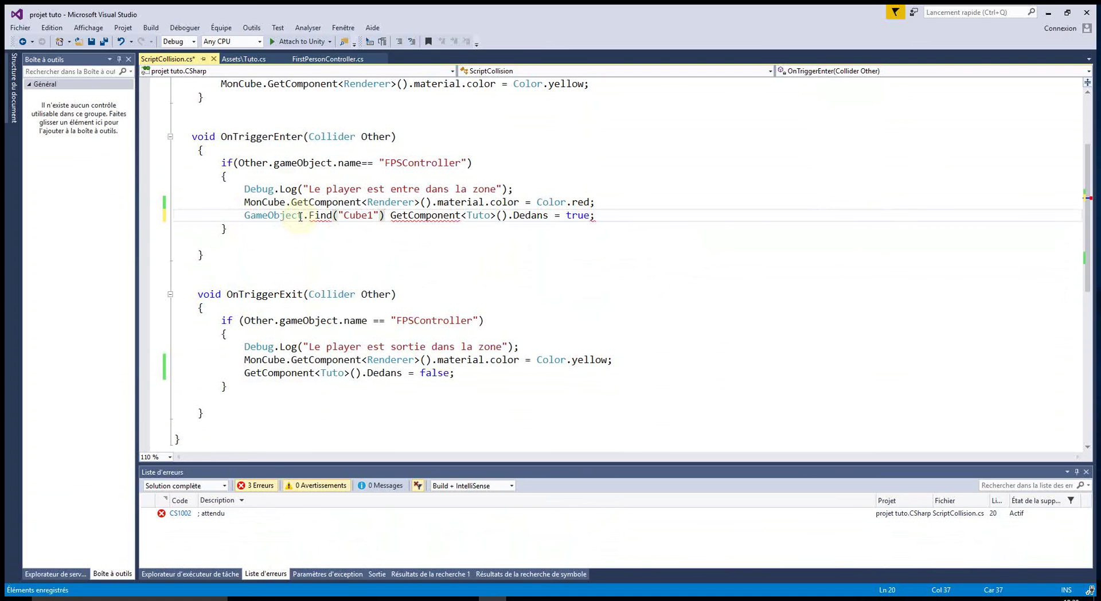
type(".")
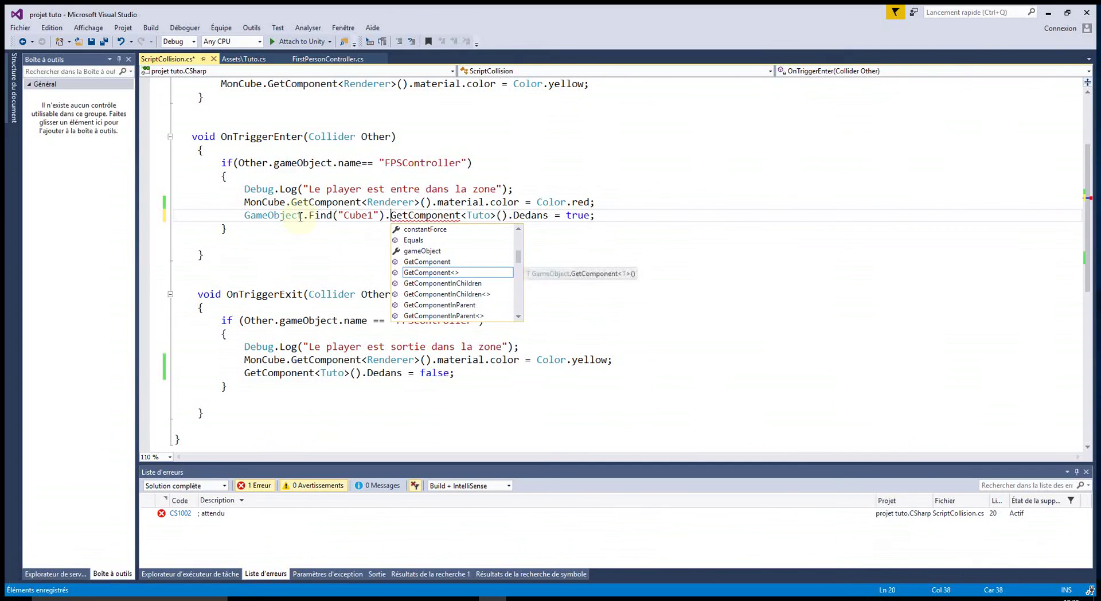
left_click(617, 280)
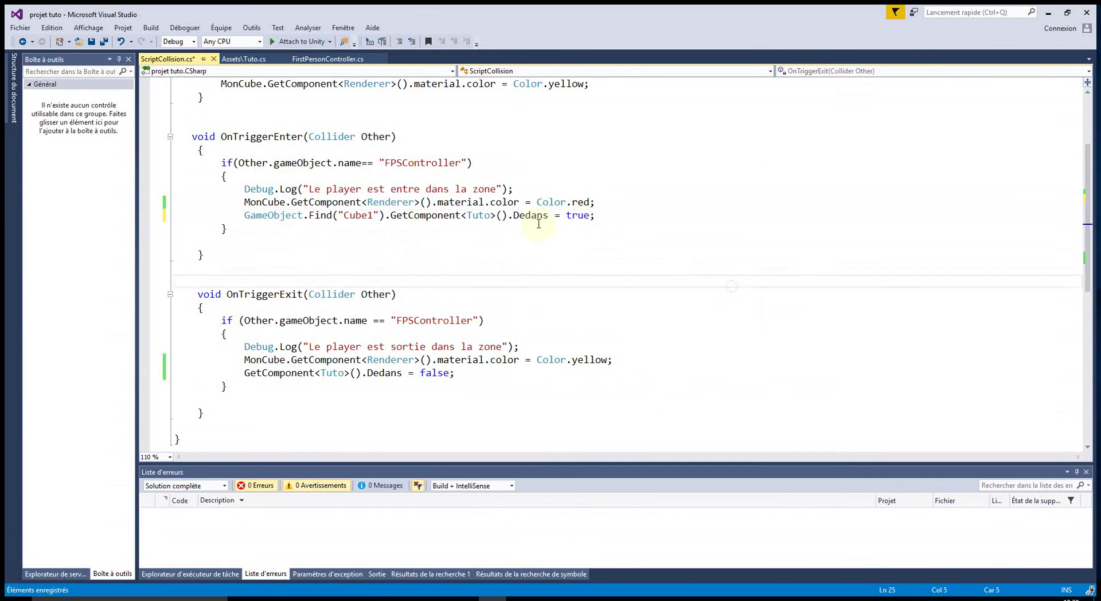
Copy the GameObject.Find("Cube1"). prefix onto the Dedans = false line and save the script
left_click_drag(244, 216, 388, 217)
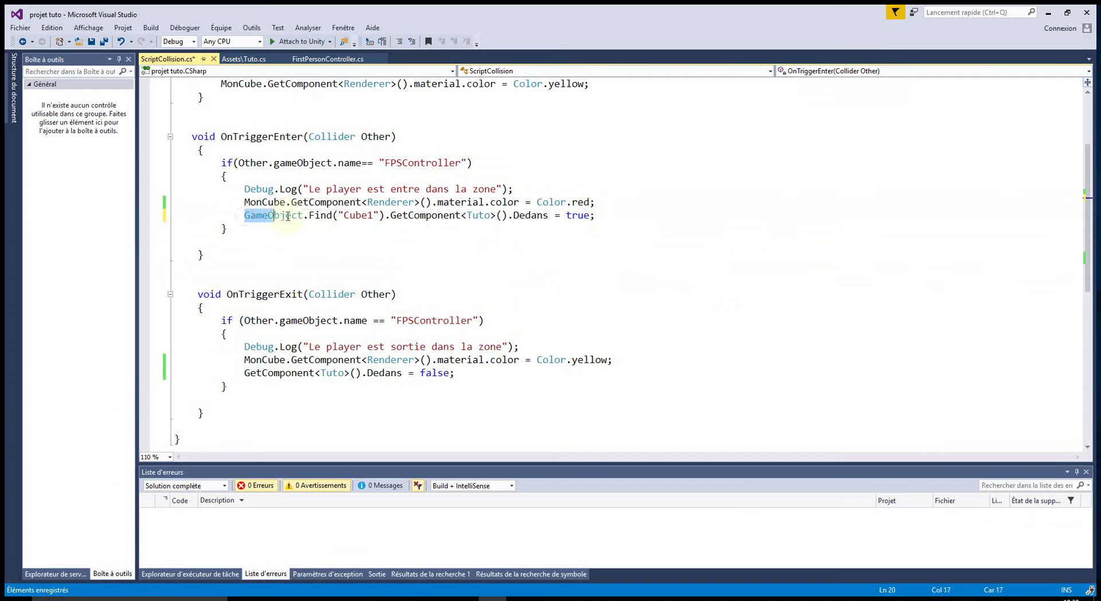
key("shift+Right")
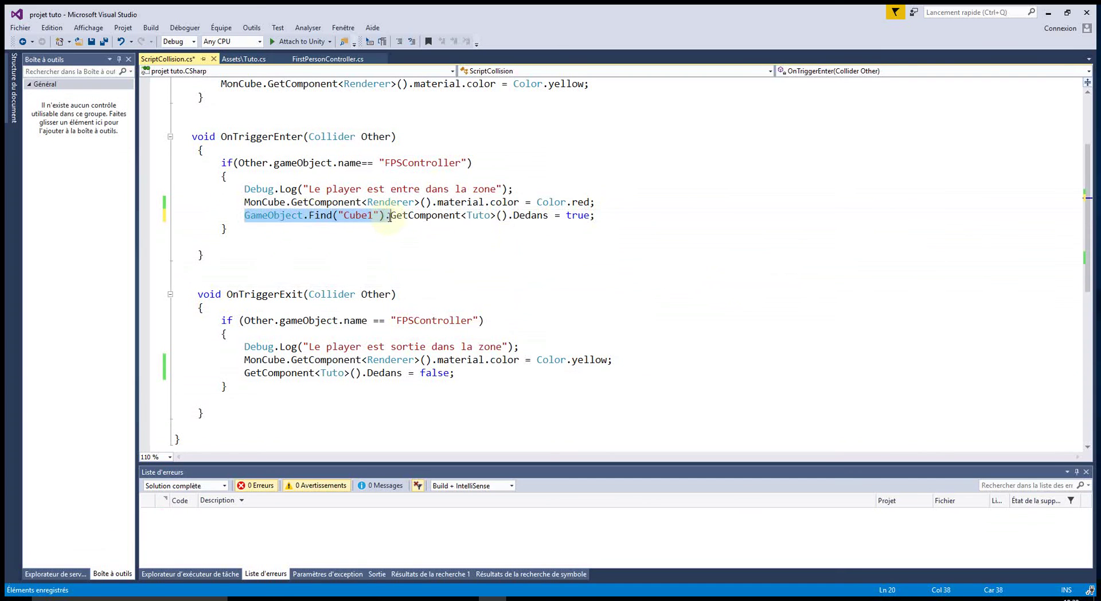
key("ctrl+c")
left_click(245, 373)
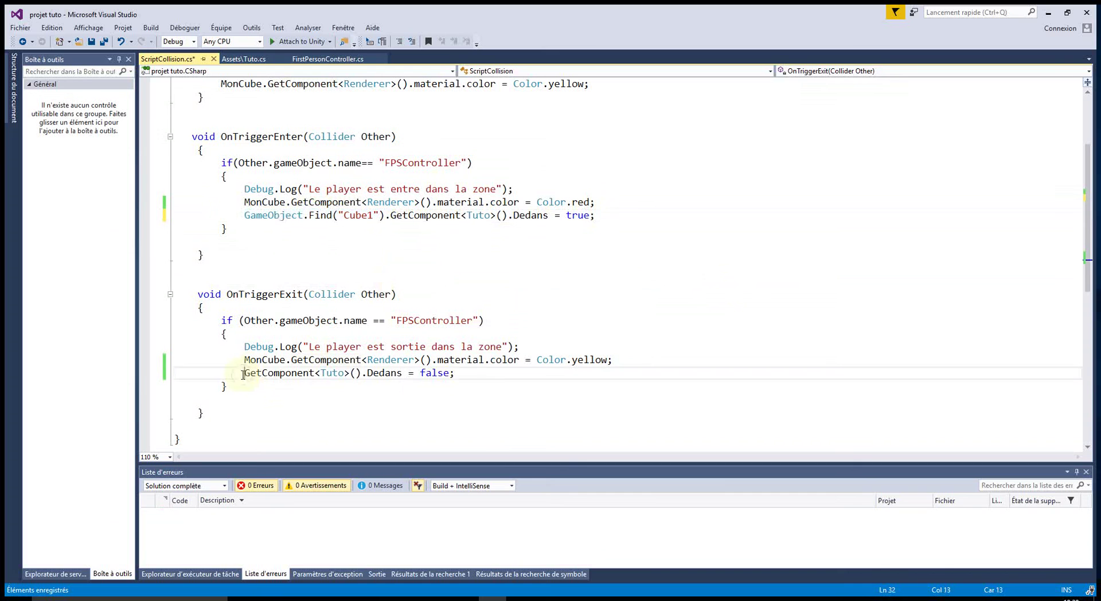
key("ctrl+v")
left_click(403, 413)
left_click(91, 41)
left_click(1047, 12)
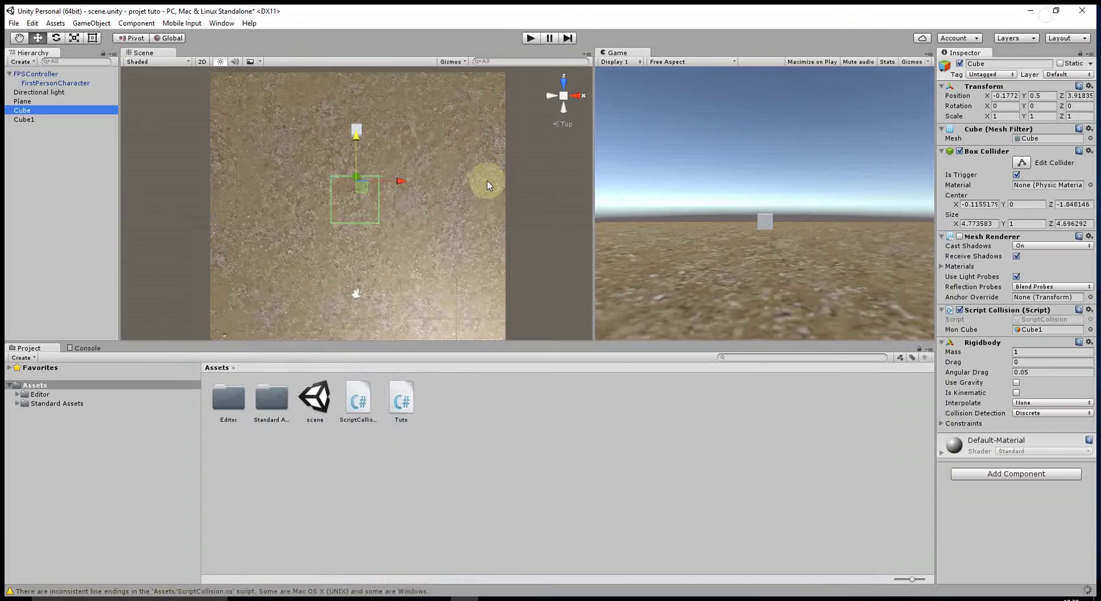
With Cube1 selected, play-test by walking the player into the trigger zone and back out, then stop
left_click(24, 120)
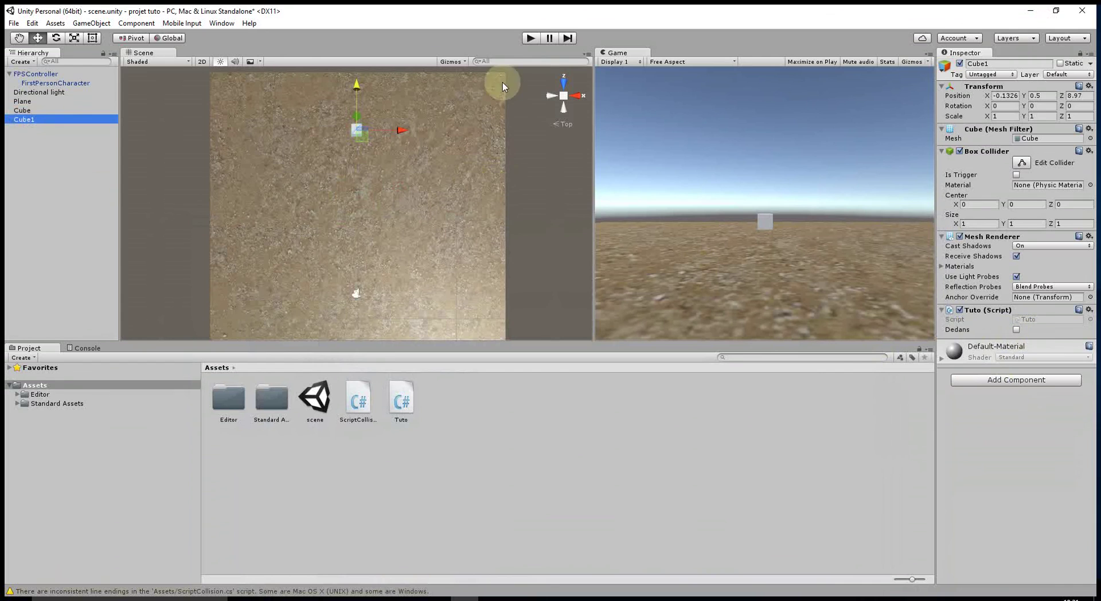
left_click(528, 39)
left_click(765, 196)
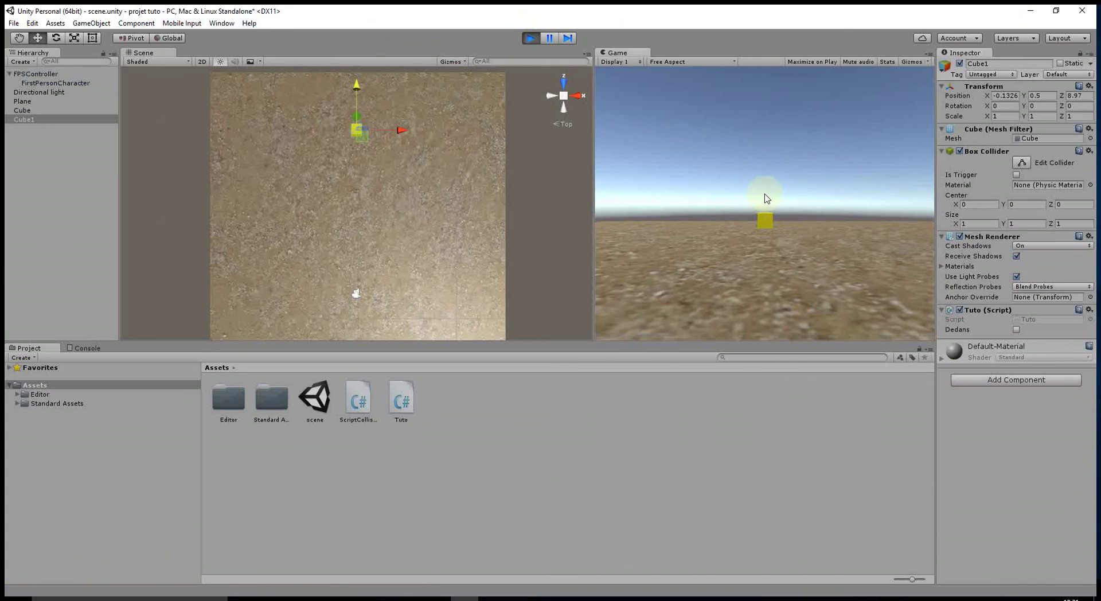
key("w")
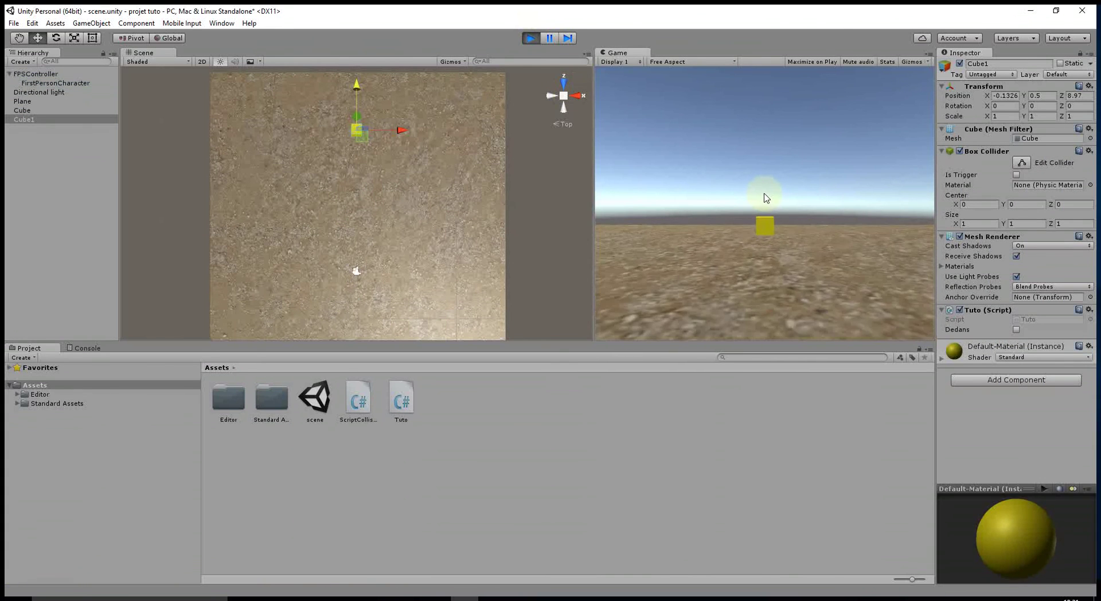
key("w")
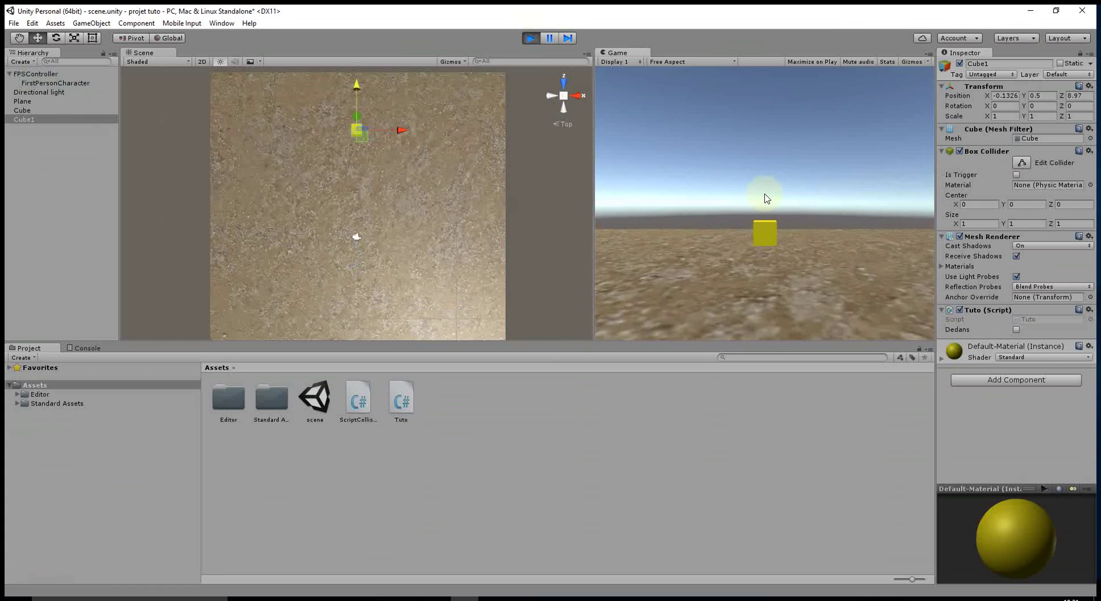
key("w")
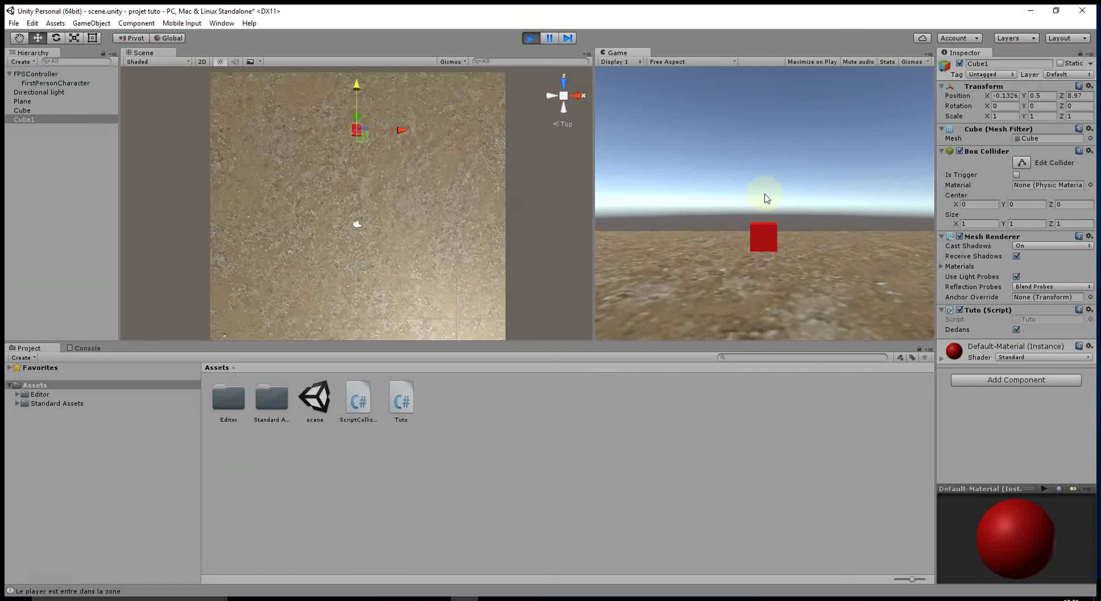
key("s")
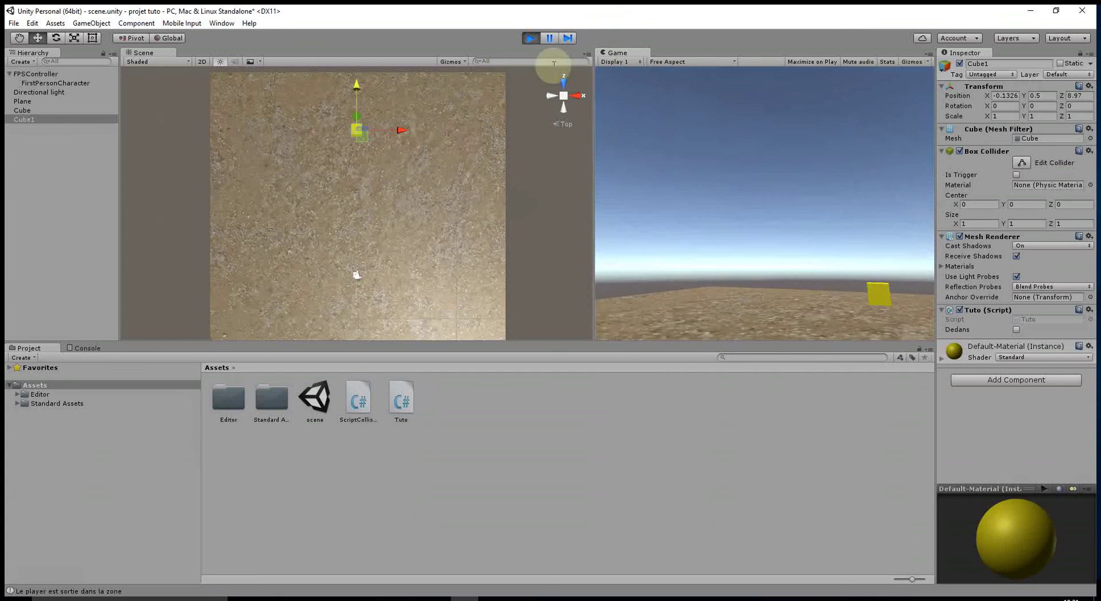
left_click(530, 38)
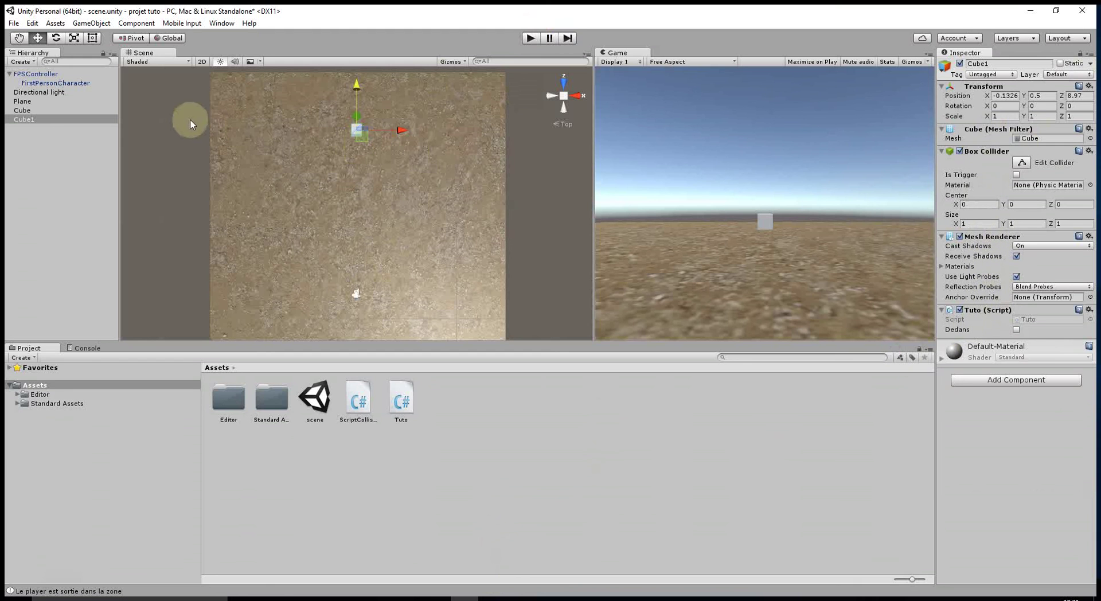
Change the component type in OnTriggerEnter from Renderer to MeshRenderer
left_click(490, 598)
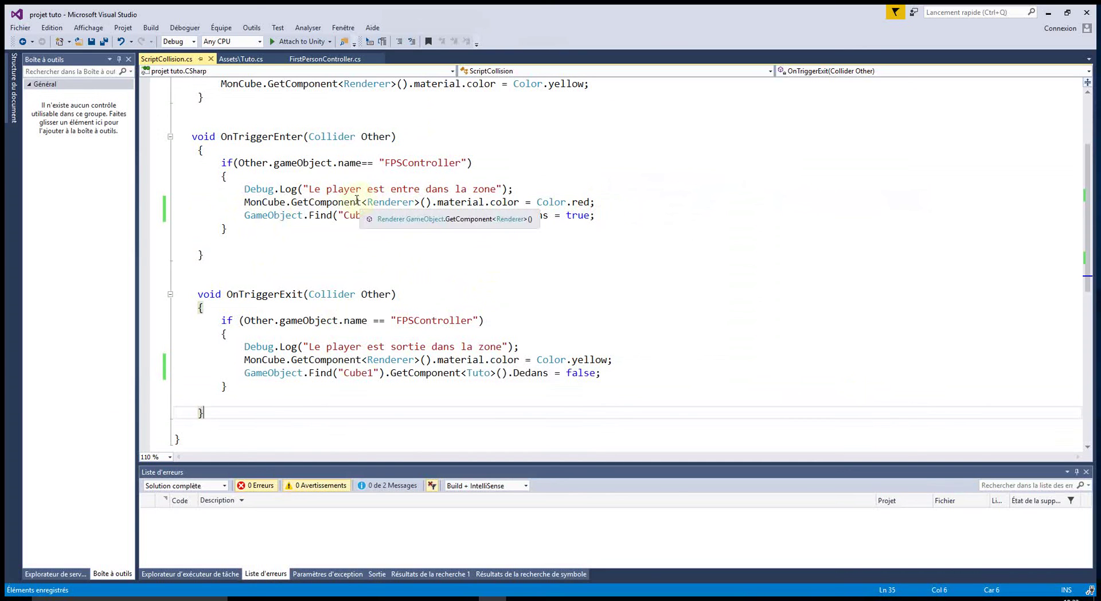
double_click(406, 203)
type("mes")
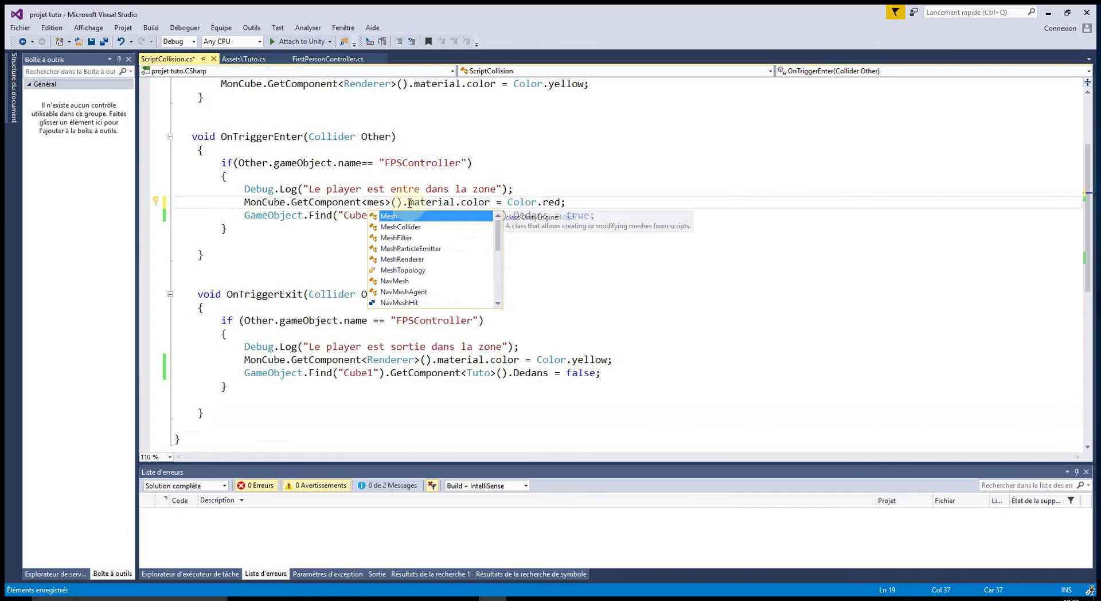
key("Down")
key("Down")
key("Down")
key("Down")
key("Down")
key("Up")
key("Up")
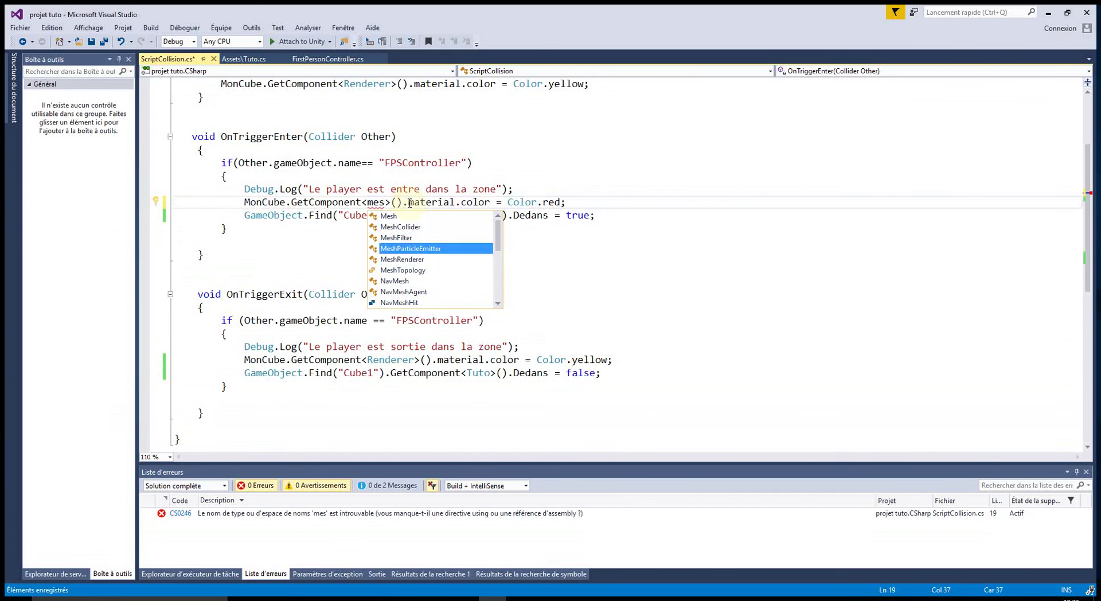
key("Up")
key("Up")
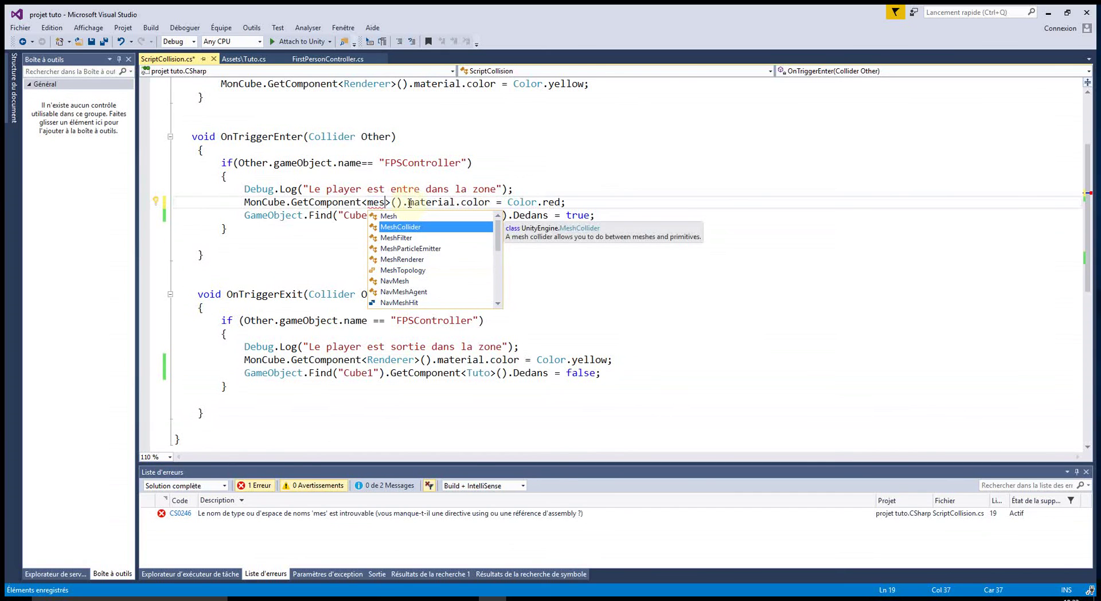
type("rer")
key("Tab")
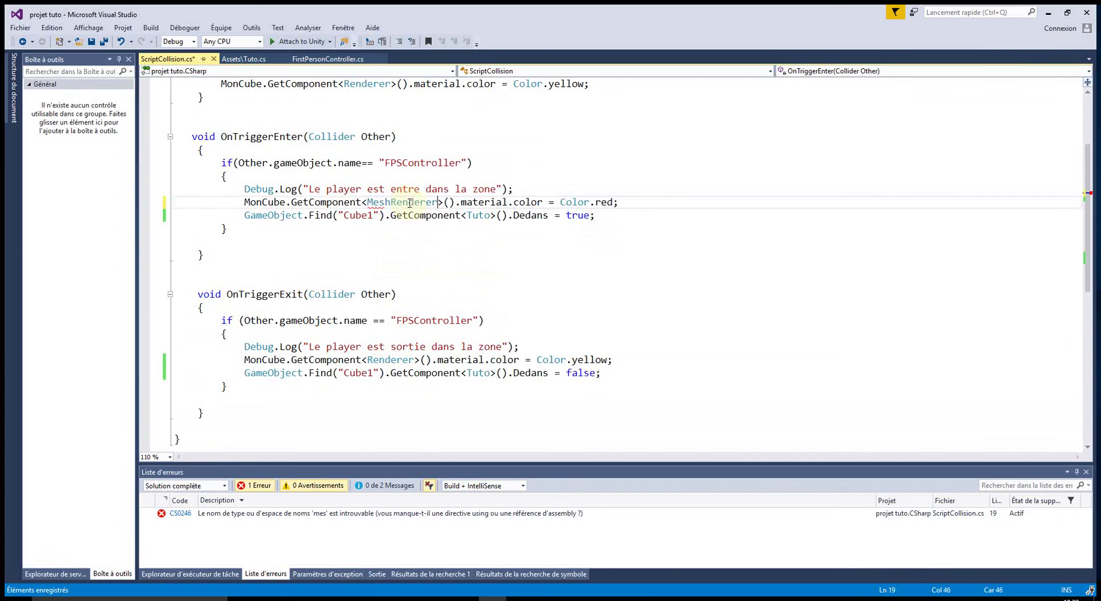
Replace the .material.color = Color.red assignment with .enabled = false
key("Right")
key("Right")
key("Right")
key("Delete")
key("Delete")
key("Delete")
key("Delete")
key("Delete")
key("Delete")
key("Delete")
key("Delete")
key("Delete")
type(".en")
key("Tab")
type("= false")
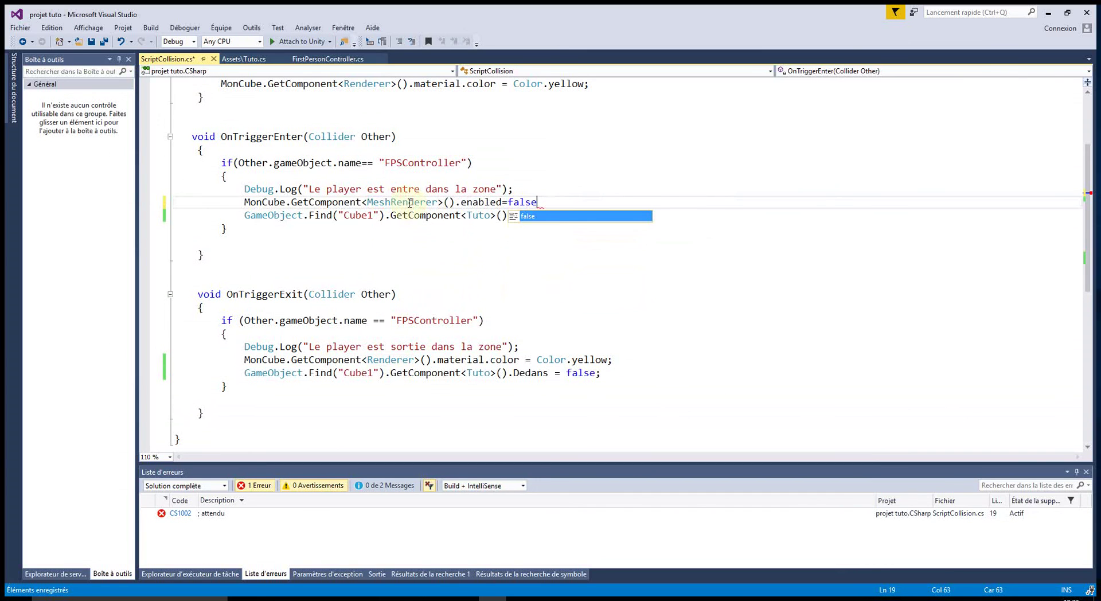
type(";")
left_click(590, 295)
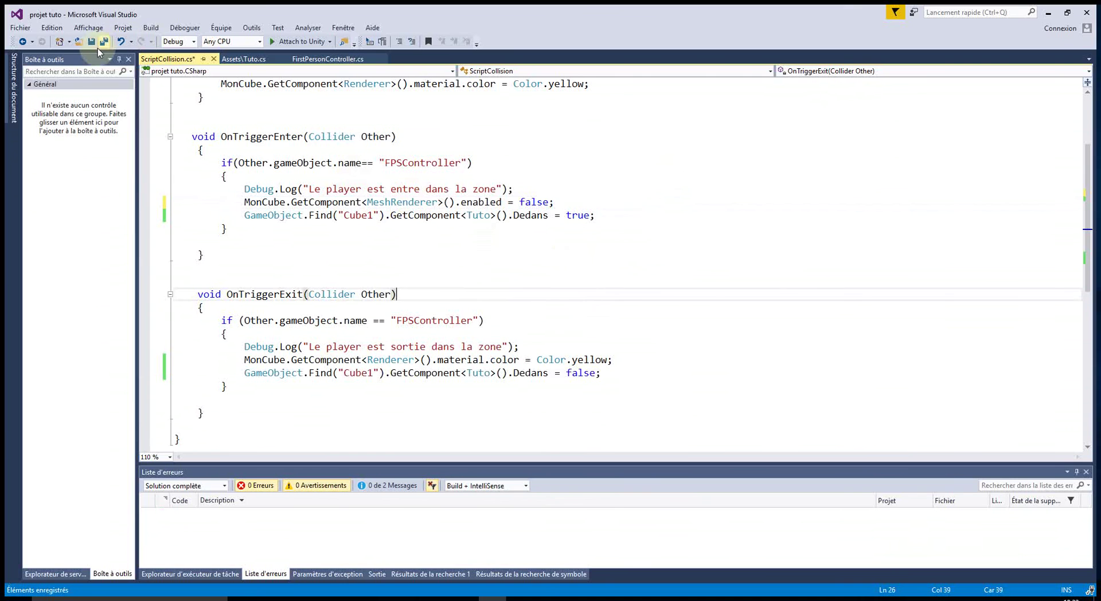
Play-test the MeshRenderer change by walking into the trigger zone with W and backing out with S
left_click(1048, 12)
left_click(531, 39)
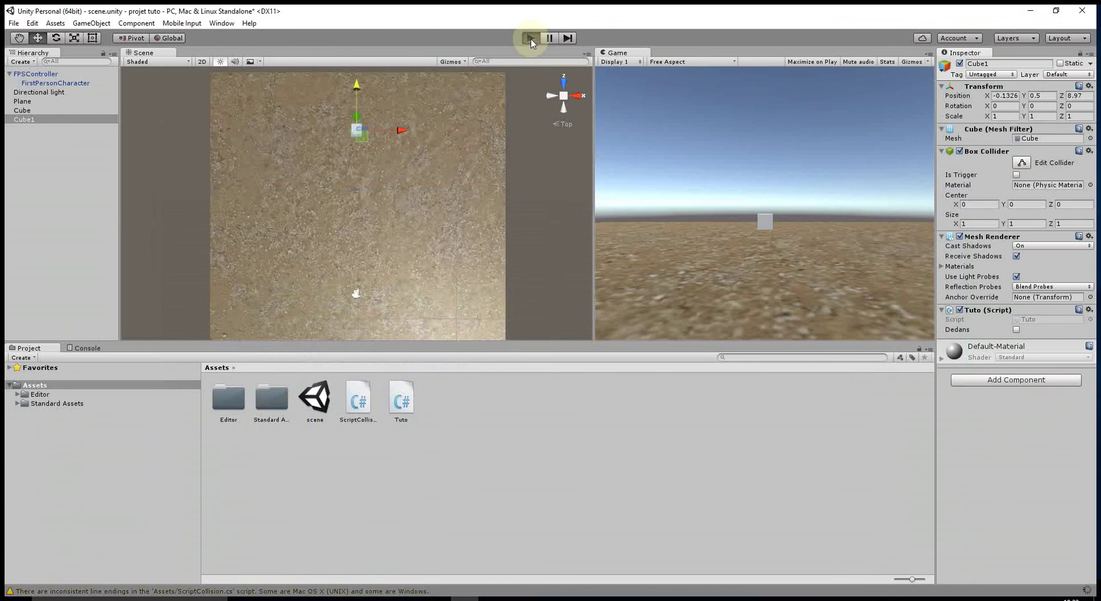
left_click(766, 197)
key("w")
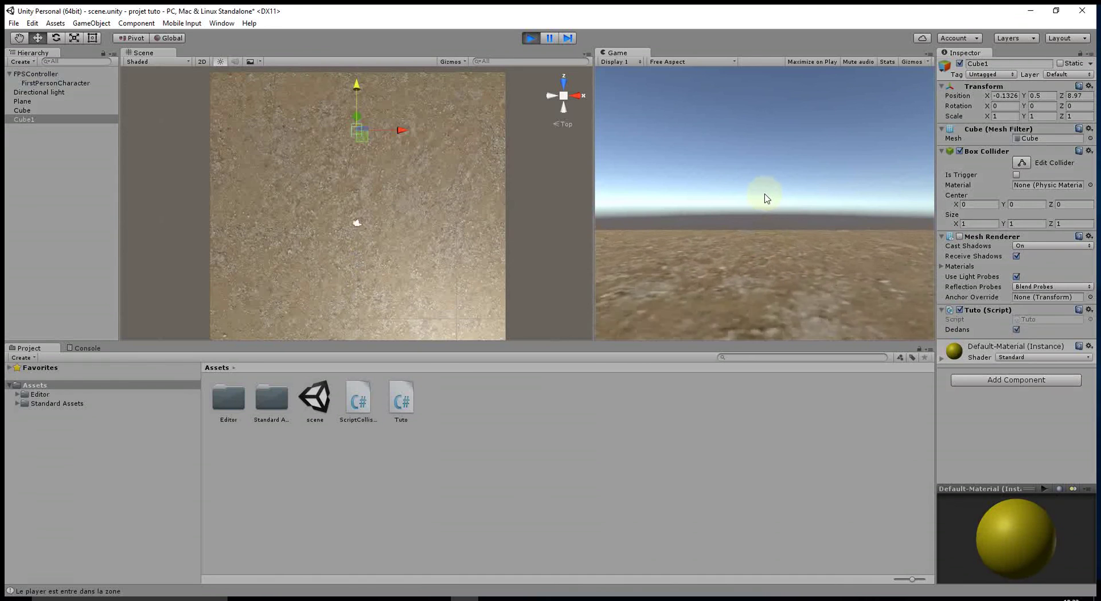
key("w")
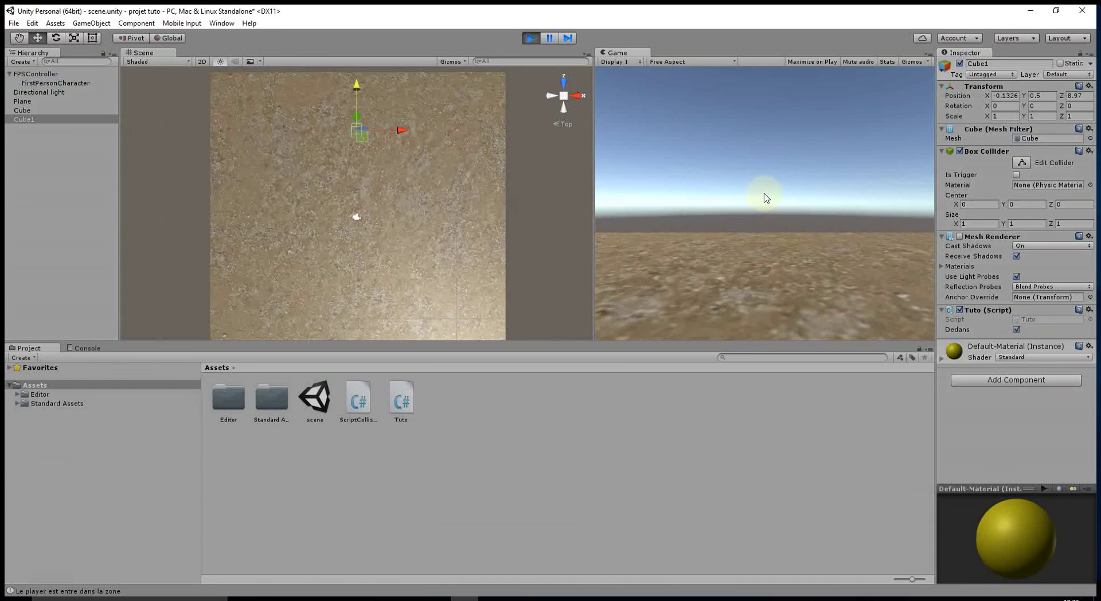
key("s")
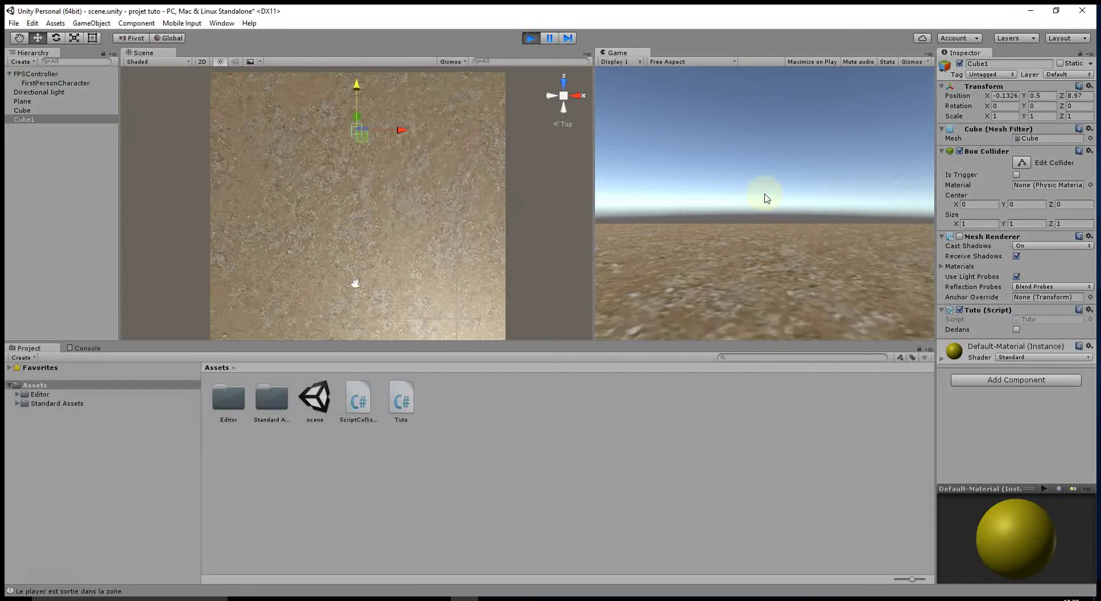